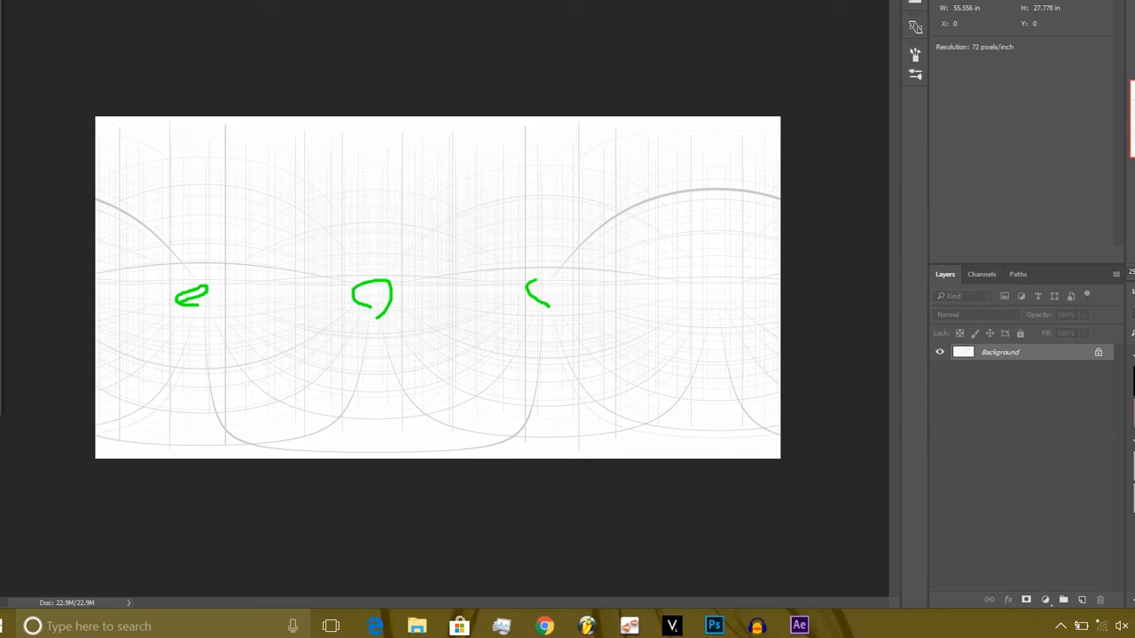
Step: Annotate the grid with circled vanishing points and a box whose edges taper toward them, and erase the annotations
{"action": "mouse_move", "coordinate": [737, 309]}
{"action": "left_mouse_down"}
{"action": "mouse_move", "coordinate": [700, 280]}
{"action": "mouse_move", "coordinate": [729, 278]}
{"action": "mouse_move", "coordinate": [740, 317]}
{"action": "left_mouse_up"}
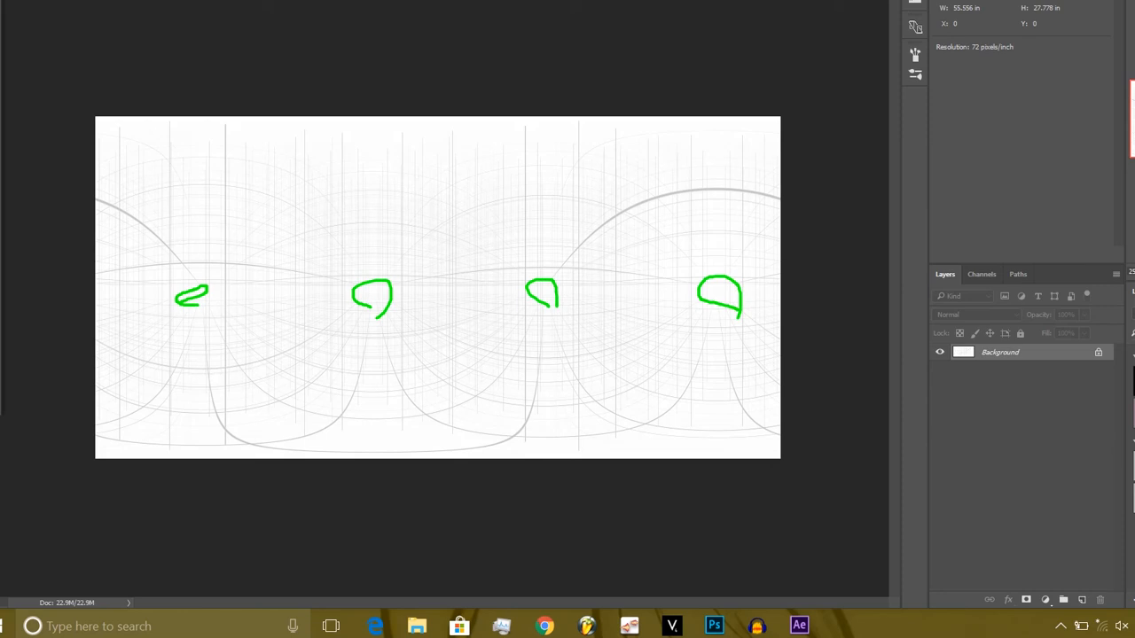
{"action": "mouse_move", "coordinate": [343, 334]}
{"action": "left_mouse_down"}
{"action": "mouse_move", "coordinate": [346, 253]}
{"action": "mouse_move", "coordinate": [353, 276]}
{"action": "mouse_move", "coordinate": [397, 278]}
{"action": "mouse_move", "coordinate": [404, 311]}
{"action": "mouse_move", "coordinate": [401, 335]}
{"action": "mouse_move", "coordinate": [348, 335]}
{"action": "left_mouse_up"}
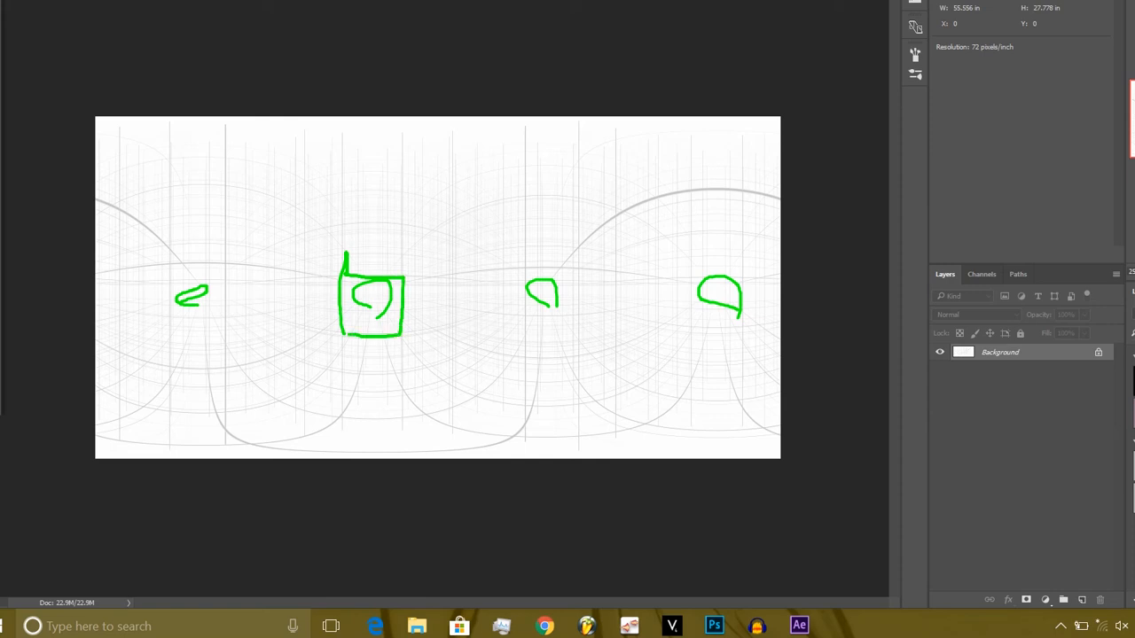
{"action": "mouse_move", "coordinate": [403, 279]}
{"action": "left_mouse_down"}
{"action": "mouse_move", "coordinate": [367, 306]}
{"action": "mouse_move", "coordinate": [400, 335]}
{"action": "mouse_move", "coordinate": [395, 280]}
{"action": "mouse_move", "coordinate": [342, 303]}
{"action": "left_mouse_up"}
{"action": "left_click_drag", "start_coordinate": [368, 121], "coordinate": [368, 147]}
{"action": "left_click_drag", "start_coordinate": [375, 446], "coordinate": [376, 427]}
{"action": "left_click_drag", "start_coordinate": [520, 290], "coordinate": [515, 304]}
{"action": "left_click_drag", "start_coordinate": [228, 294], "coordinate": [337, 278]}
{"action": "mouse_move", "coordinate": [232, 294]}
{"action": "left_mouse_down"}
{"action": "mouse_move", "coordinate": [374, 333]}
{"action": "mouse_move", "coordinate": [486, 324]}
{"action": "mouse_move", "coordinate": [546, 302]}
{"action": "mouse_move", "coordinate": [513, 278]}
{"action": "mouse_move", "coordinate": [406, 280]}
{"action": "left_mouse_up"}
{"action": "left_click_drag", "start_coordinate": [379, 441], "coordinate": [395, 345]}
{"action": "mouse_move", "coordinate": [401, 302]}
{"action": "left_mouse_down"}
{"action": "mouse_move", "coordinate": [369, 122]}
{"action": "mouse_move", "coordinate": [345, 215]}
{"action": "mouse_move", "coordinate": [336, 337]}
{"action": "mouse_move", "coordinate": [366, 436]}
{"action": "left_mouse_up"}
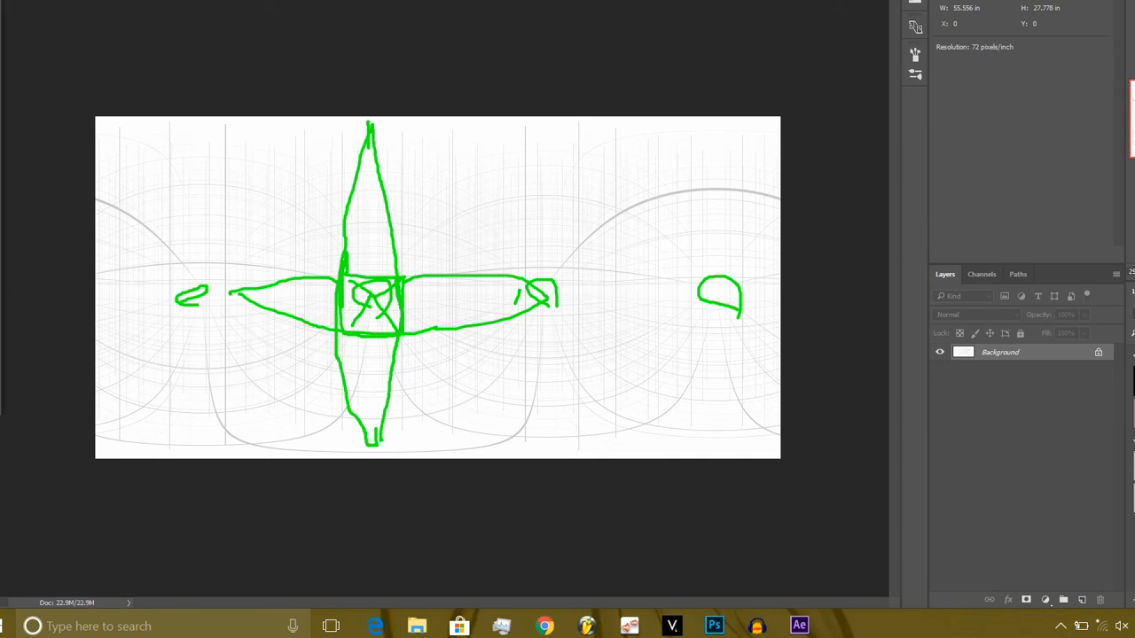
{"action": "key", "text": "e"}
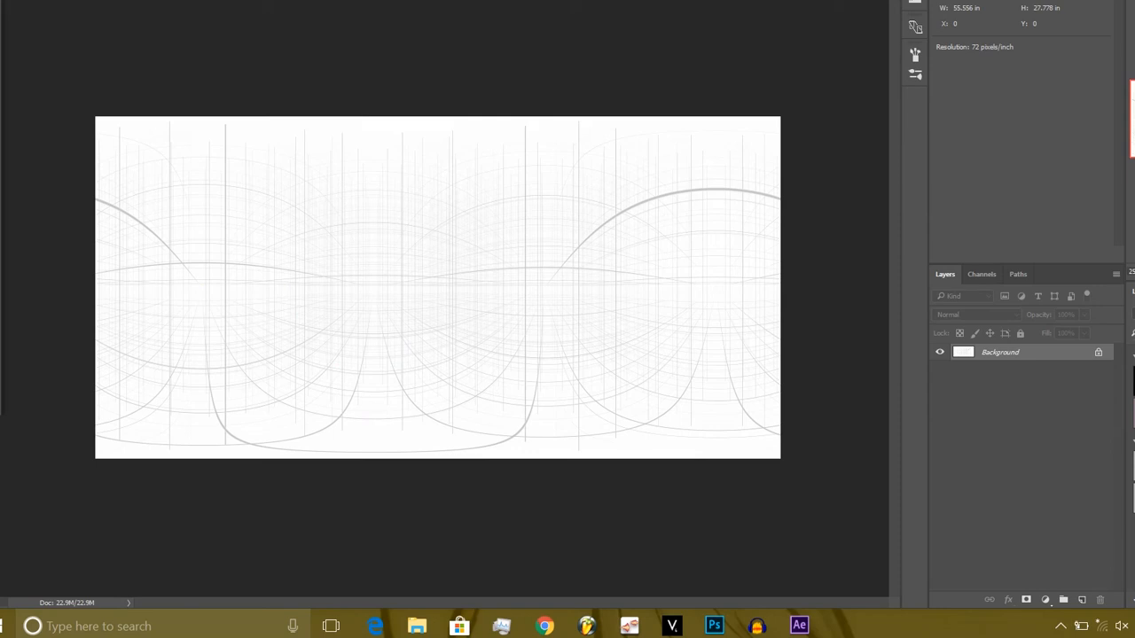
{"action": "key", "text": "alt+t"}
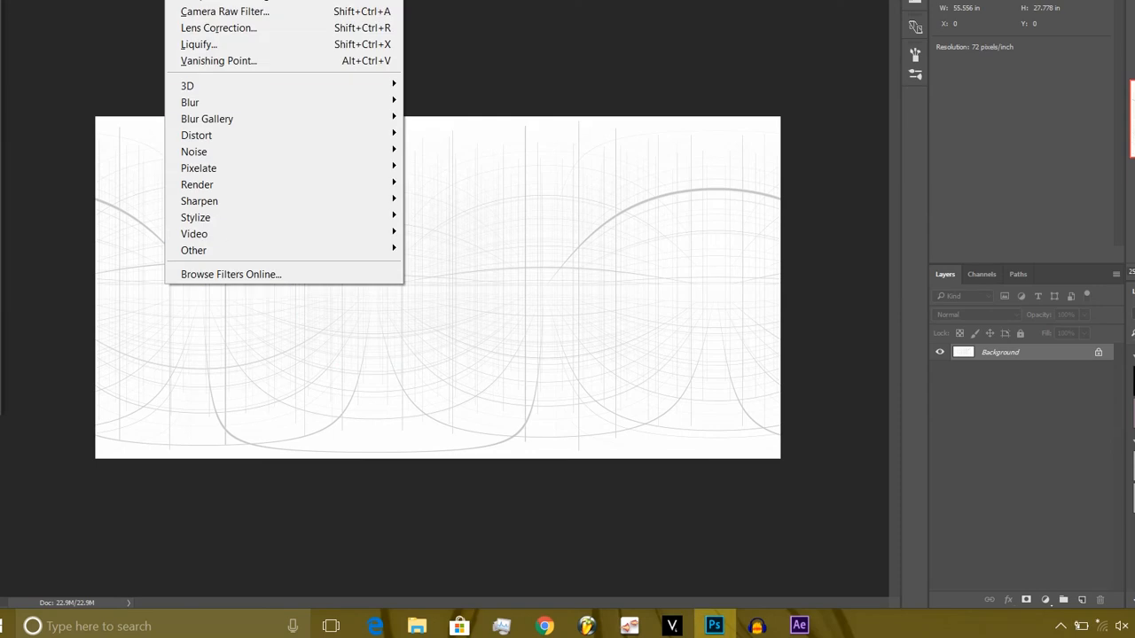
{"action": "key", "text": "Up"}
{"action": "key", "text": "Return"}
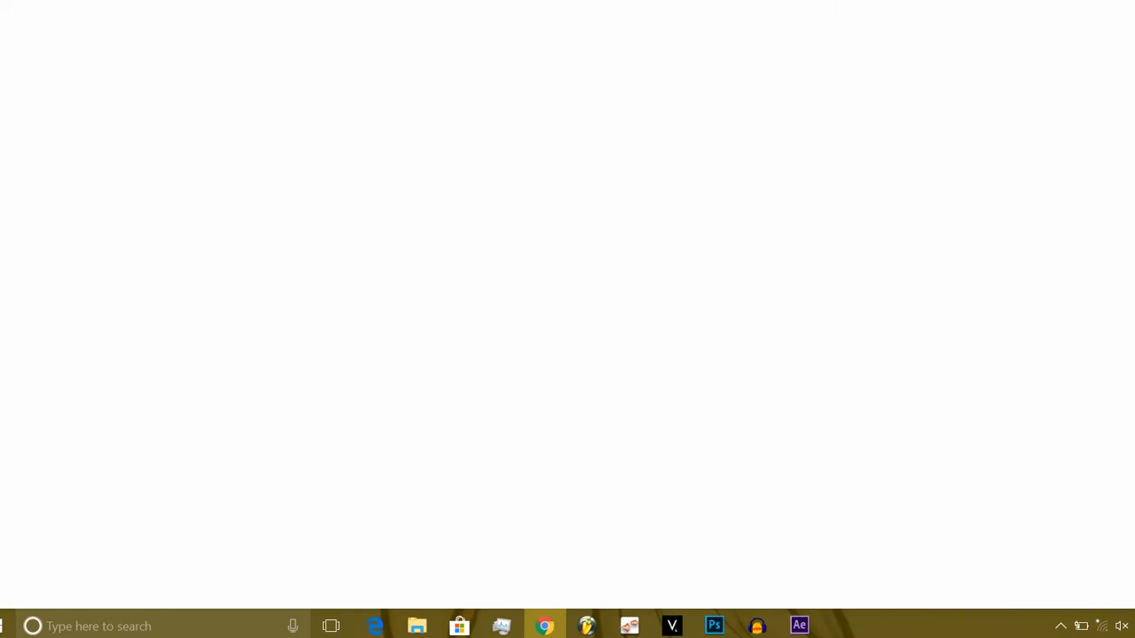
{"action": "key", "text": "super+Tab"}
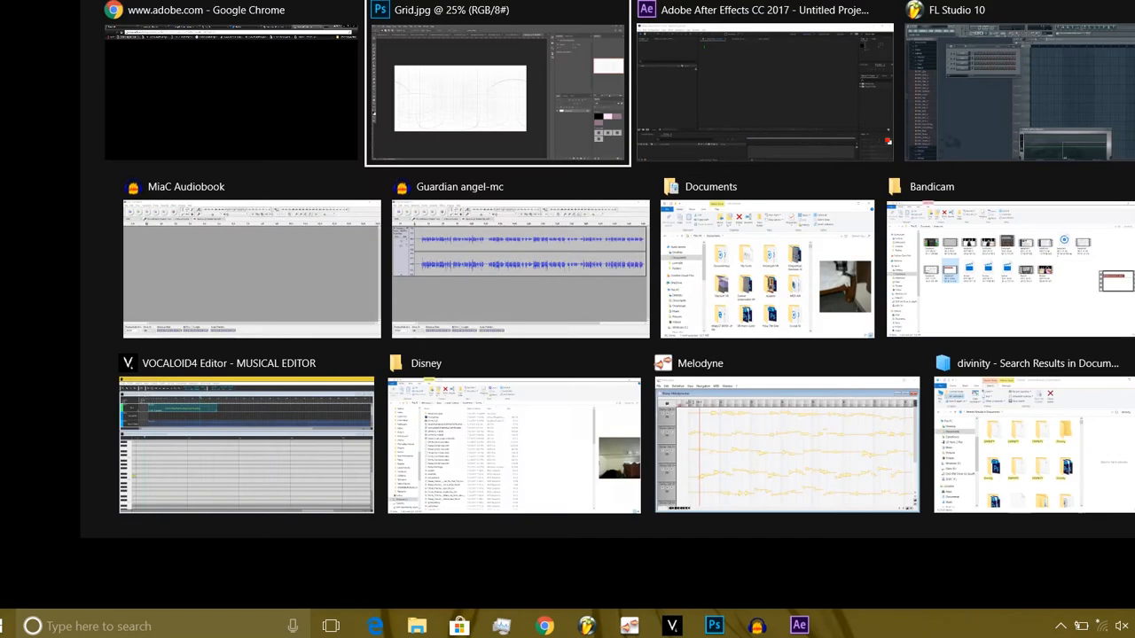
{"action": "key", "text": "Return"}
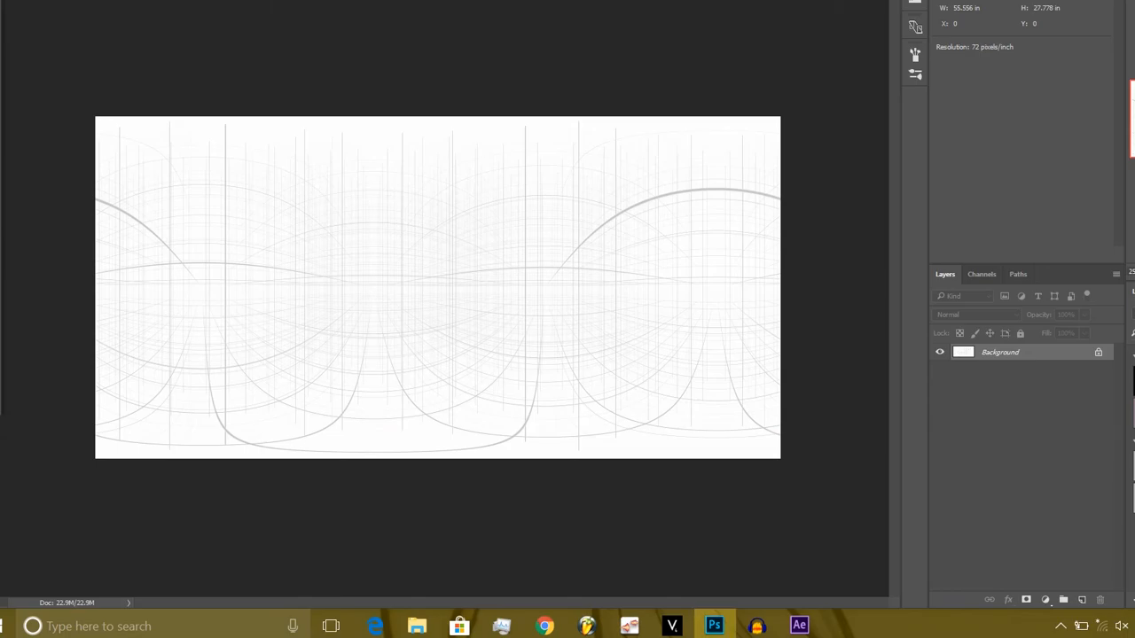
Step: Try a horizontal Offset of -1973 pixels with Wrap Around on the grid image, and discard it
{"action": "key", "text": "alt+t"}
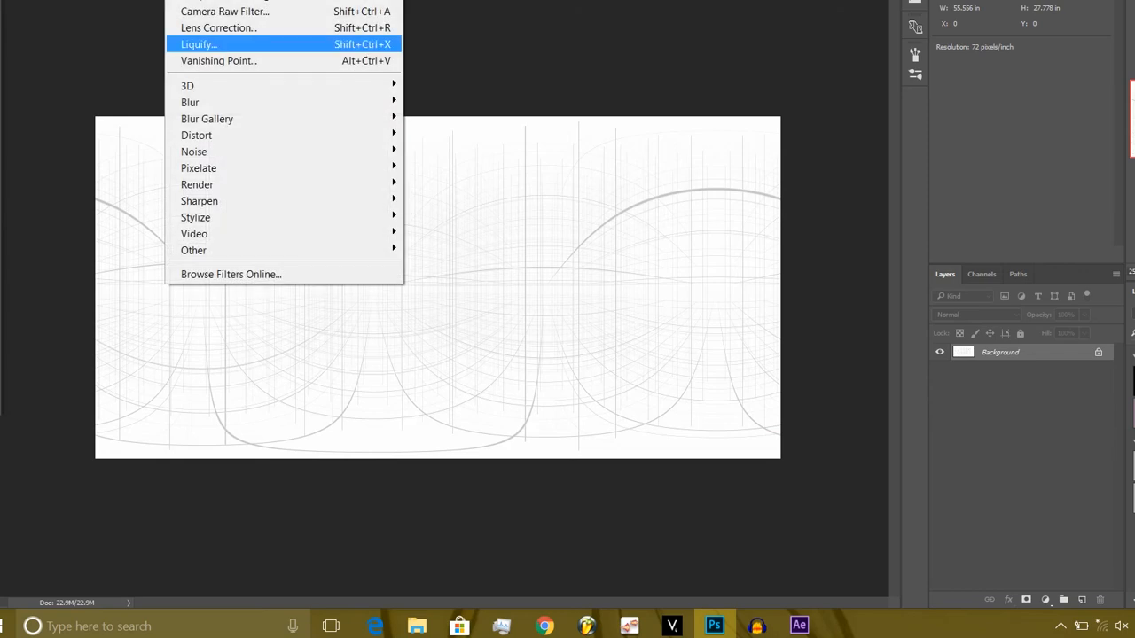
{"action": "mouse_move", "coordinate": [282, 250]}
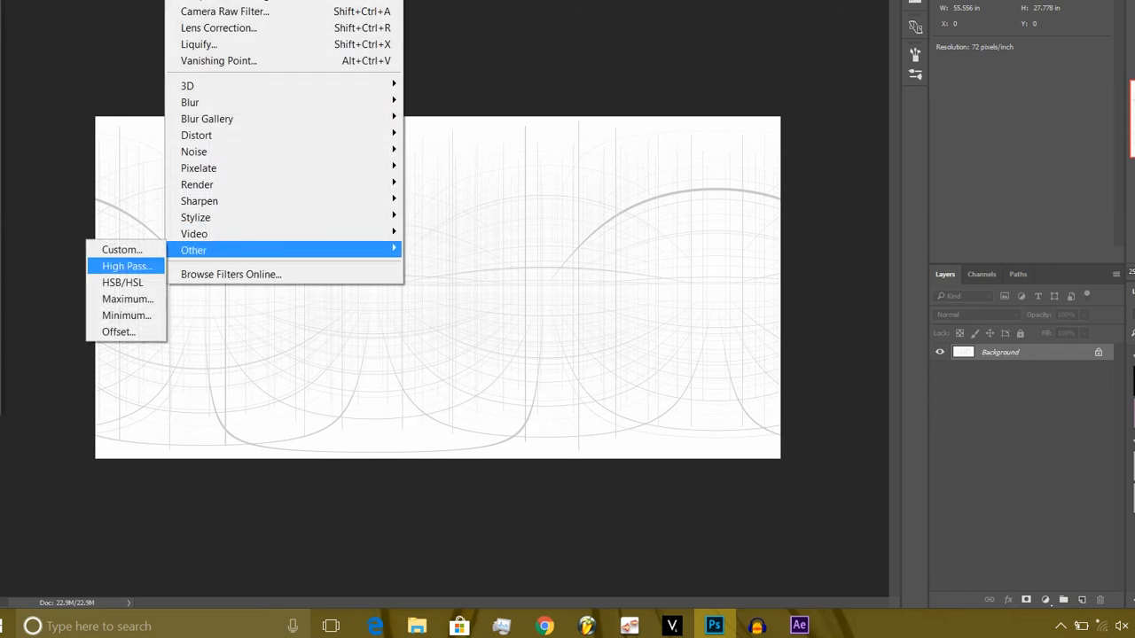
{"action": "key", "text": "Return"}
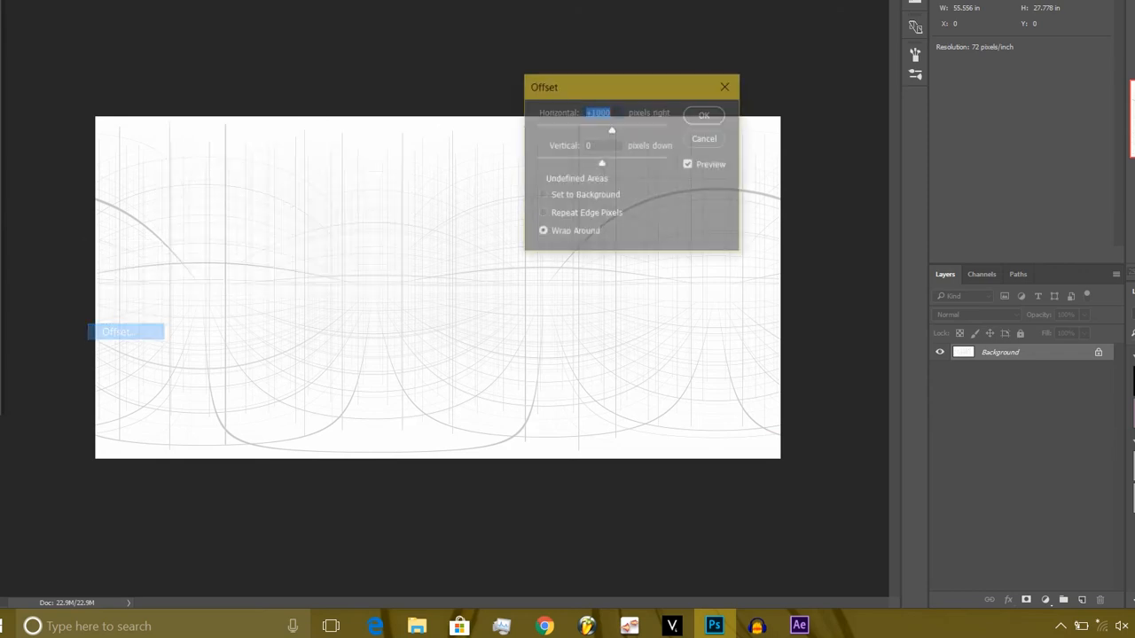
{"action": "left_click_drag", "start_coordinate": [597, 83], "coordinate": [637, 82]}
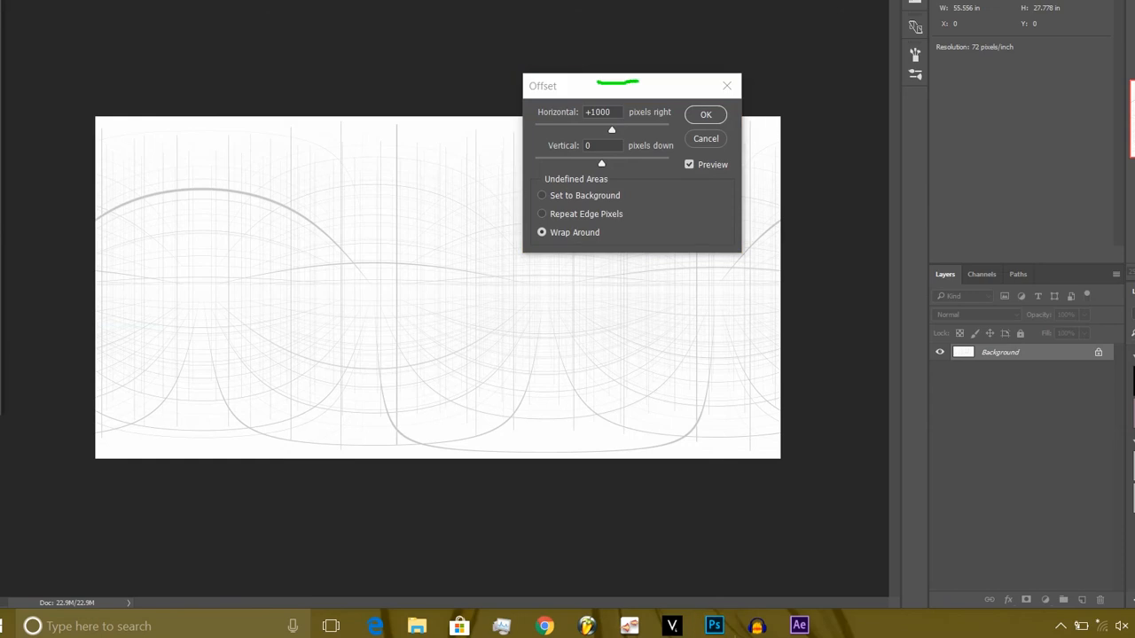
{"action": "left_click_drag", "start_coordinate": [611, 129], "coordinate": [582, 130]}
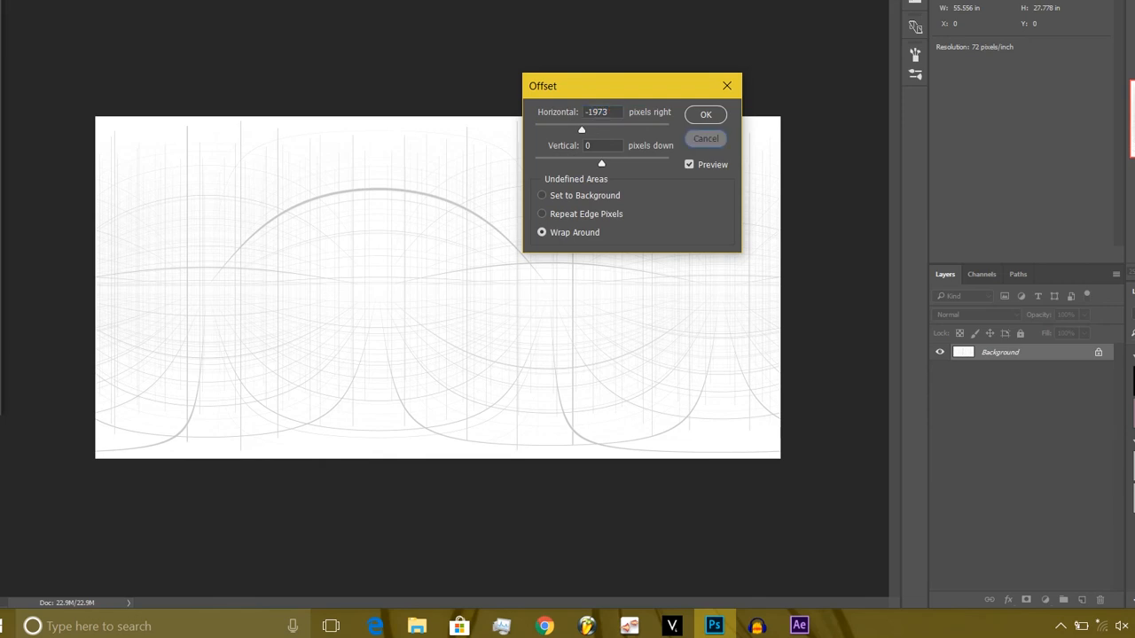
{"action": "key", "text": "Return"}
Step: Try an image width of 16000 pixels in the Image Size settings, and set it back to 4000 pixels
{"action": "key", "text": "alt+i"}
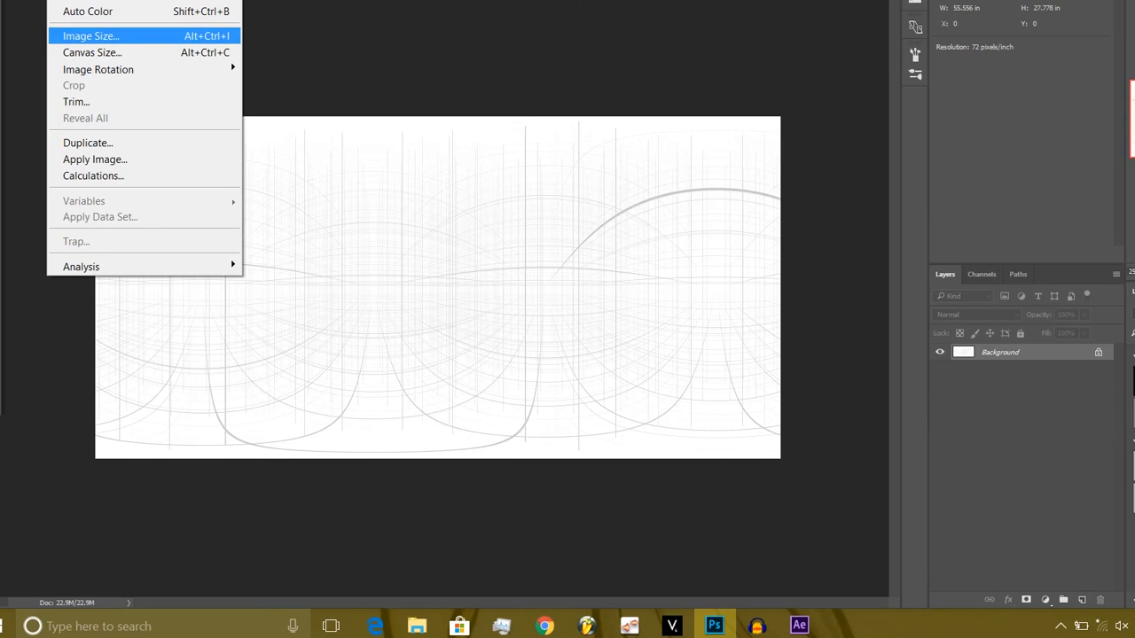
{"action": "left_click", "coordinate": [90, 36]}
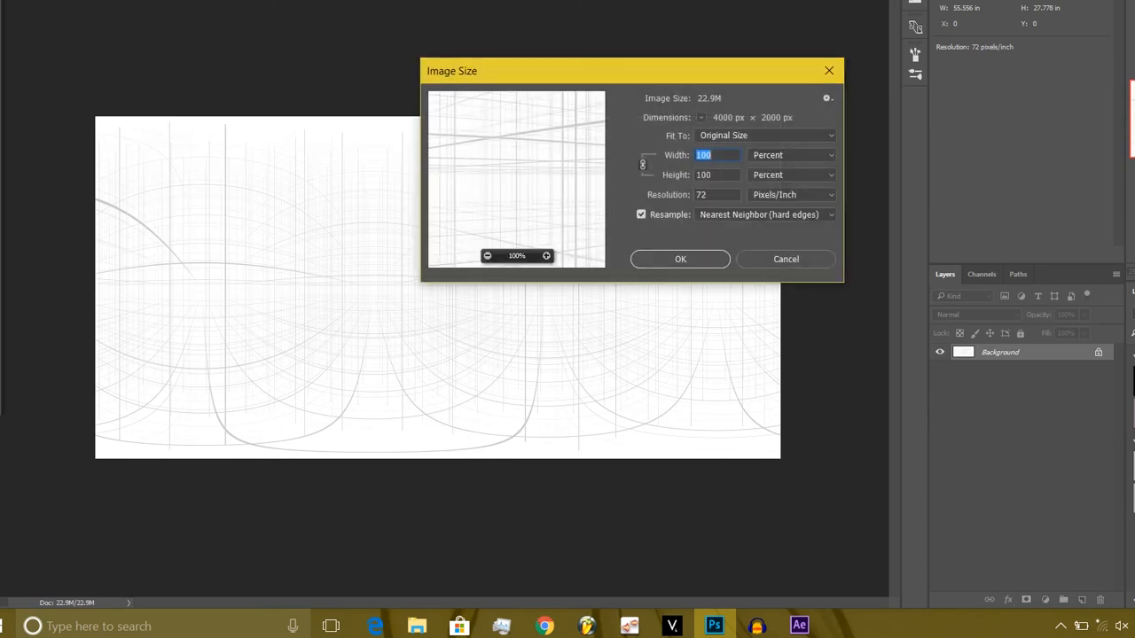
{"action": "left_click", "coordinate": [791, 155]}
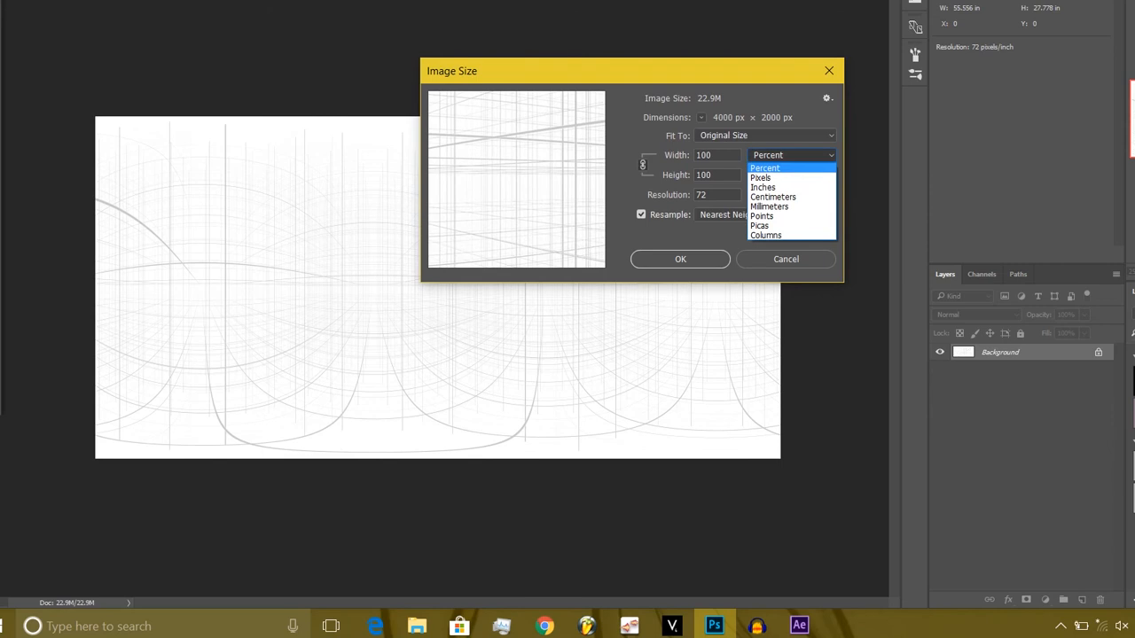
{"action": "left_click", "coordinate": [771, 178]}
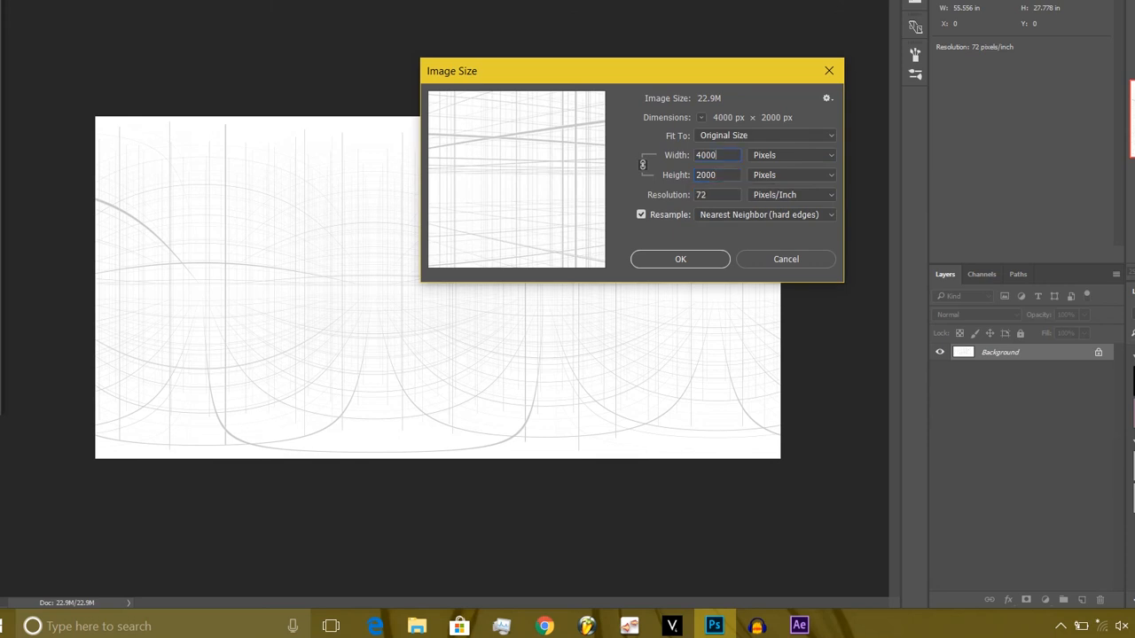
{"action": "double_click", "coordinate": [709, 155]}
{"action": "type", "text": "1"}
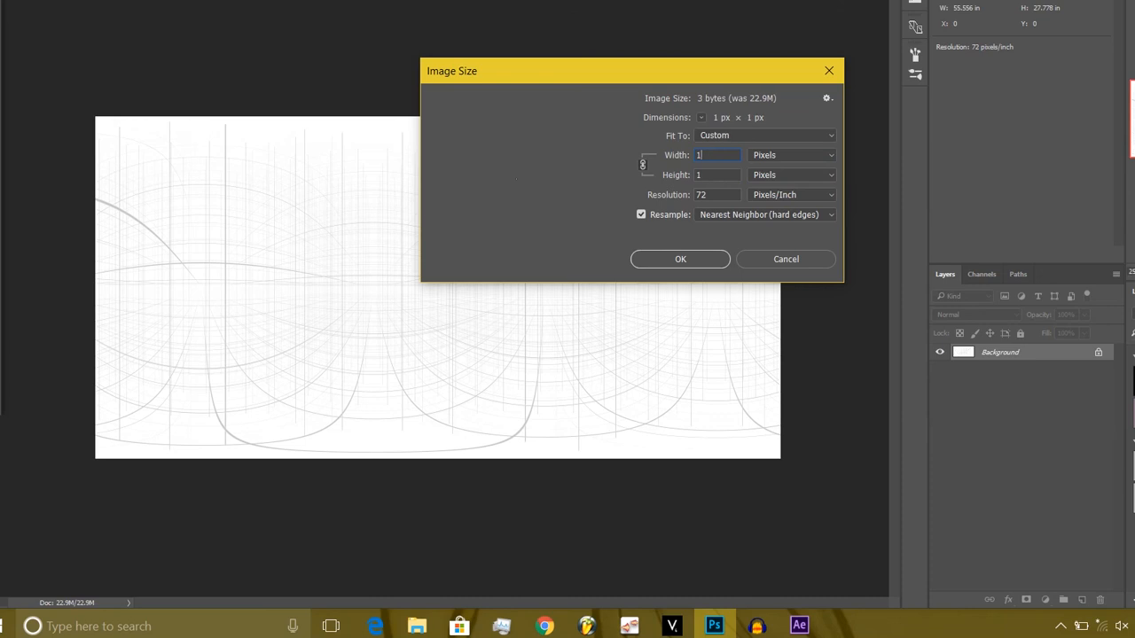
{"action": "type", "text": "6000"}
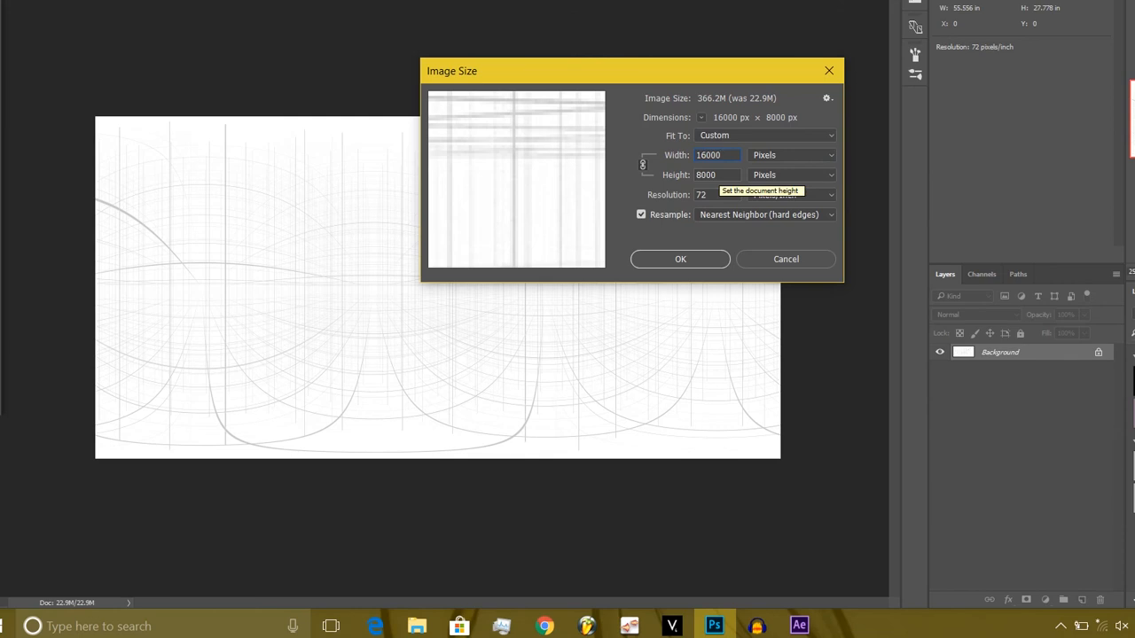
{"action": "key", "text": "ctrl+a"}
{"action": "type", "text": "4000"}
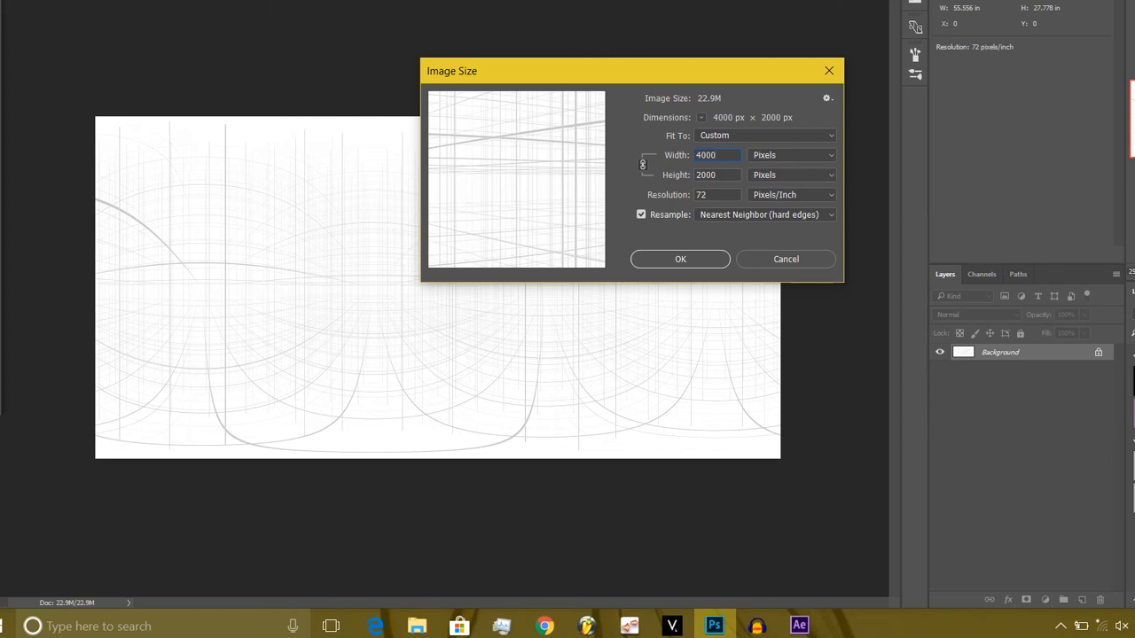
{"action": "double_click", "coordinate": [706, 155]}
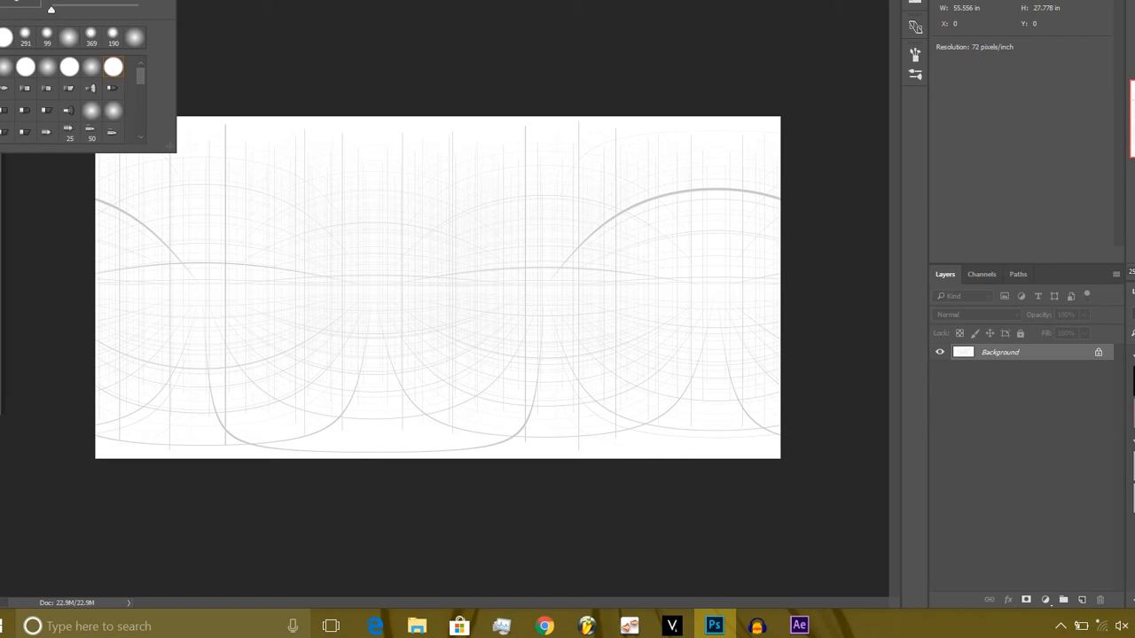
Step: Paint freehand strokes across the full width of the grid at its middle and lower part, plus curved strokes at both side edges
{"action": "key", "text": "Return"}
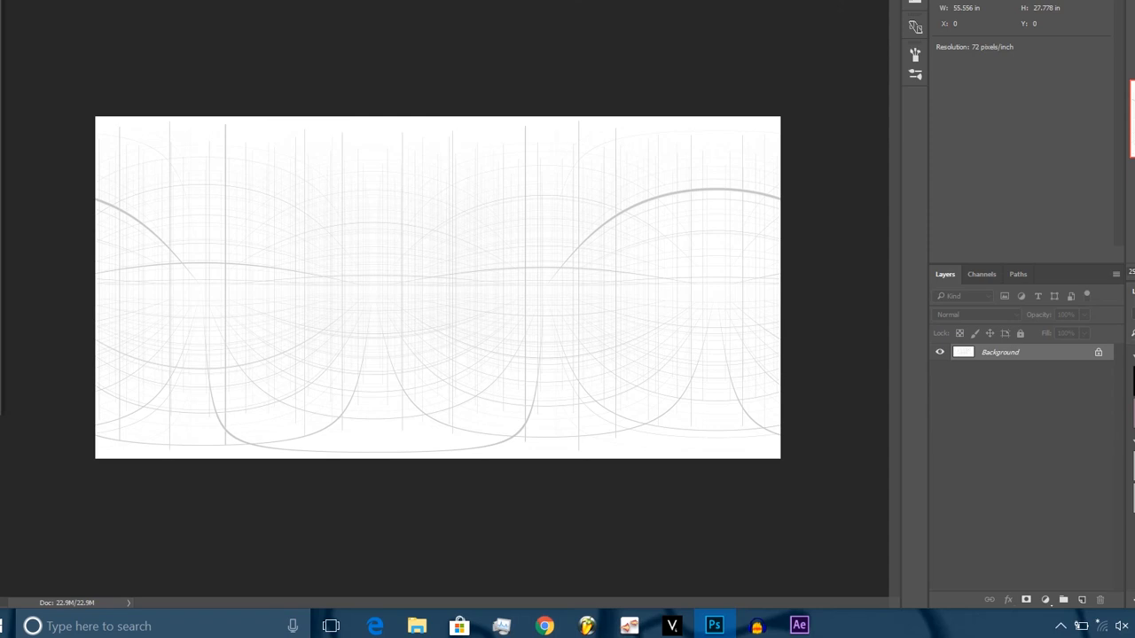
{"action": "mouse_move", "coordinate": [95, 278]}
{"action": "left_mouse_down"}
{"action": "mouse_move", "coordinate": [199, 274]}
{"action": "mouse_move", "coordinate": [388, 293]}
{"action": "mouse_move", "coordinate": [549, 275]}
{"action": "mouse_move", "coordinate": [778, 284]}
{"action": "left_mouse_up"}
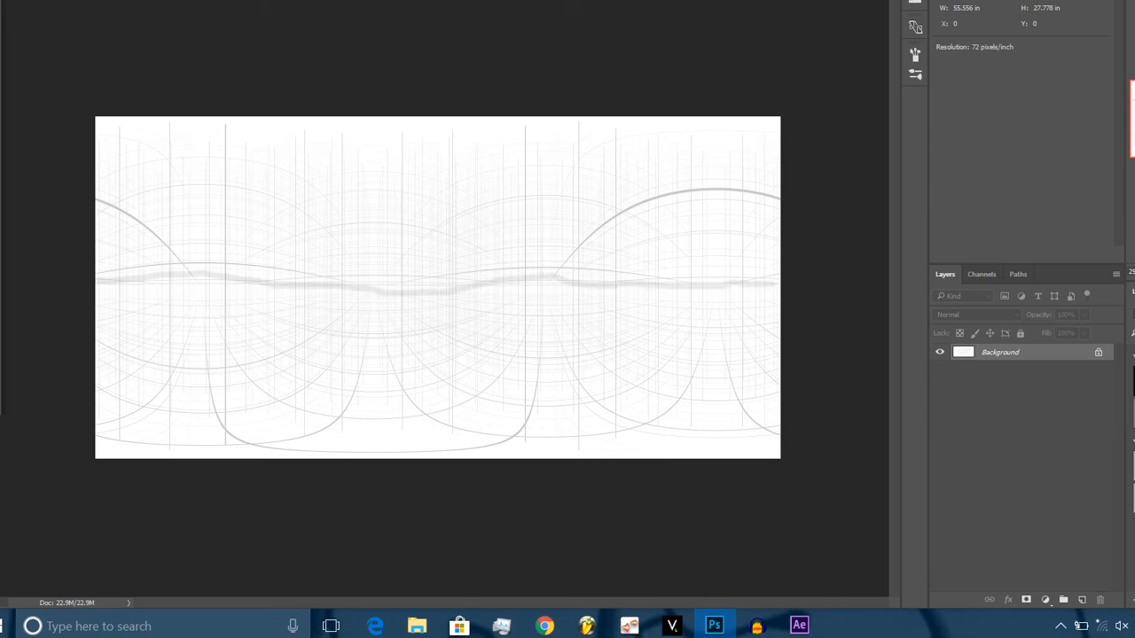
{"action": "mouse_move", "coordinate": [100, 355]}
{"action": "left_mouse_down"}
{"action": "mouse_move", "coordinate": [698, 358]}
{"action": "mouse_move", "coordinate": [778, 372]}
{"action": "left_mouse_up"}
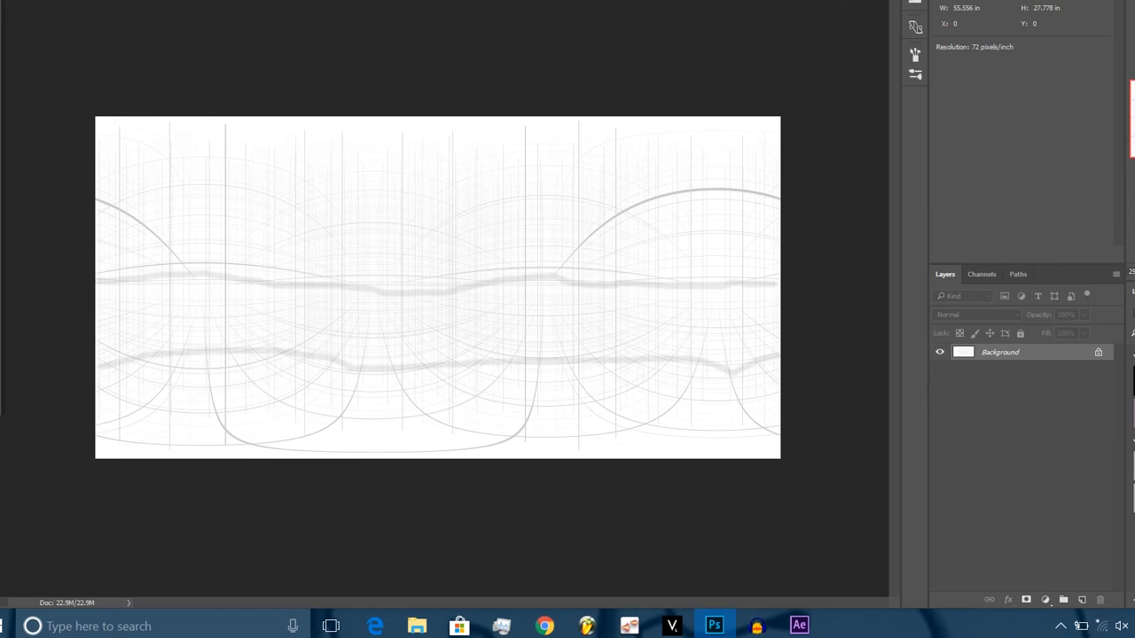
{"action": "mouse_move", "coordinate": [95, 354]}
{"action": "left_mouse_down"}
{"action": "mouse_move", "coordinate": [303, 333]}
{"action": "mouse_move", "coordinate": [384, 386]}
{"action": "mouse_move", "coordinate": [561, 341]}
{"action": "mouse_move", "coordinate": [769, 352]}
{"action": "left_mouse_up"}
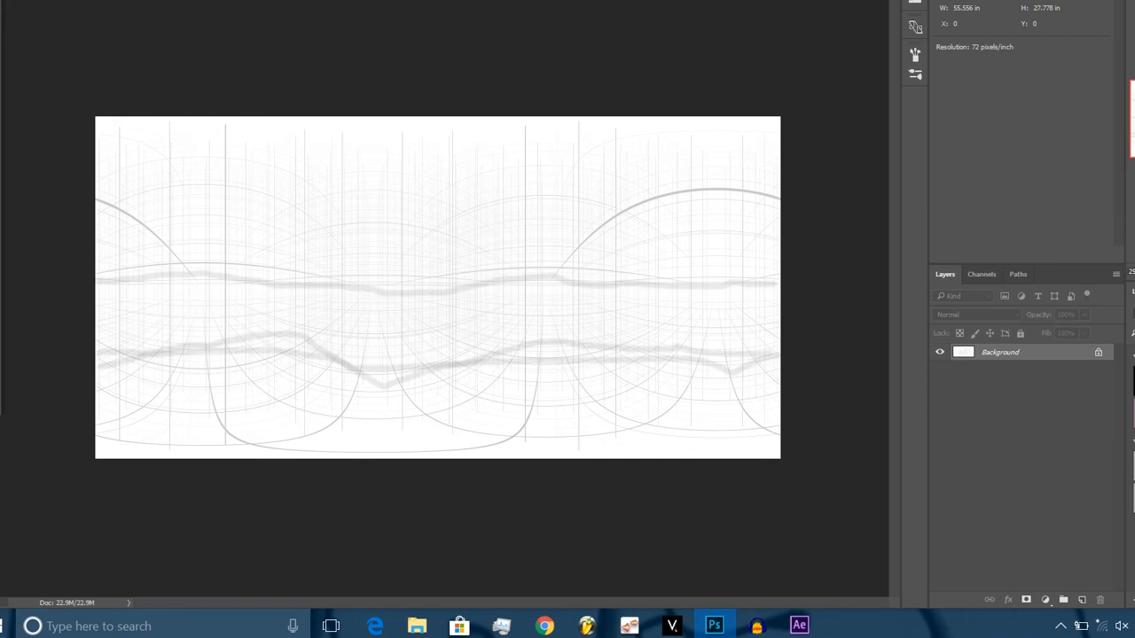
{"action": "mouse_move", "coordinate": [97, 378]}
{"action": "left_mouse_down"}
{"action": "mouse_move", "coordinate": [112, 330]}
{"action": "mouse_move", "coordinate": [101, 280]}
{"action": "left_mouse_up"}
{"action": "mouse_move", "coordinate": [760, 269]}
{"action": "left_mouse_down"}
{"action": "mouse_move", "coordinate": [754, 341]}
{"action": "mouse_move", "coordinate": [764, 390]}
{"action": "mouse_move", "coordinate": [778, 396]}
{"action": "left_mouse_up"}
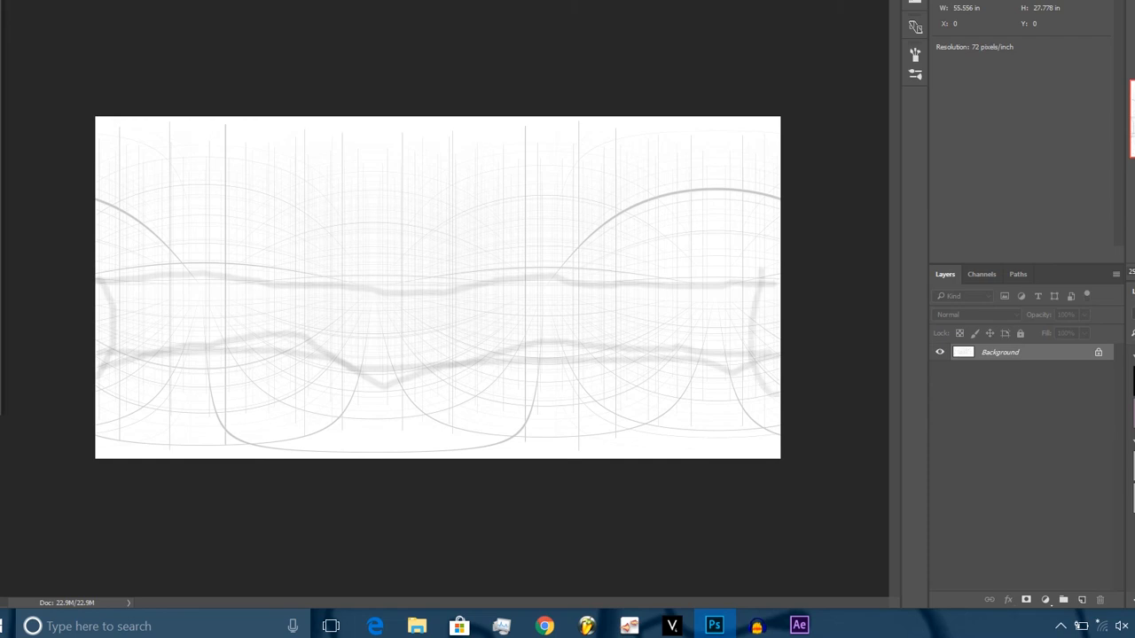
Step: Undo all the freehand brush strokes on the grid
{"action": "key", "text": "ctrl+z"}
{"action": "key", "text": "ctrl+z"}
{"action": "key", "text": "ctrl+z"}
{"action": "key", "text": "ctrl+z"}
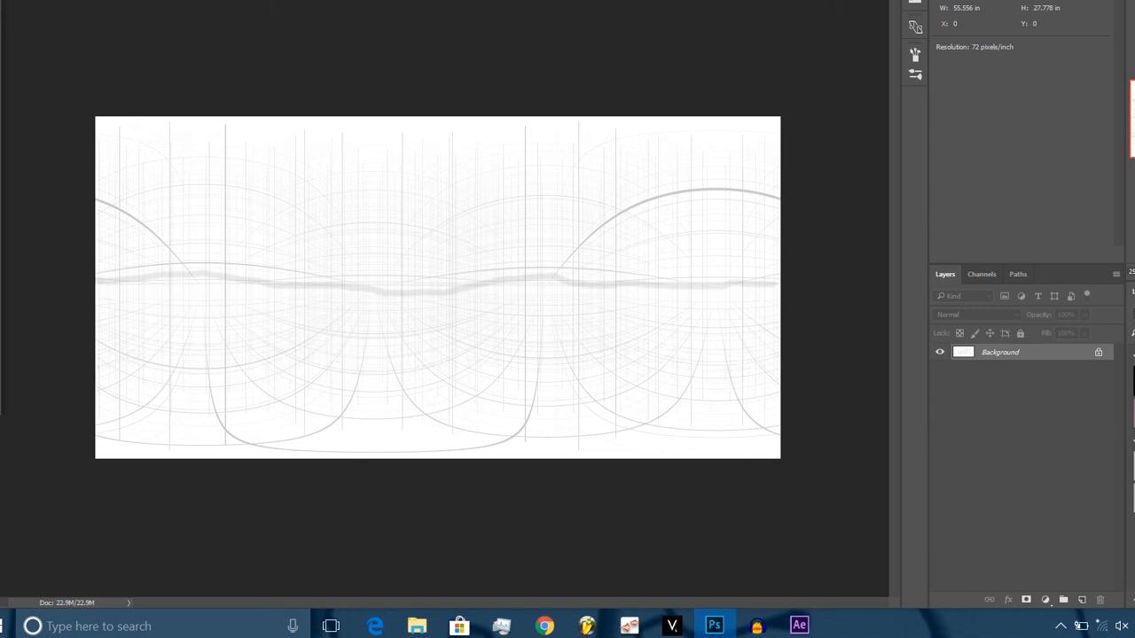
{"action": "key", "text": "ctrl+z"}
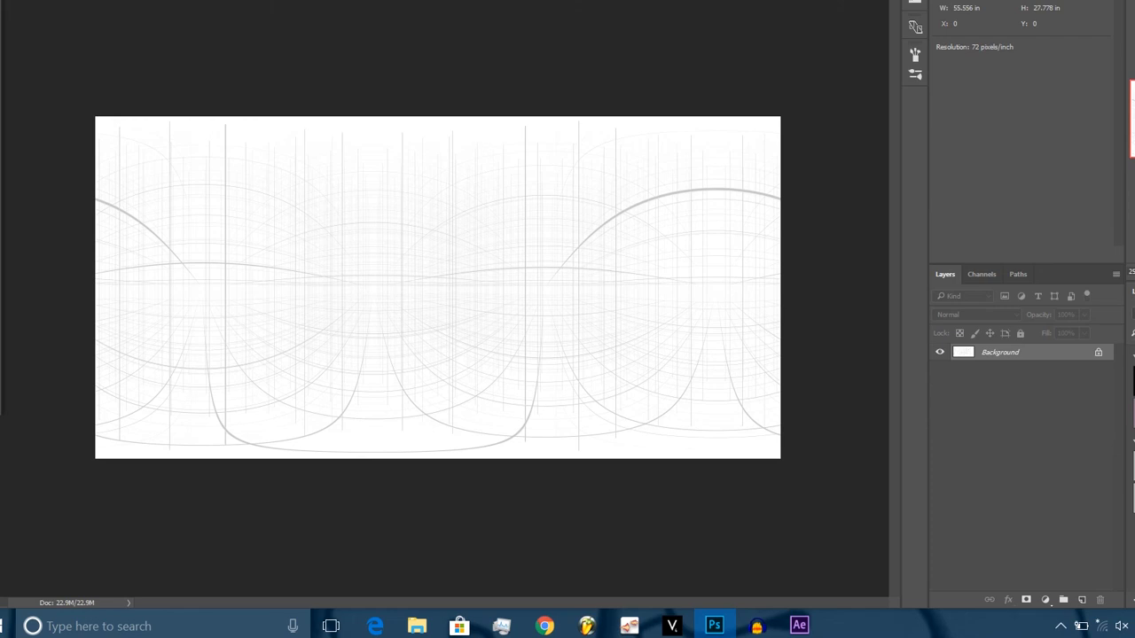
Step: Paint a wide closed bowl-shaped outline over the grid's middle, briefly select the whole canvas, and undo the outline
{"action": "mouse_move", "coordinate": [227, 282]}
{"action": "left_mouse_down"}
{"action": "mouse_move", "coordinate": [299, 295]}
{"action": "mouse_move", "coordinate": [424, 270]}
{"action": "mouse_move", "coordinate": [530, 287]}
{"action": "mouse_move", "coordinate": [512, 312]}
{"action": "mouse_move", "coordinate": [461, 331]}
{"action": "mouse_move", "coordinate": [324, 334]}
{"action": "mouse_move", "coordinate": [229, 297]}
{"action": "left_mouse_up"}
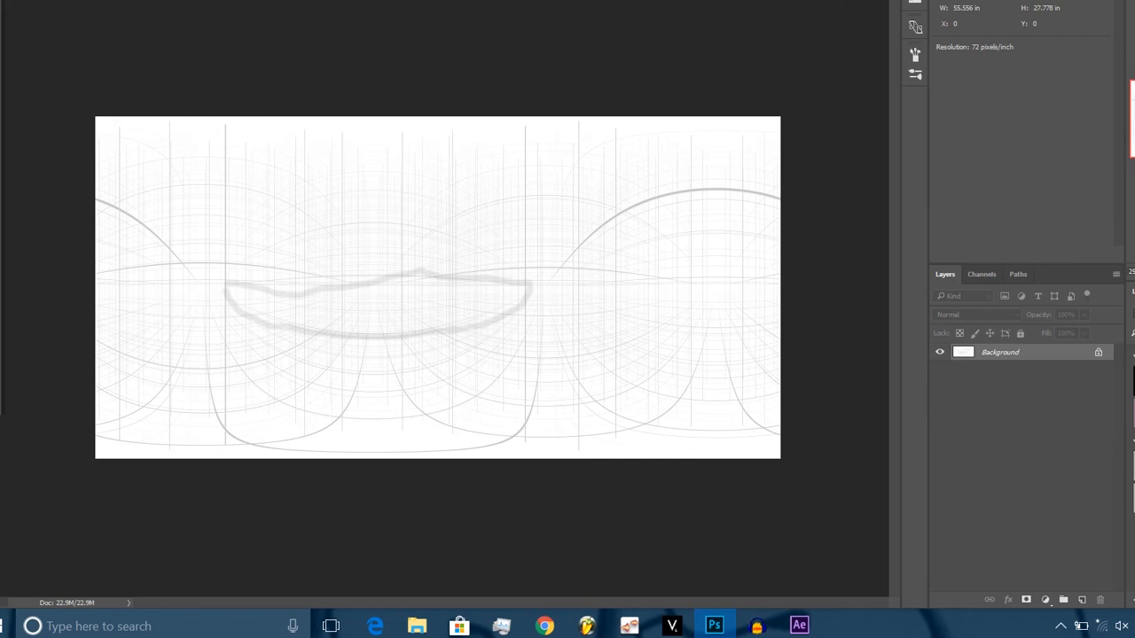
{"action": "key", "text": "ctrl+a"}
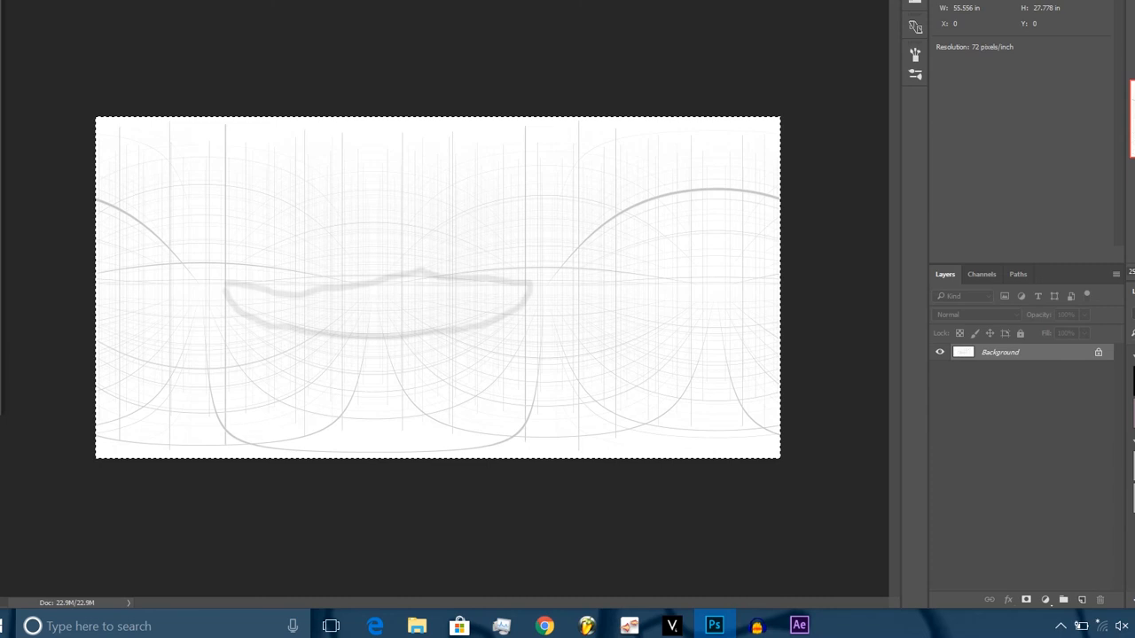
{"action": "key", "text": "ctrl+d"}
{"action": "key", "text": "ctrl+a"}
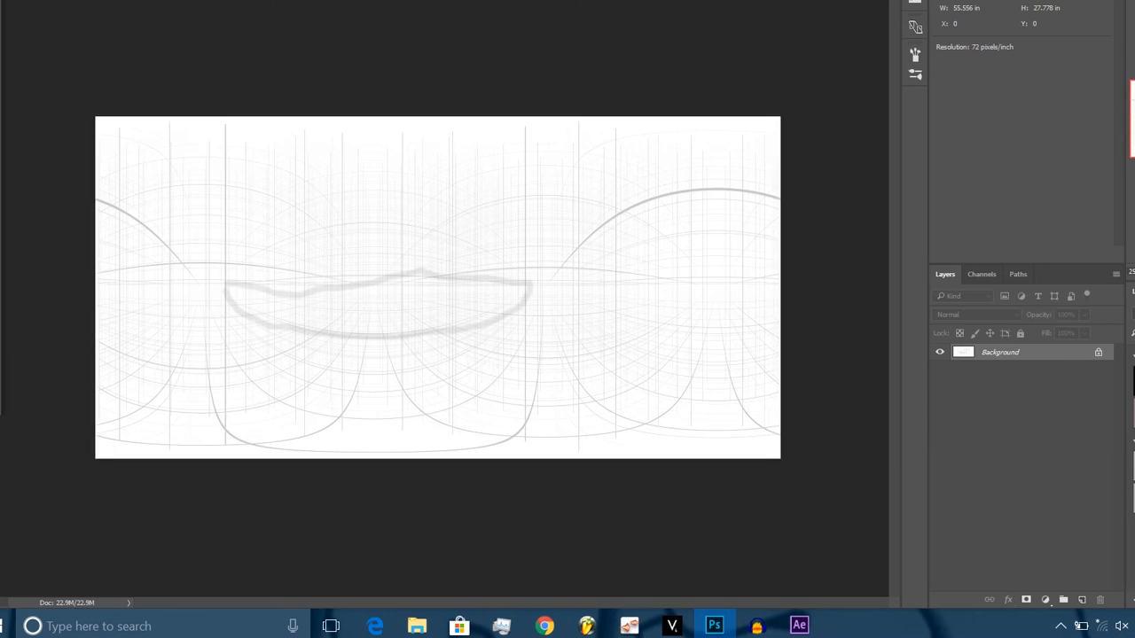
{"action": "key", "text": "ctrl+d"}
{"action": "key", "text": "ctrl+z"}
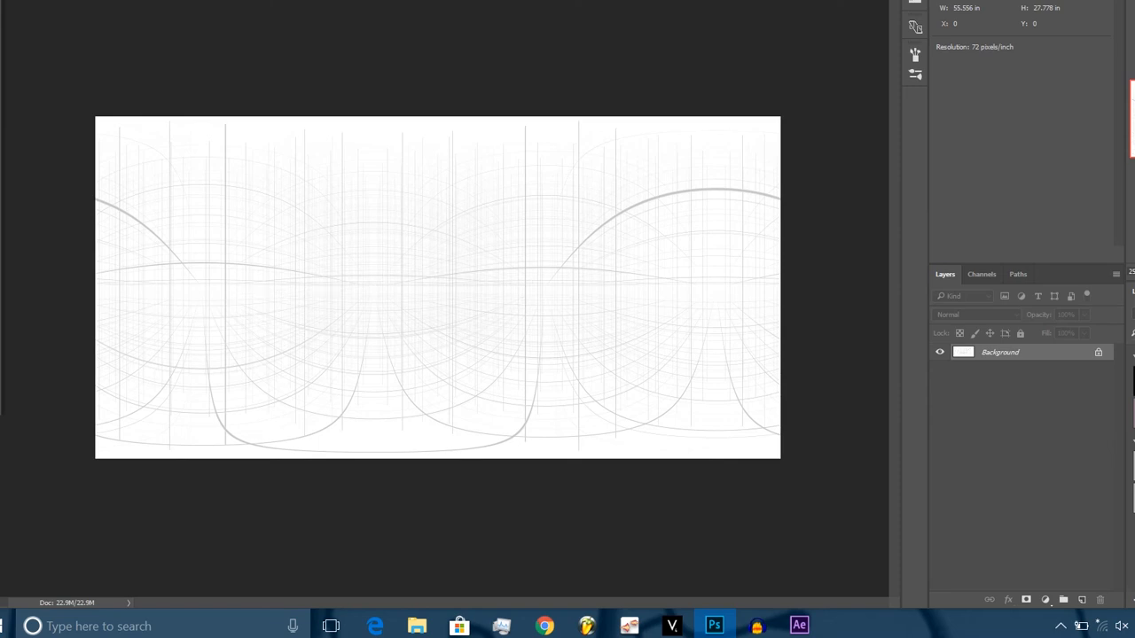
{"action": "key", "text": "alt+t"}
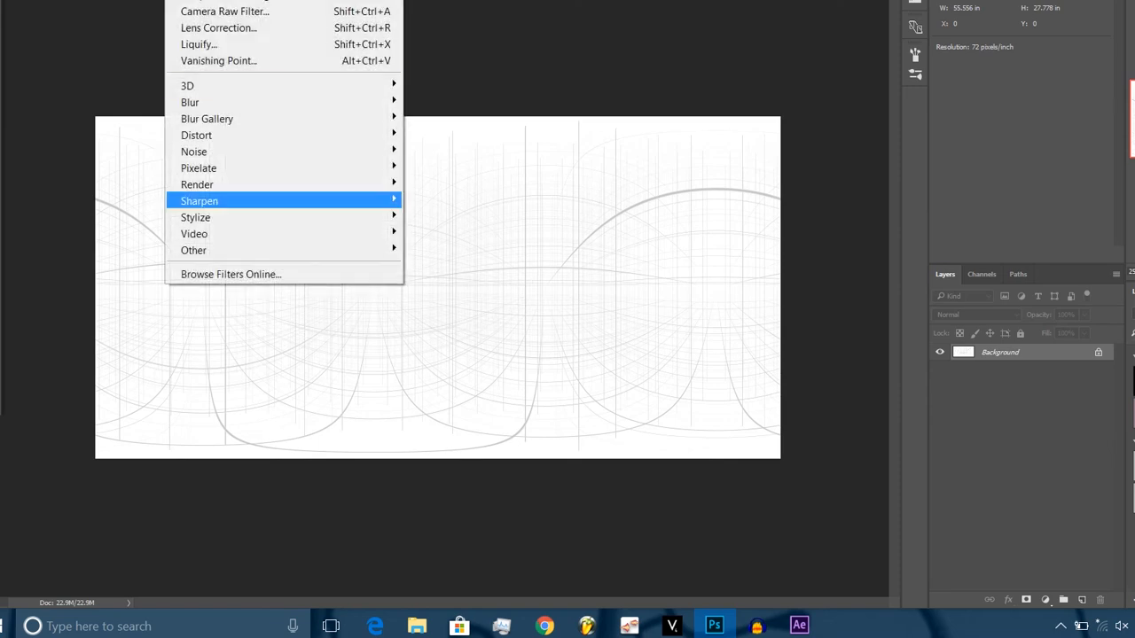
{"action": "mouse_move", "coordinate": [193, 250]}
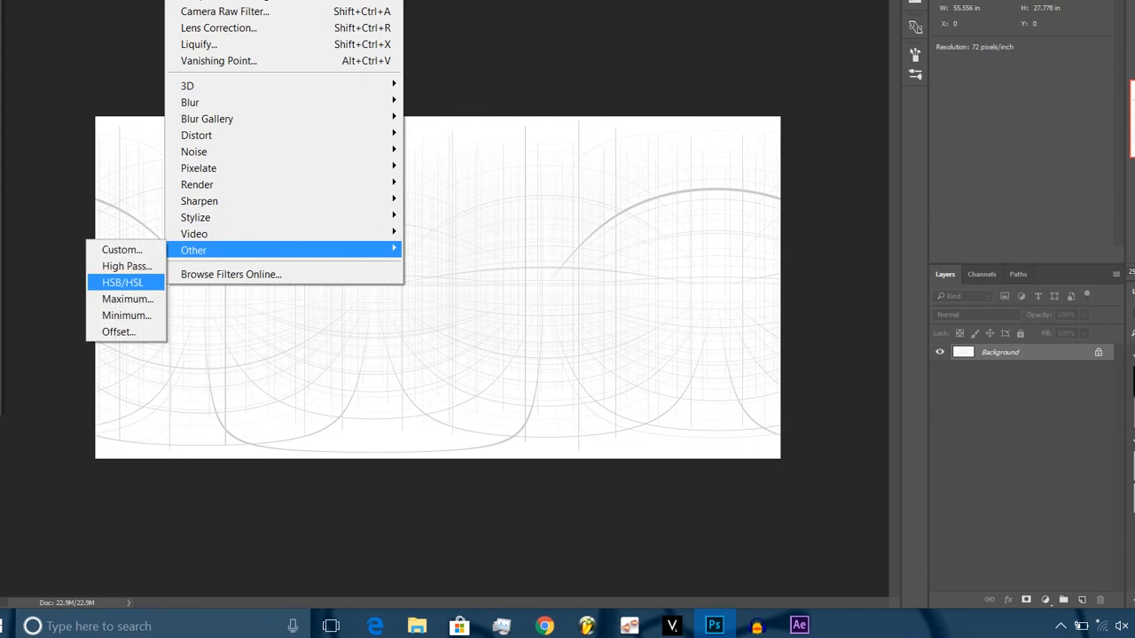
{"action": "key", "text": "Return"}
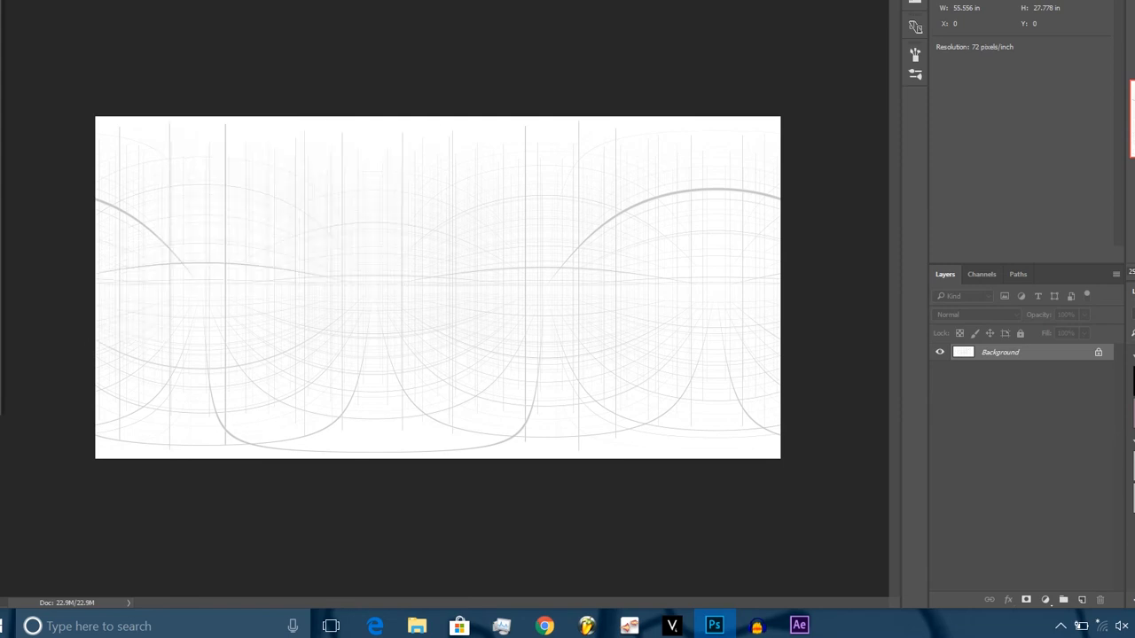
Step: Paint scribbles at both side edges of the grid and offset the image 1000 pixels horizontally with wrap-around
{"action": "mouse_move", "coordinate": [116, 268]}
{"action": "left_mouse_down"}
{"action": "mouse_move", "coordinate": [156, 308]}
{"action": "mouse_move", "coordinate": [117, 365]}
{"action": "mouse_move", "coordinate": [144, 294]}
{"action": "mouse_move", "coordinate": [106, 359]}
{"action": "mouse_move", "coordinate": [112, 344]}
{"action": "mouse_move", "coordinate": [97, 301]}
{"action": "left_mouse_up"}
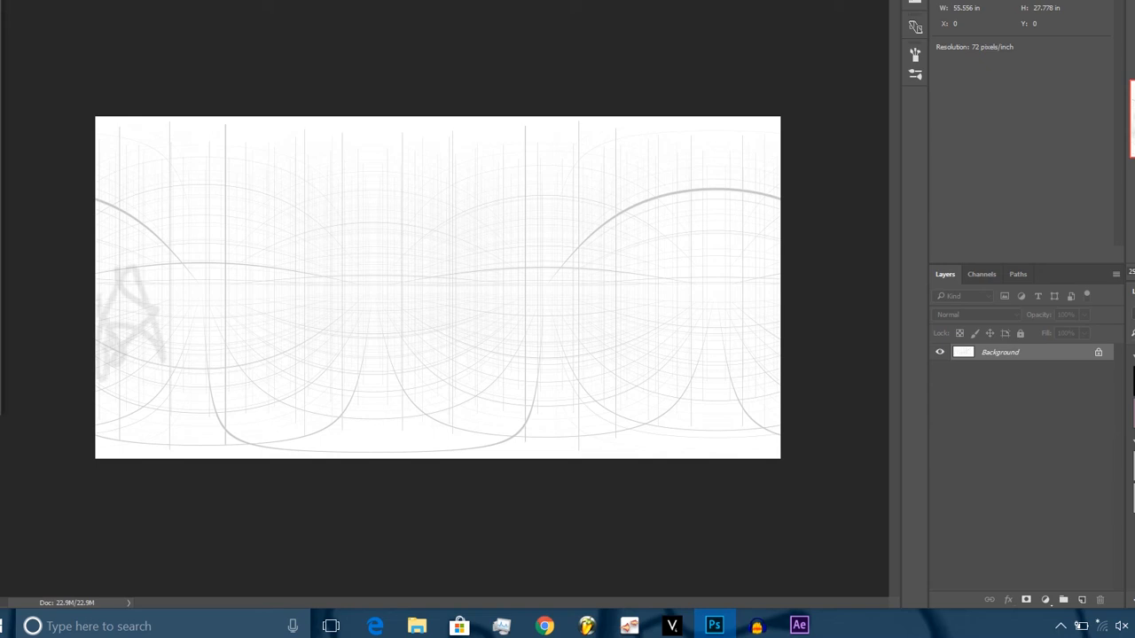
{"action": "left_click_drag", "start_coordinate": [778, 301], "coordinate": [764, 390]}
{"action": "key", "text": "alt+t"}
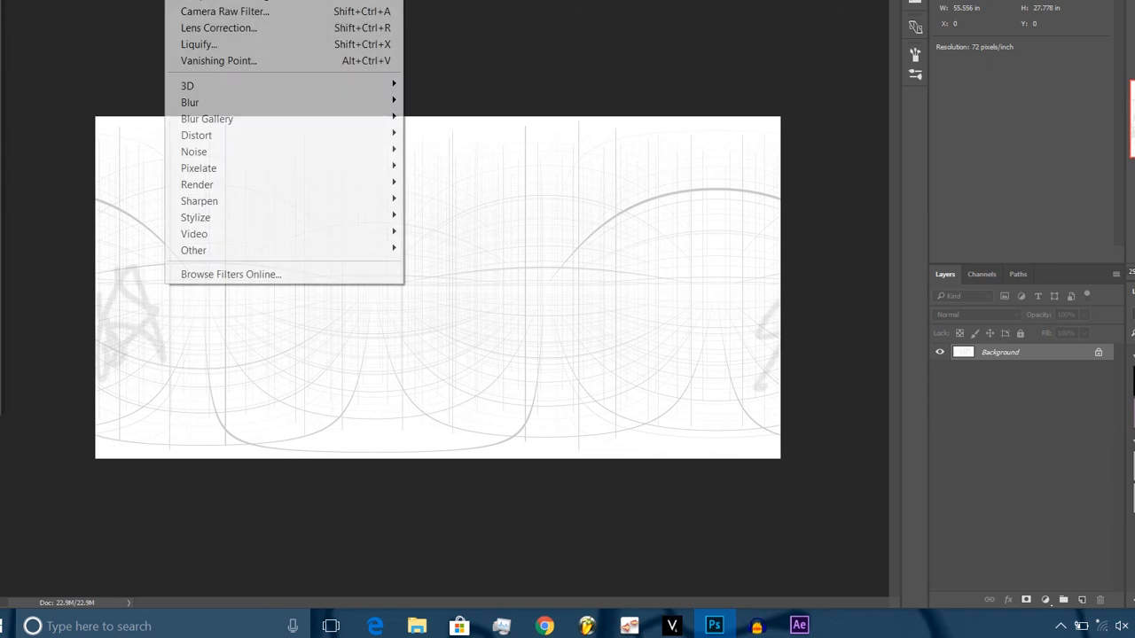
{"action": "mouse_move", "coordinate": [282, 250]}
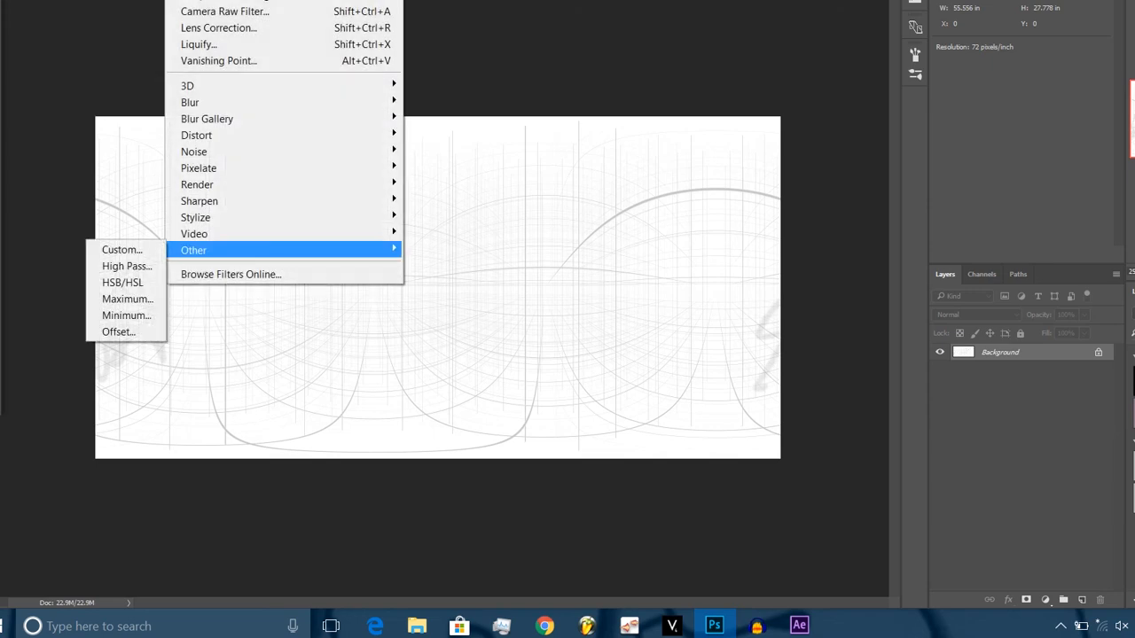
{"action": "left_click", "coordinate": [118, 332]}
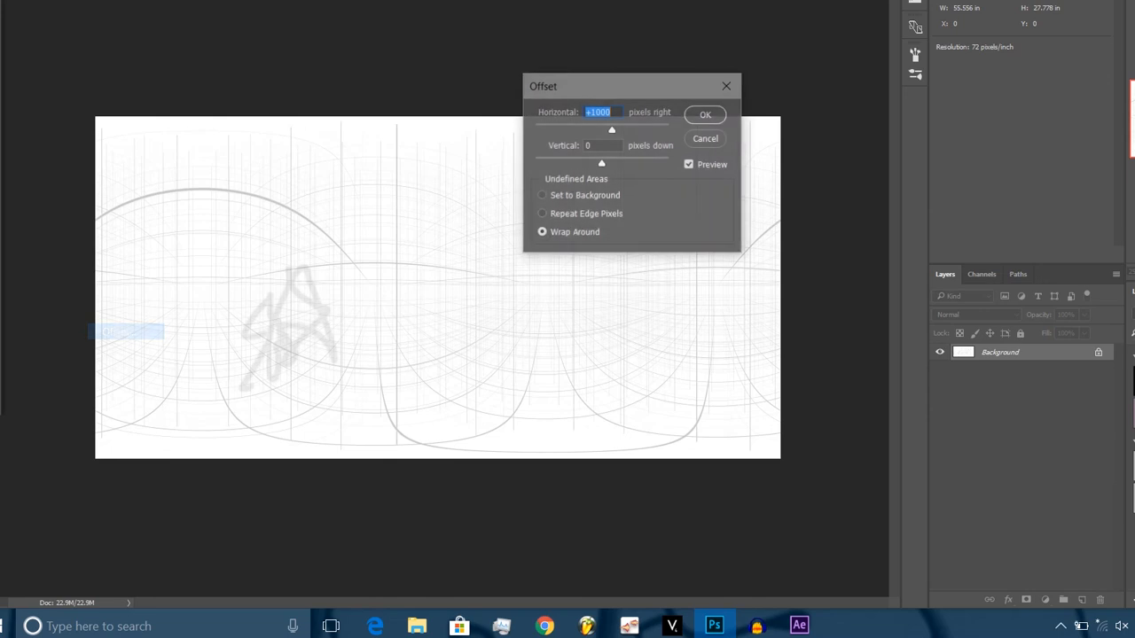
{"action": "key", "text": "Return"}
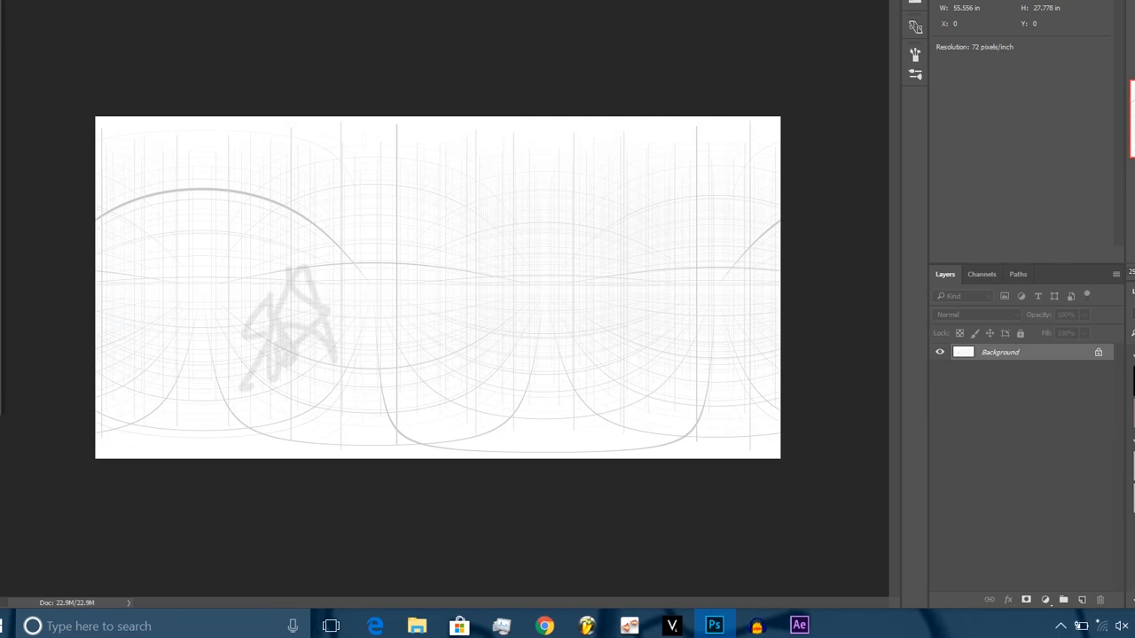
Step: Paint extra strokes over the joined scribble and cover part of it with cloned grid lines
{"action": "mouse_move", "coordinate": [324, 378]}
{"action": "left_mouse_down"}
{"action": "mouse_move", "coordinate": [268, 362]}
{"action": "mouse_move", "coordinate": [293, 268]}
{"action": "mouse_move", "coordinate": [285, 326]}
{"action": "mouse_move", "coordinate": [300, 350]}
{"action": "left_mouse_up"}
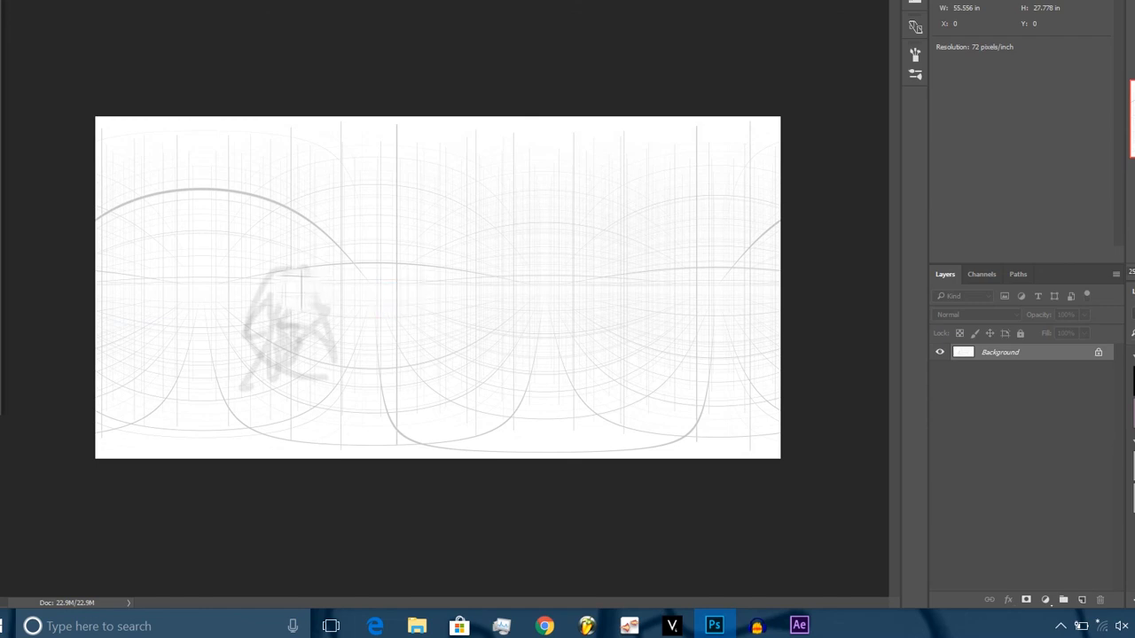
{"action": "left_click", "coordinate": [290, 302]}
{"action": "mouse_move", "coordinate": [290, 302]}
{"action": "left_mouse_down"}
{"action": "mouse_move", "coordinate": [293, 349]}
{"action": "mouse_move", "coordinate": [294, 259]}
{"action": "mouse_move", "coordinate": [292, 311]}
{"action": "mouse_move", "coordinate": [313, 336]}
{"action": "left_mouse_up"}
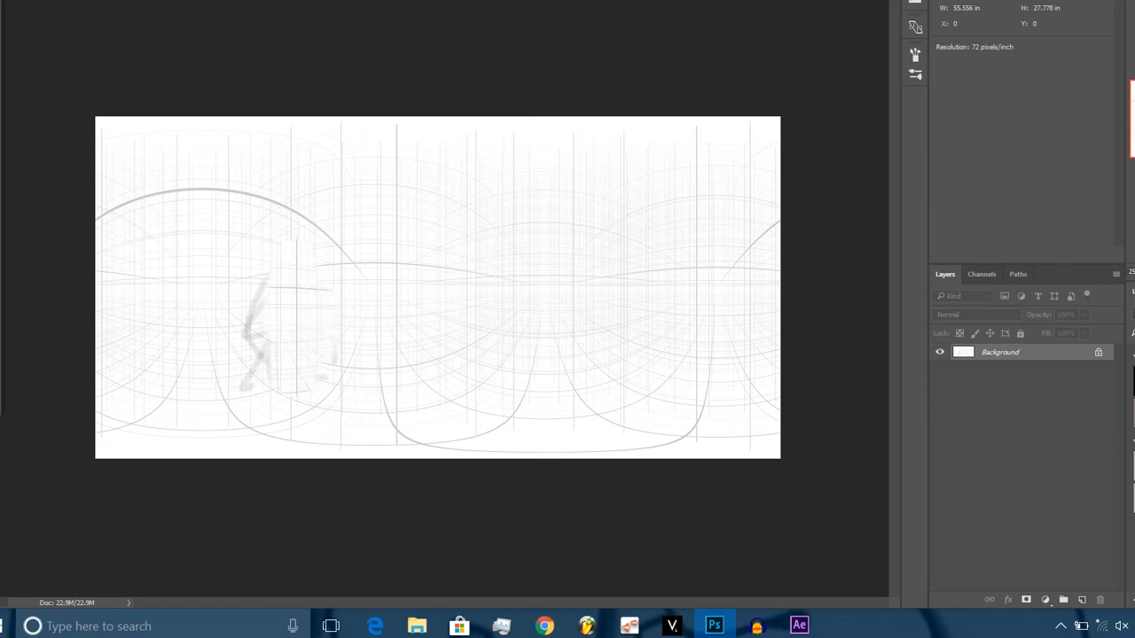
Step: Undo the retouching, the wrap-around offset and the scribbles to restore the clean grid
{"action": "key", "text": "ctrl+z"}
{"action": "key", "text": "ctrl+alt+z"}
{"action": "key", "text": "ctrl+alt+z"}
{"action": "key", "text": "ctrl+alt+z"}
{"action": "key", "text": "ctrl+alt+z"}
{"action": "key", "text": "ctrl+alt+z"}
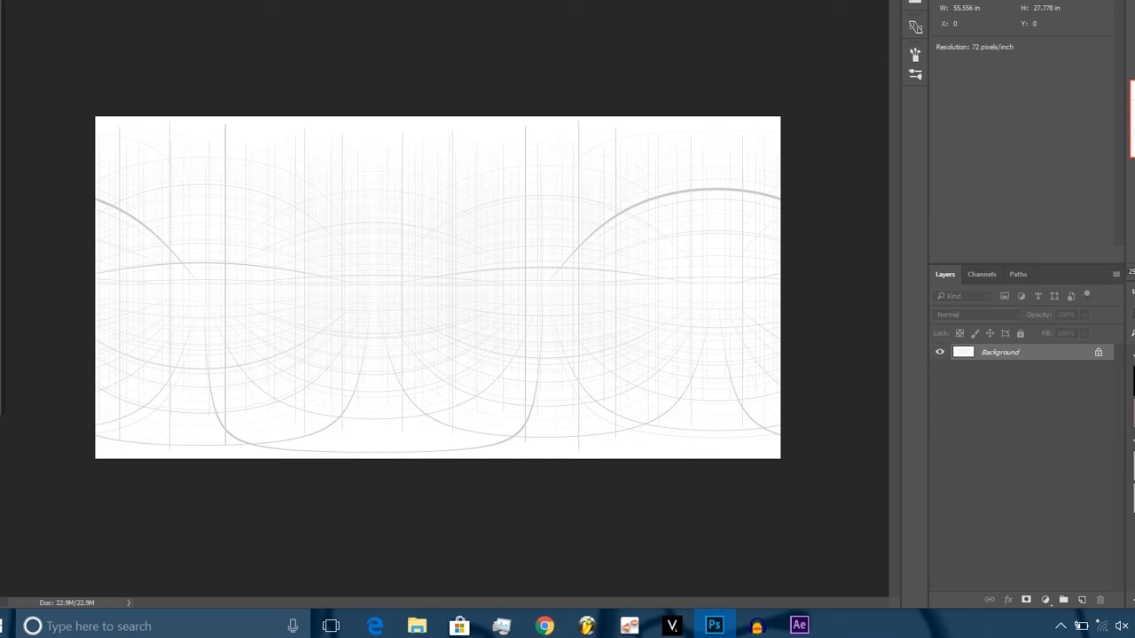
Step: Paint an unfolded-box outline on the grid: four side-by-side faces, with one face above and one below the second
{"action": "mouse_move", "coordinate": [223, 257]}
{"action": "left_mouse_down"}
{"action": "mouse_move", "coordinate": [348, 275]}
{"action": "mouse_move", "coordinate": [335, 346]}
{"action": "mouse_move", "coordinate": [241, 336]}
{"action": "mouse_move", "coordinate": [220, 266]}
{"action": "mouse_move", "coordinate": [120, 268]}
{"action": "mouse_move", "coordinate": [133, 347]}
{"action": "mouse_move", "coordinate": [177, 359]}
{"action": "mouse_move", "coordinate": [231, 360]}
{"action": "mouse_move", "coordinate": [230, 350]}
{"action": "mouse_move", "coordinate": [237, 443]}
{"action": "mouse_move", "coordinate": [321, 427]}
{"action": "mouse_move", "coordinate": [349, 236]}
{"action": "mouse_move", "coordinate": [334, 155]}
{"action": "mouse_move", "coordinate": [316, 132]}
{"action": "mouse_move", "coordinate": [227, 167]}
{"action": "mouse_move", "coordinate": [229, 256]}
{"action": "left_mouse_up"}
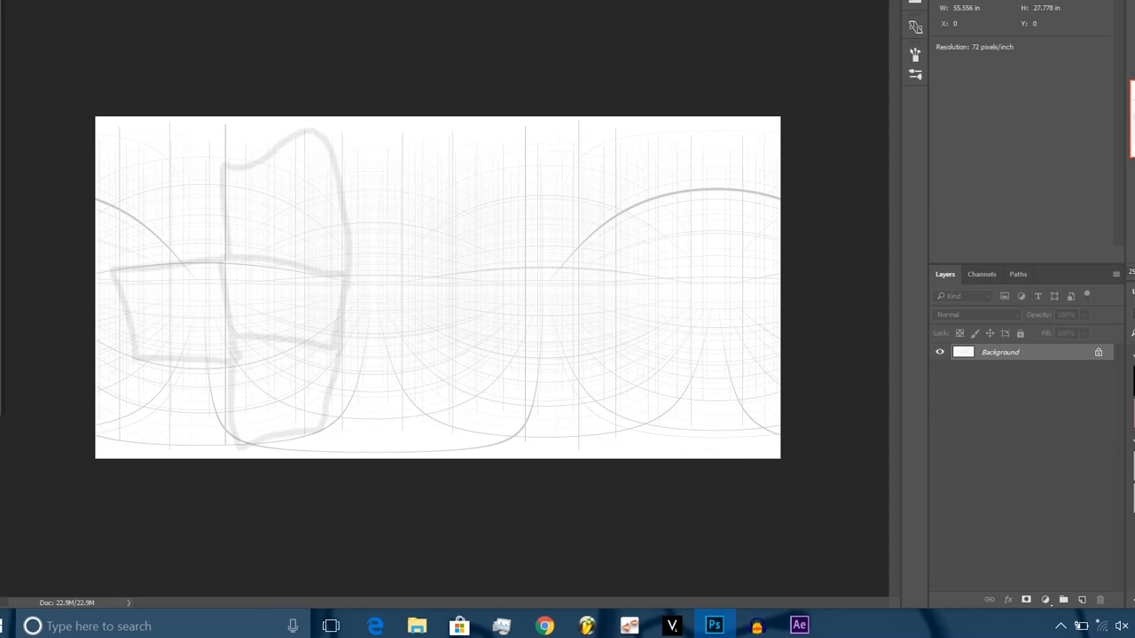
{"action": "mouse_move", "coordinate": [348, 263]}
{"action": "left_mouse_down"}
{"action": "mouse_move", "coordinate": [505, 270]}
{"action": "mouse_move", "coordinate": [486, 364]}
{"action": "mouse_move", "coordinate": [341, 347]}
{"action": "left_mouse_up"}
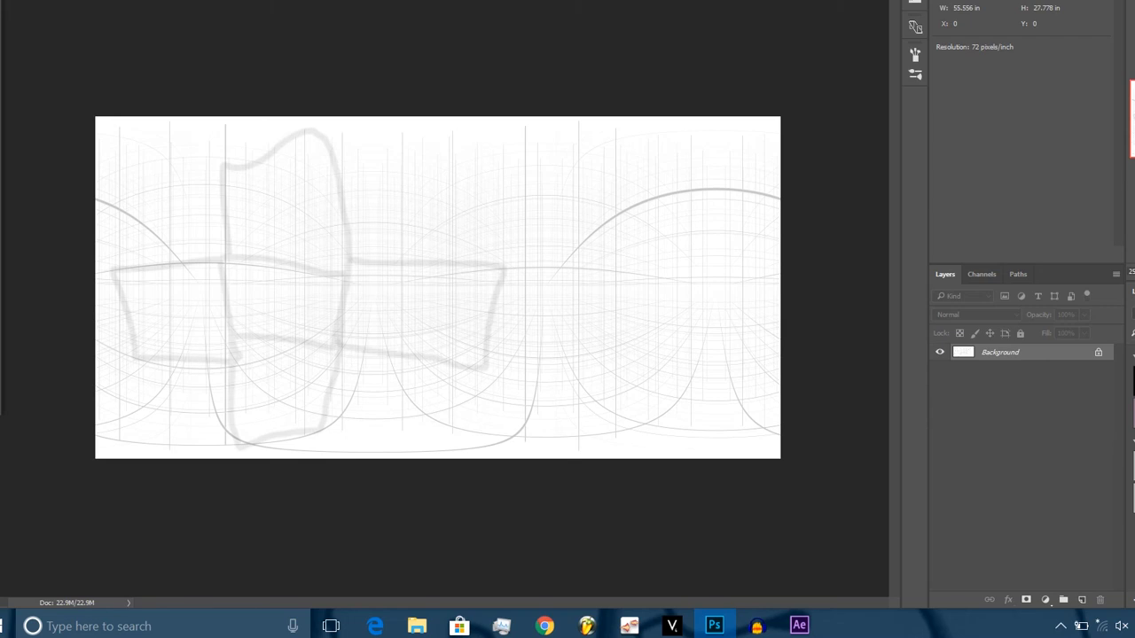
{"action": "mouse_move", "coordinate": [511, 269]}
{"action": "left_mouse_down"}
{"action": "mouse_move", "coordinate": [642, 266]}
{"action": "mouse_move", "coordinate": [675, 342]}
{"action": "mouse_move", "coordinate": [652, 358]}
{"action": "mouse_move", "coordinate": [488, 375]}
{"action": "left_mouse_up"}
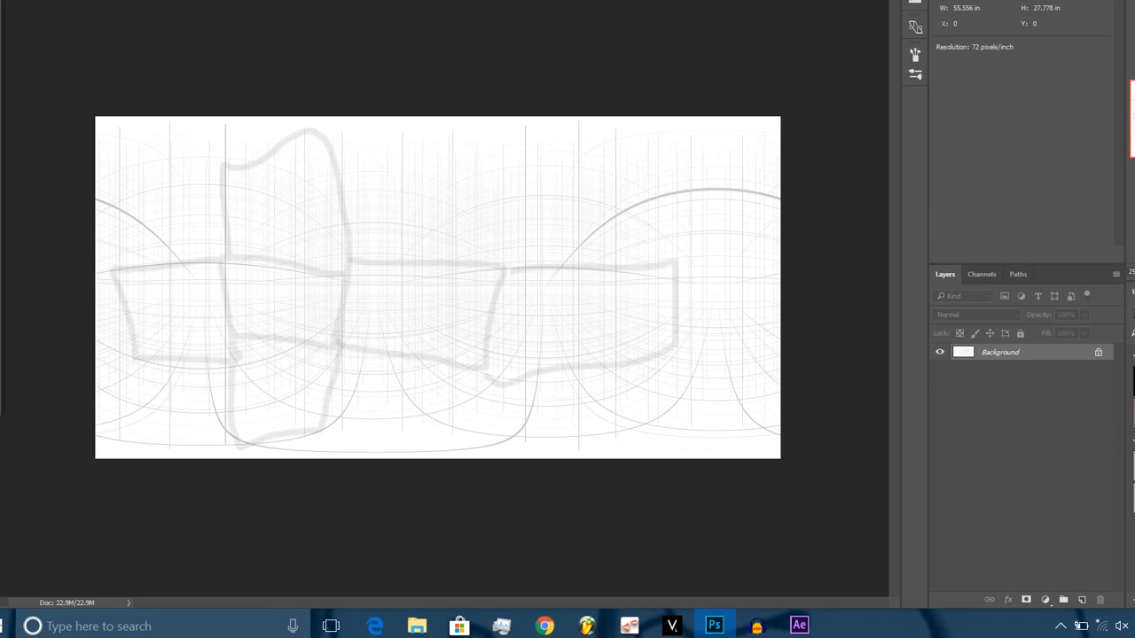
Step: Paint looping marks inside the second and fourth box faces, and a larger curved outline around the second face
{"action": "mouse_move", "coordinate": [265, 294]}
{"action": "left_mouse_down"}
{"action": "mouse_move", "coordinate": [284, 300]}
{"action": "mouse_move", "coordinate": [273, 319]}
{"action": "left_mouse_up"}
{"action": "mouse_move", "coordinate": [561, 306]}
{"action": "left_mouse_down"}
{"action": "mouse_move", "coordinate": [564, 328]}
{"action": "mouse_move", "coordinate": [557, 282]}
{"action": "mouse_move", "coordinate": [564, 313]}
{"action": "mouse_move", "coordinate": [573, 308]}
{"action": "mouse_move", "coordinate": [560, 322]}
{"action": "left_mouse_up"}
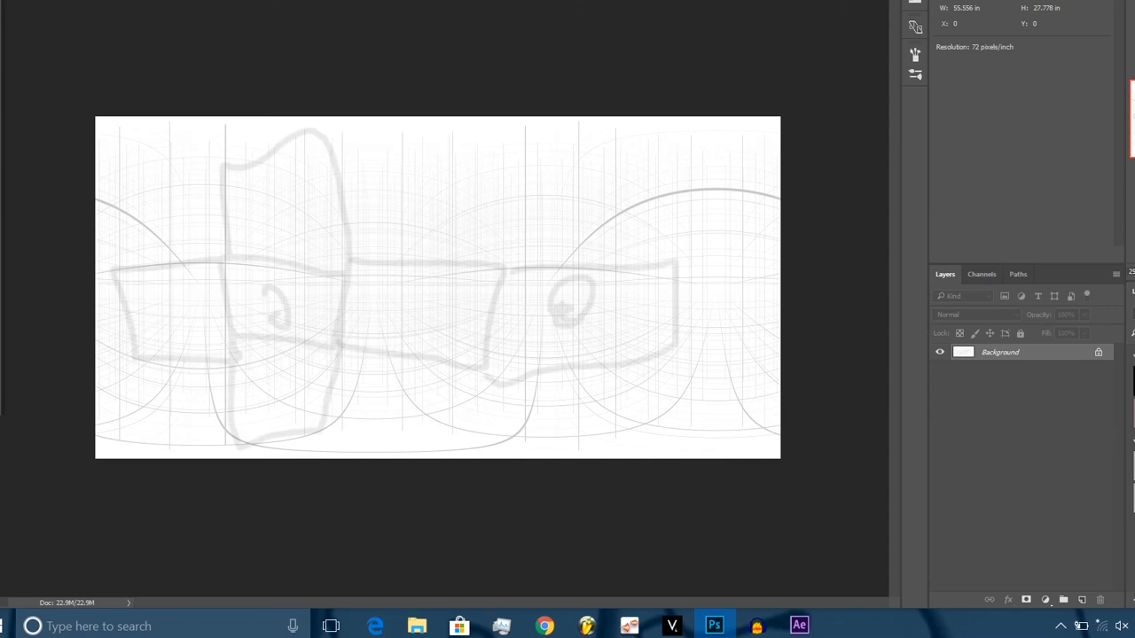
{"action": "mouse_move", "coordinate": [438, 281]}
{"action": "left_mouse_down"}
{"action": "mouse_move", "coordinate": [263, 210]}
{"action": "mouse_move", "coordinate": [182, 266]}
{"action": "mouse_move", "coordinate": [182, 375]}
{"action": "mouse_move", "coordinate": [257, 400]}
{"action": "mouse_move", "coordinate": [356, 390]}
{"action": "mouse_move", "coordinate": [397, 289]}
{"action": "left_mouse_up"}
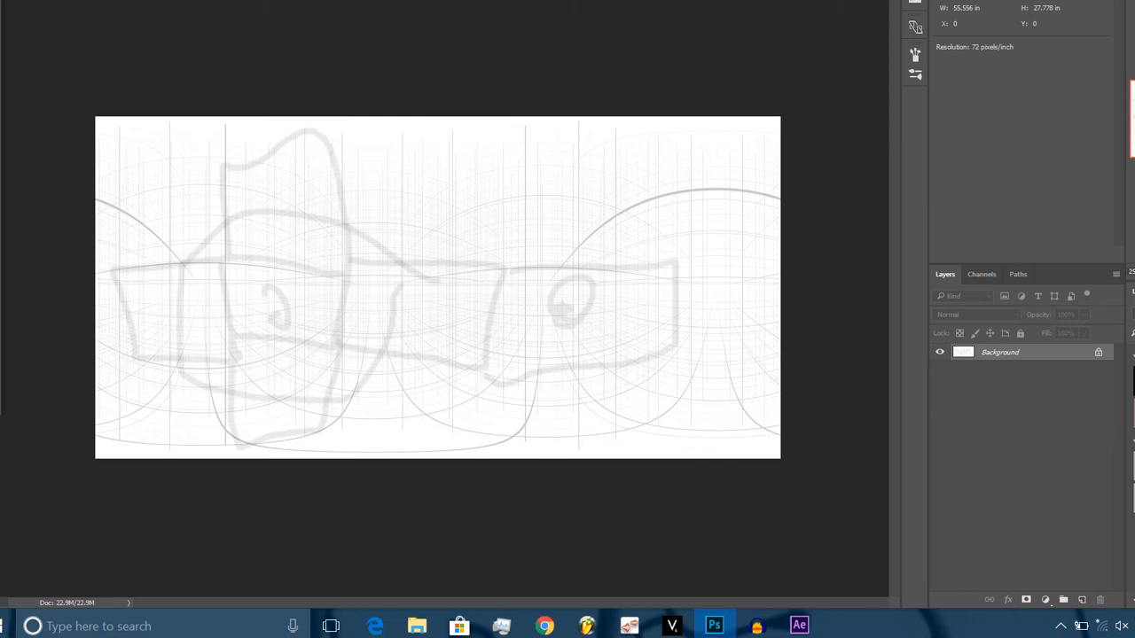
{"action": "mouse_move", "coordinate": [259, 308]}
{"action": "left_mouse_down"}
{"action": "mouse_move", "coordinate": [317, 297]}
{"action": "mouse_move", "coordinate": [266, 314]}
{"action": "left_mouse_up"}
{"action": "mouse_move", "coordinate": [573, 300]}
{"action": "left_mouse_down"}
{"action": "mouse_move", "coordinate": [589, 312]}
{"action": "mouse_move", "coordinate": [576, 333]}
{"action": "mouse_move", "coordinate": [536, 321]}
{"action": "left_mouse_up"}
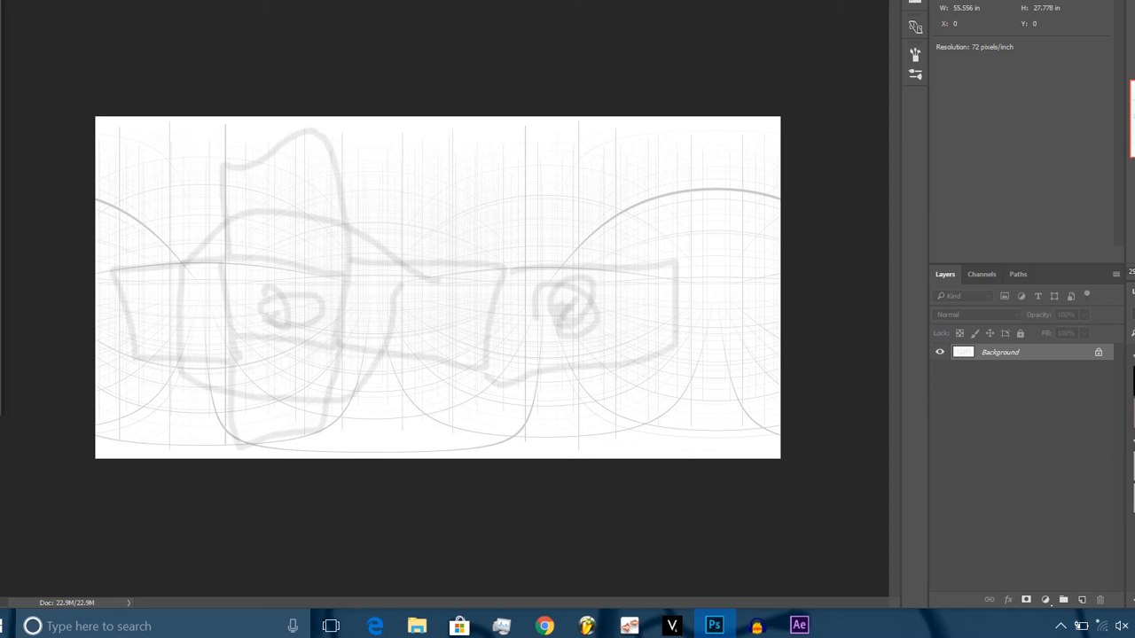
{"action": "mouse_move", "coordinate": [261, 297]}
{"action": "left_mouse_down"}
{"action": "mouse_move", "coordinate": [278, 282]}
{"action": "mouse_move", "coordinate": [300, 295]}
{"action": "mouse_move", "coordinate": [243, 306]}
{"action": "mouse_move", "coordinate": [282, 303]}
{"action": "left_mouse_up"}
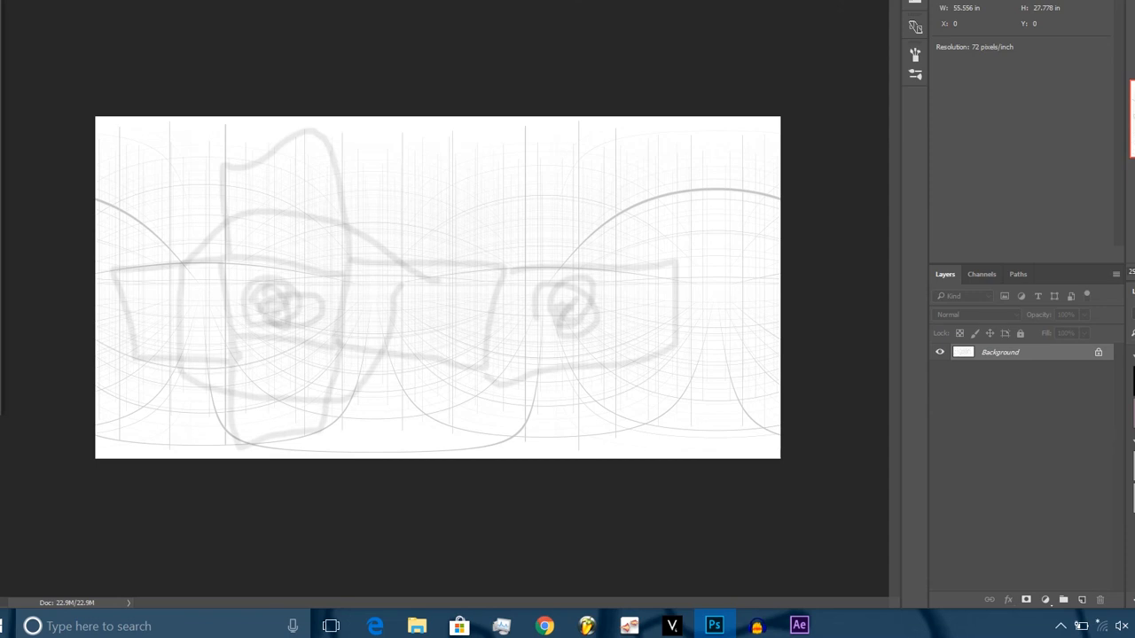
{"action": "mouse_move", "coordinate": [603, 334]}
{"action": "left_mouse_down"}
{"action": "mouse_move", "coordinate": [536, 330]}
{"action": "mouse_move", "coordinate": [575, 284]}
{"action": "mouse_move", "coordinate": [628, 323]}
{"action": "mouse_move", "coordinate": [561, 346]}
{"action": "mouse_move", "coordinate": [612, 281]}
{"action": "mouse_move", "coordinate": [615, 312]}
{"action": "mouse_move", "coordinate": [575, 319]}
{"action": "left_mouse_up"}
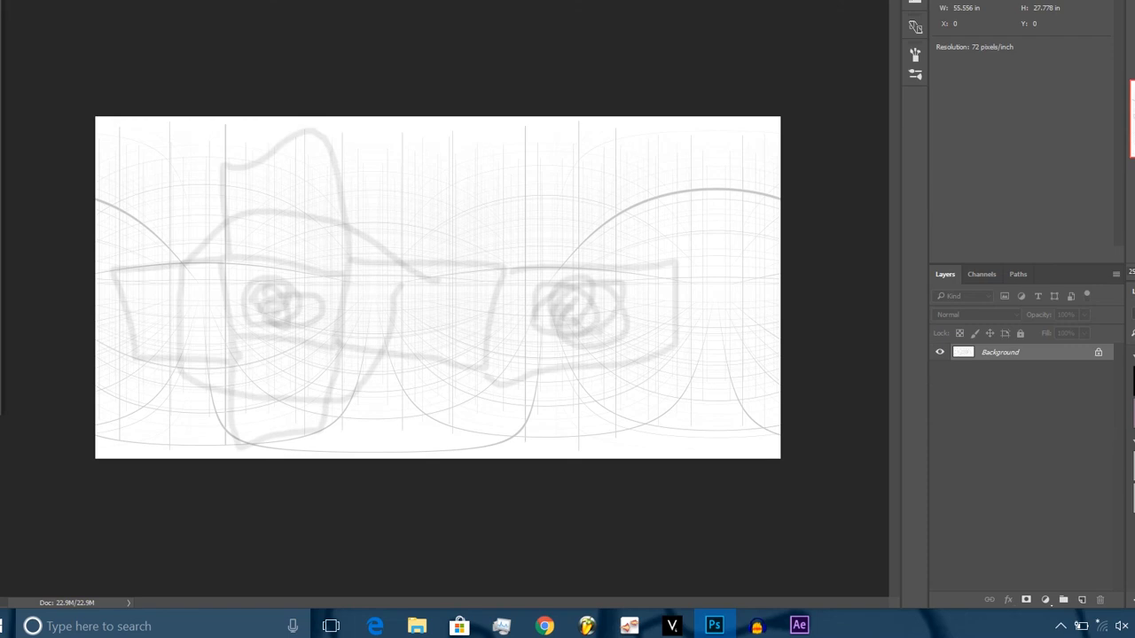
Step: Undo the looping marks and all the unfolded-box outlines on the grid
{"action": "key", "text": "ctrl+z"}
{"action": "key", "text": "ctrl+z"}
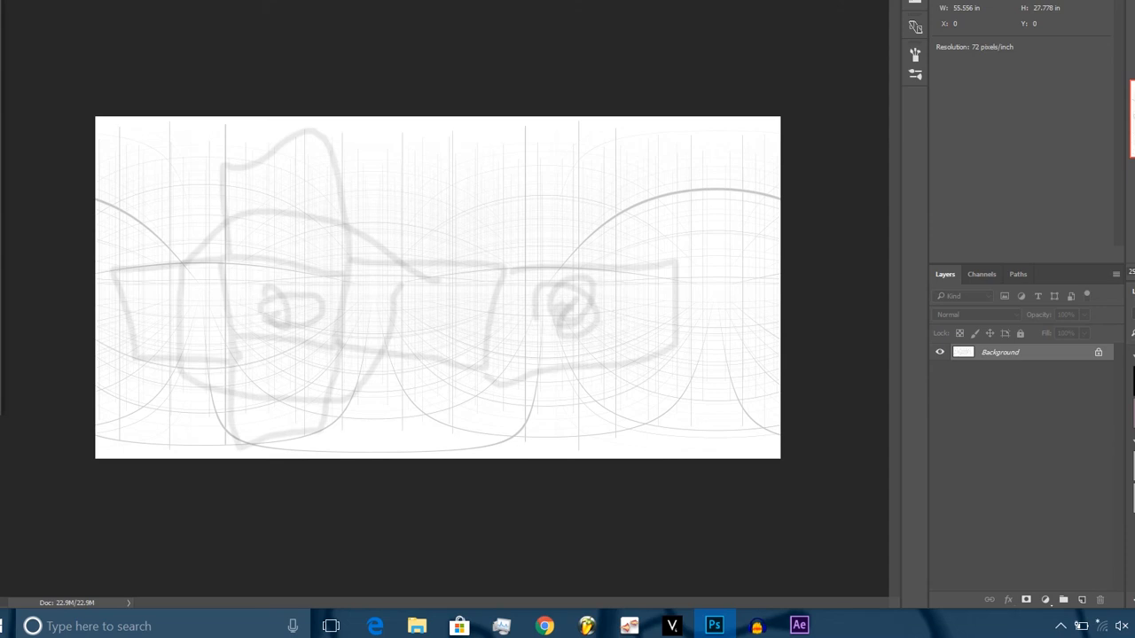
{"action": "key", "text": "ctrl+z"}
{"action": "key", "text": "ctrl+z"}
{"action": "key", "text": "ctrl+z"}
{"action": "key", "text": "ctrl+z"}
{"action": "key", "text": "ctrl+z"}
{"action": "key", "text": "ctrl+z"}
{"action": "key", "text": "ctrl+z"}
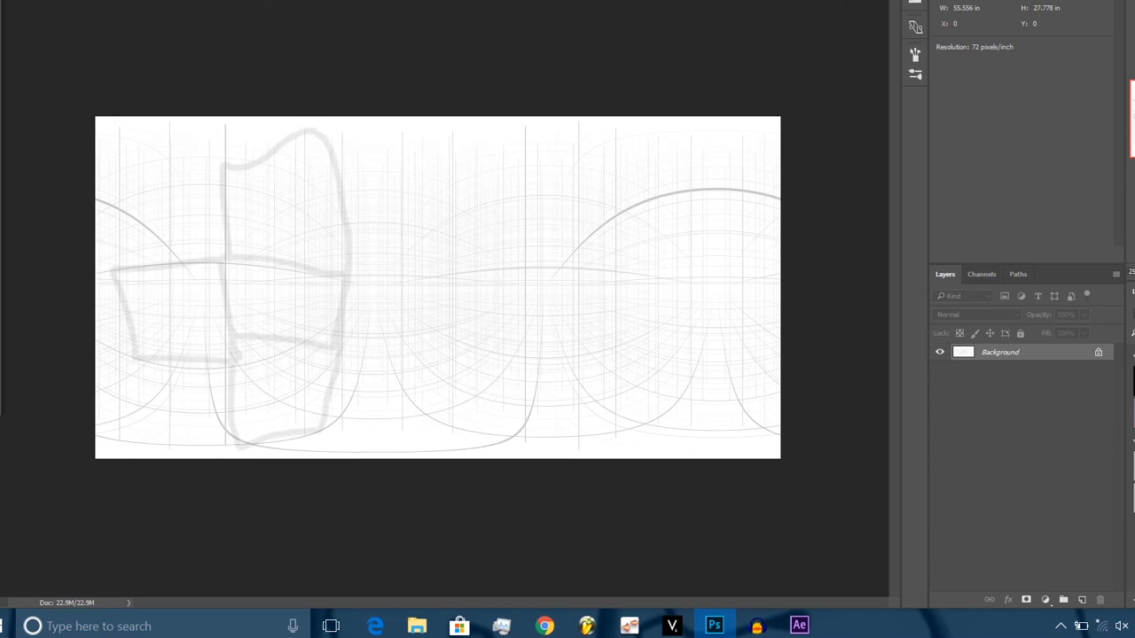
{"action": "key", "text": "ctrl+z"}
{"action": "key", "text": "ctrl+z"}
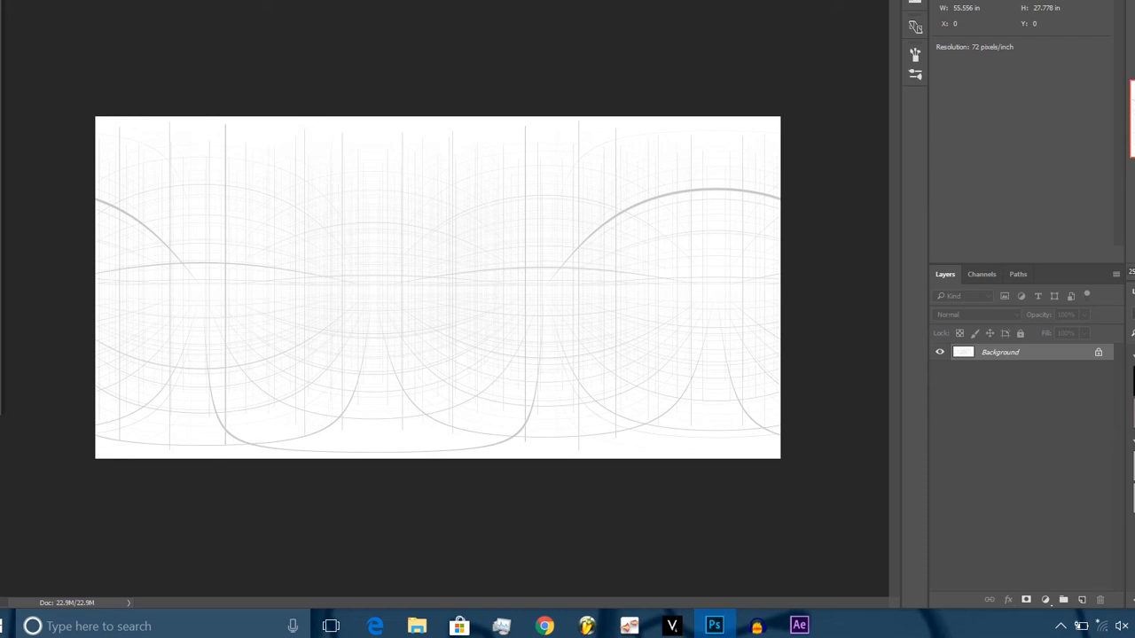
Step: Paint six roughly vertical freehand strokes across the middle part of the grid
{"action": "left_click_drag", "start_coordinate": [345, 424], "coordinate": [352, 276]}
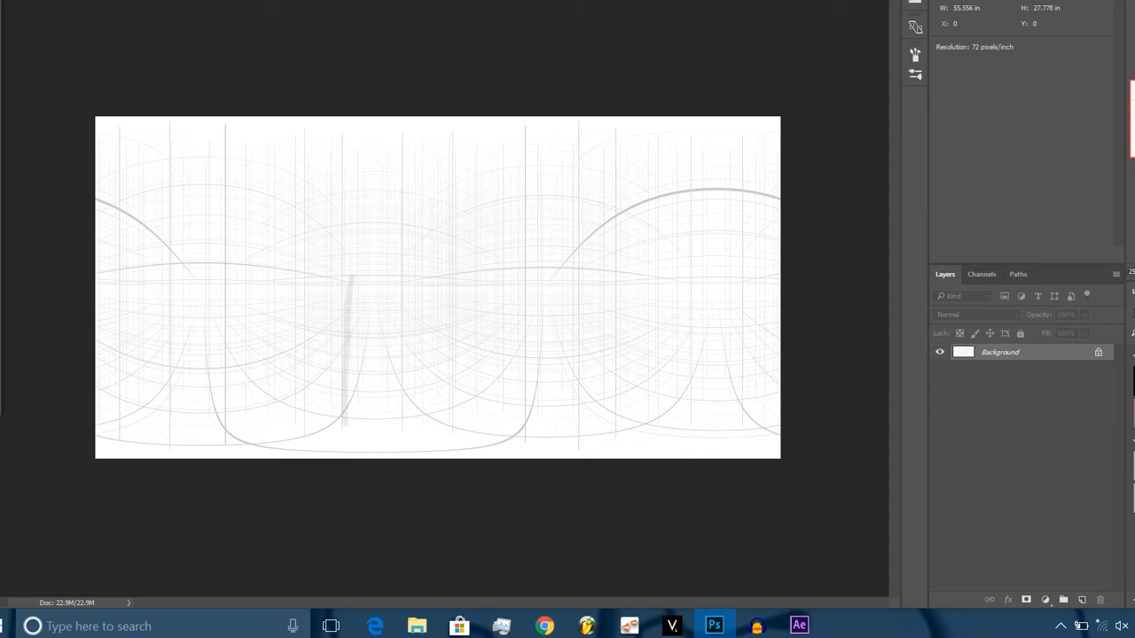
{"action": "left_click_drag", "start_coordinate": [296, 397], "coordinate": [326, 229]}
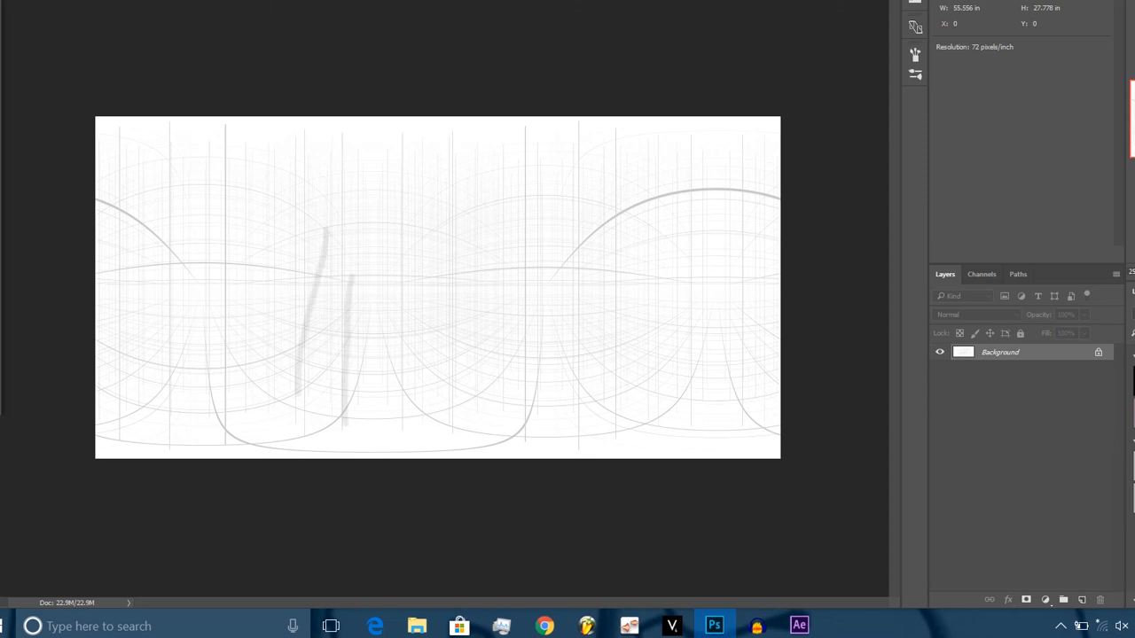
{"action": "left_click_drag", "start_coordinate": [407, 406], "coordinate": [410, 240]}
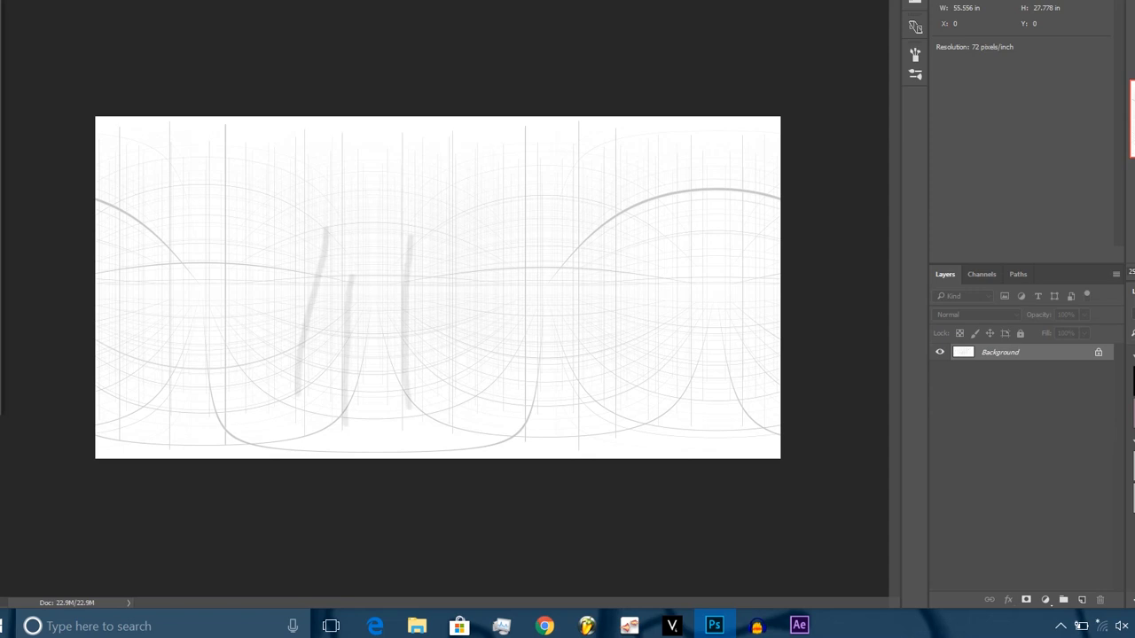
{"action": "left_click_drag", "start_coordinate": [455, 396], "coordinate": [441, 242]}
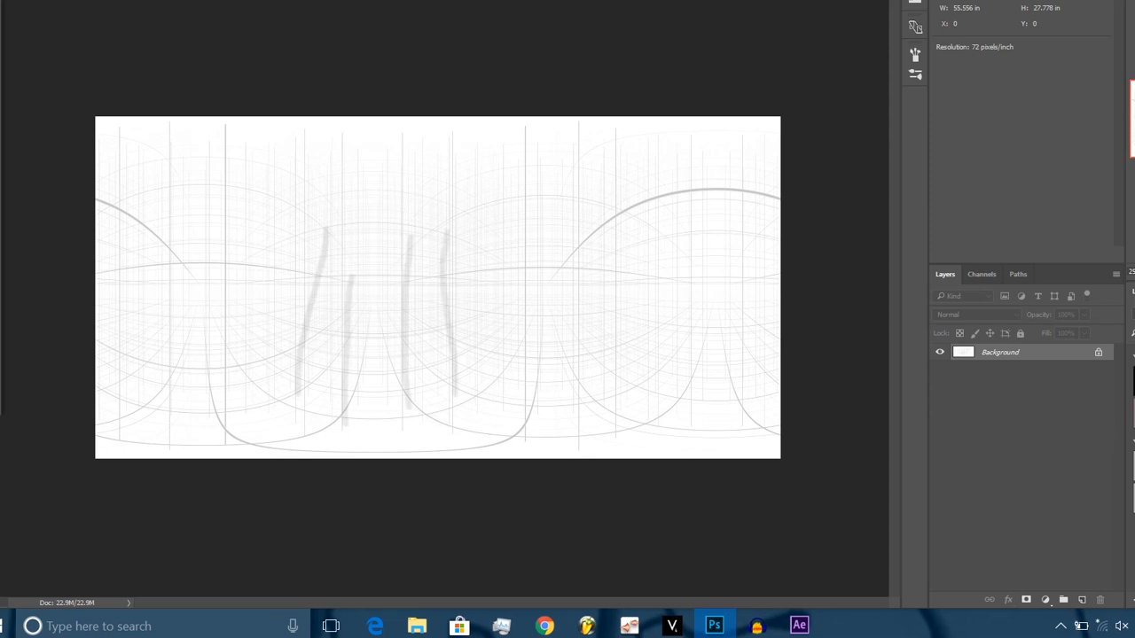
{"action": "left_click_drag", "start_coordinate": [527, 397], "coordinate": [517, 239]}
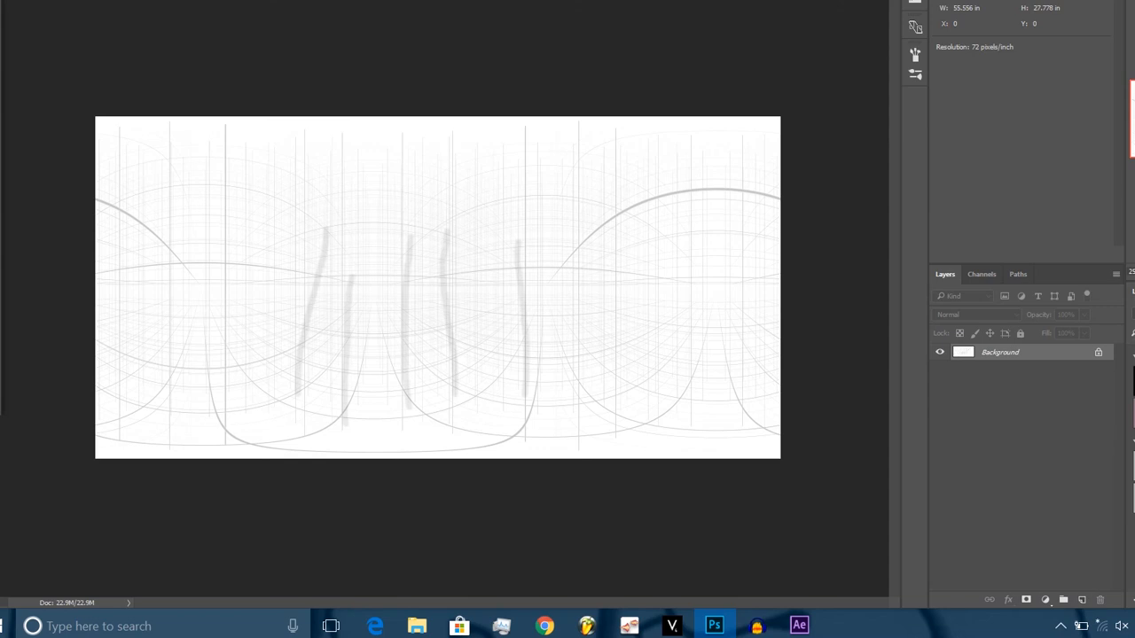
{"action": "left_click_drag", "start_coordinate": [476, 369], "coordinate": [477, 241]}
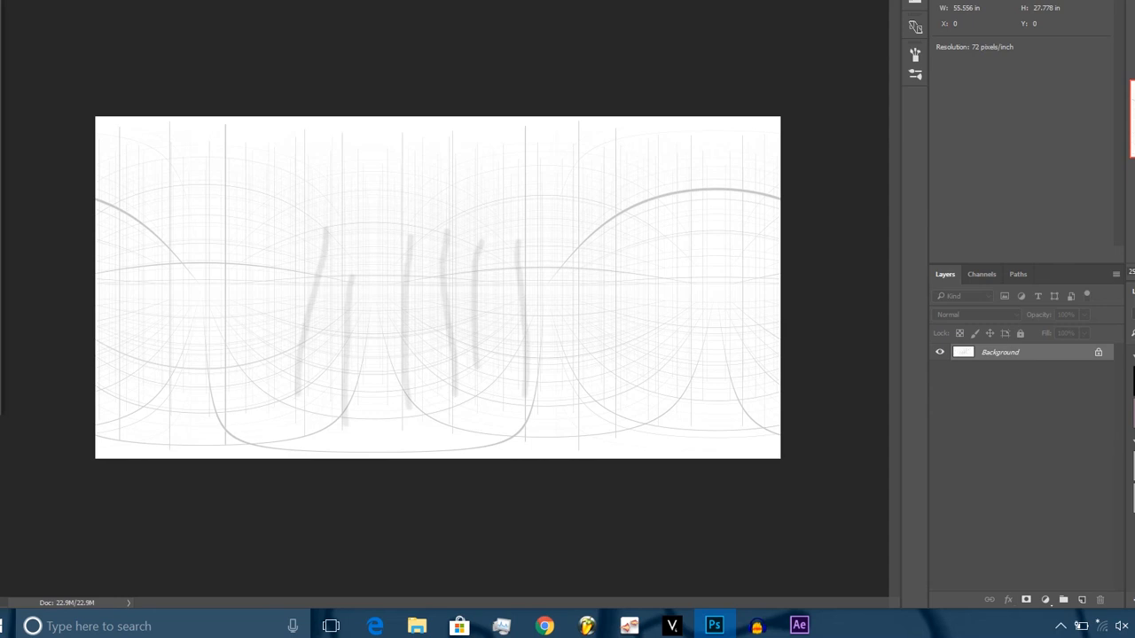
Step: Paint curved strokes along the lower grid lines: a wide U around the vertical strokes and one curve toward each side edge
{"action": "left_click_drag", "start_coordinate": [205, 301], "coordinate": [216, 409]}
{"action": "mouse_move", "coordinate": [238, 431]}
{"action": "left_mouse_down"}
{"action": "mouse_move", "coordinate": [307, 452]}
{"action": "mouse_move", "coordinate": [477, 446]}
{"action": "mouse_move", "coordinate": [501, 433]}
{"action": "mouse_move", "coordinate": [526, 390]}
{"action": "mouse_move", "coordinate": [540, 296]}
{"action": "left_mouse_up"}
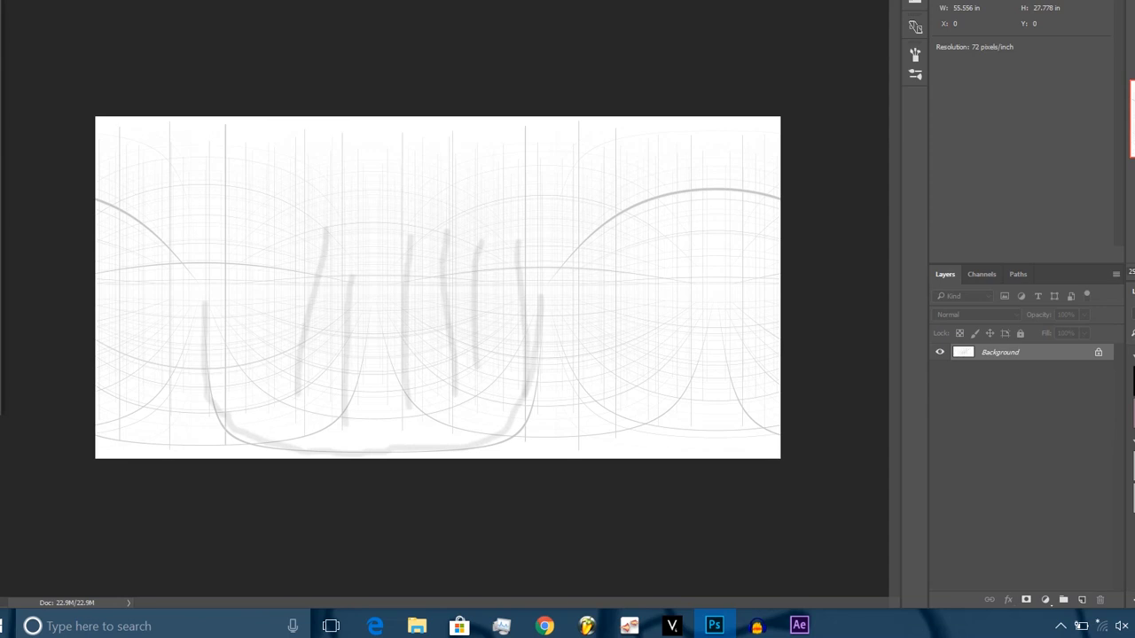
{"action": "mouse_move", "coordinate": [769, 429]}
{"action": "left_mouse_down"}
{"action": "mouse_move", "coordinate": [598, 411]}
{"action": "mouse_move", "coordinate": [550, 308]}
{"action": "left_mouse_up"}
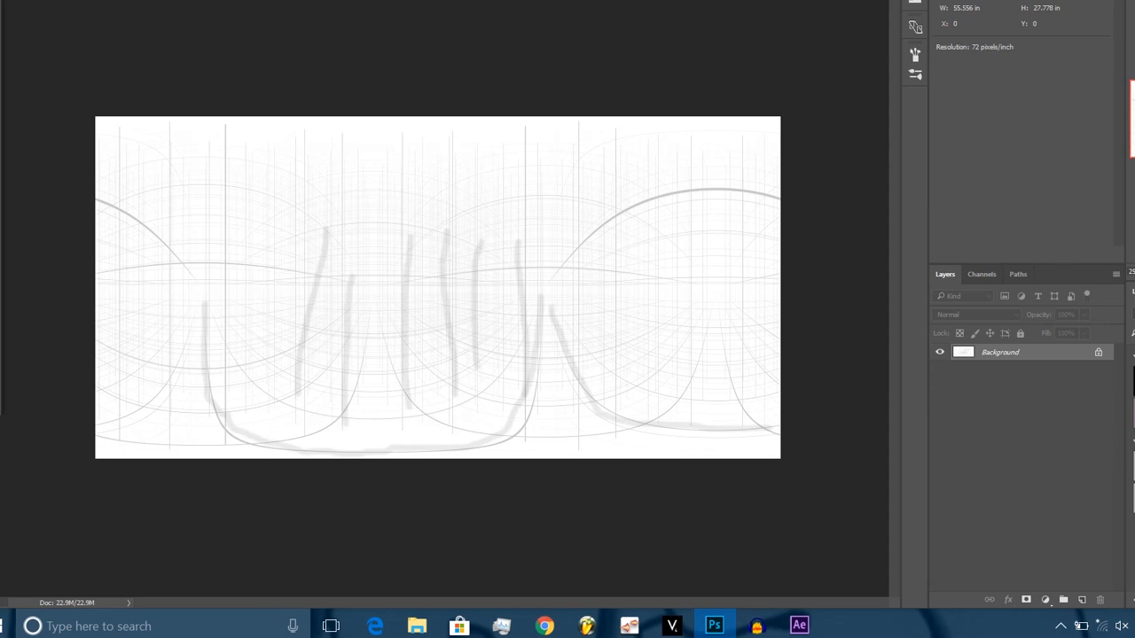
{"action": "mouse_move", "coordinate": [99, 421]}
{"action": "left_mouse_down"}
{"action": "mouse_move", "coordinate": [131, 396]}
{"action": "mouse_move", "coordinate": [193, 299]}
{"action": "left_mouse_up"}
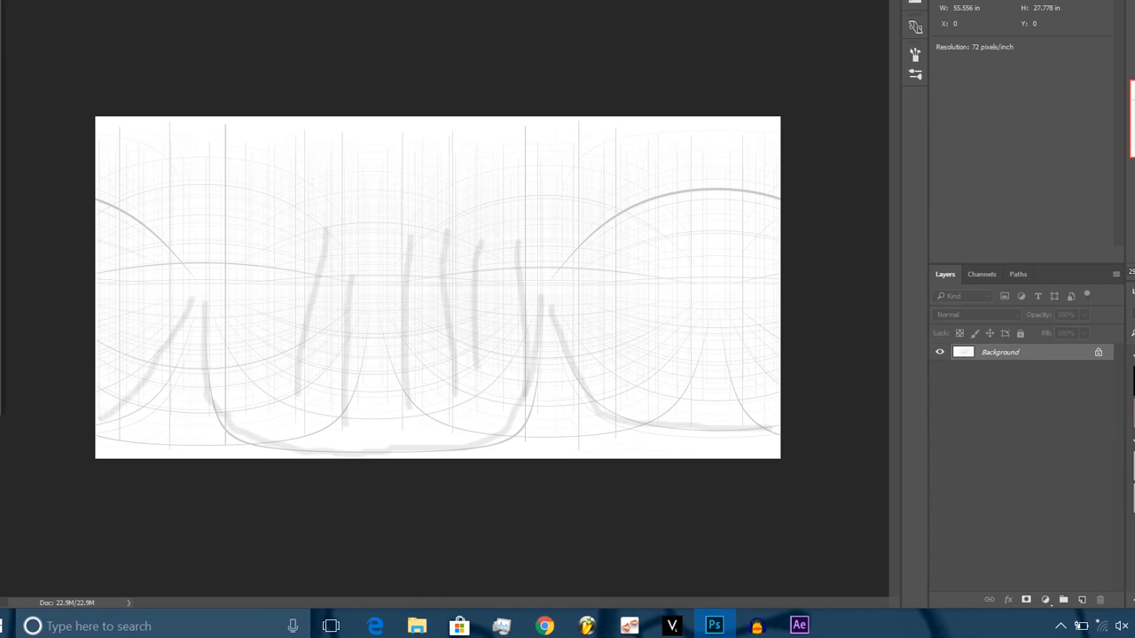
{"action": "mouse_move", "coordinate": [204, 296]}
{"action": "left_mouse_down"}
{"action": "mouse_move", "coordinate": [218, 410]}
{"action": "mouse_move", "coordinate": [244, 433]}
{"action": "mouse_move", "coordinate": [311, 450]}
{"action": "mouse_move", "coordinate": [409, 440]}
{"action": "mouse_move", "coordinate": [464, 450]}
{"action": "mouse_move", "coordinate": [500, 441]}
{"action": "mouse_move", "coordinate": [546, 276]}
{"action": "left_mouse_up"}
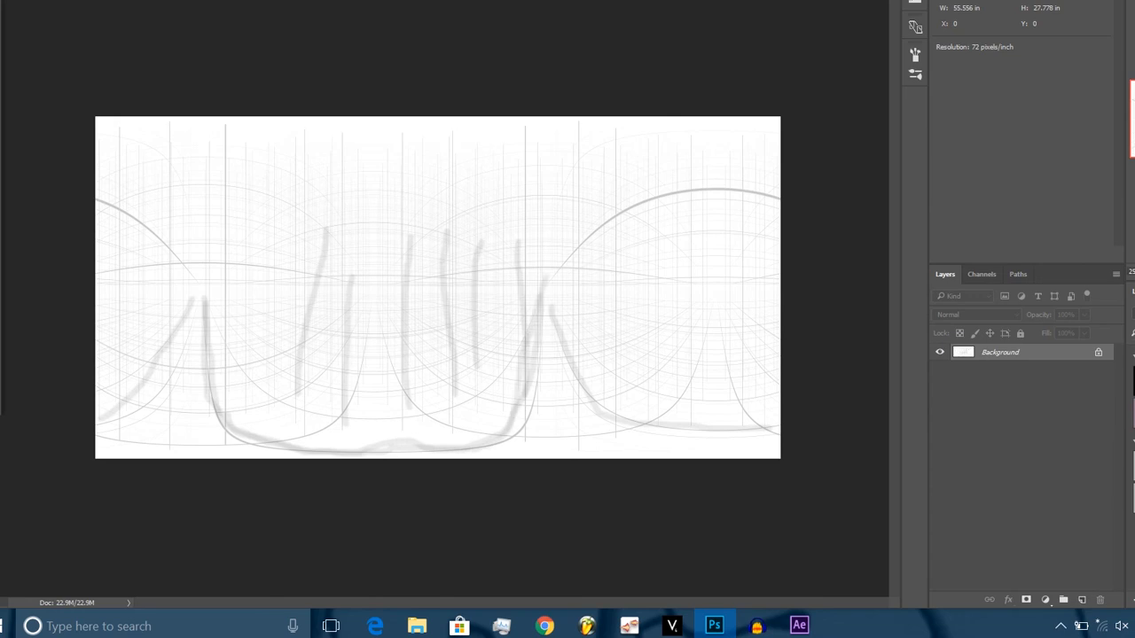
Step: Paint a wide arched band outline over the vertical strokes, with short vertical marks and a curved line inside it
{"action": "mouse_move", "coordinate": [240, 248]}
{"action": "left_mouse_down"}
{"action": "mouse_move", "coordinate": [244, 312]}
{"action": "mouse_move", "coordinate": [452, 280]}
{"action": "mouse_move", "coordinate": [572, 305]}
{"action": "mouse_move", "coordinate": [598, 307]}
{"action": "mouse_move", "coordinate": [604, 295]}
{"action": "mouse_move", "coordinate": [605, 252]}
{"action": "mouse_move", "coordinate": [448, 205]}
{"action": "mouse_move", "coordinate": [386, 202]}
{"action": "mouse_move", "coordinate": [262, 239]}
{"action": "left_mouse_up"}
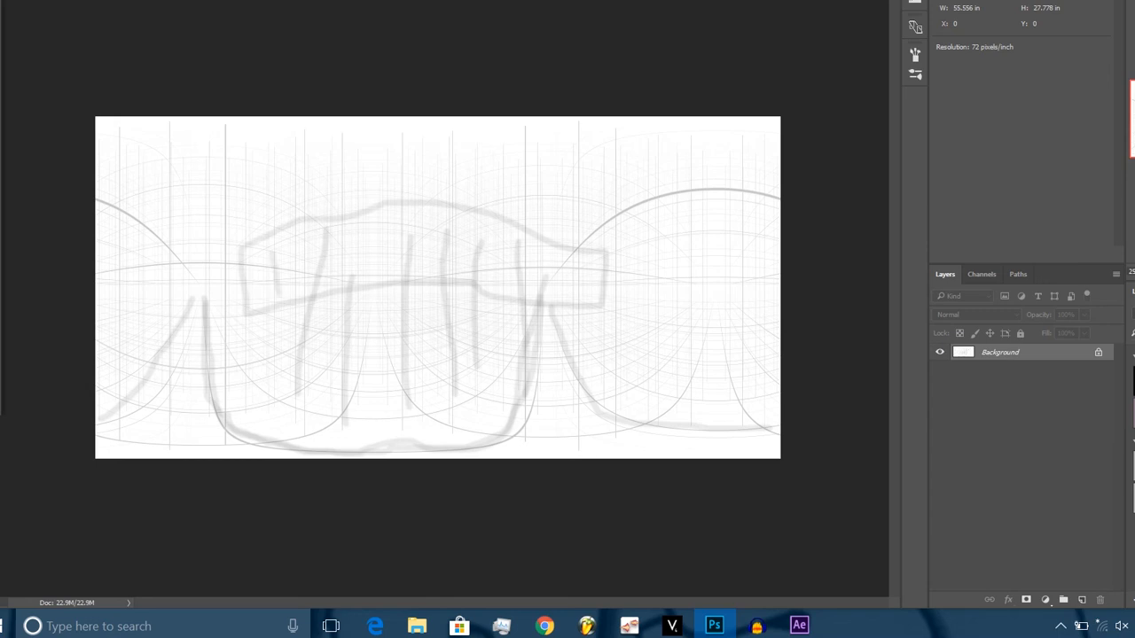
{"action": "left_click_drag", "start_coordinate": [323, 227], "coordinate": [320, 269]}
{"action": "left_click_drag", "start_coordinate": [364, 232], "coordinate": [364, 275]}
{"action": "left_click_drag", "start_coordinate": [448, 215], "coordinate": [449, 263]}
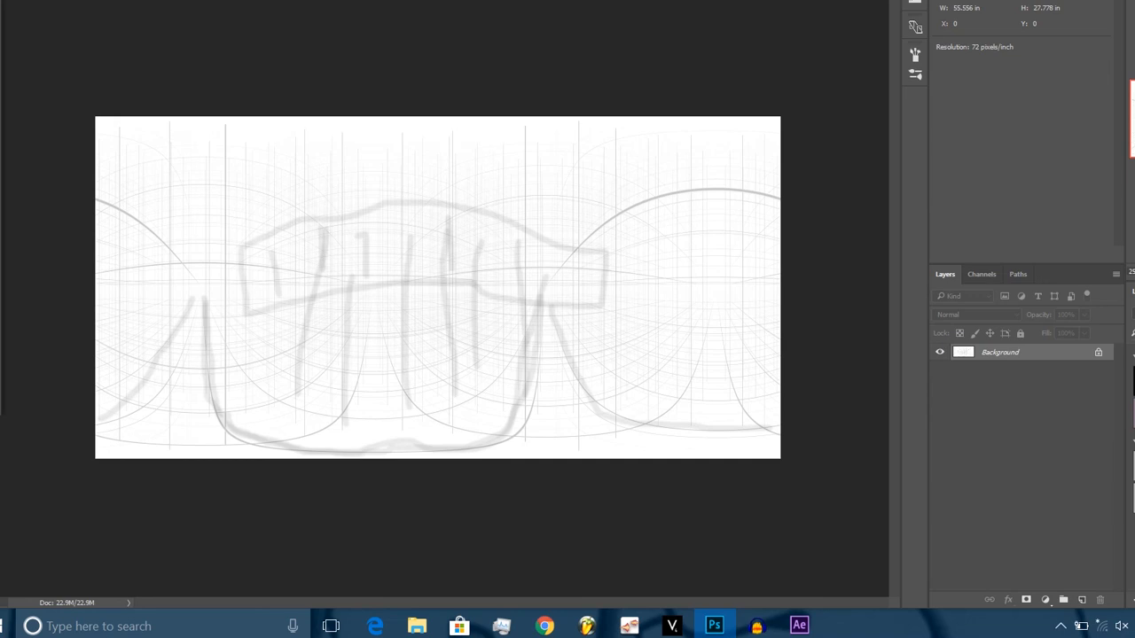
{"action": "mouse_move", "coordinate": [271, 266]}
{"action": "left_mouse_down"}
{"action": "mouse_move", "coordinate": [493, 250]}
{"action": "mouse_move", "coordinate": [578, 270]}
{"action": "left_mouse_up"}
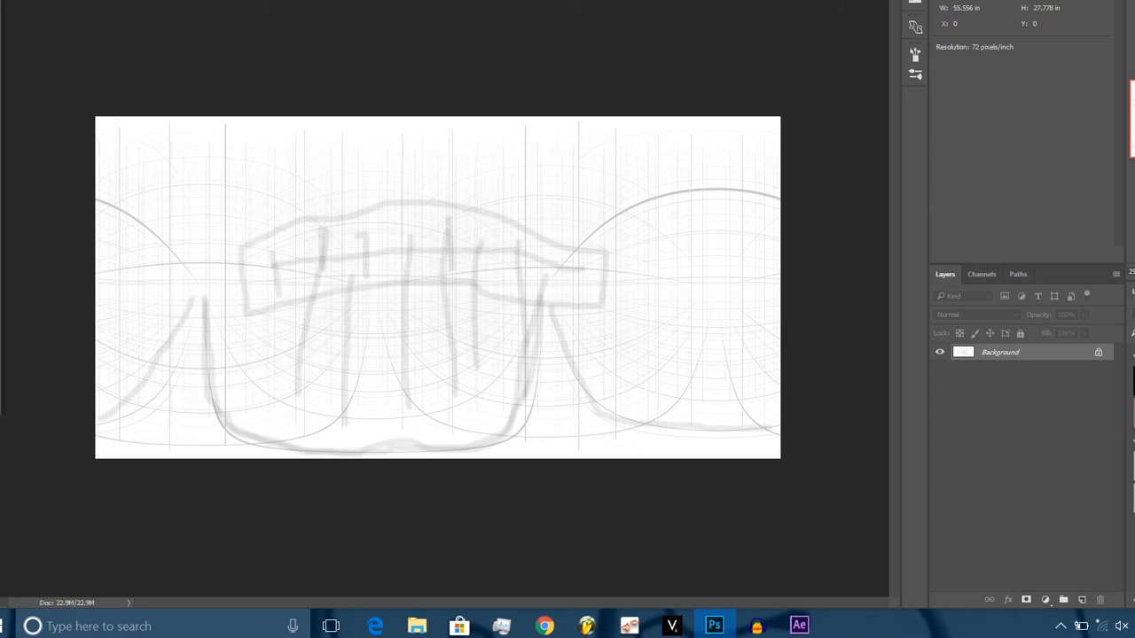
Step: Duplicate the Background layer within Grid.jpg, keeping the suggested name
{"action": "right_click", "coordinate": [984, 356]}
{"action": "left_click", "coordinate": [1046, 387]}
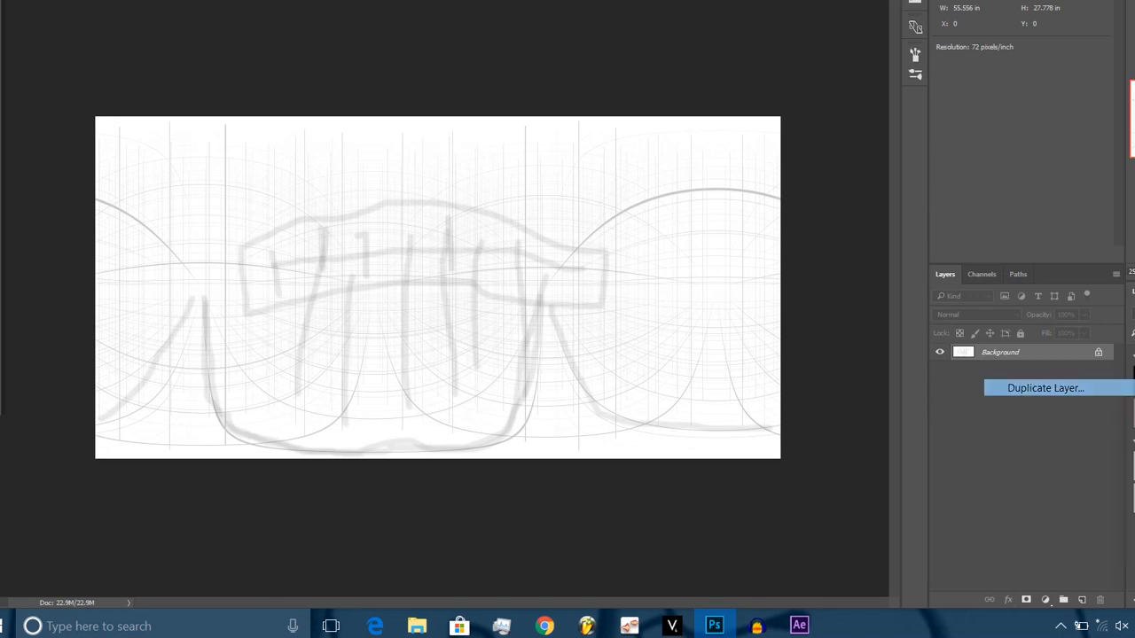
{"action": "key", "text": "Return"}
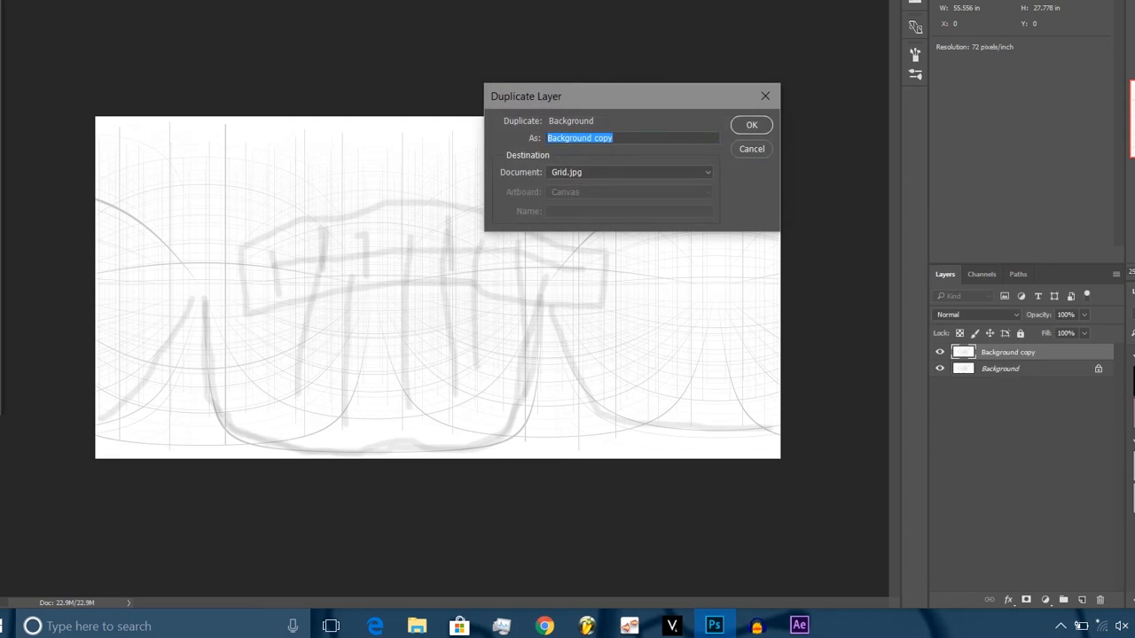
Step: Try a Warp transform on the Background copy layer and merge the layer down into the Background
{"action": "key", "text": "ctrl+t"}
{"action": "right_click", "coordinate": [512, 122]}
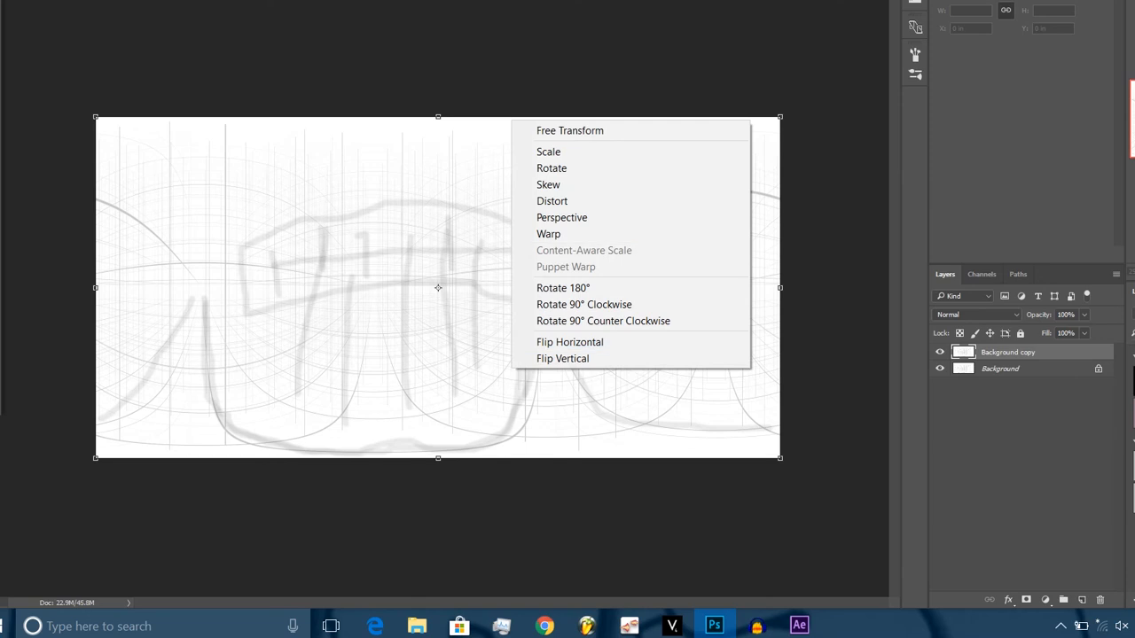
{"action": "left_click", "coordinate": [502, 219]}
{"action": "right_click", "coordinate": [502, 219]}
{"action": "left_click", "coordinate": [539, 332]}
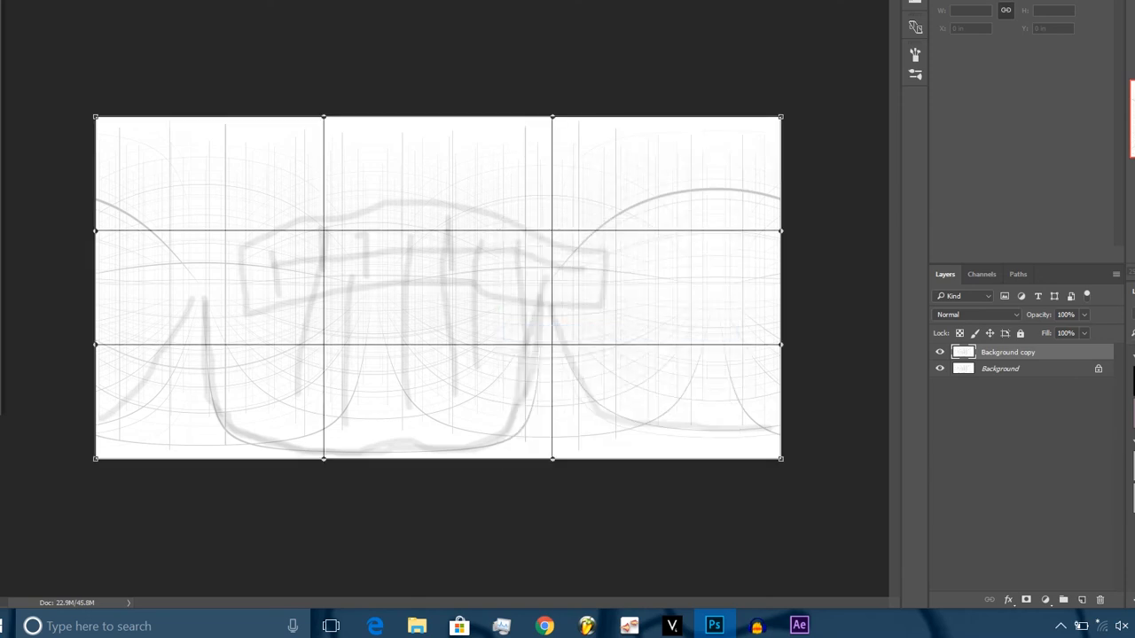
{"action": "mouse_move", "coordinate": [438, 248]}
{"action": "left_mouse_down"}
{"action": "mouse_move", "coordinate": [438, 363]}
{"action": "mouse_move", "coordinate": [412, 264]}
{"action": "mouse_move", "coordinate": [431, 388]}
{"action": "mouse_move", "coordinate": [444, 294]}
{"action": "left_mouse_up"}
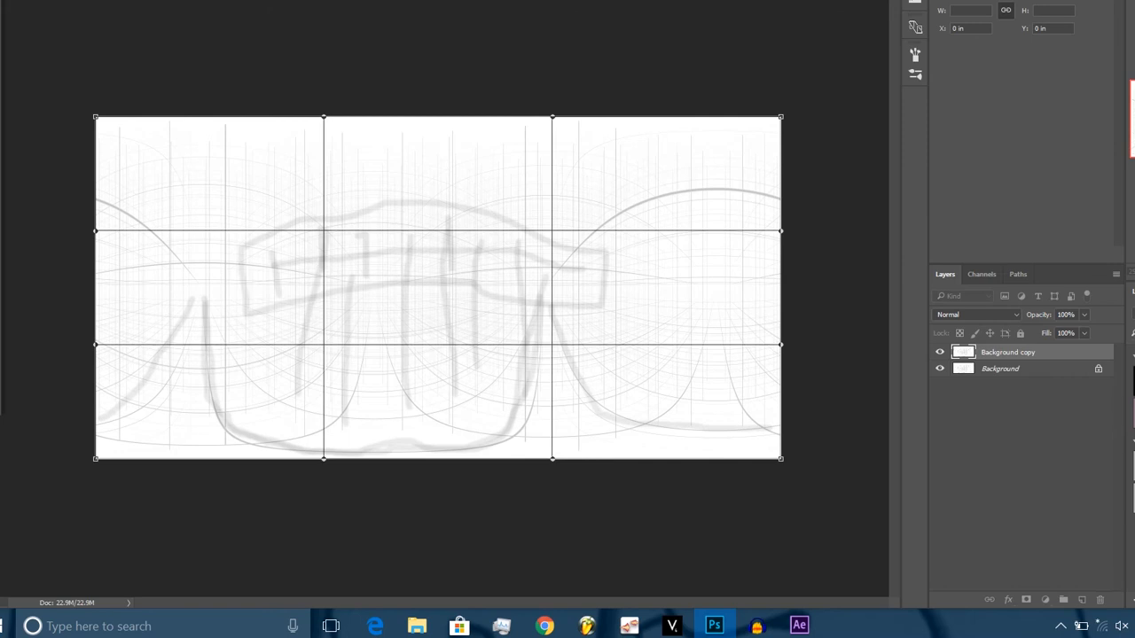
{"action": "key", "text": "Return"}
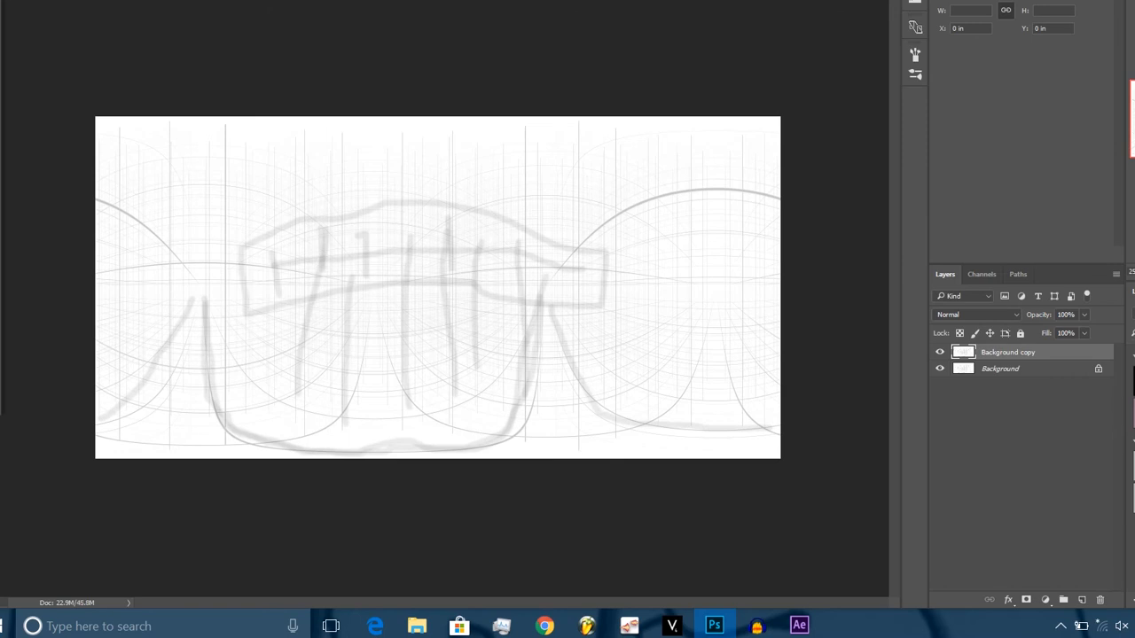
{"action": "key", "text": "ctrl+e"}
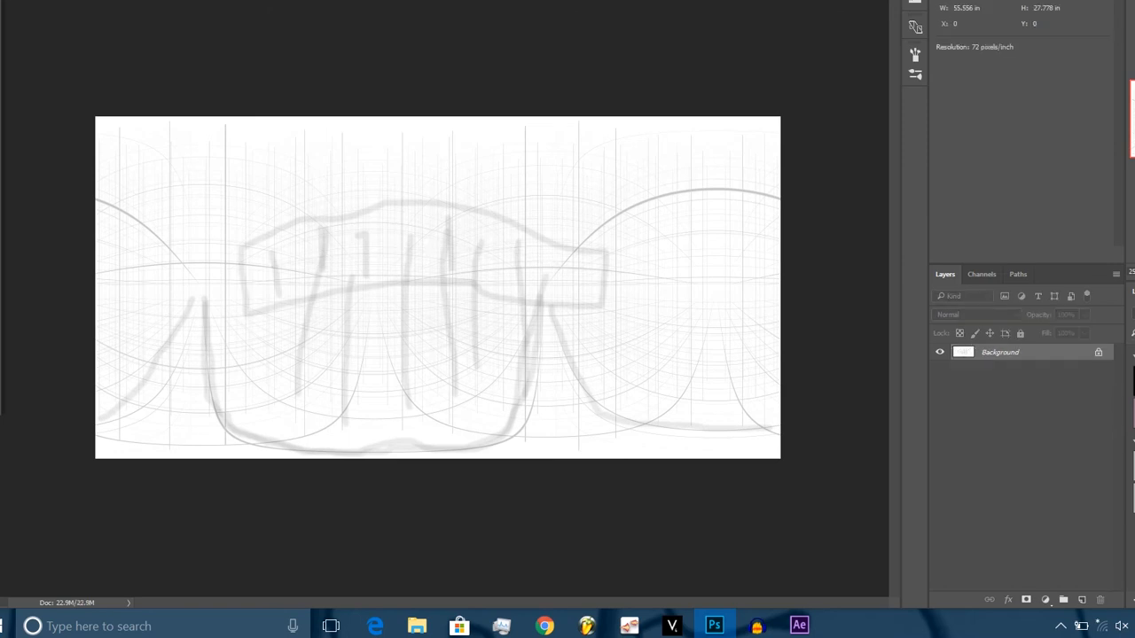
Step: Undo the layer merge, the duplication and all painted strokes until only the clean perspective grid remains
{"action": "key", "text": "ctrl+z"}
{"action": "key", "text": "ctrl+z"}
{"action": "key", "text": "ctrl+z"}
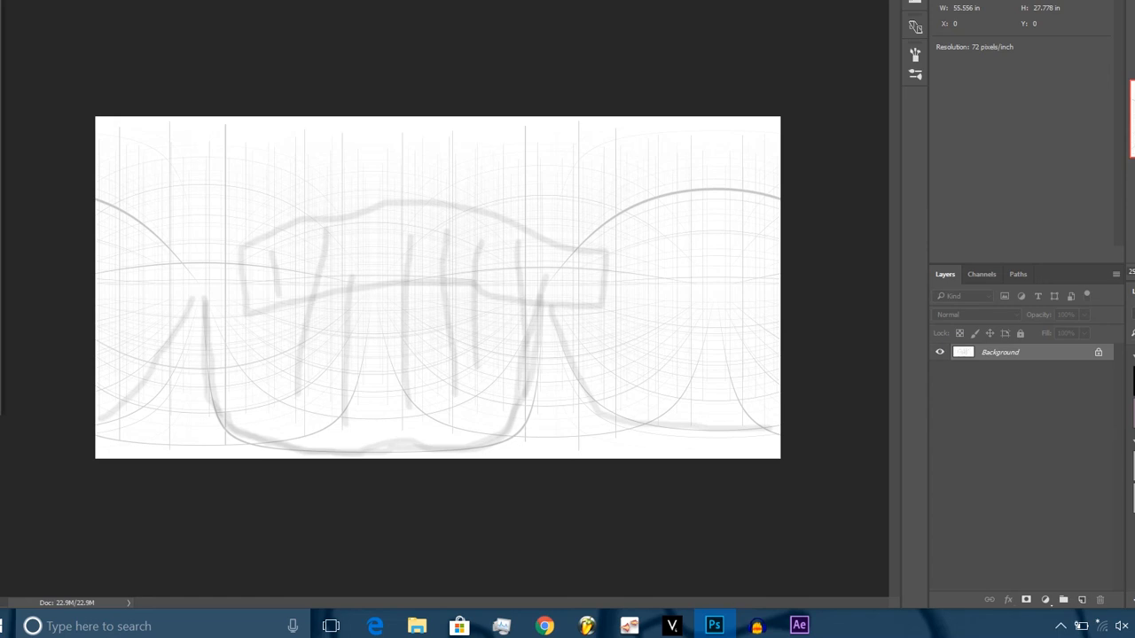
{"action": "key", "text": "ctrl+z"}
{"action": "key", "text": "ctrl+z"}
{"action": "key", "text": "ctrl+z"}
{"action": "key", "text": "ctrl+z"}
{"action": "key", "text": "ctrl+z"}
{"action": "key", "text": "ctrl+z"}
{"action": "key", "text": "ctrl+z"}
{"action": "key", "text": "ctrl+z"}
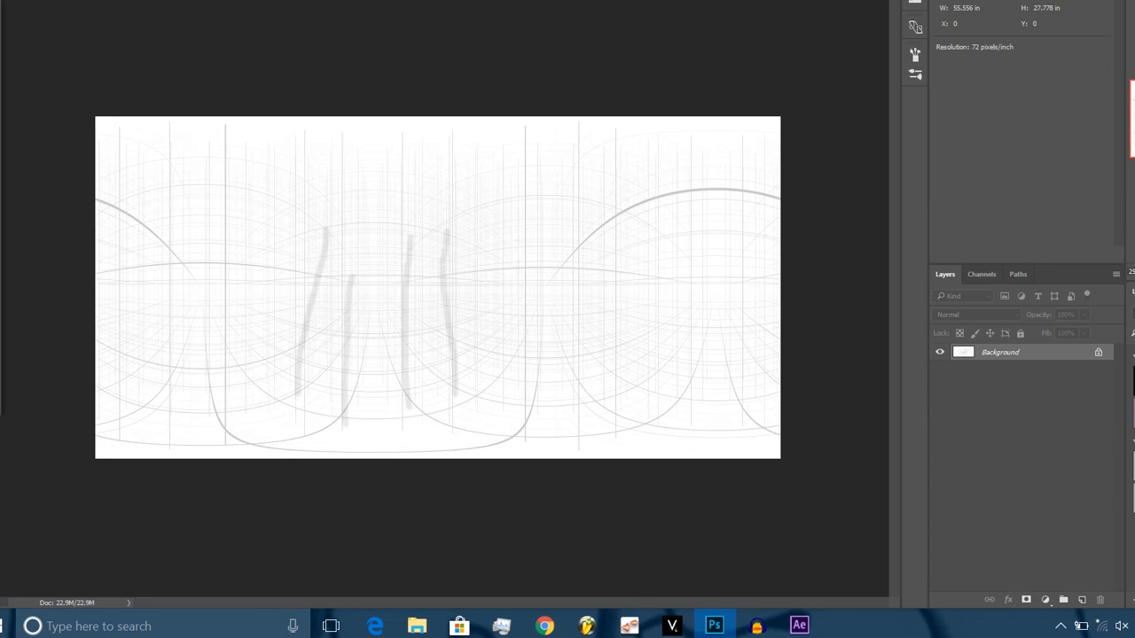
{"action": "key", "text": "ctrl+z"}
{"action": "key", "text": "ctrl+z"}
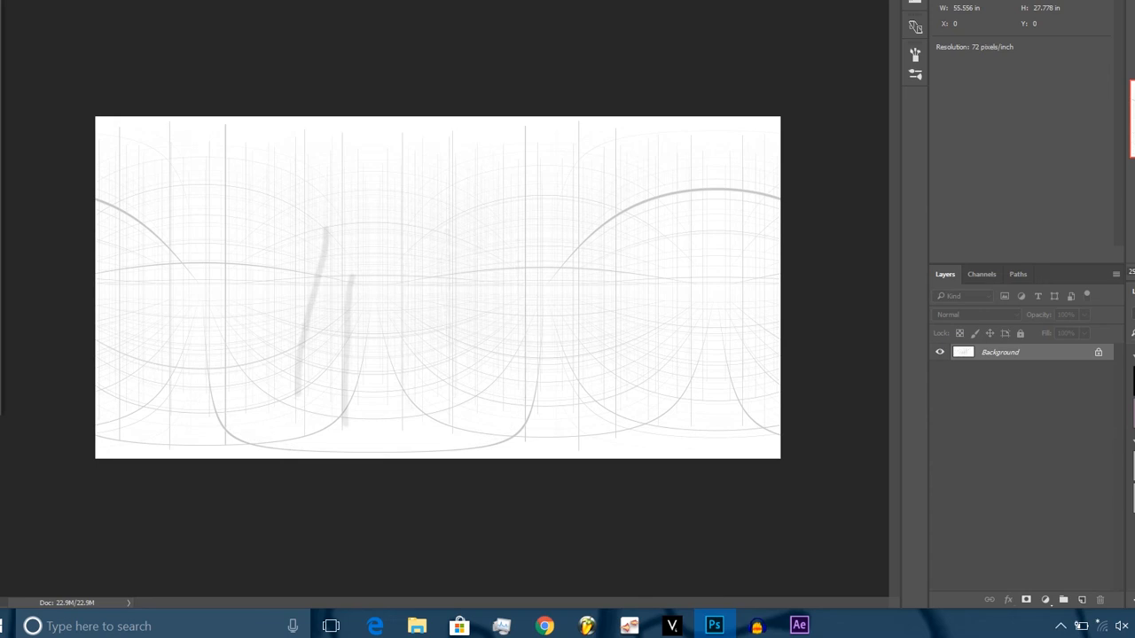
{"action": "key", "text": "ctrl+z"}
{"action": "key", "text": "ctrl+z"}
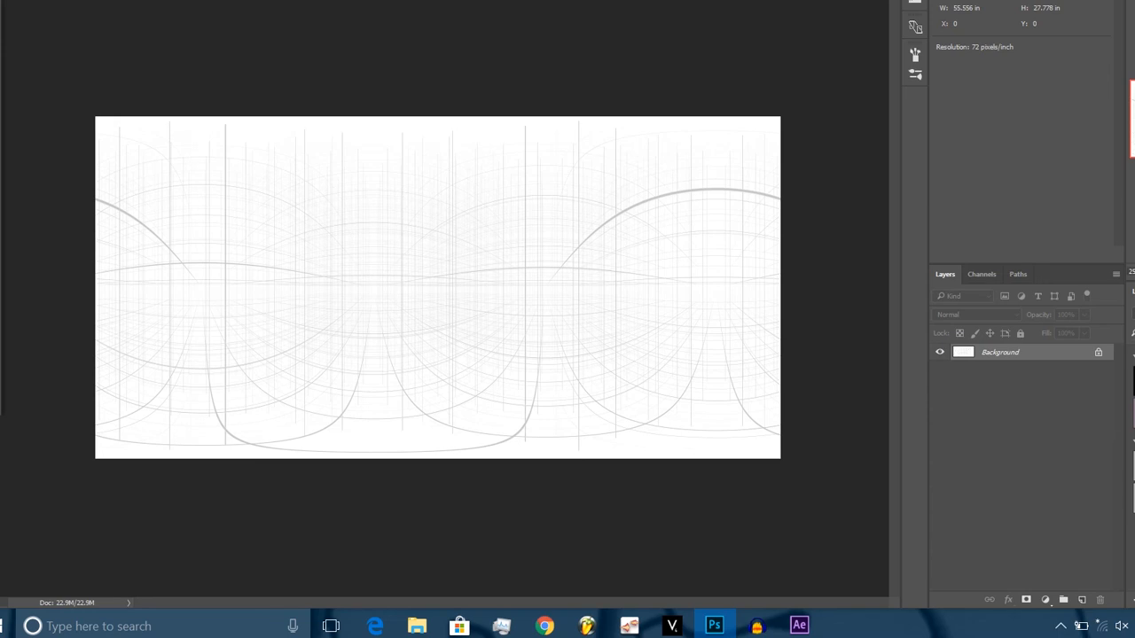
Step: Paint a wide closed outline around the middle vanishing point, with dots at two vanishing points and a short diagonal line inside the outline
{"action": "mouse_move", "coordinate": [244, 263]}
{"action": "left_mouse_down"}
{"action": "mouse_move", "coordinate": [244, 308]}
{"action": "mouse_move", "coordinate": [335, 325]}
{"action": "mouse_move", "coordinate": [427, 330]}
{"action": "mouse_move", "coordinate": [519, 301]}
{"action": "mouse_move", "coordinate": [503, 255]}
{"action": "mouse_move", "coordinate": [459, 241]}
{"action": "mouse_move", "coordinate": [344, 233]}
{"action": "mouse_move", "coordinate": [258, 255]}
{"action": "left_mouse_up"}
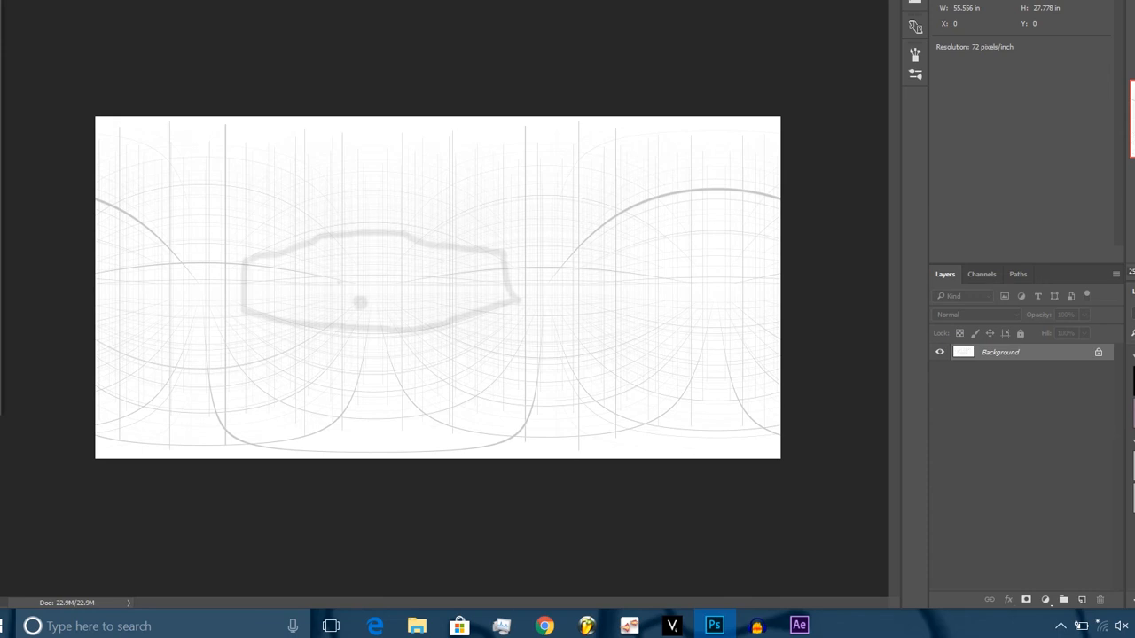
{"action": "left_click_drag", "start_coordinate": [715, 300], "coordinate": [725, 301]}
{"action": "left_click_drag", "start_coordinate": [339, 285], "coordinate": [306, 264]}
Step: Apply the Offset filter with 1000 pixels horizontal, 0 vertical and Wrap Around for undefined areas
{"action": "key", "text": "alt+t"}
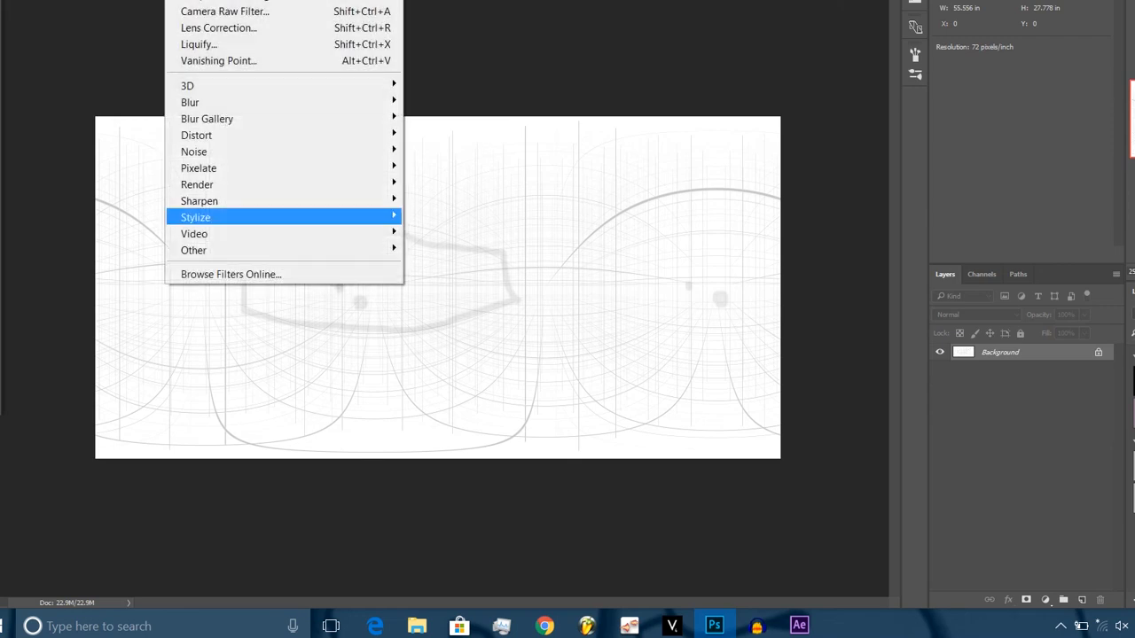
{"action": "mouse_move", "coordinate": [284, 250]}
{"action": "left_click", "coordinate": [125, 331]}
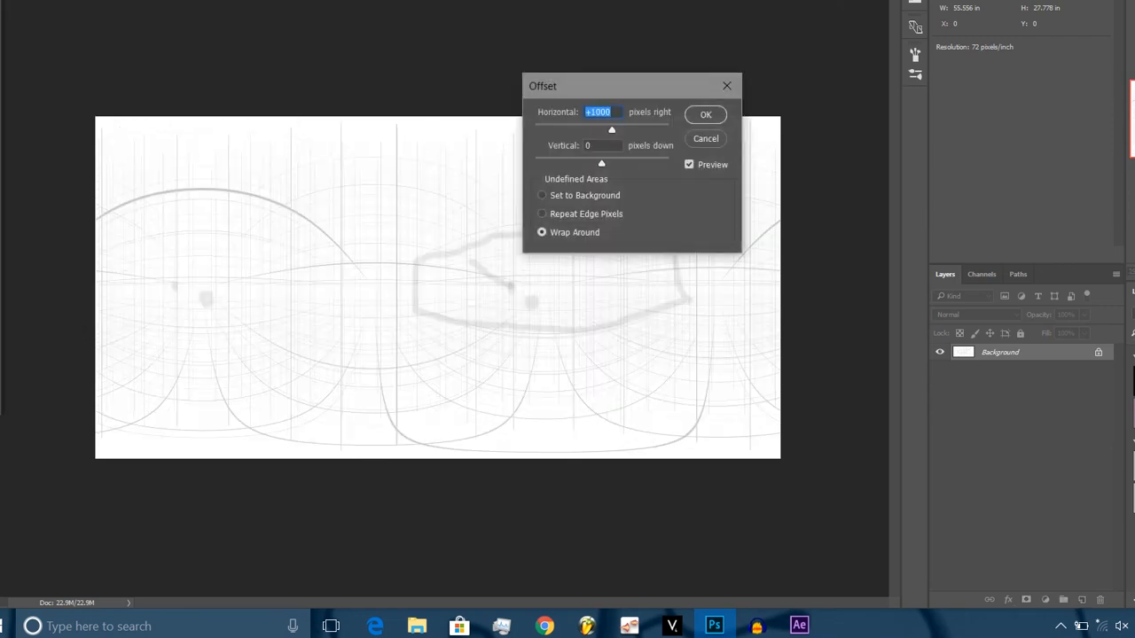
{"action": "key", "text": "Return"}
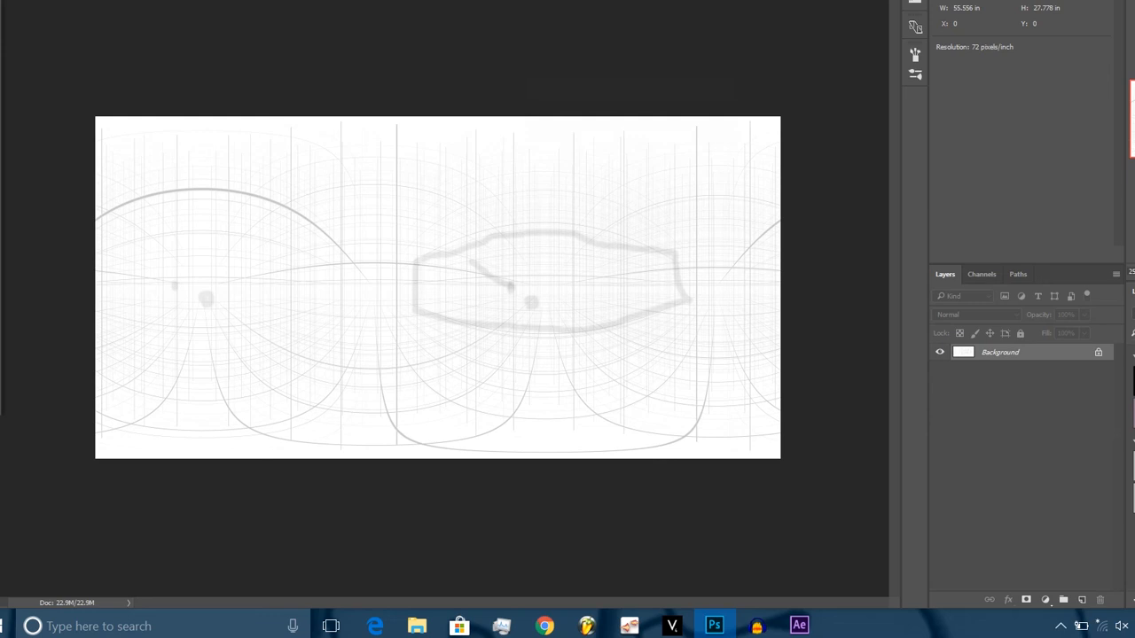
Step: Paint a wide U along the lower grid lines, lines converging on the dot inside the outline, and a small loop above the long line
{"action": "mouse_move", "coordinate": [354, 316]}
{"action": "left_mouse_down"}
{"action": "mouse_move", "coordinate": [388, 428]}
{"action": "mouse_move", "coordinate": [542, 448]}
{"action": "mouse_move", "coordinate": [635, 444]}
{"action": "mouse_move", "coordinate": [686, 421]}
{"action": "mouse_move", "coordinate": [713, 306]}
{"action": "left_mouse_up"}
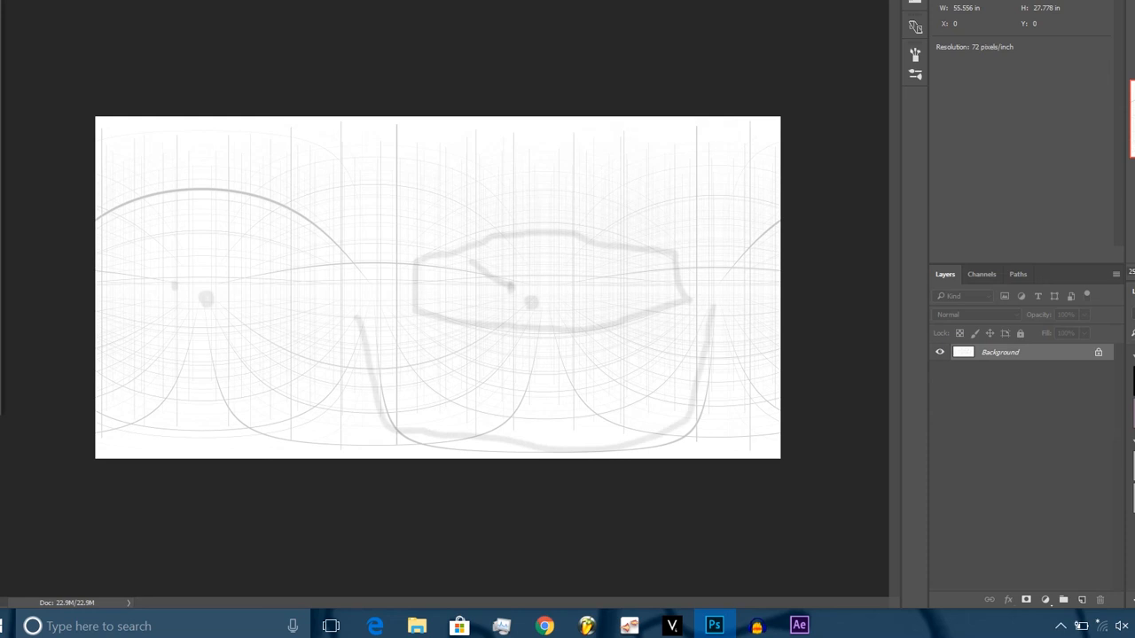
{"action": "mouse_move", "coordinate": [511, 289]}
{"action": "left_mouse_down"}
{"action": "mouse_move", "coordinate": [469, 287]}
{"action": "mouse_move", "coordinate": [418, 305]}
{"action": "left_mouse_up"}
{"action": "left_click_drag", "start_coordinate": [206, 302], "coordinate": [496, 289]}
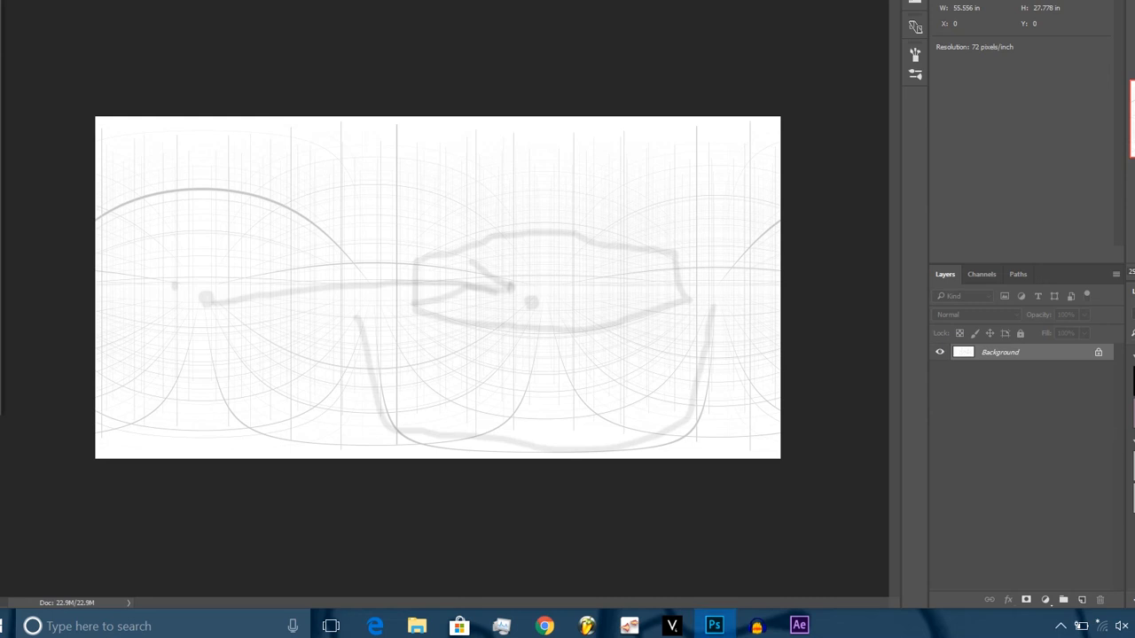
{"action": "mouse_move", "coordinate": [361, 273]}
{"action": "left_mouse_down"}
{"action": "mouse_move", "coordinate": [355, 241]}
{"action": "mouse_move", "coordinate": [381, 240]}
{"action": "mouse_move", "coordinate": [388, 266]}
{"action": "mouse_move", "coordinate": [368, 284]}
{"action": "left_mouse_up"}
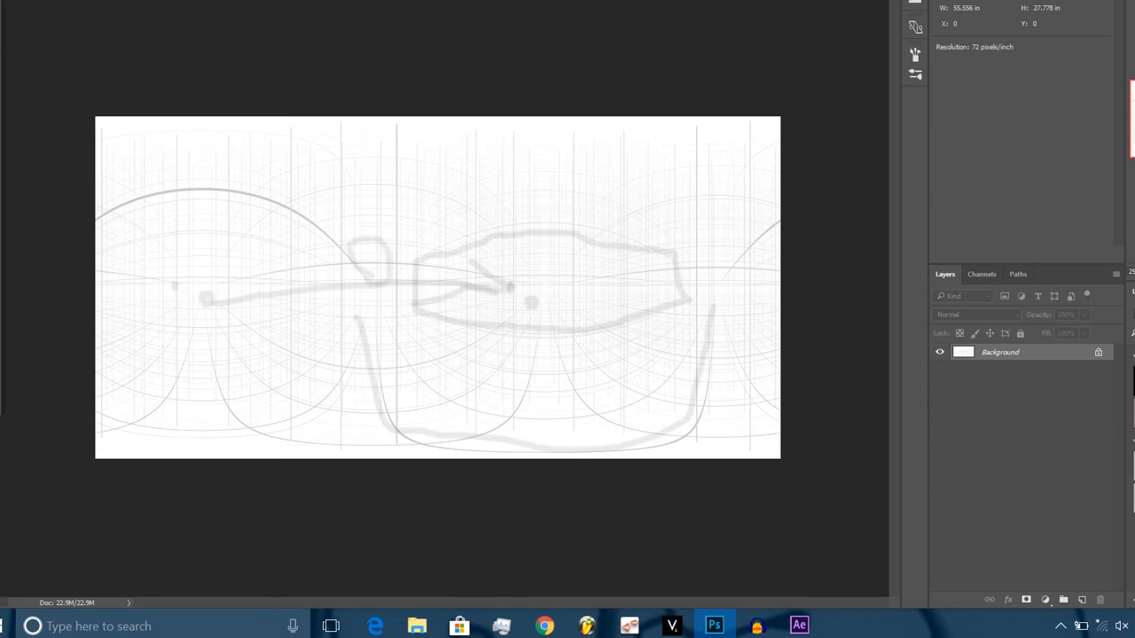
Step: Paint short hooked marks beside the two vanishing-point dots and a long shallow curve beneath the line connecting them
{"action": "left_click_drag", "start_coordinate": [509, 288], "coordinate": [515, 298]}
{"action": "mouse_move", "coordinate": [209, 310]}
{"action": "left_mouse_down"}
{"action": "mouse_move", "coordinate": [234, 297]}
{"action": "mouse_move", "coordinate": [239, 307]}
{"action": "mouse_move", "coordinate": [218, 317]}
{"action": "left_mouse_up"}
{"action": "mouse_move", "coordinate": [241, 301]}
{"action": "left_mouse_down"}
{"action": "mouse_move", "coordinate": [360, 326]}
{"action": "mouse_move", "coordinate": [486, 316]}
{"action": "left_mouse_up"}
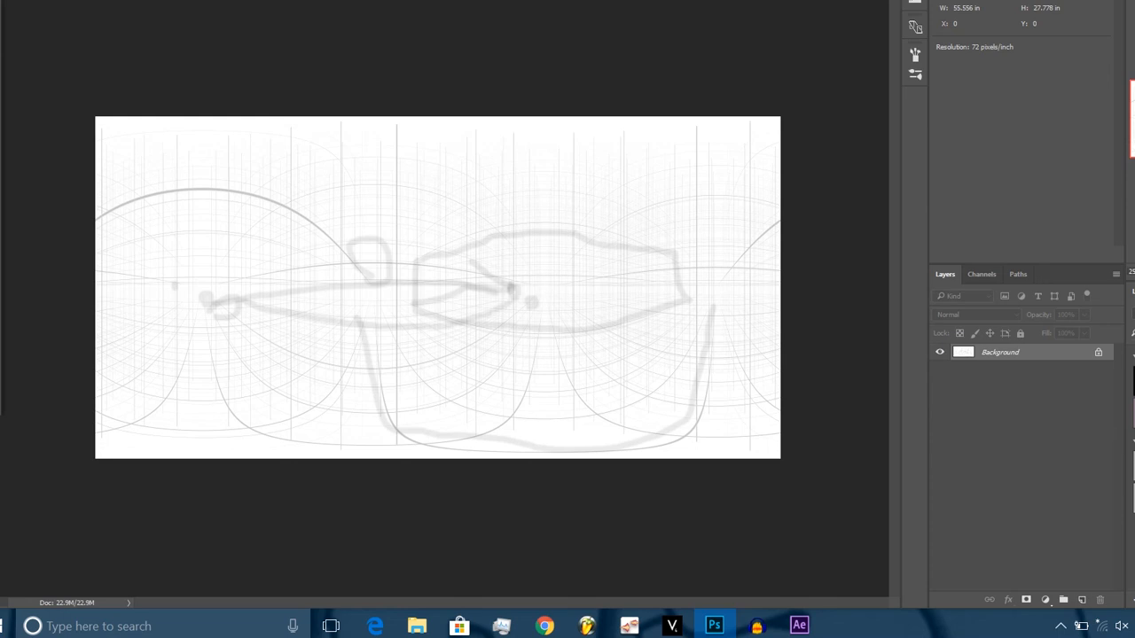
Step: Undo all the newly painted strokes and the Offset filter until only the clean perspective grid remains
{"action": "key", "text": "ctrl+z"}
{"action": "key", "text": "ctrl+z"}
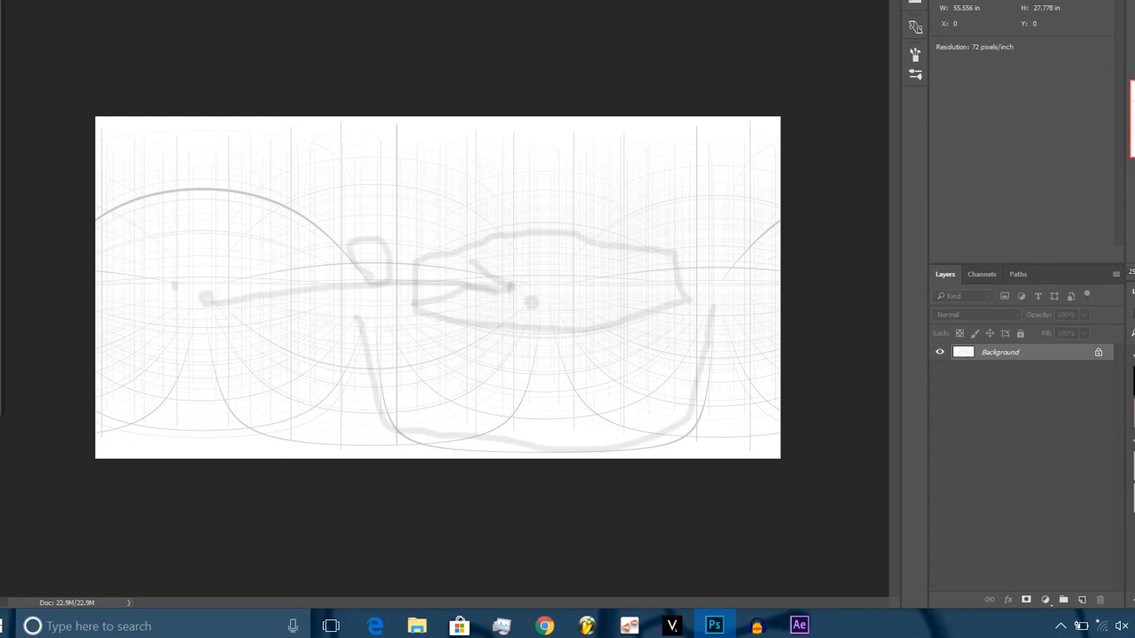
{"action": "key", "text": "ctrl+z"}
{"action": "key", "text": "ctrl+z"}
{"action": "key", "text": "ctrl+z"}
{"action": "key", "text": "ctrl+z"}
{"action": "key", "text": "ctrl+z"}
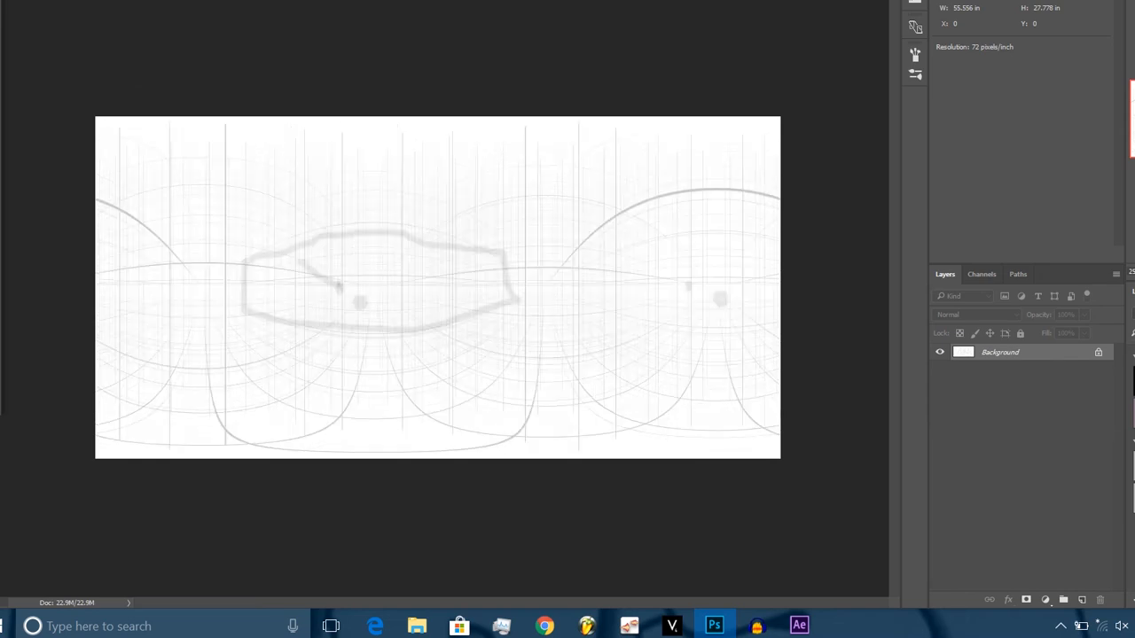
{"action": "key", "text": "ctrl+z"}
{"action": "key", "text": "ctrl+z"}
{"action": "key", "text": "ctrl+z"}
{"action": "key", "text": "ctrl+z"}
Step: Try to create a Spherical Panorama mesh from the Background grid layer
{"action": "key", "text": "alt+i"}
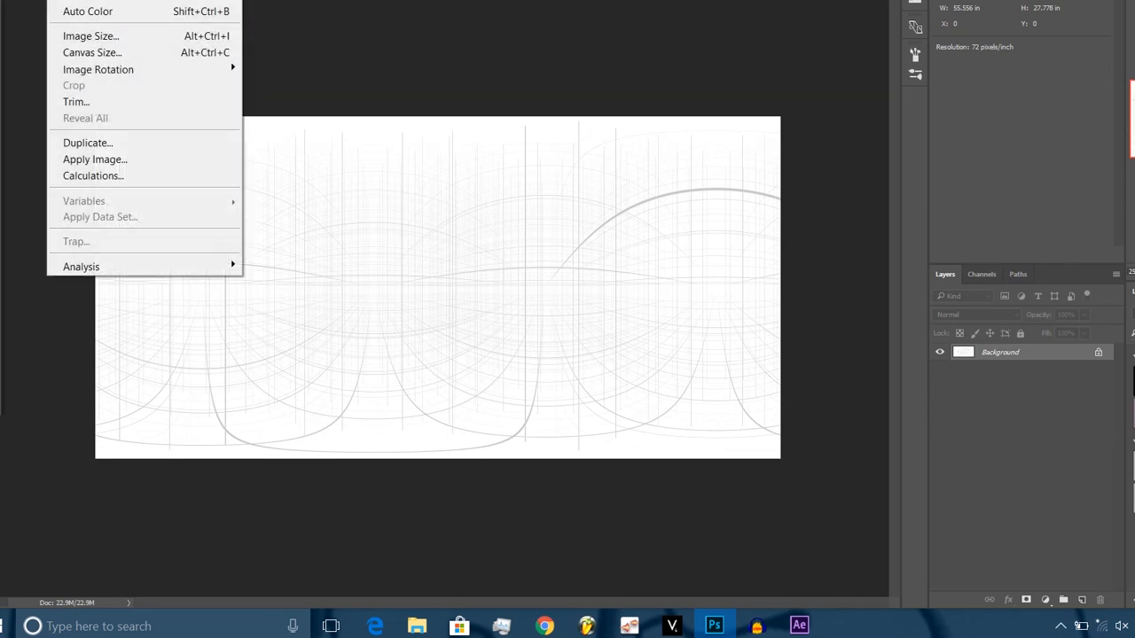
{"action": "mouse_move", "coordinate": [229, 0]}
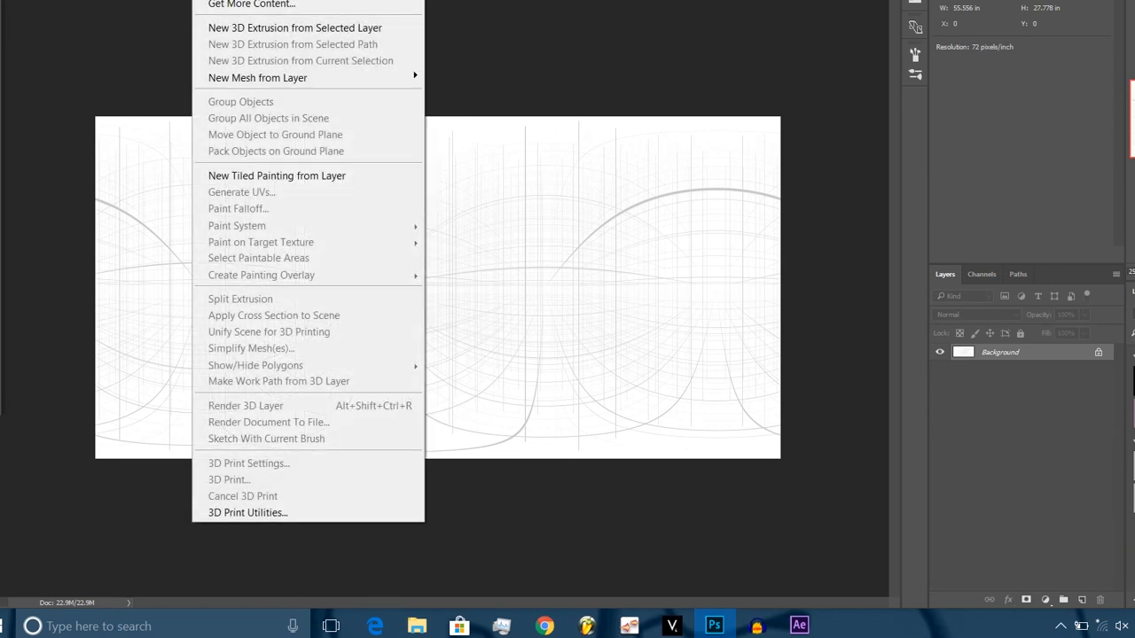
{"action": "mouse_move", "coordinate": [307, 77]}
{"action": "mouse_move", "coordinate": [144, 94]}
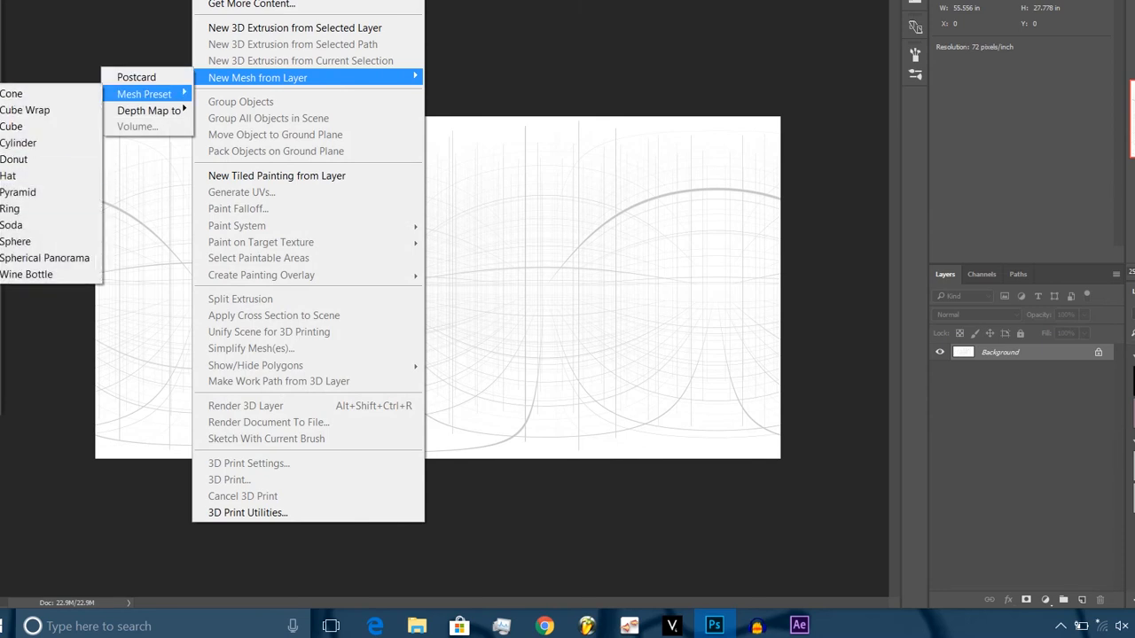
{"action": "left_click", "coordinate": [45, 258]}
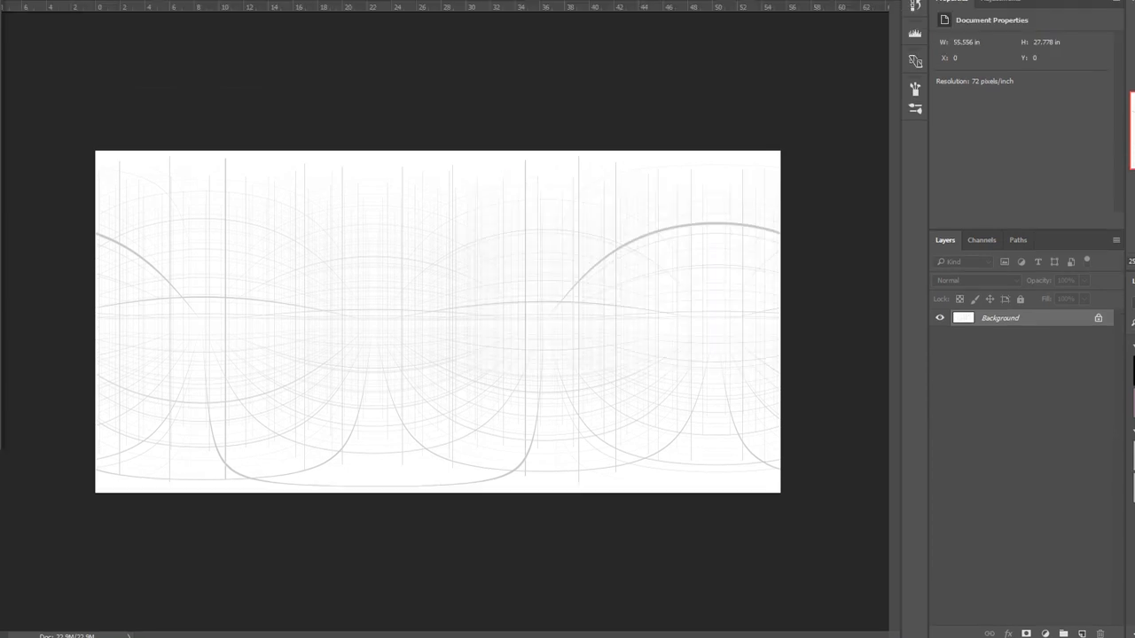
Step: Create a 3D mesh from the Background layer with the Sphere preset and accept switching to the 3D workspace
{"action": "key", "text": "alt+d"}
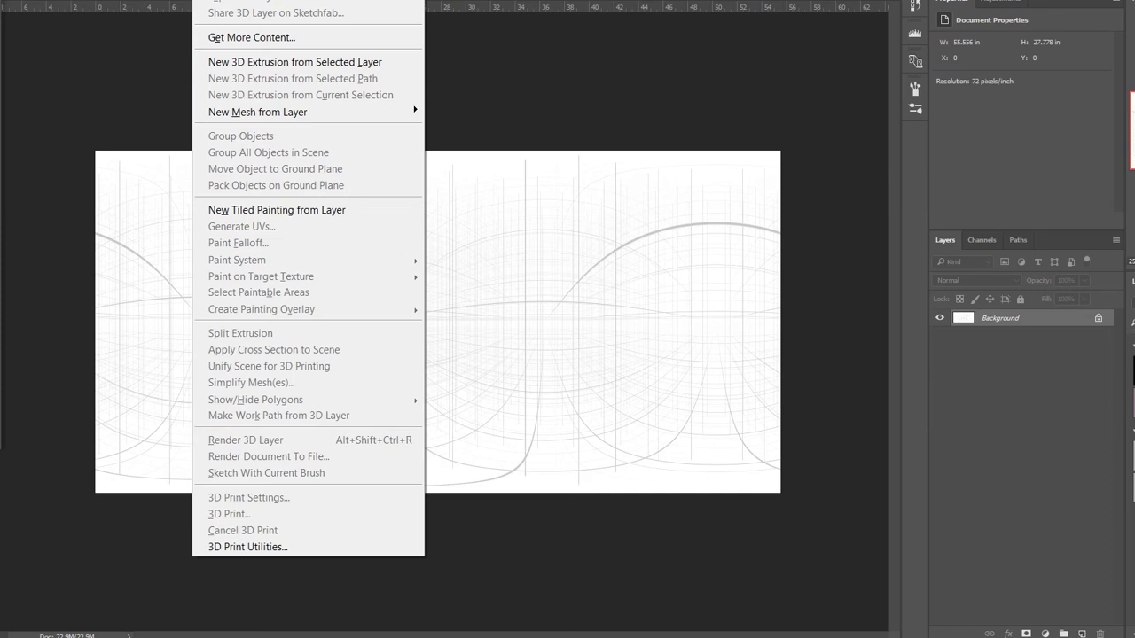
{"action": "mouse_move", "coordinate": [307, 112]}
{"action": "mouse_move", "coordinate": [145, 128]}
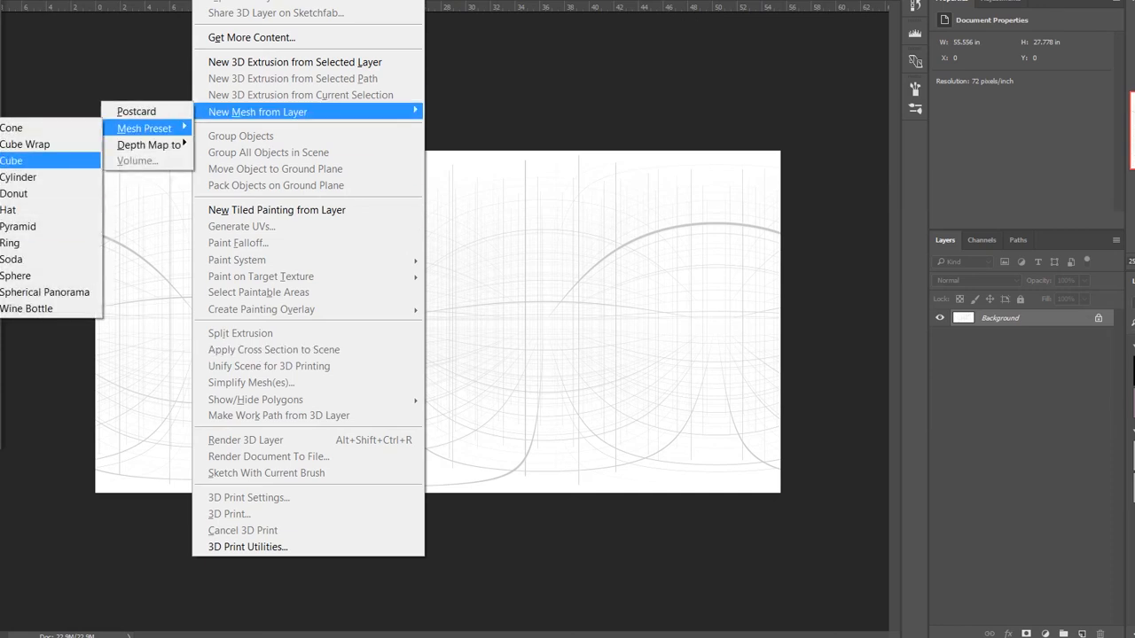
{"action": "left_click", "coordinate": [27, 276]}
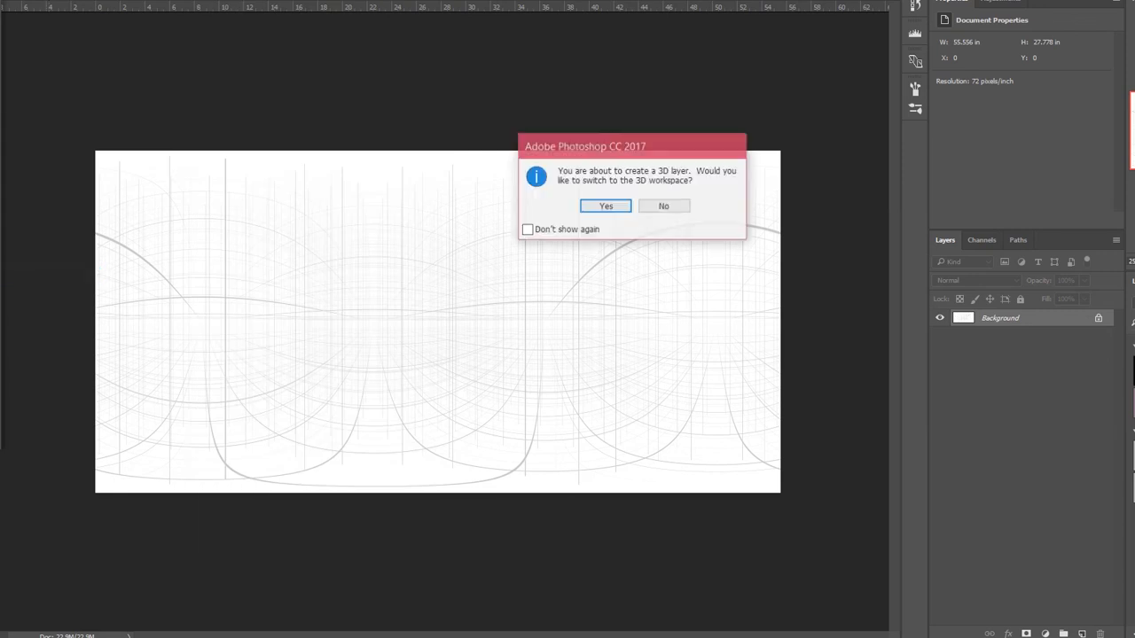
{"action": "key", "text": "Return"}
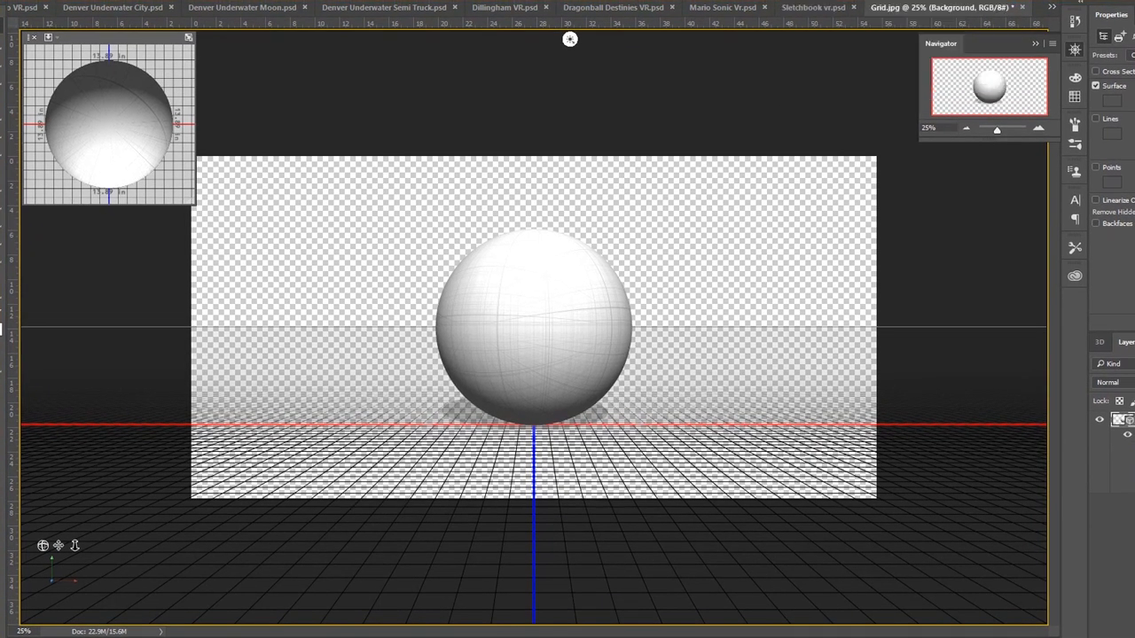
{"action": "left_click", "coordinate": [1051, 7]}
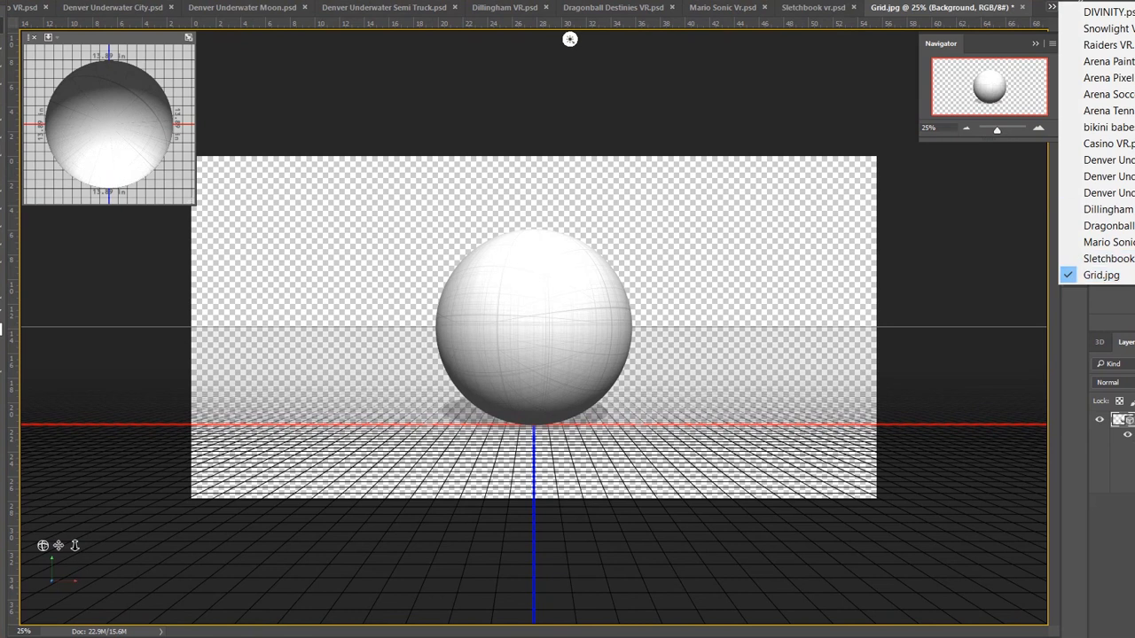
{"action": "key", "text": "Escape"}
{"action": "left_click", "coordinate": [1099, 343]}
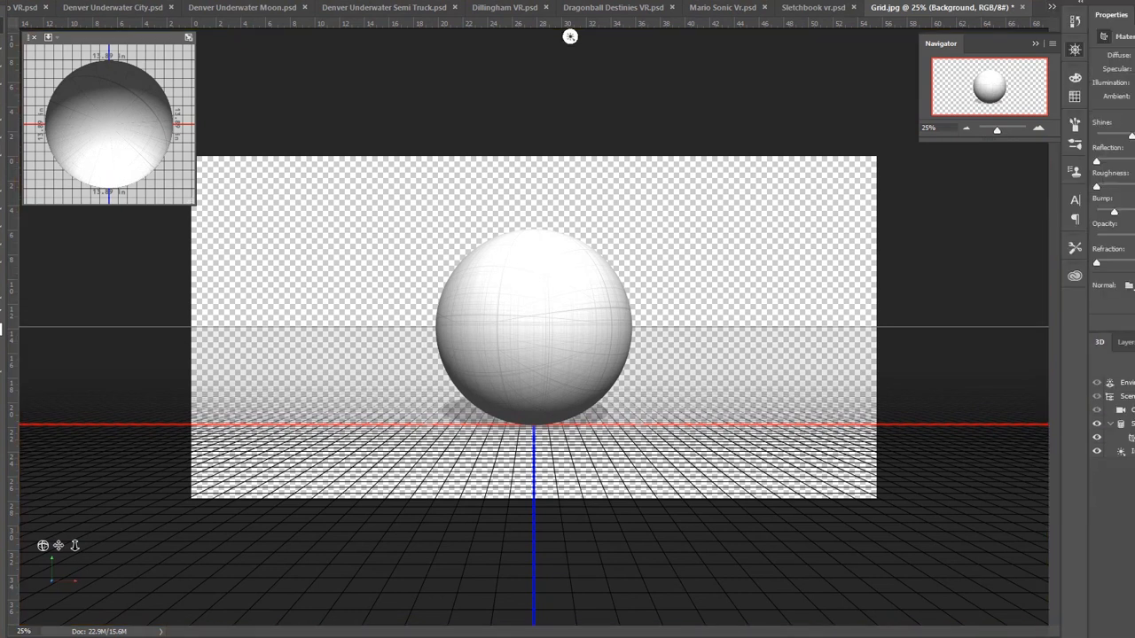
{"action": "left_click", "coordinate": [1123, 343]}
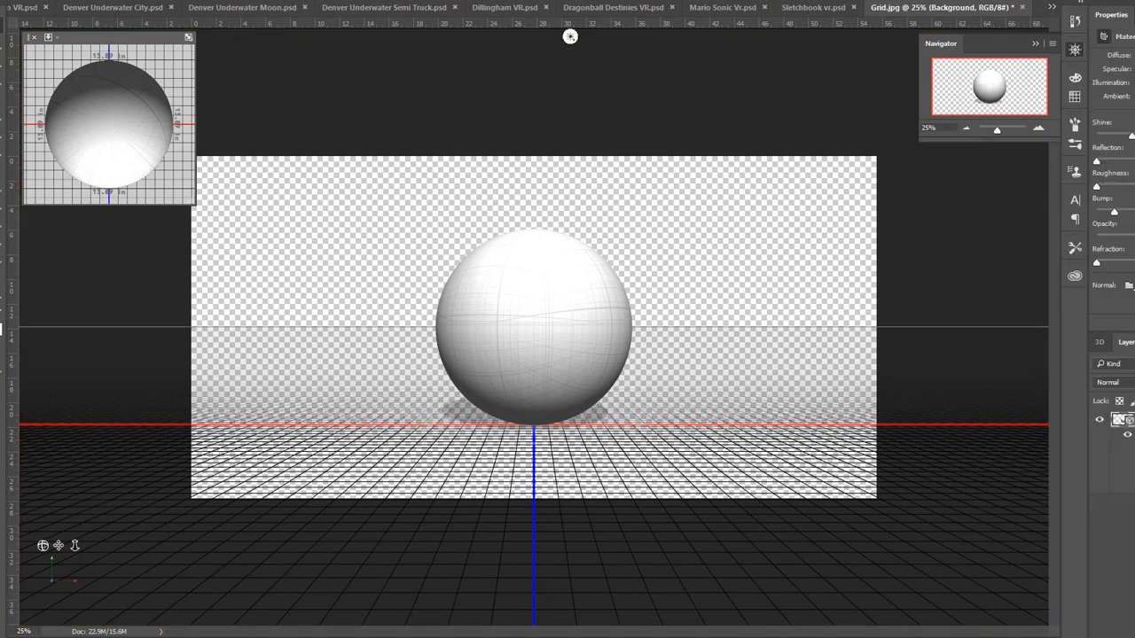
Step: Open the sphere material's diffuse texture for editing as its own document and return to the Grid.jpg document
{"action": "left_click", "coordinate": [1099, 342]}
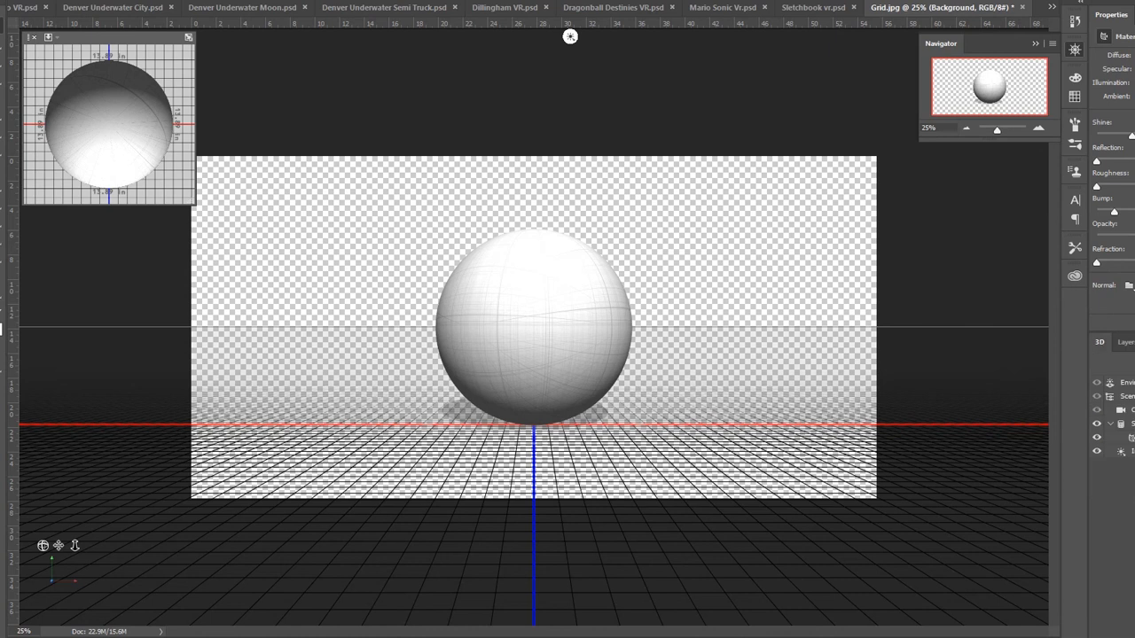
{"action": "key", "text": "alt+w"}
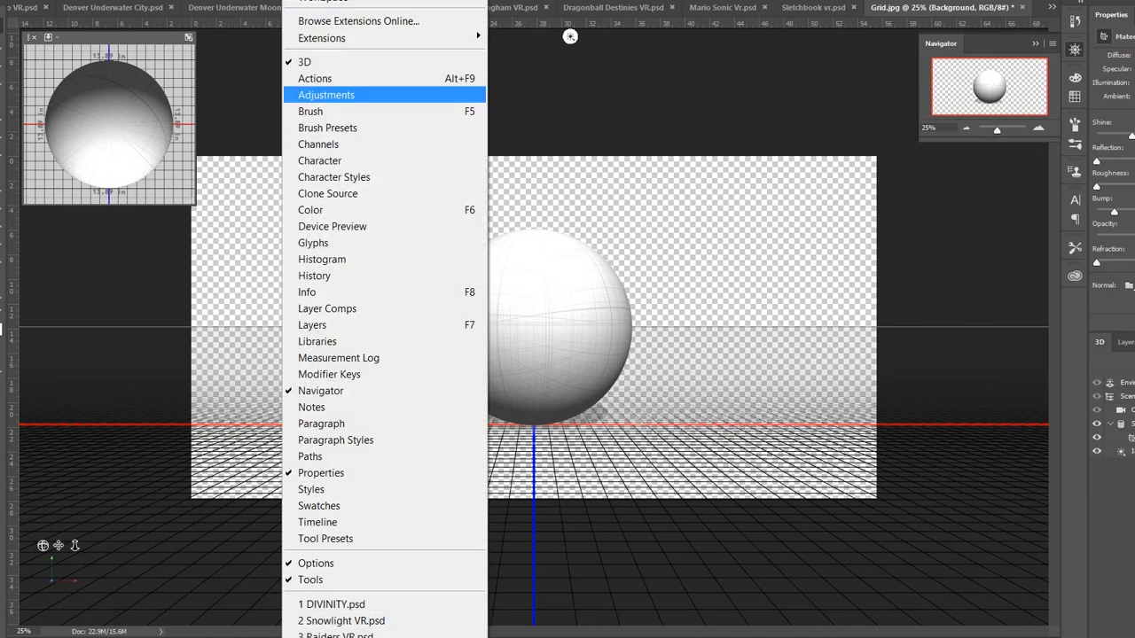
{"action": "key", "text": "Escape"}
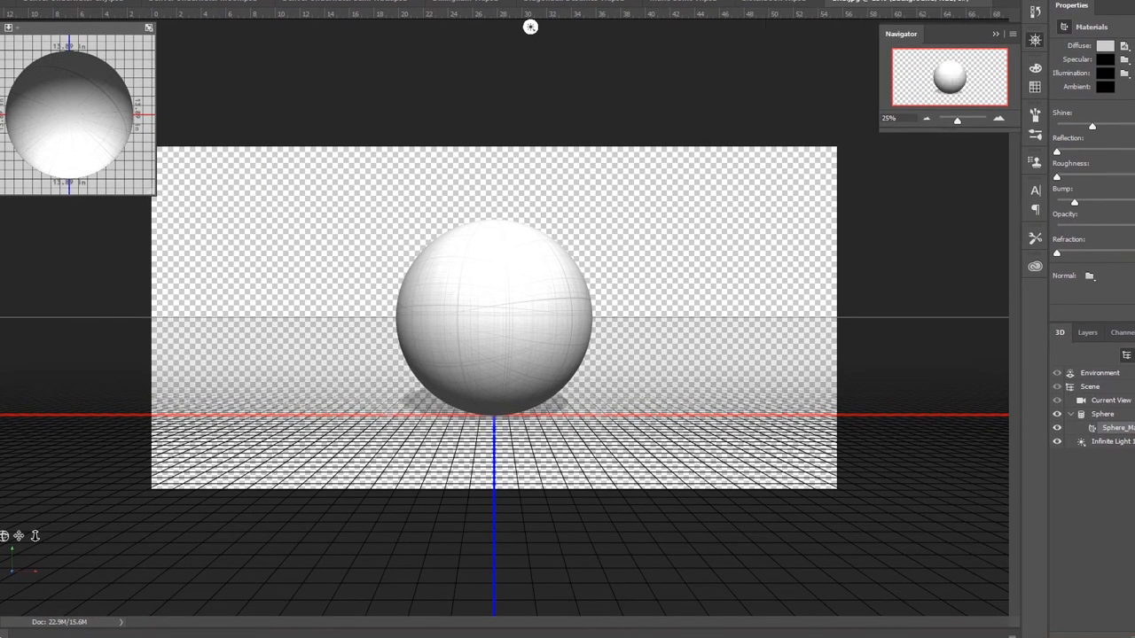
{"action": "left_click", "coordinate": [1124, 46]}
{"action": "left_click", "coordinate": [1120, 62]}
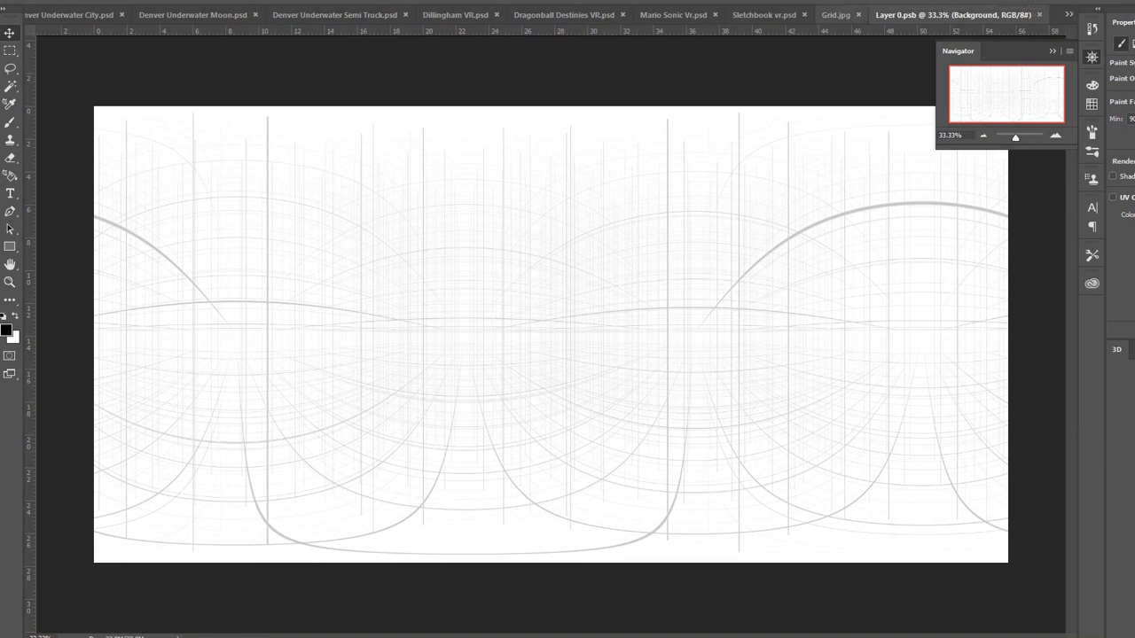
{"action": "left_click", "coordinate": [835, 15]}
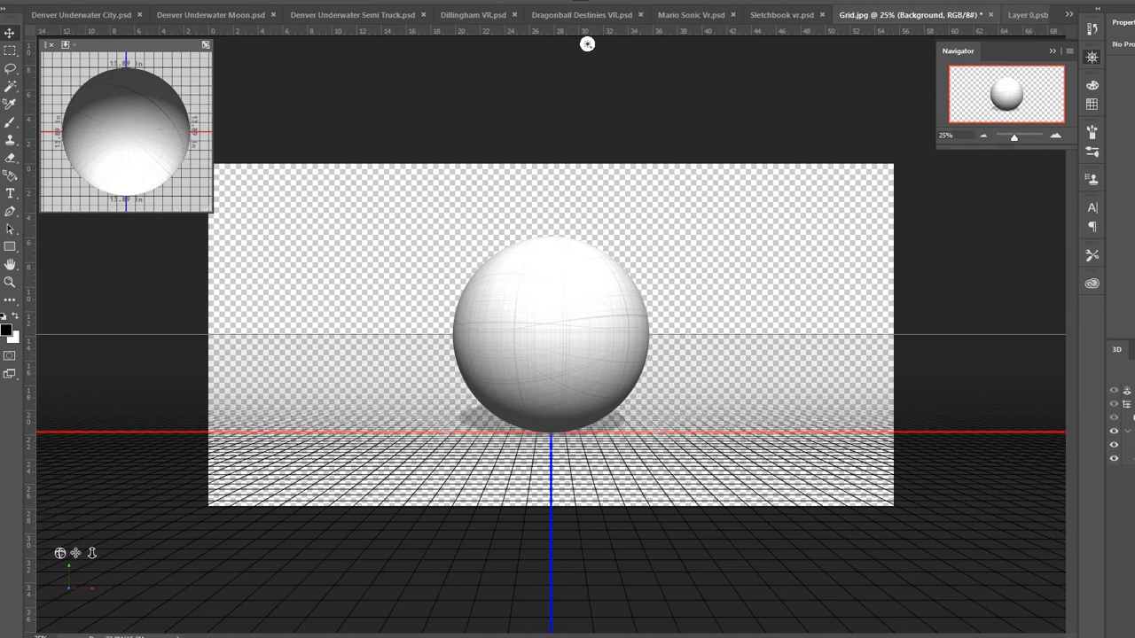
Step: Compare the Layer 0.psb texture with the sphere in Grid.jpg and decline creating a Vanishing Point grid
{"action": "key", "text": "ctrl+Tab"}
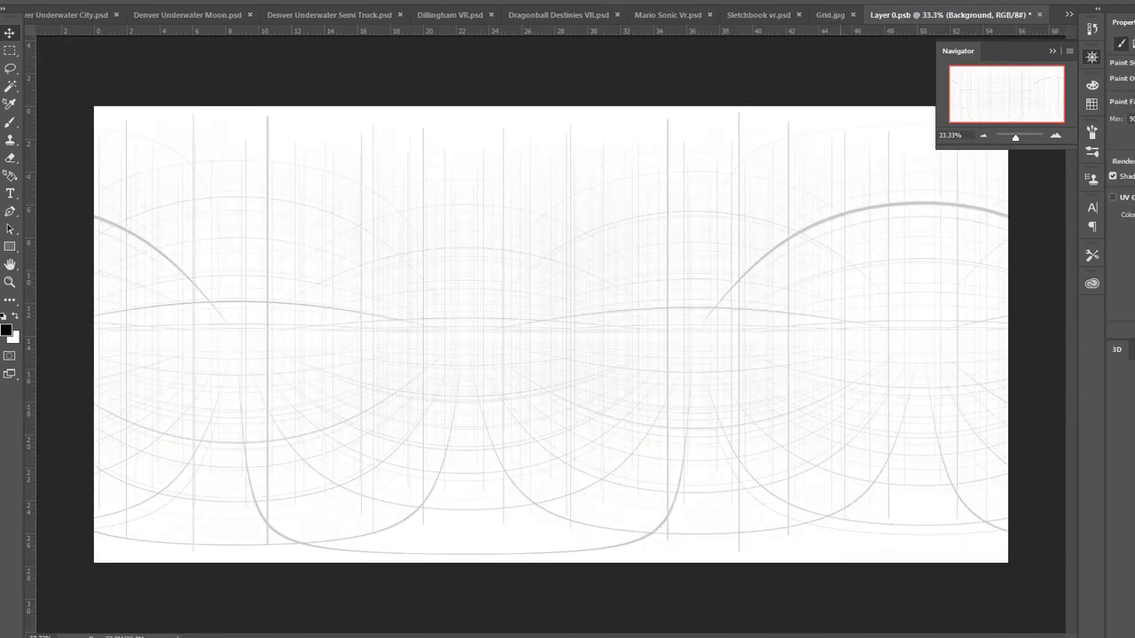
{"action": "key", "text": "ctrl+shift+Tab"}
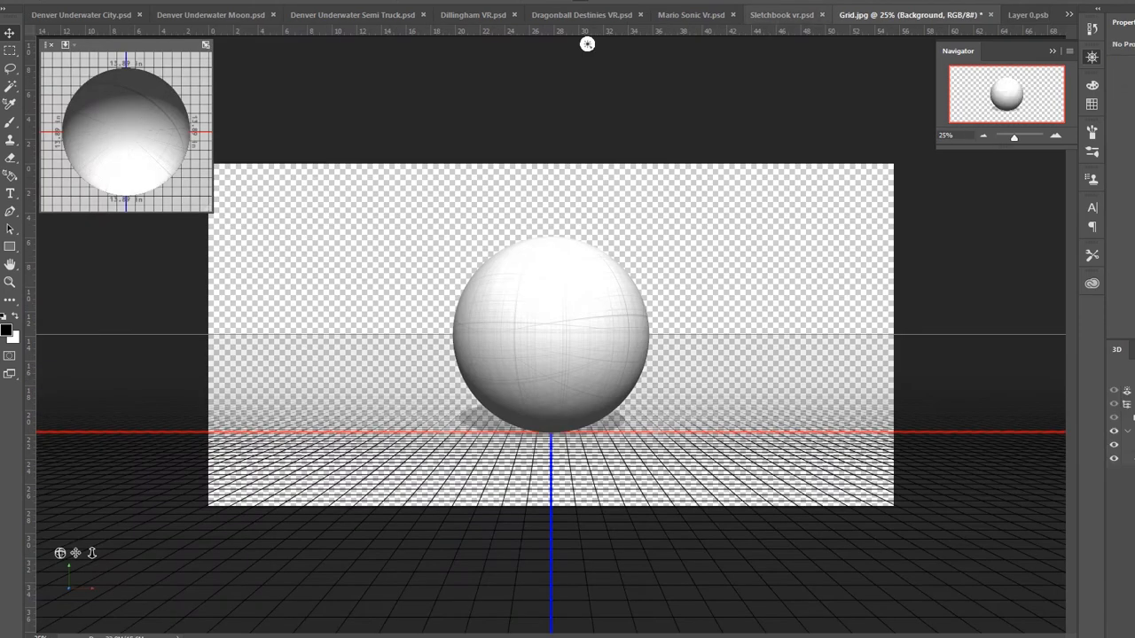
{"action": "left_click", "coordinate": [587, 43]}
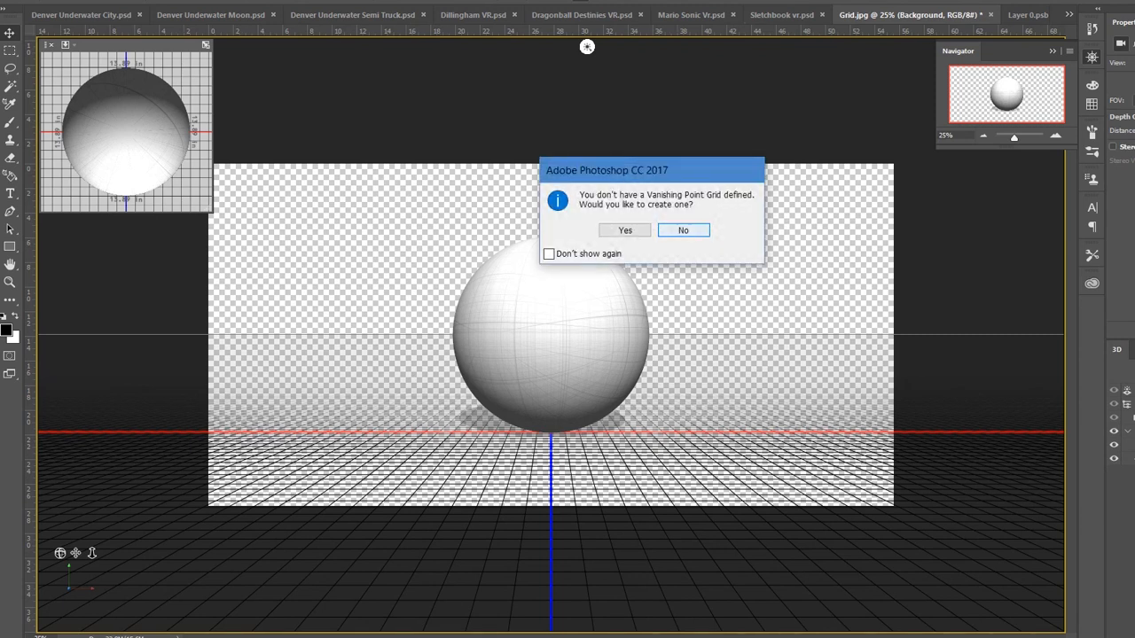
{"action": "key", "text": "Return"}
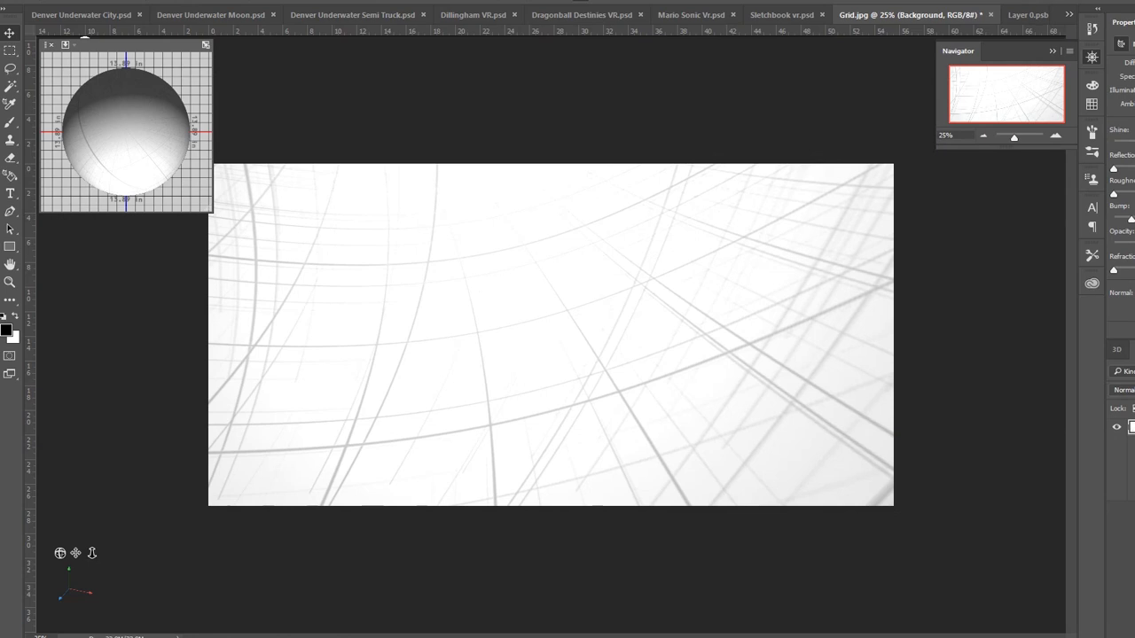
Step: Select the Current View camera in the 3D scene and reset its coordinates
{"action": "left_click", "coordinate": [1117, 349]}
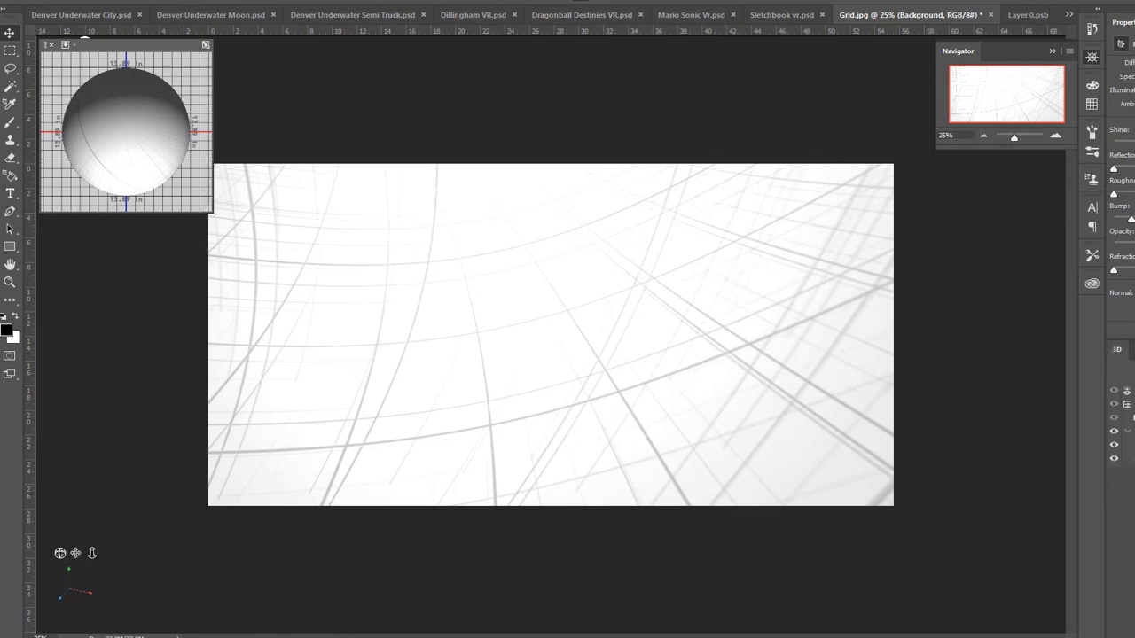
{"action": "left_click", "coordinate": [1128, 390]}
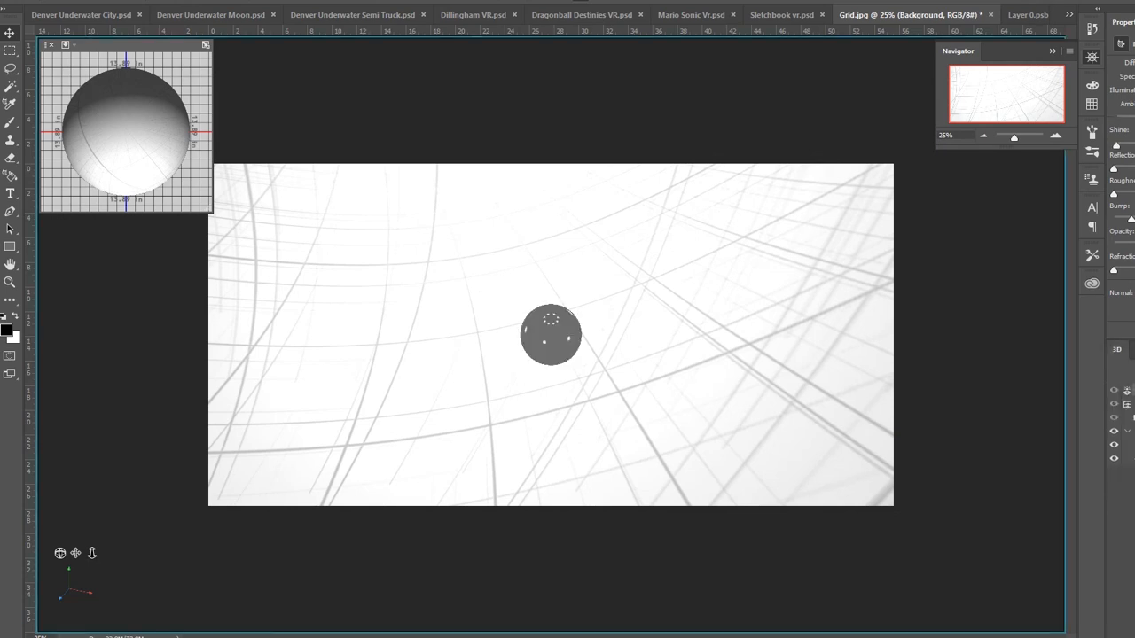
{"action": "left_click", "coordinate": [1128, 403]}
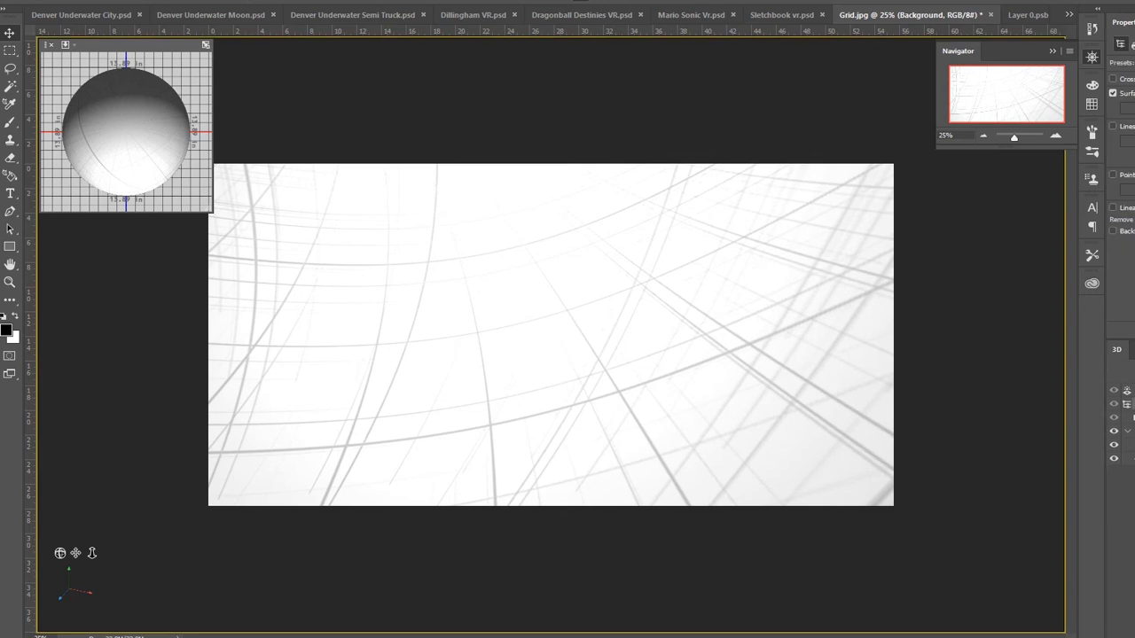
{"action": "left_click", "coordinate": [1130, 417]}
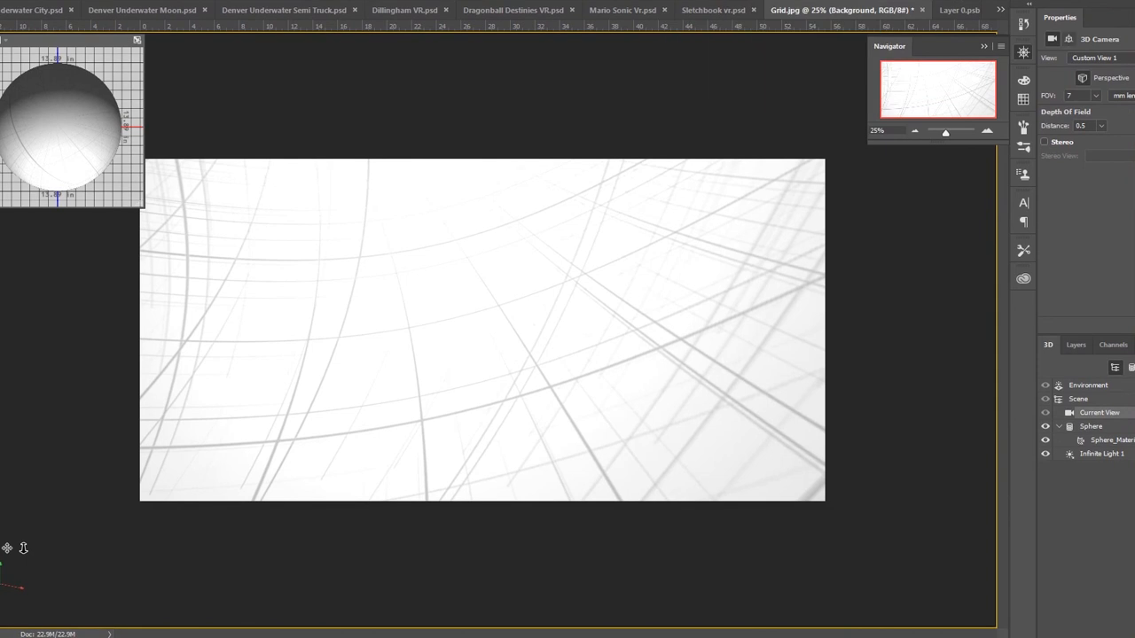
{"action": "left_click", "coordinate": [1068, 39]}
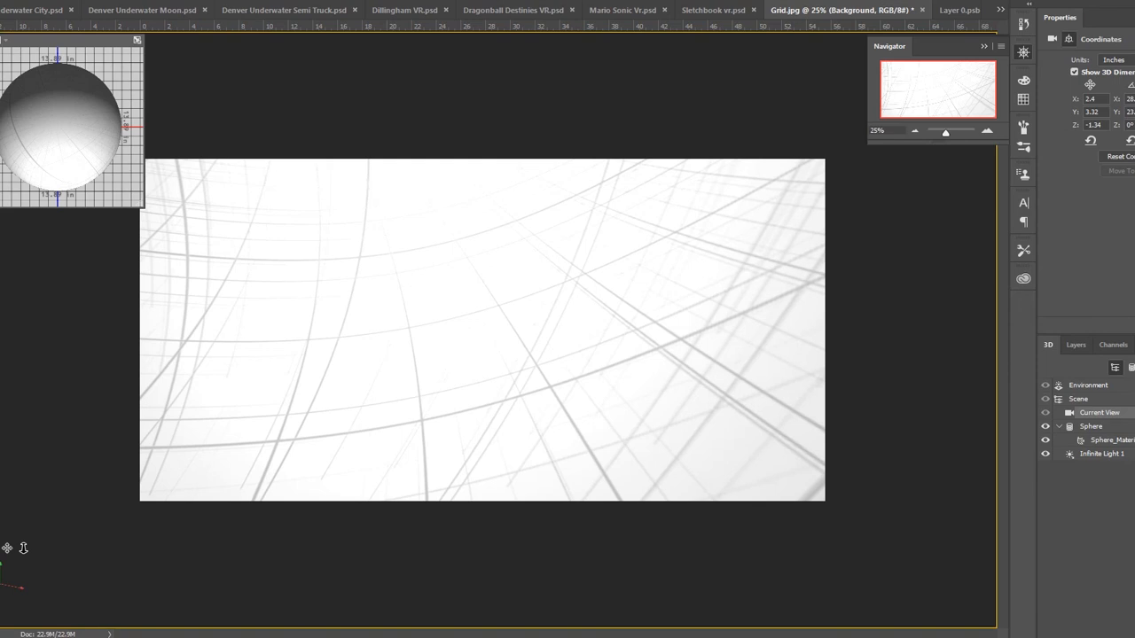
{"action": "left_click", "coordinate": [1118, 156]}
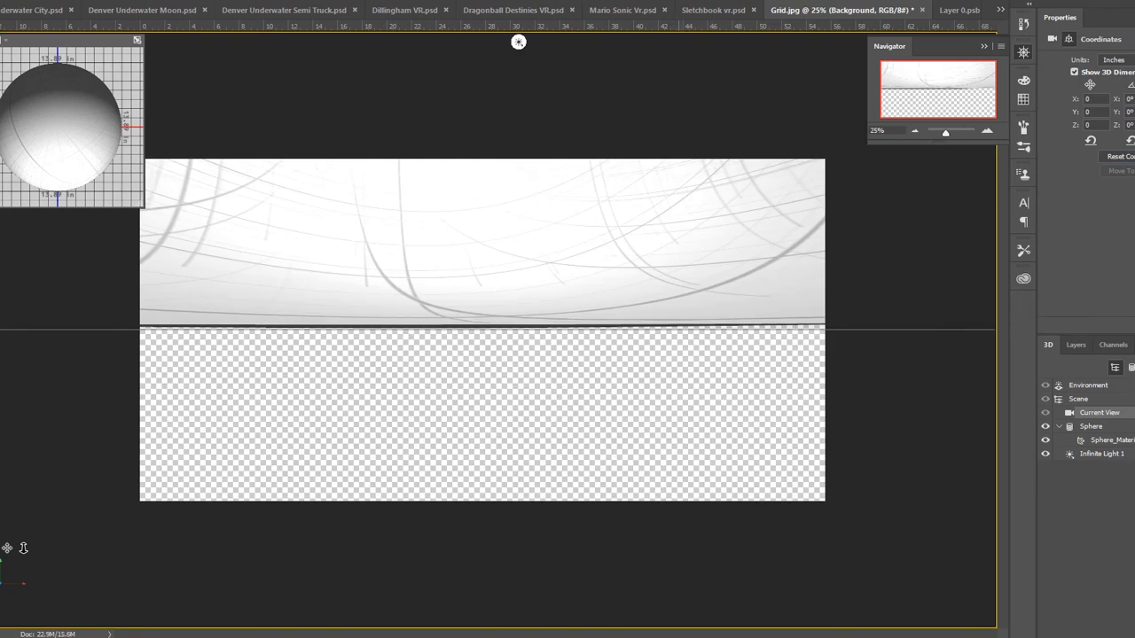
Step: Move and rotate the Sphere mesh until its gridded interior fills the canvas, keeping the mesh selected
{"action": "left_click_drag", "start_coordinate": [518, 41], "coordinate": [796, 41]}
{"action": "left_click_drag", "start_coordinate": [672, 41], "coordinate": [478, 42]}
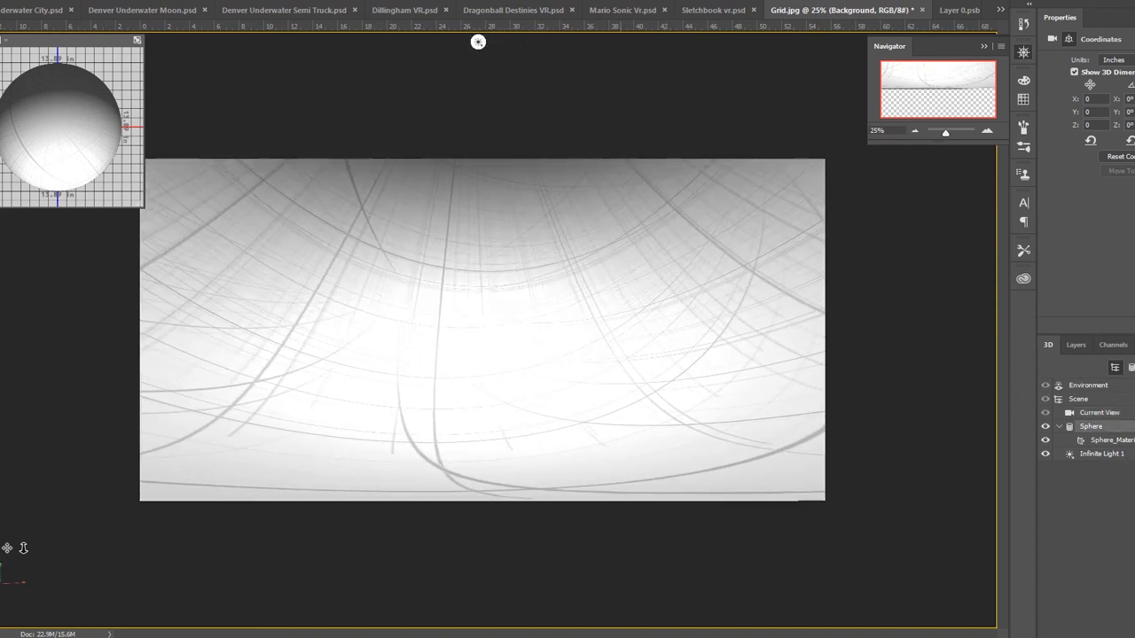
{"action": "mouse_move", "coordinate": [616, 302]}
{"action": "left_mouse_down"}
{"action": "mouse_move", "coordinate": [615, 373]}
{"action": "mouse_move", "coordinate": [556, 442]}
{"action": "left_mouse_up"}
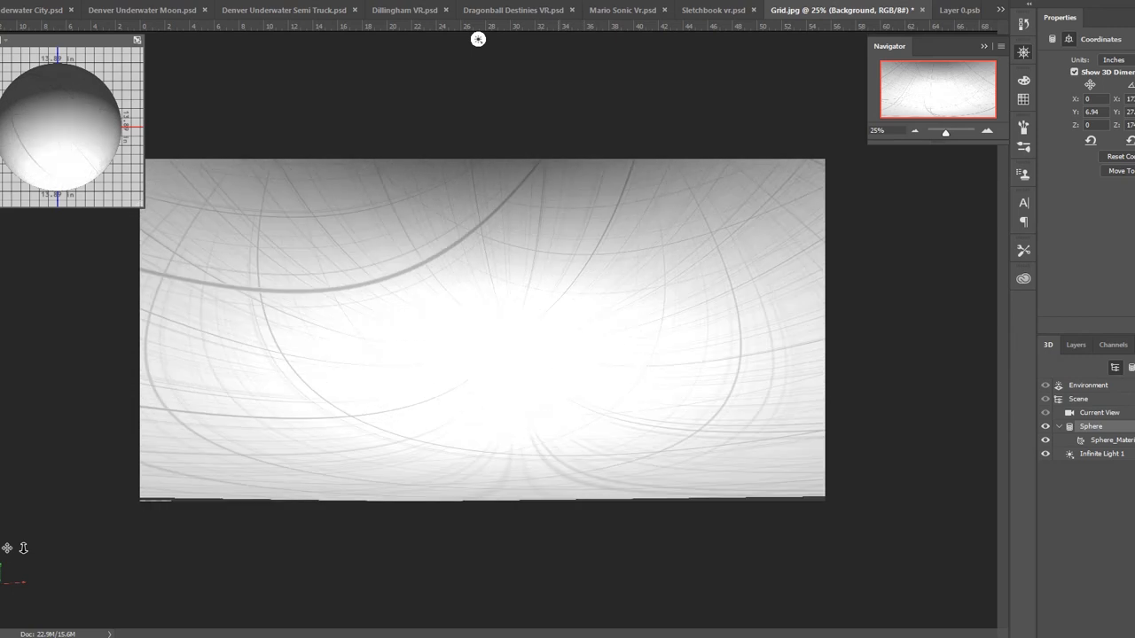
{"action": "left_click", "coordinate": [557, 441]}
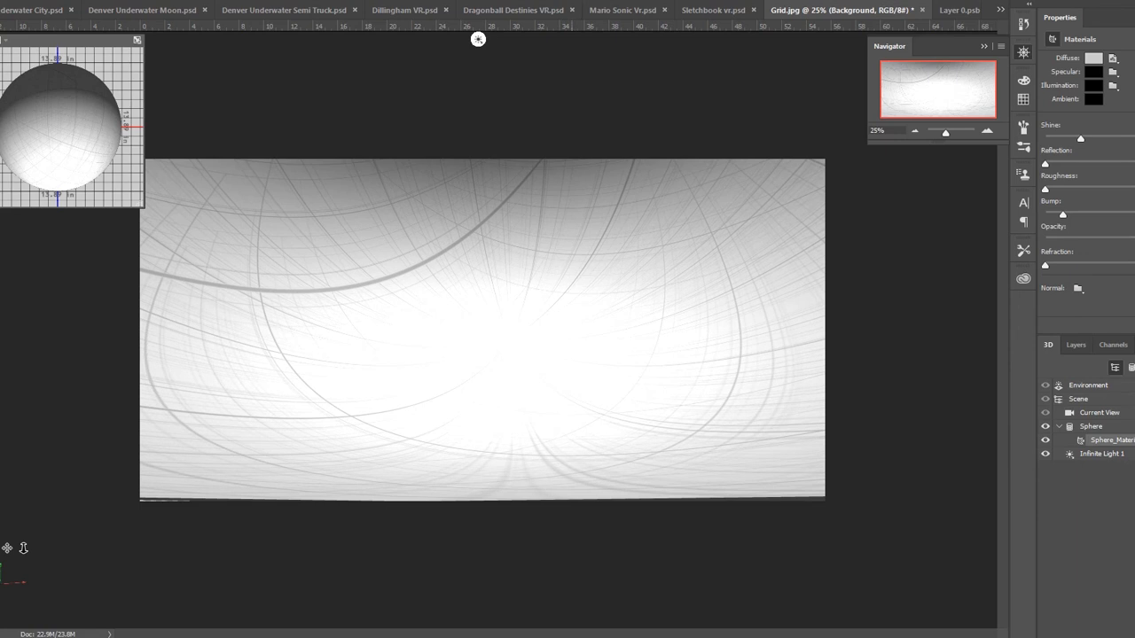
{"action": "left_click", "coordinate": [1090, 426]}
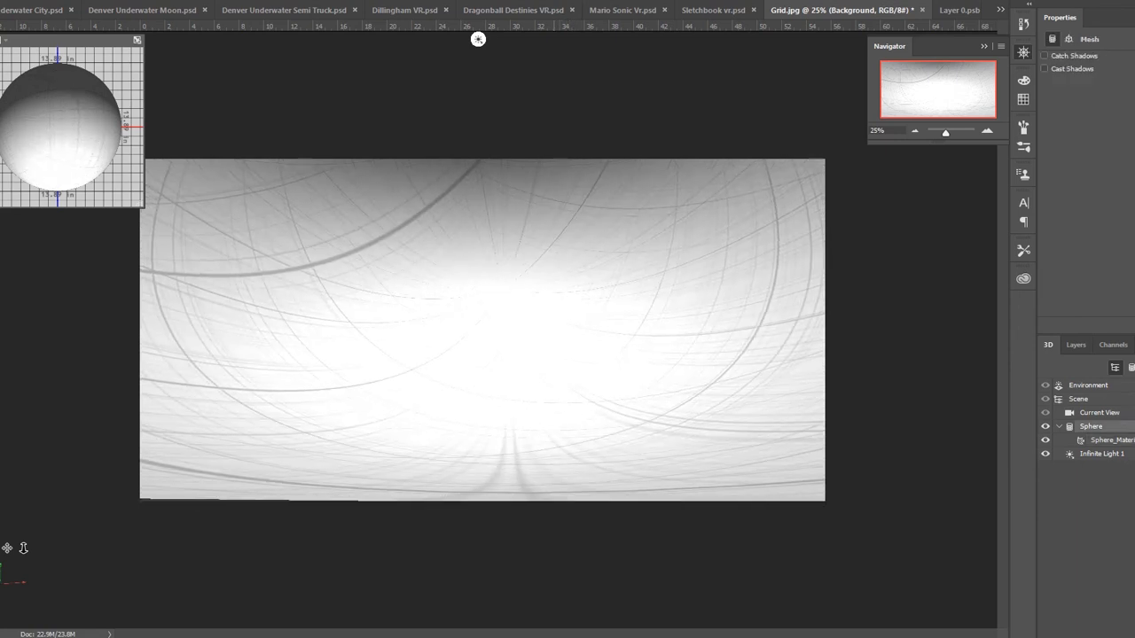
{"action": "left_click", "coordinate": [1108, 440]}
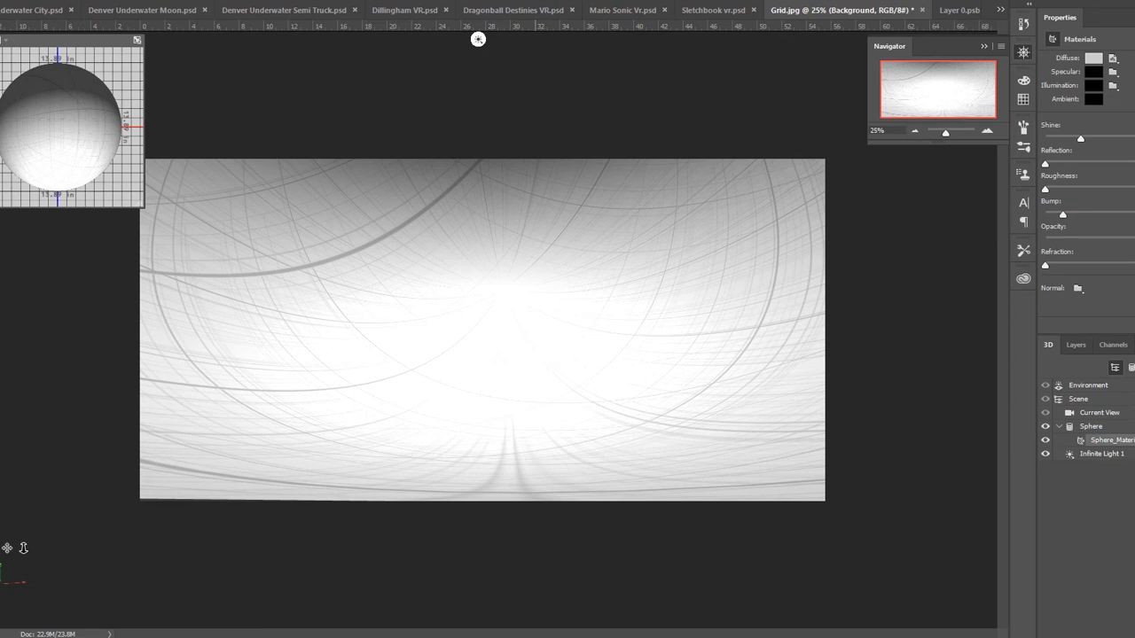
{"action": "left_click", "coordinate": [1090, 426]}
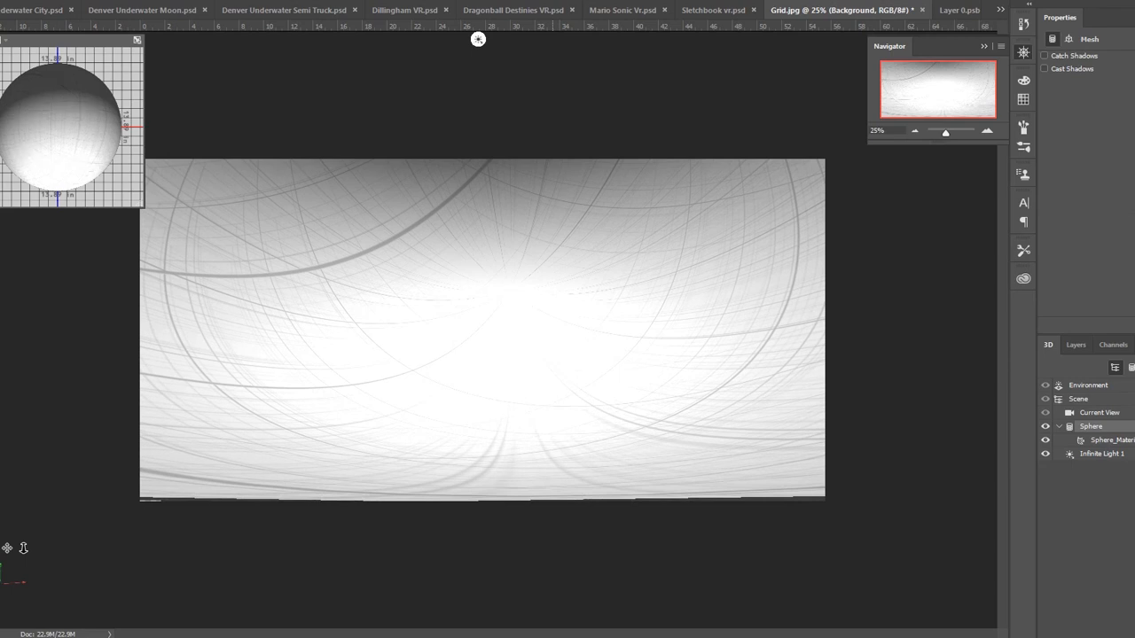
{"action": "left_click", "coordinate": [1110, 440]}
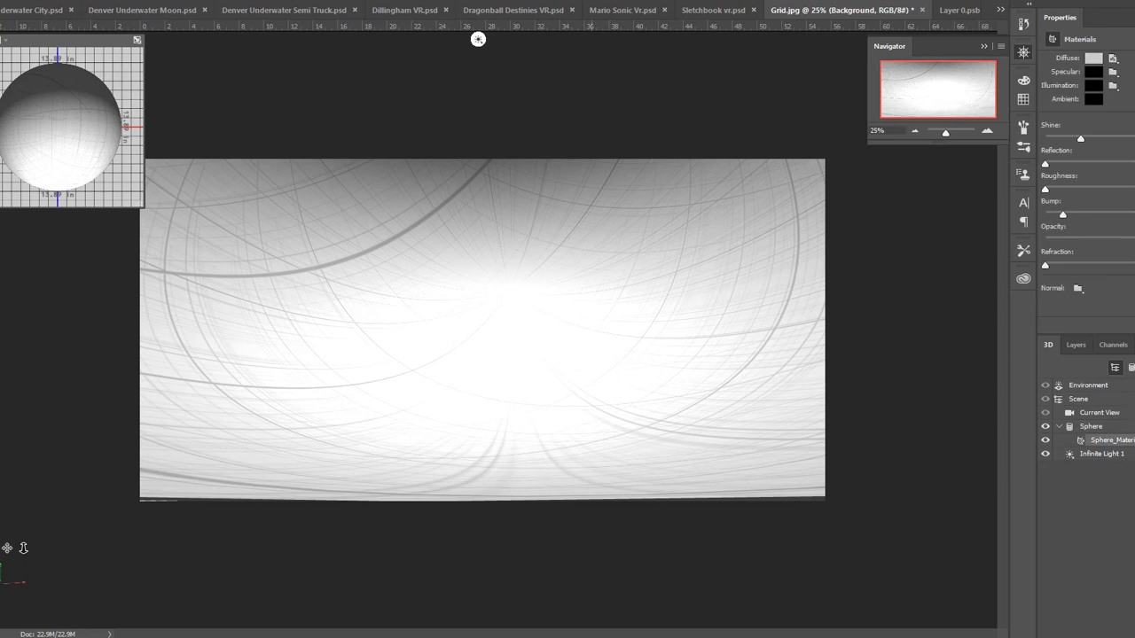
{"action": "left_click", "coordinate": [1090, 426]}
Step: Add a new empty layer above the 3D Background layer
{"action": "left_click", "coordinate": [1075, 345]}
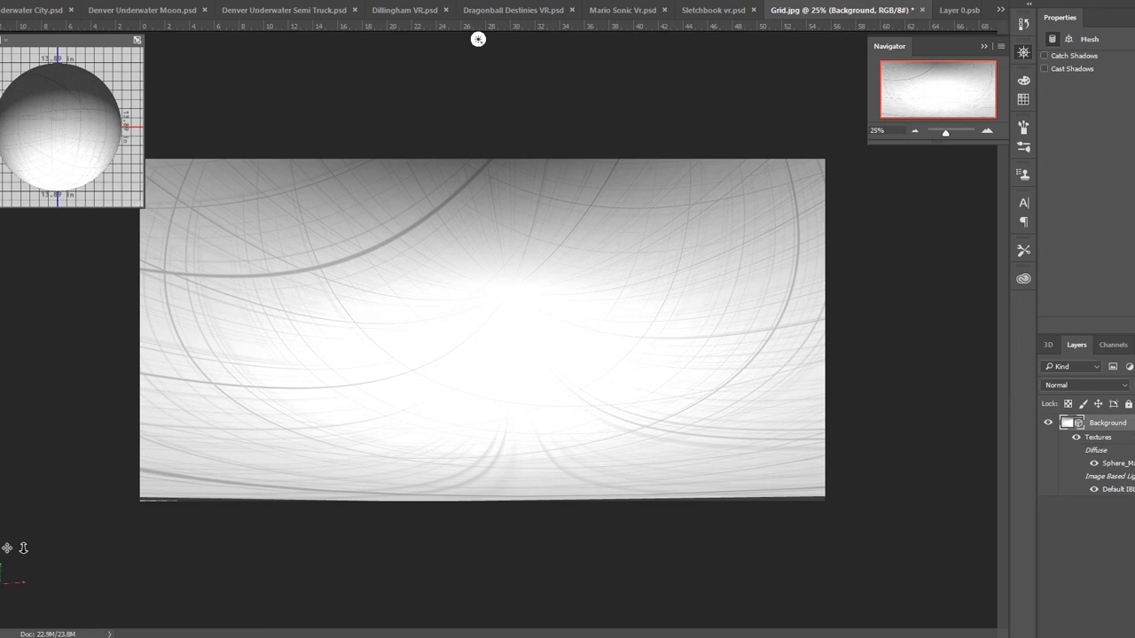
{"action": "key", "text": "ctrl+shift+alt+n"}
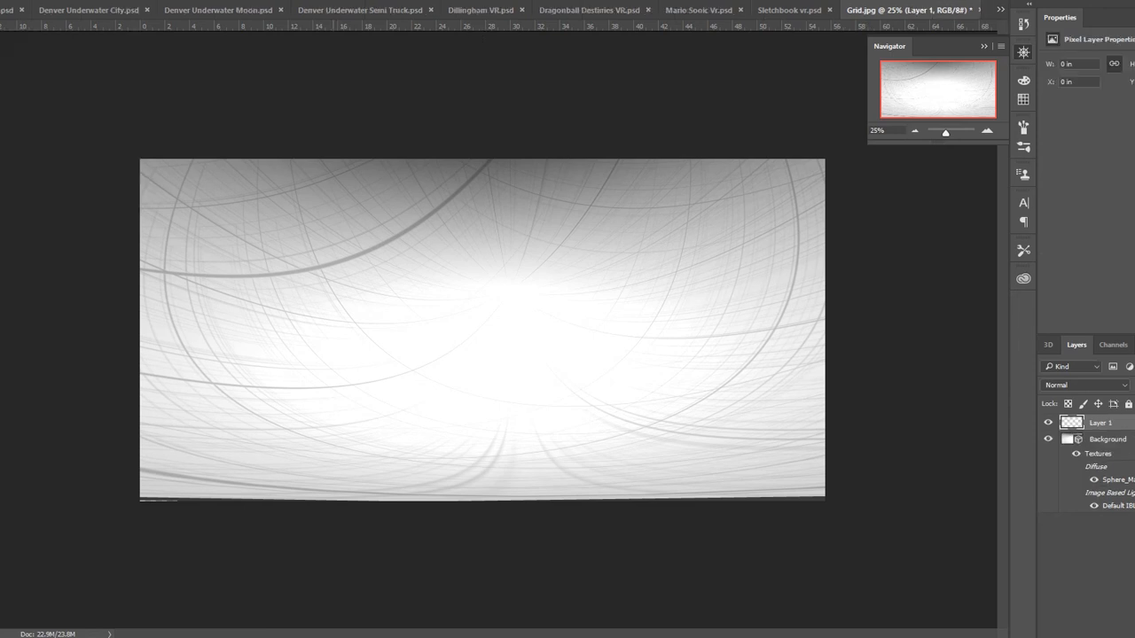
{"action": "mouse_move", "coordinate": [302, 323]}
{"action": "left_mouse_down"}
{"action": "mouse_move", "coordinate": [465, 288]}
{"action": "mouse_move", "coordinate": [410, 346]}
{"action": "mouse_move", "coordinate": [444, 266]}
{"action": "mouse_move", "coordinate": [430, 279]}
{"action": "left_mouse_up"}
{"action": "key", "text": "ctrl+z"}
{"action": "left_click_drag", "start_coordinate": [426, 310], "coordinate": [429, 355]}
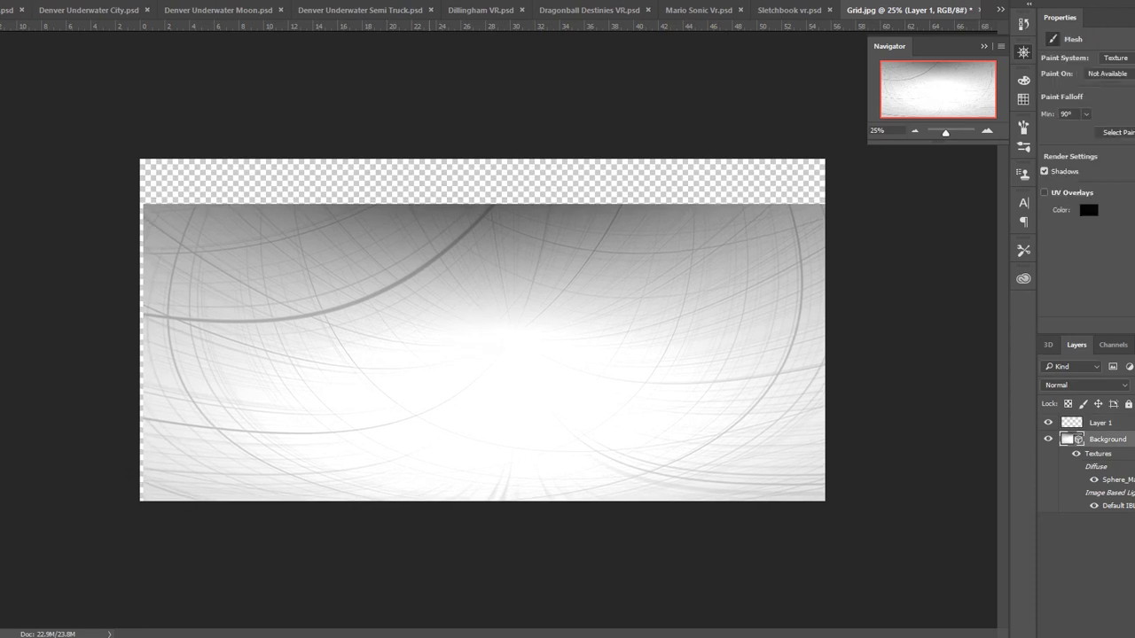
{"action": "key", "text": "ctrl+z"}
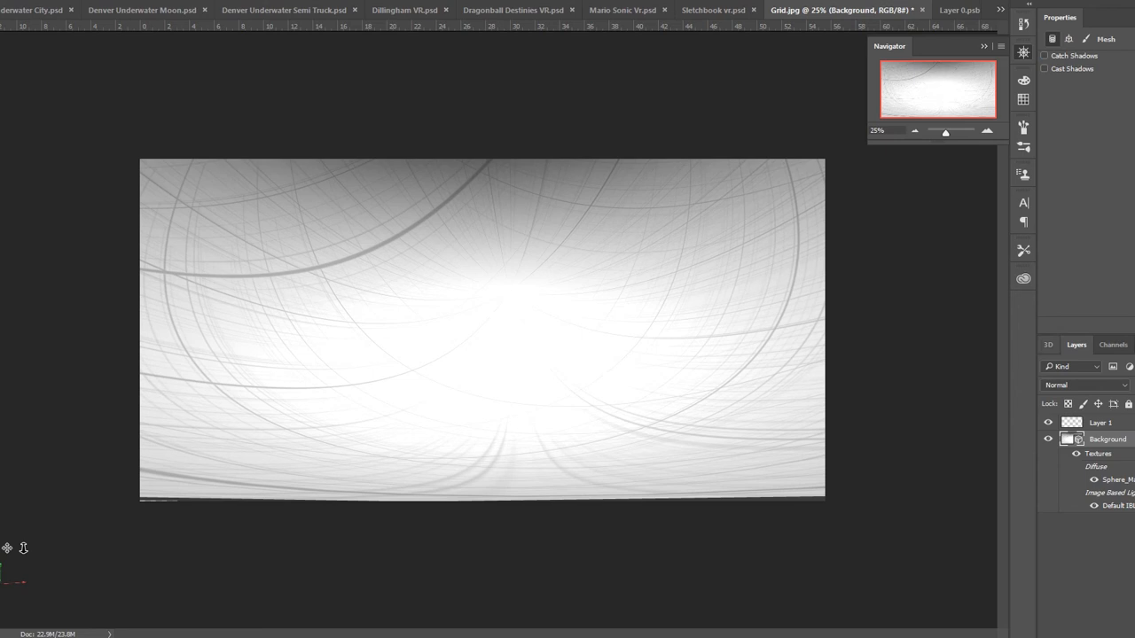
{"action": "left_click", "coordinate": [1048, 345]}
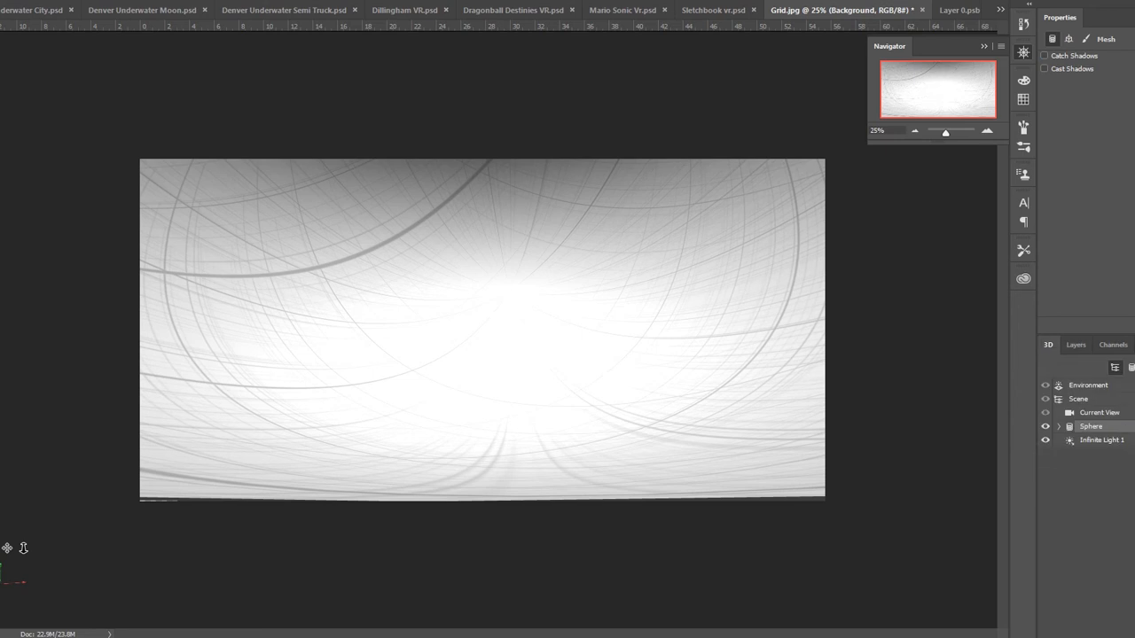
{"action": "left_click", "coordinate": [1075, 345]}
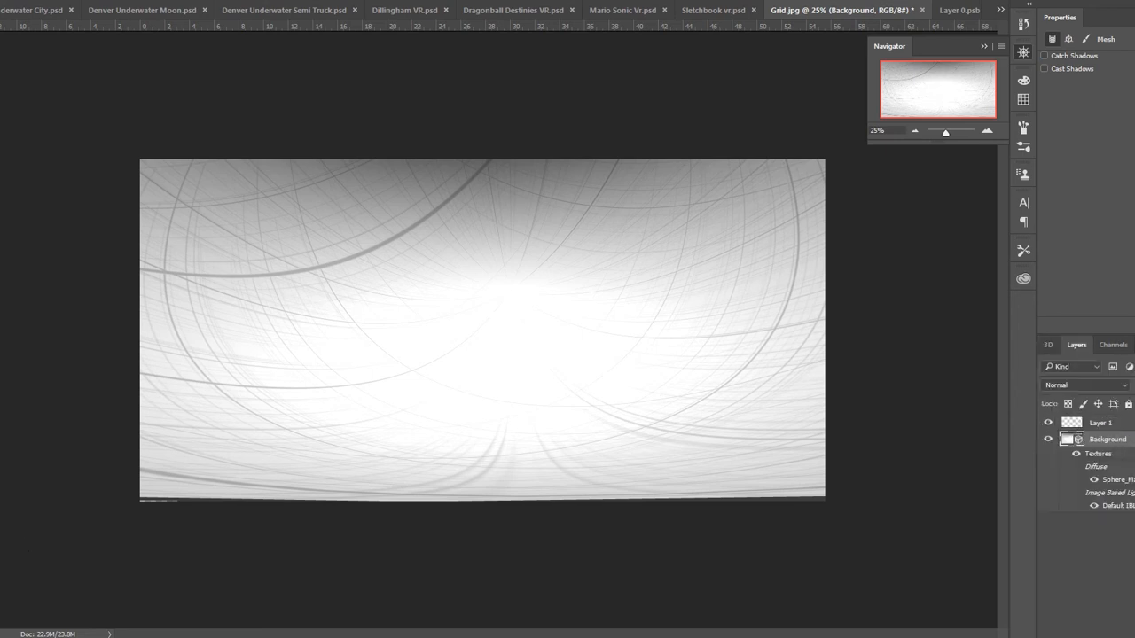
{"action": "left_click", "coordinate": [1100, 423]}
{"action": "mouse_move", "coordinate": [326, 244]}
{"action": "left_mouse_down"}
{"action": "mouse_move", "coordinate": [306, 305]}
{"action": "mouse_move", "coordinate": [280, 280]}
{"action": "mouse_move", "coordinate": [326, 209]}
{"action": "left_mouse_up"}
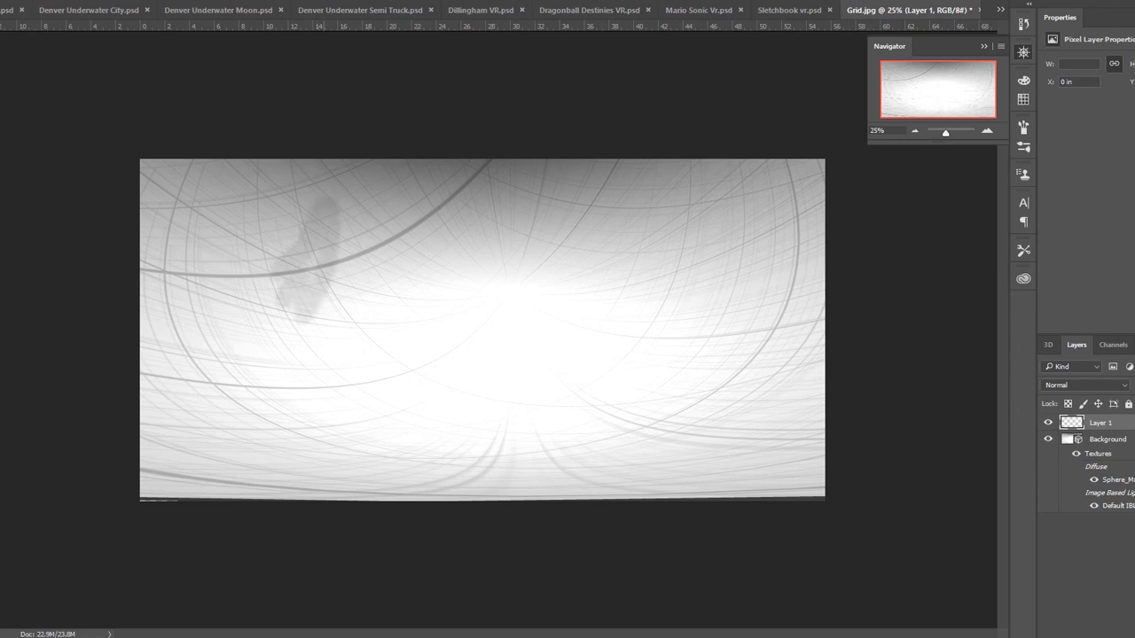
{"action": "key", "text": "ctrl+z"}
Step: Paint a rough box in soft grey strokes on Layer 1, following the curved grid lines inside the sphere
{"action": "mouse_move", "coordinate": [167, 277]}
{"action": "left_mouse_down"}
{"action": "mouse_move", "coordinate": [307, 263]}
{"action": "mouse_move", "coordinate": [147, 297]}
{"action": "mouse_move", "coordinate": [213, 268]}
{"action": "mouse_move", "coordinate": [182, 312]}
{"action": "mouse_move", "coordinate": [215, 387]}
{"action": "mouse_move", "coordinate": [161, 249]}
{"action": "left_mouse_up"}
{"action": "mouse_move", "coordinate": [222, 381]}
{"action": "left_mouse_down"}
{"action": "mouse_move", "coordinate": [410, 354]}
{"action": "mouse_move", "coordinate": [319, 250]}
{"action": "mouse_move", "coordinate": [191, 266]}
{"action": "mouse_move", "coordinate": [214, 392]}
{"action": "mouse_move", "coordinate": [363, 390]}
{"action": "mouse_move", "coordinate": [421, 371]}
{"action": "mouse_move", "coordinate": [350, 259]}
{"action": "left_mouse_up"}
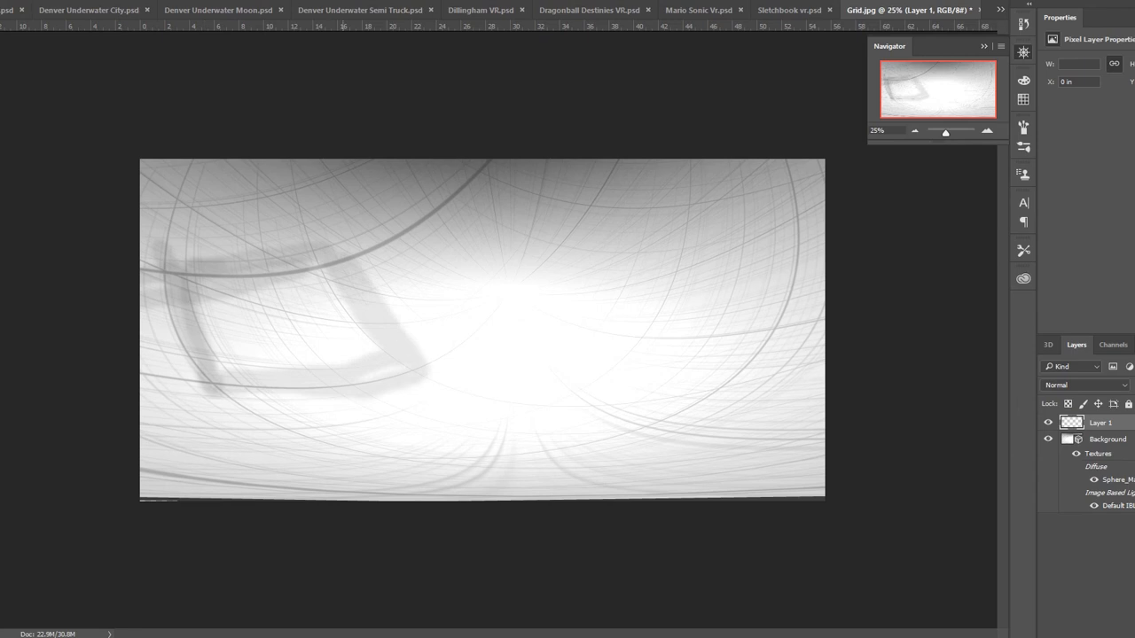
{"action": "mouse_move", "coordinate": [521, 300]}
{"action": "left_mouse_down"}
{"action": "mouse_move", "coordinate": [450, 300]}
{"action": "mouse_move", "coordinate": [357, 264]}
{"action": "left_mouse_up"}
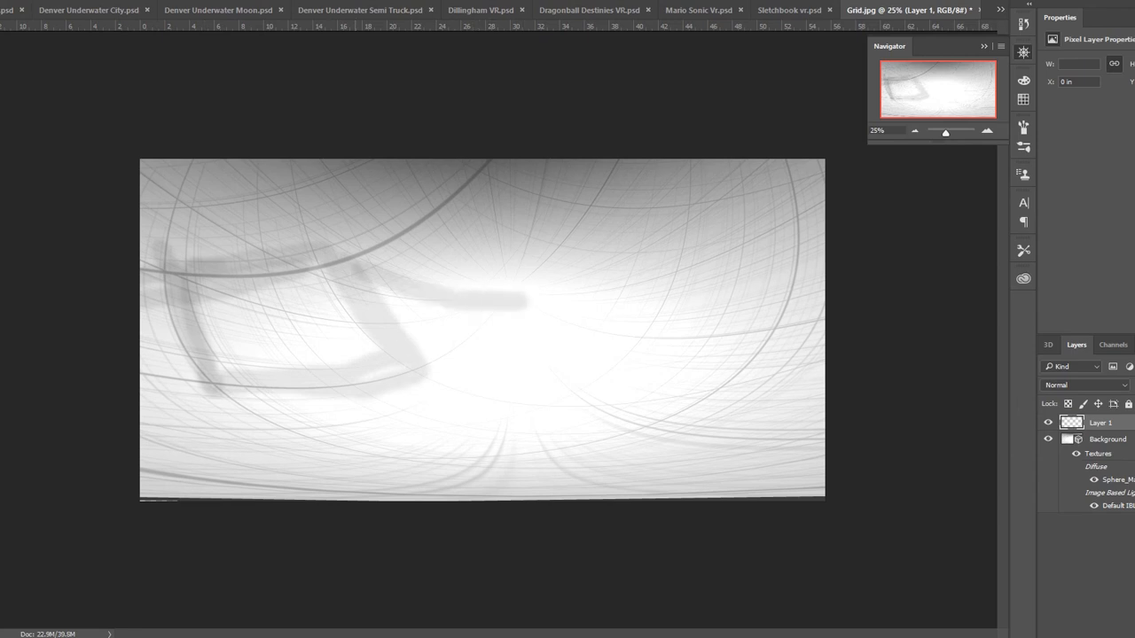
{"action": "mouse_move", "coordinate": [410, 376]}
{"action": "left_mouse_down"}
{"action": "mouse_move", "coordinate": [525, 271]}
{"action": "mouse_move", "coordinate": [435, 367]}
{"action": "mouse_move", "coordinate": [330, 387]}
{"action": "mouse_move", "coordinate": [225, 386]}
{"action": "mouse_move", "coordinate": [202, 367]}
{"action": "mouse_move", "coordinate": [162, 270]}
{"action": "mouse_move", "coordinate": [310, 266]}
{"action": "left_mouse_up"}
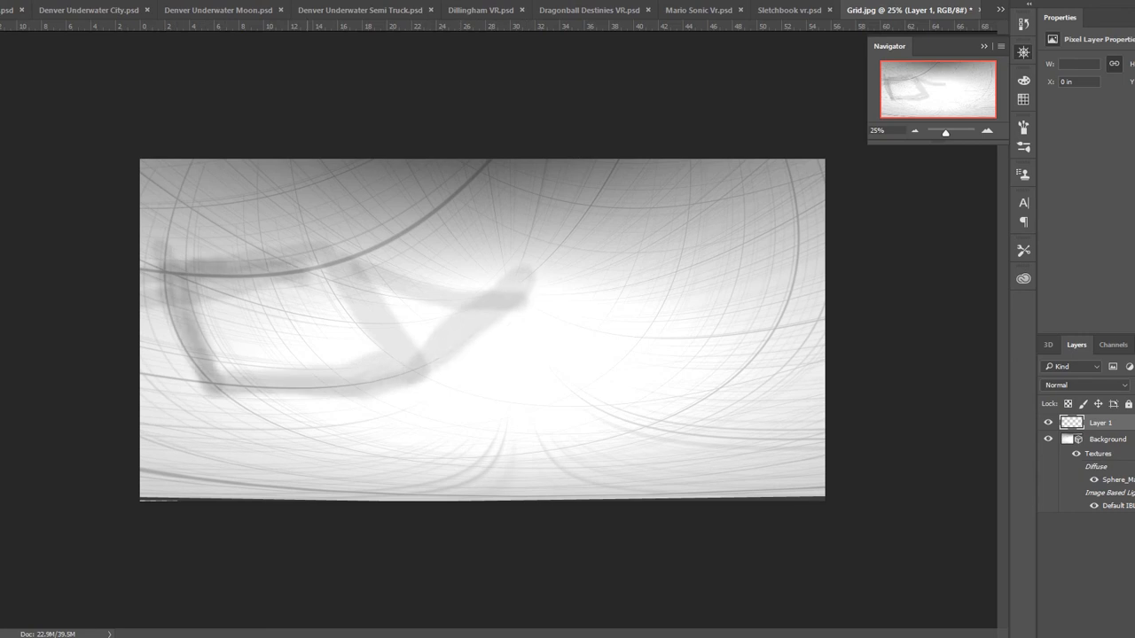
Step: Merge Layer 1 down into the 3D Background layer and check the painted strokes in the Layer 0.psb texture
{"action": "right_click", "coordinate": [1100, 423]}
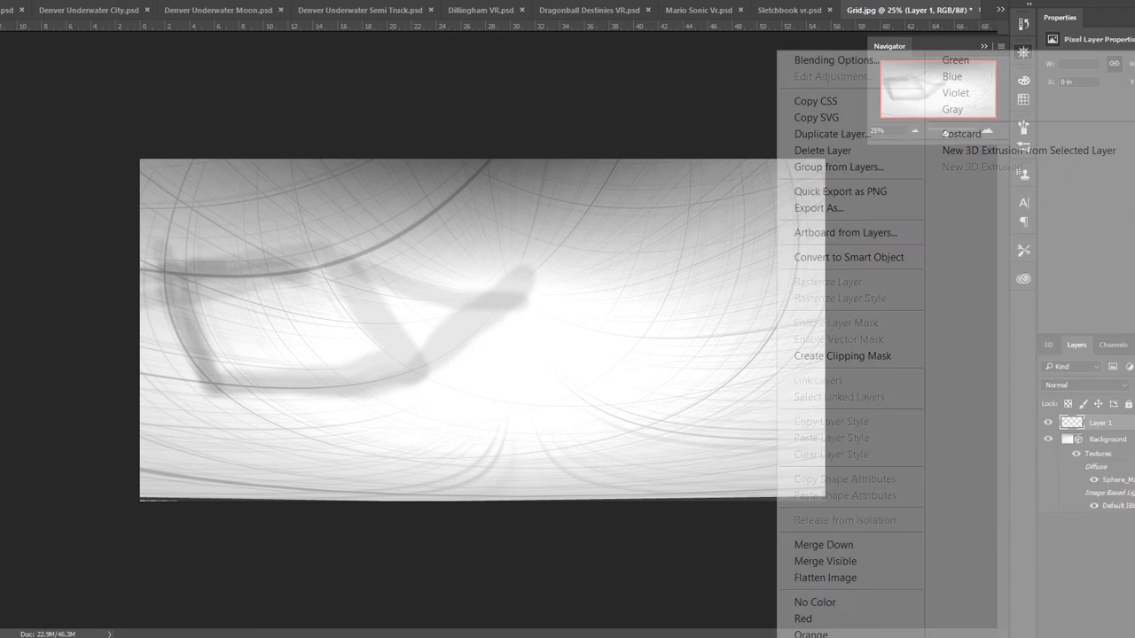
{"action": "left_click", "coordinate": [824, 545]}
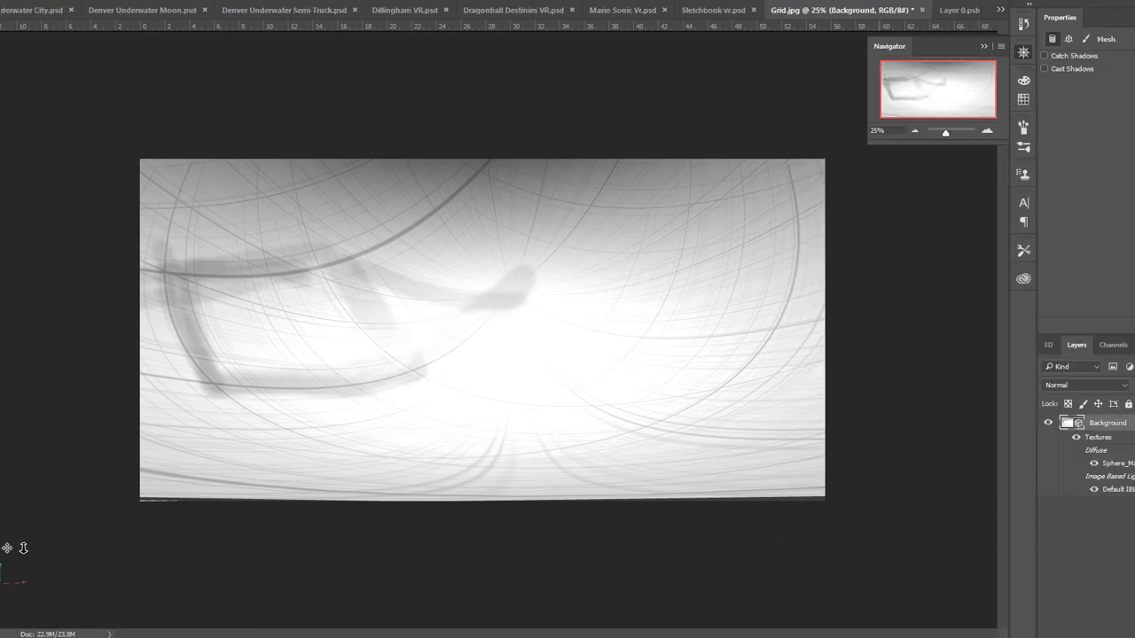
{"action": "left_click", "coordinate": [958, 10]}
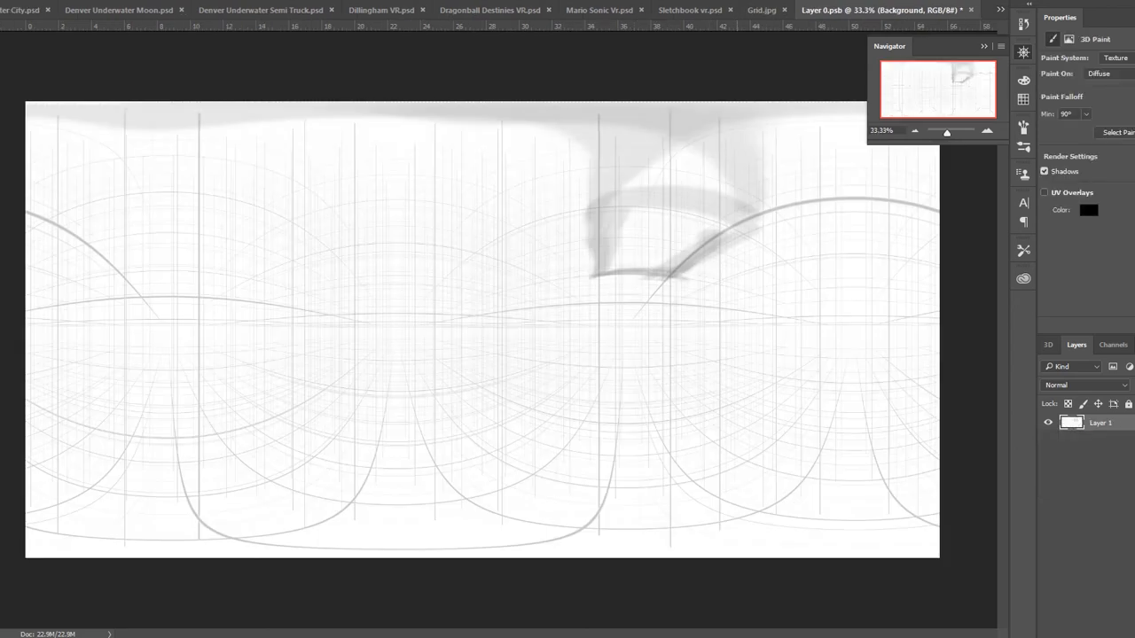
{"action": "left_click", "coordinate": [762, 10]}
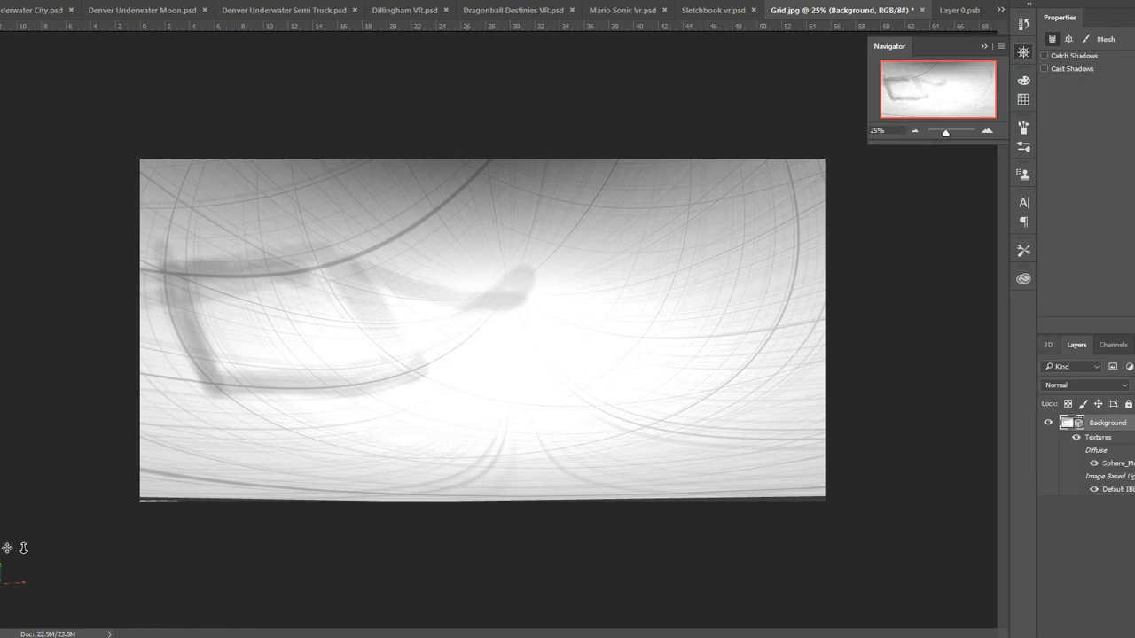
Step: Select the Scene in Grid.jpg, reset its coordinates and activate the Move tool
{"action": "left_click", "coordinate": [1048, 345]}
{"action": "left_click", "coordinate": [1078, 399]}
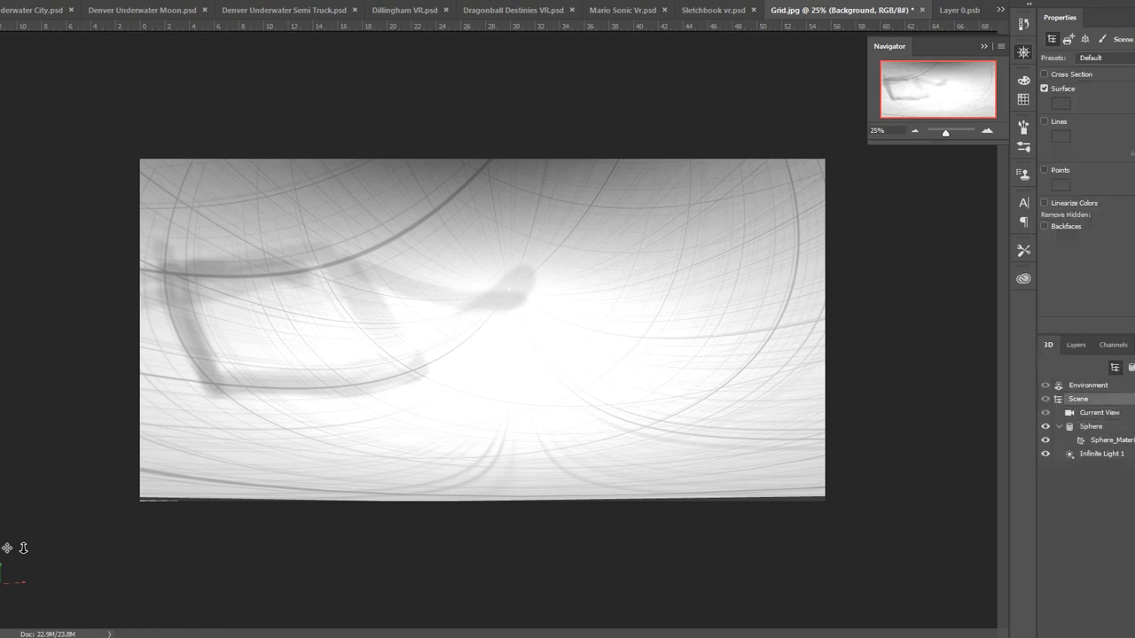
{"action": "left_click", "coordinate": [1103, 57]}
{"action": "left_click", "coordinate": [1103, 57]}
{"action": "left_click", "coordinate": [1084, 39]}
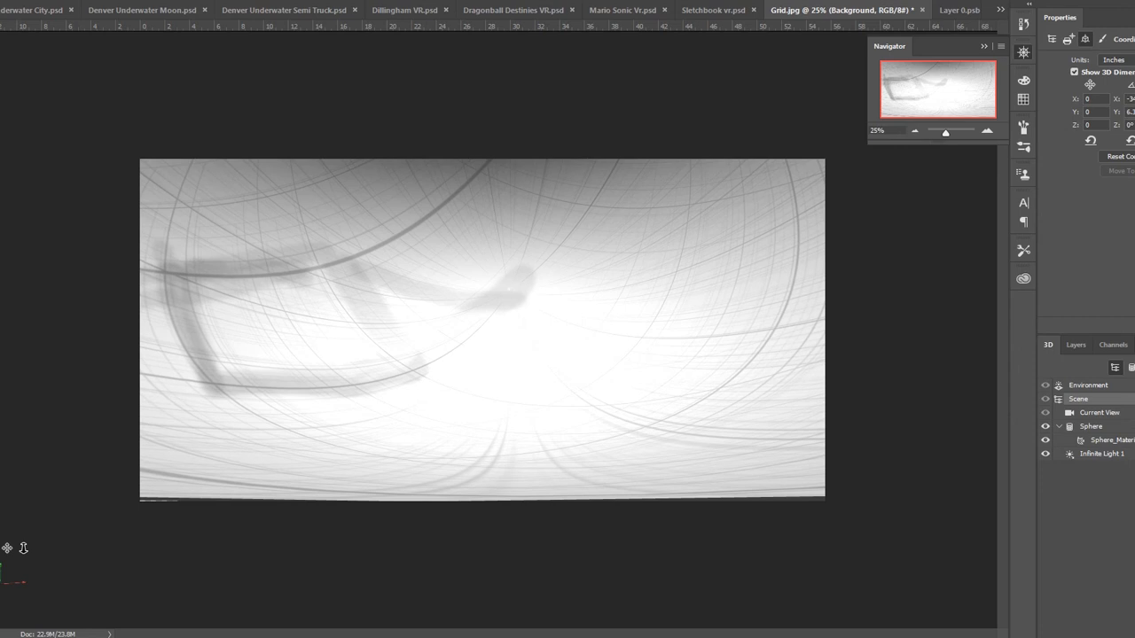
{"action": "left_click", "coordinate": [1119, 156]}
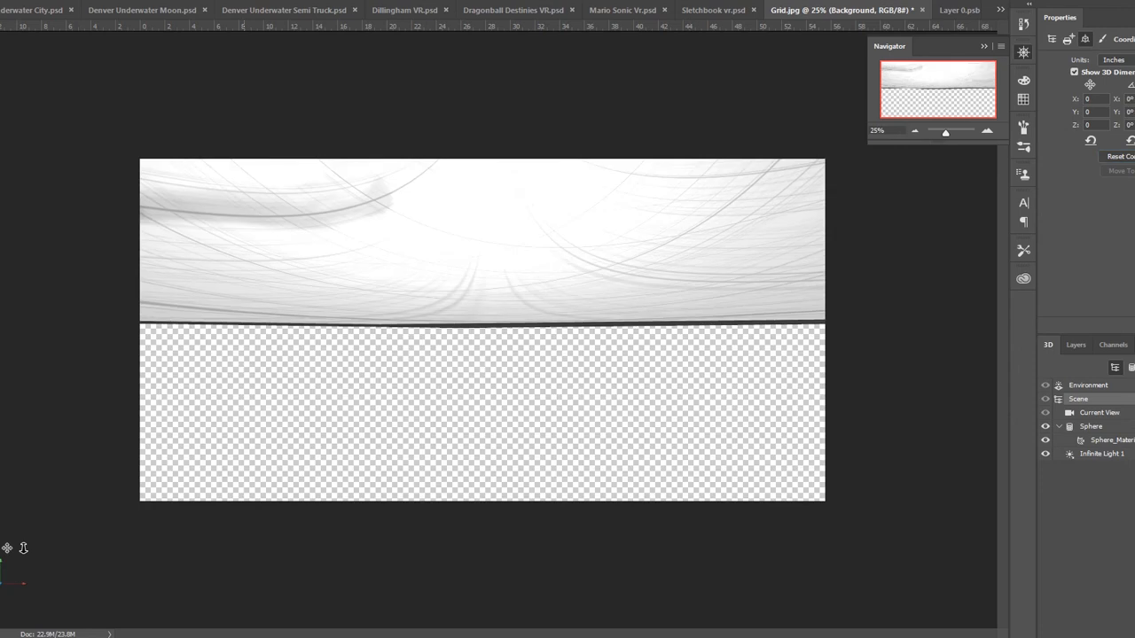
{"action": "key", "text": "v"}
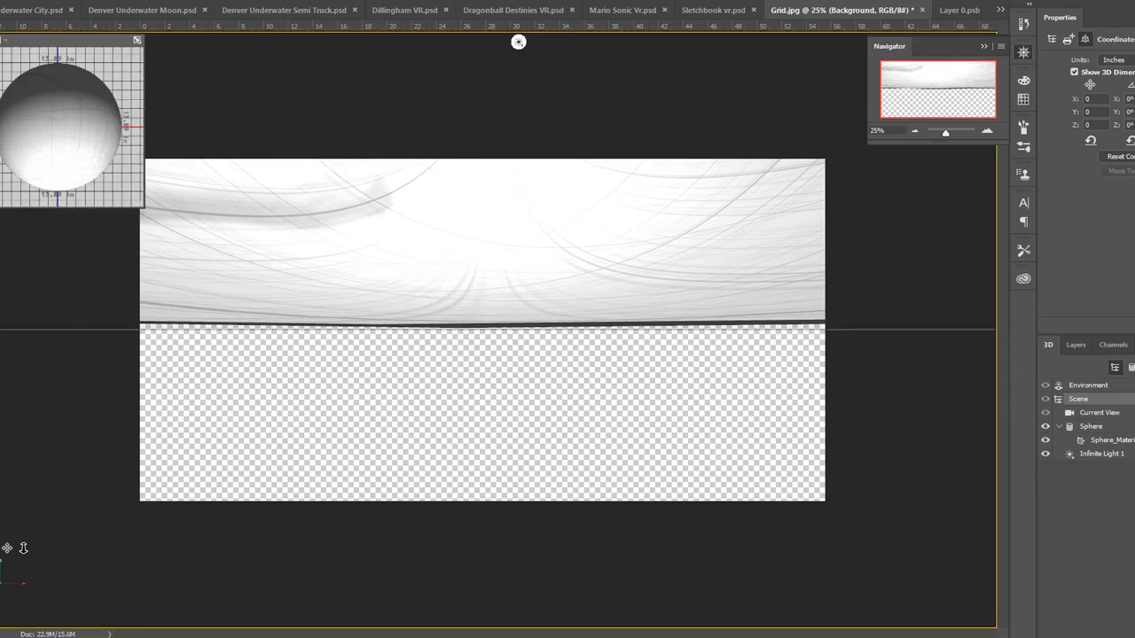
Step: Rotate the Scene to look at the painted grid from inside the sphere
{"action": "mouse_move", "coordinate": [91, 127]}
{"action": "left_mouse_down"}
{"action": "mouse_move", "coordinate": [96, 156]}
{"action": "mouse_move", "coordinate": [65, 113]}
{"action": "mouse_move", "coordinate": [91, 108]}
{"action": "left_mouse_up"}
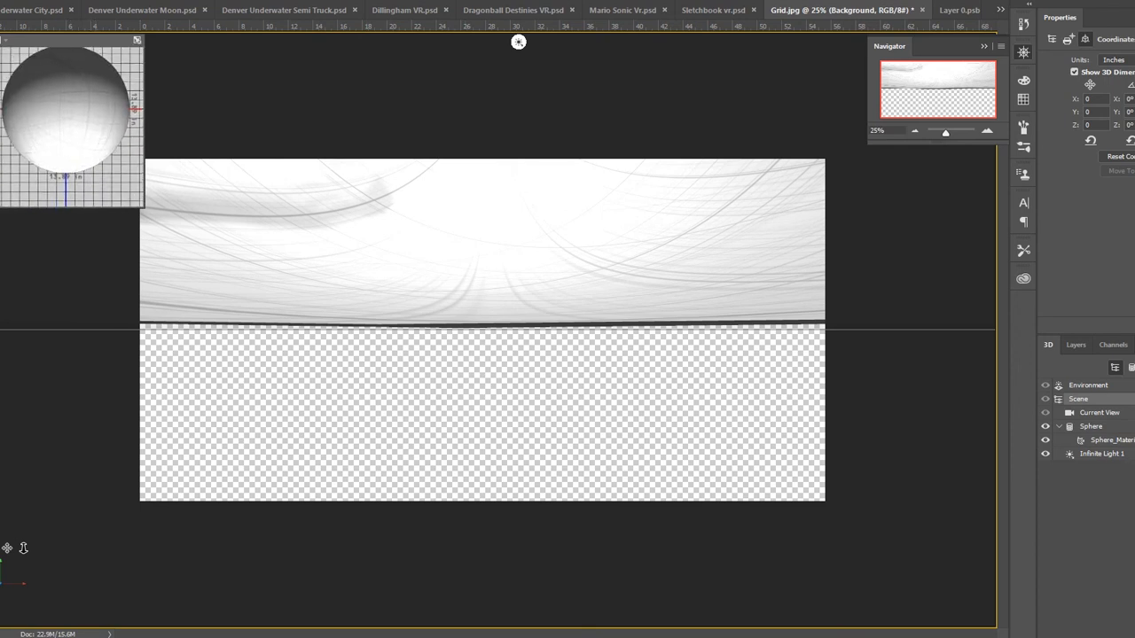
{"action": "mouse_move", "coordinate": [518, 42]}
{"action": "left_mouse_down"}
{"action": "mouse_move", "coordinate": [742, 41]}
{"action": "mouse_move", "coordinate": [357, 41]}
{"action": "mouse_move", "coordinate": [541, 41]}
{"action": "mouse_move", "coordinate": [523, 42]}
{"action": "left_mouse_up"}
{"action": "left_click", "coordinate": [158, 0]}
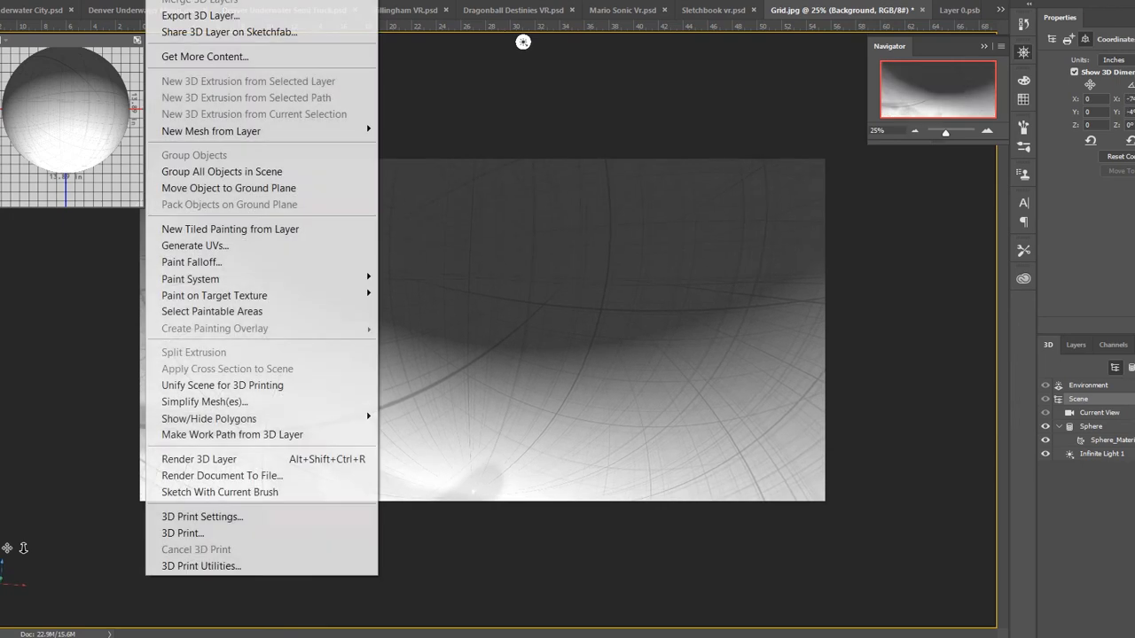
{"action": "mouse_move", "coordinate": [211, 130]}
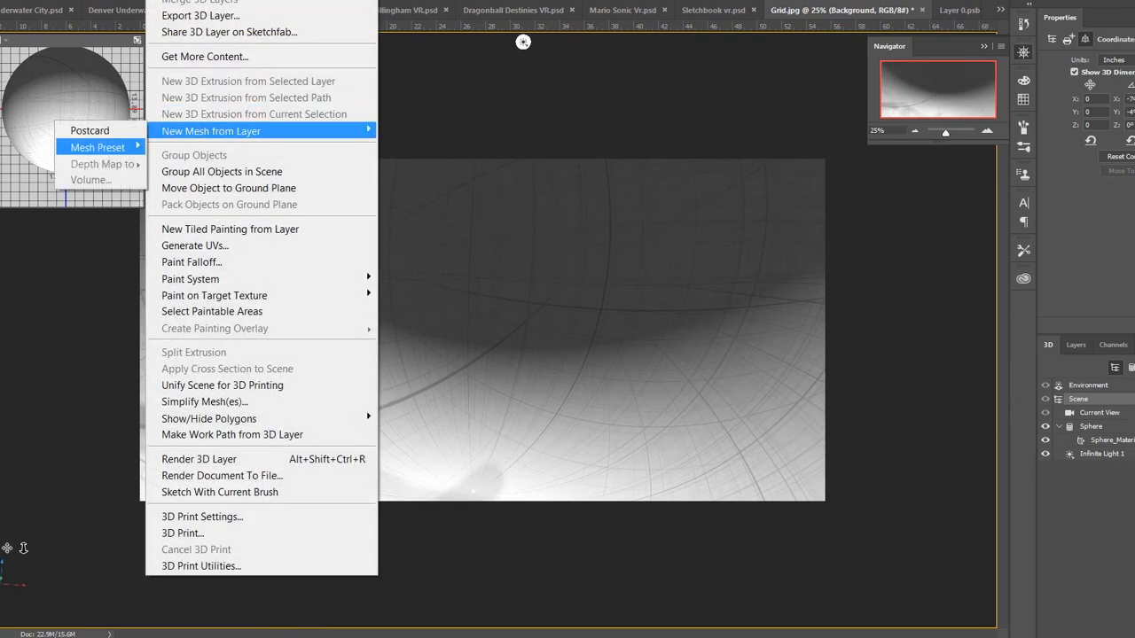
{"action": "mouse_move", "coordinate": [97, 147]}
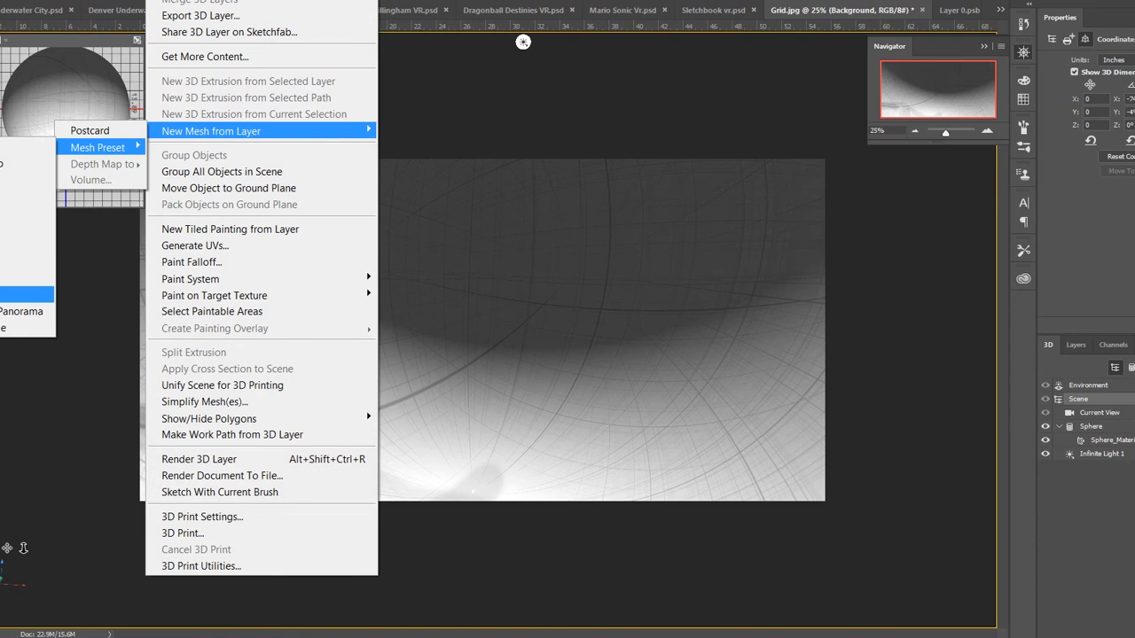
{"action": "key", "text": "Escape"}
{"action": "left_click", "coordinate": [1075, 345]}
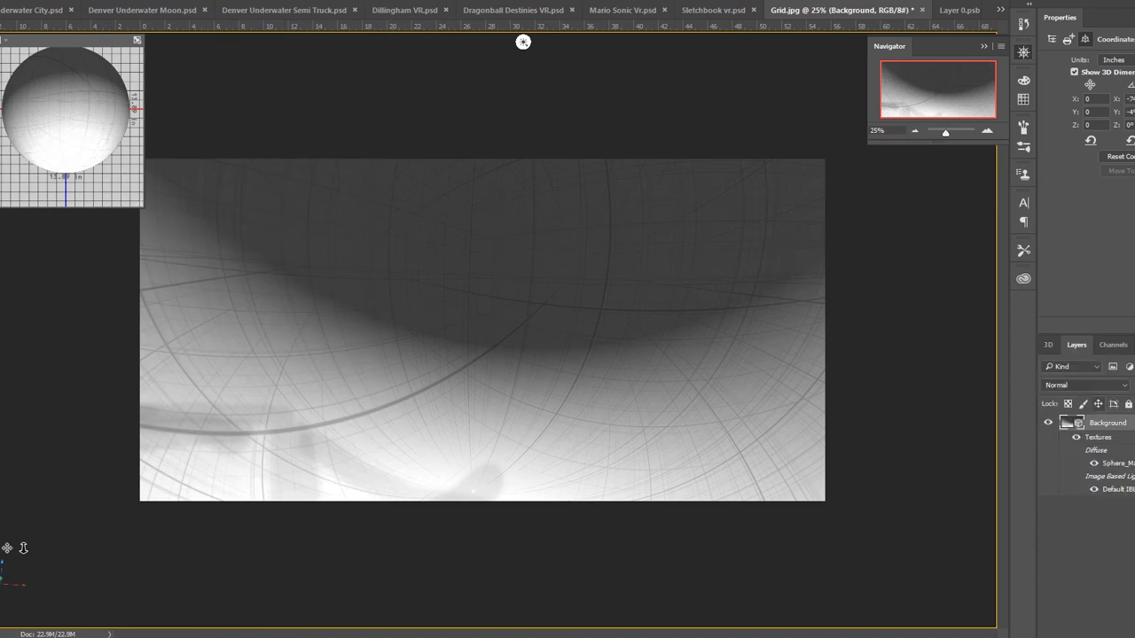
{"action": "left_click", "coordinate": [1075, 437]}
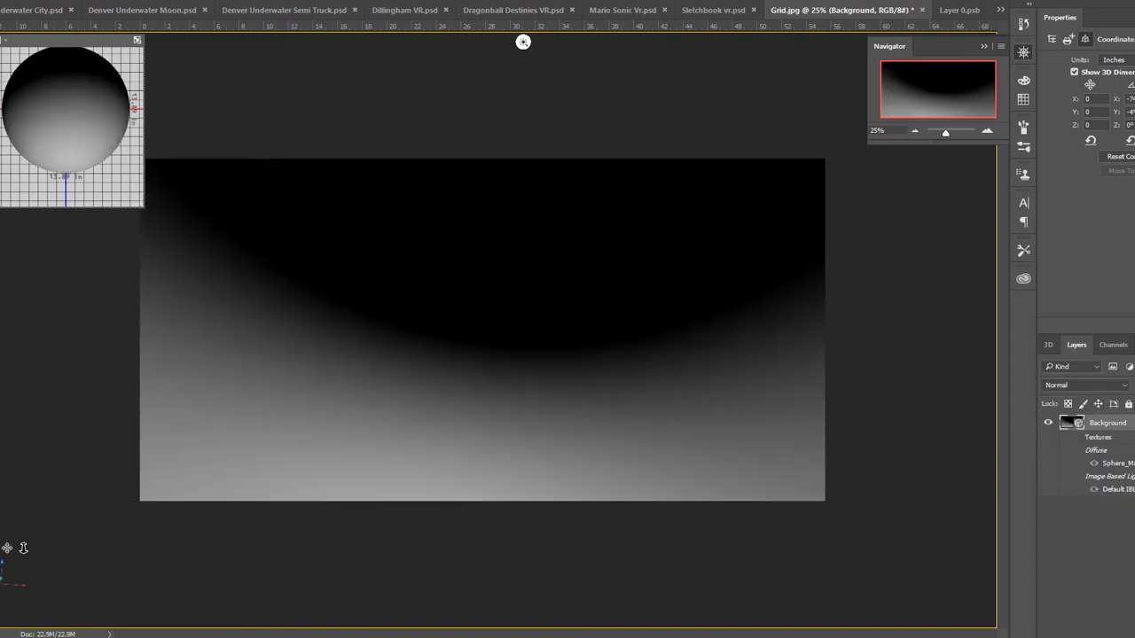
{"action": "key", "text": "ctrl+z"}
Step: Copy the entire Layer 0.psb texture and paste it into Grid.jpg as a new layer
{"action": "left_click", "coordinate": [959, 9]}
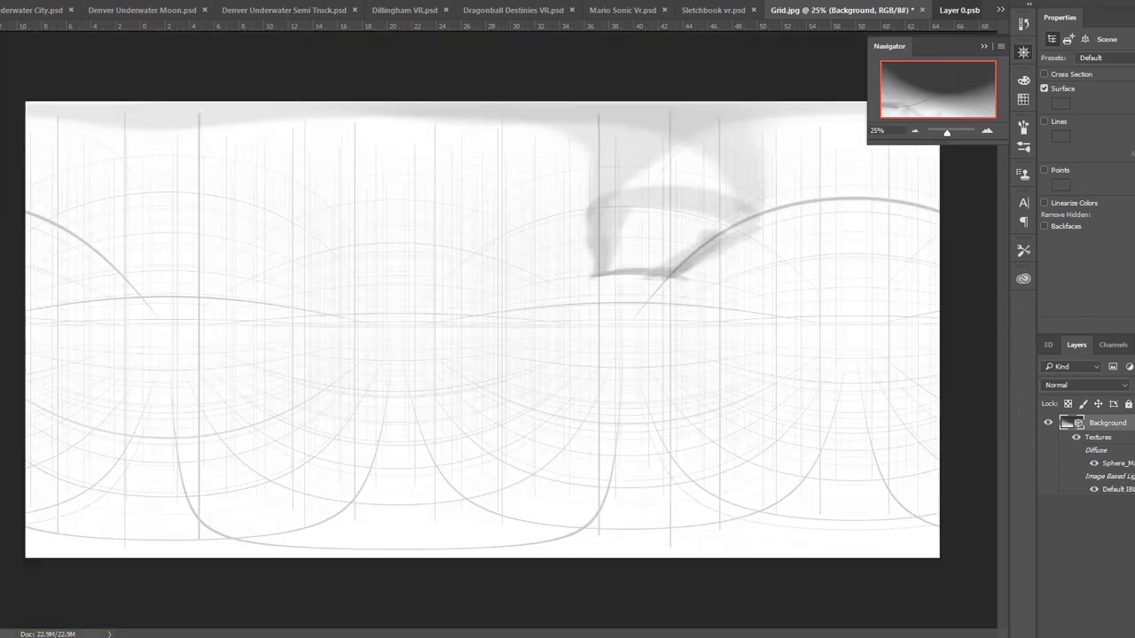
{"action": "key", "text": "ctrl+a"}
{"action": "left_click", "coordinate": [779, 10]}
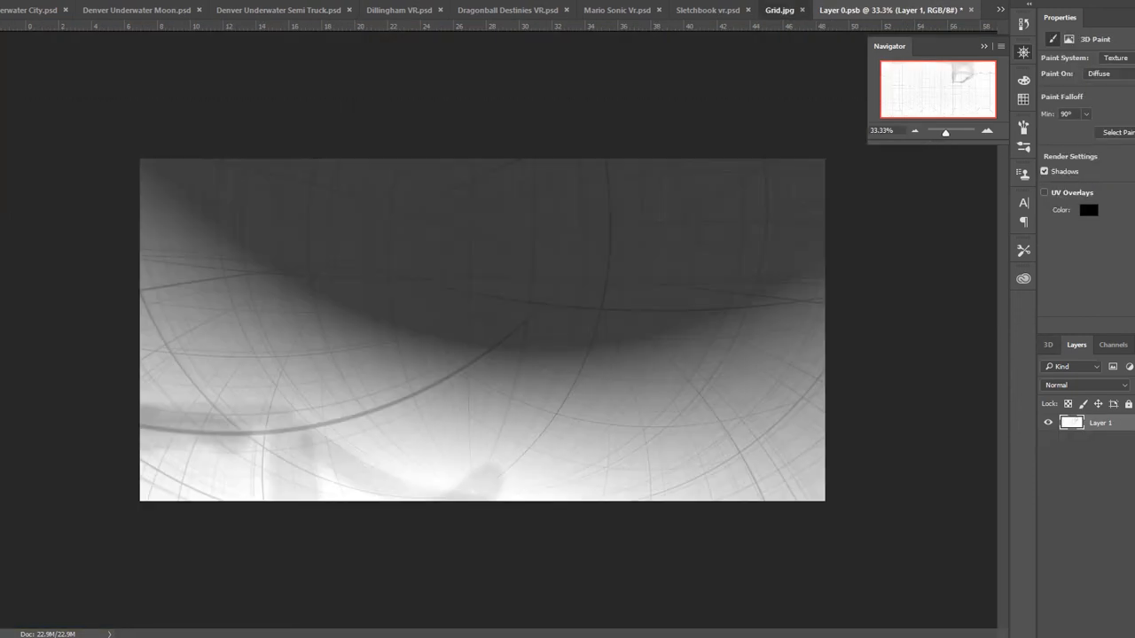
{"action": "key", "text": "ctrl+v"}
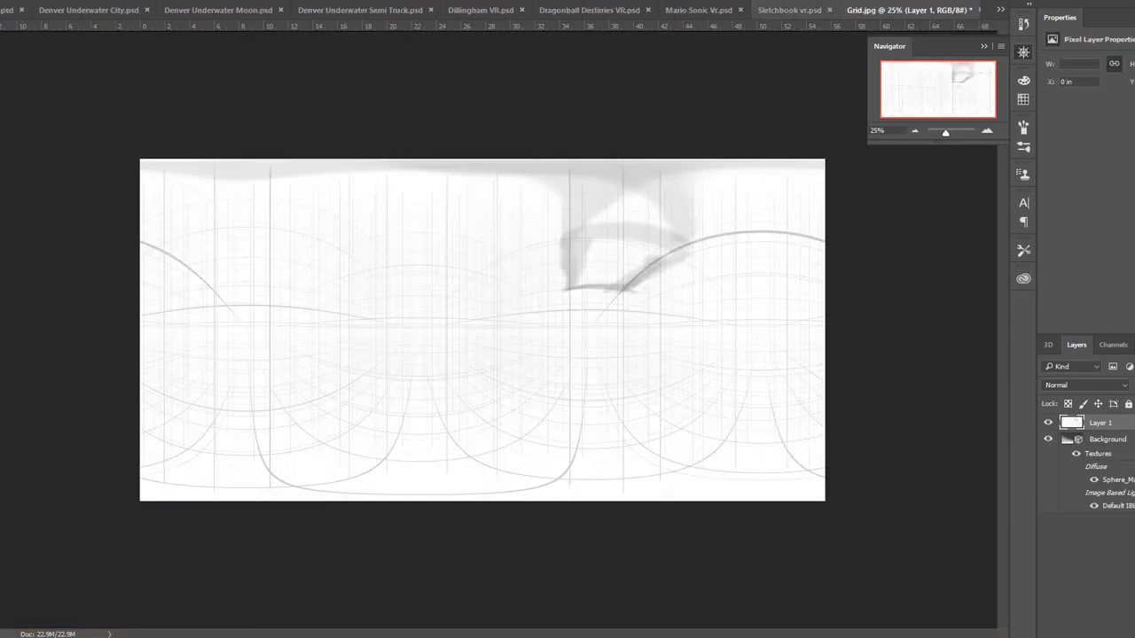
Step: Create a new mesh from the pasted Layer 1 using the Spherical Panorama mesh preset
{"action": "key", "text": "alt+d"}
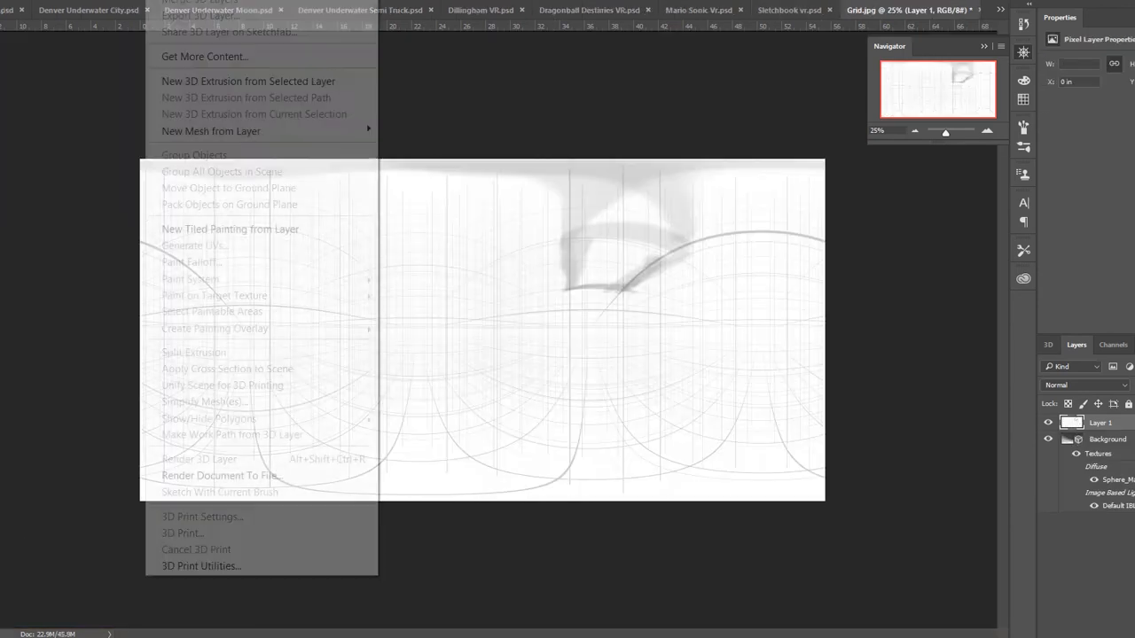
{"action": "mouse_move", "coordinate": [211, 130]}
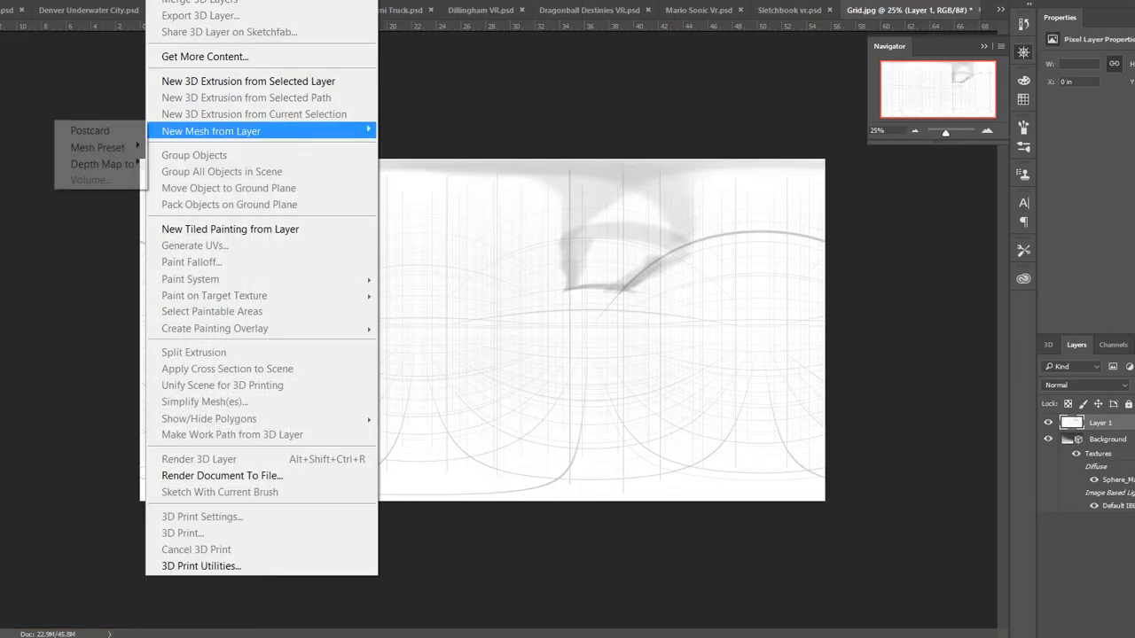
{"action": "mouse_move", "coordinate": [98, 147]}
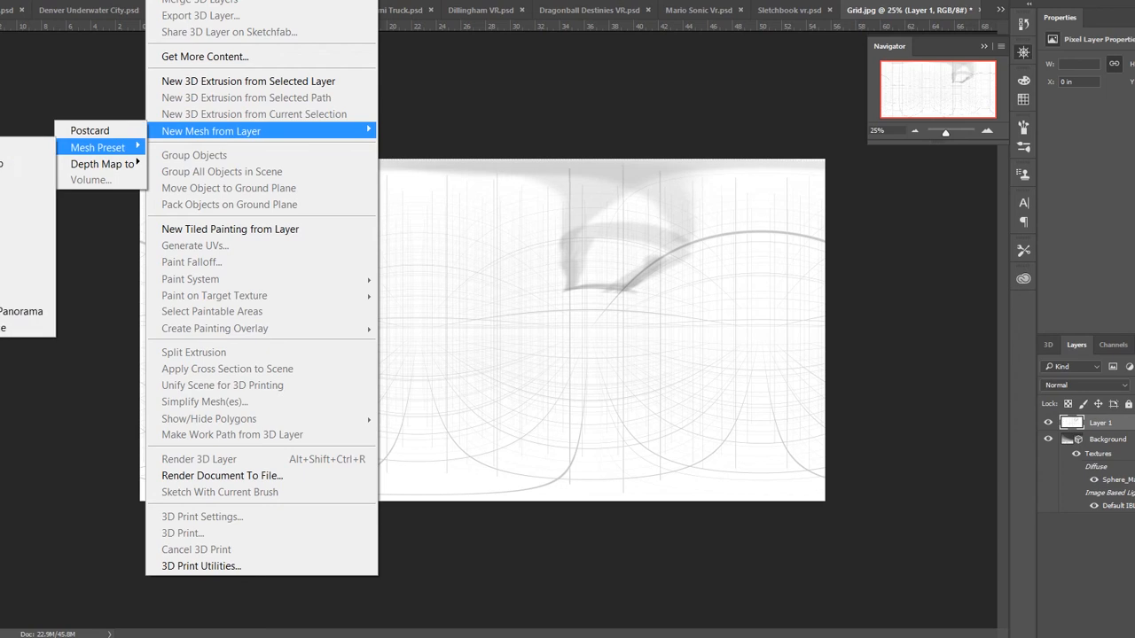
{"action": "left_click", "coordinate": [27, 311]}
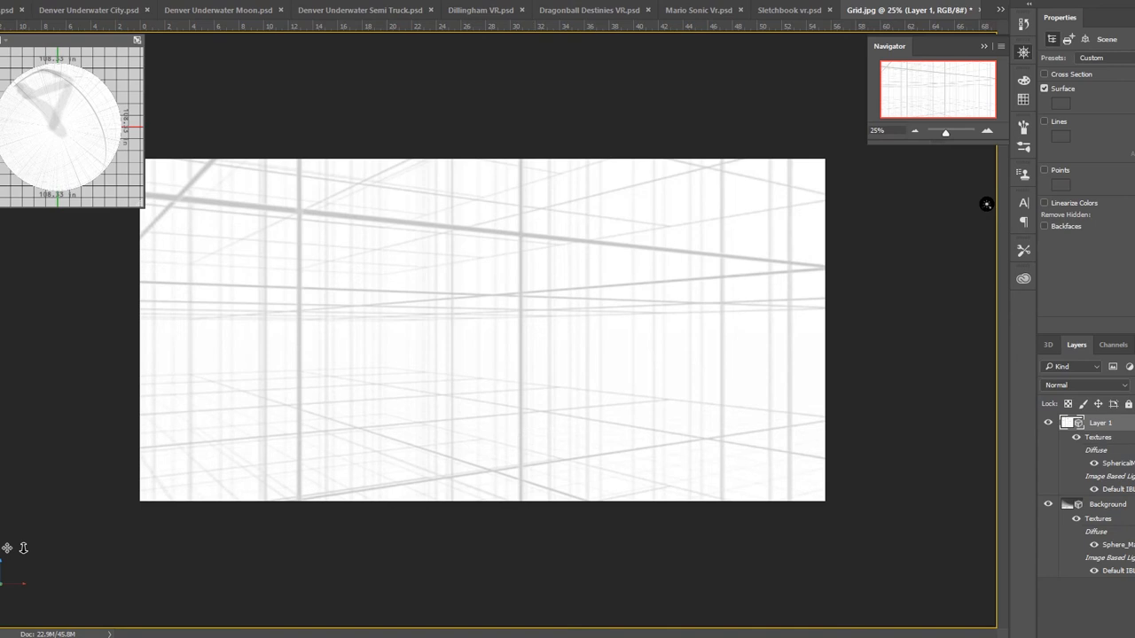
Step: Hide the Background 3D layer and add an empty Layer 2 above the panorama layer
{"action": "left_click_drag", "start_coordinate": [985, 204], "coordinate": [987, 231]}
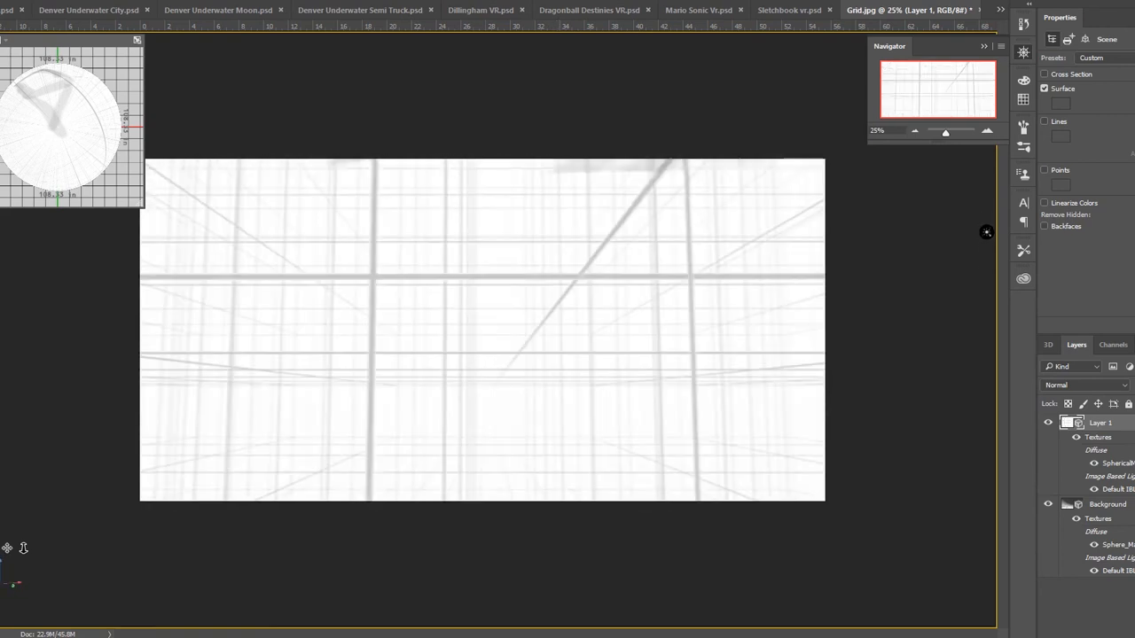
{"action": "left_click", "coordinate": [1048, 504]}
{"action": "key", "text": "ctrl+shift+alt+n"}
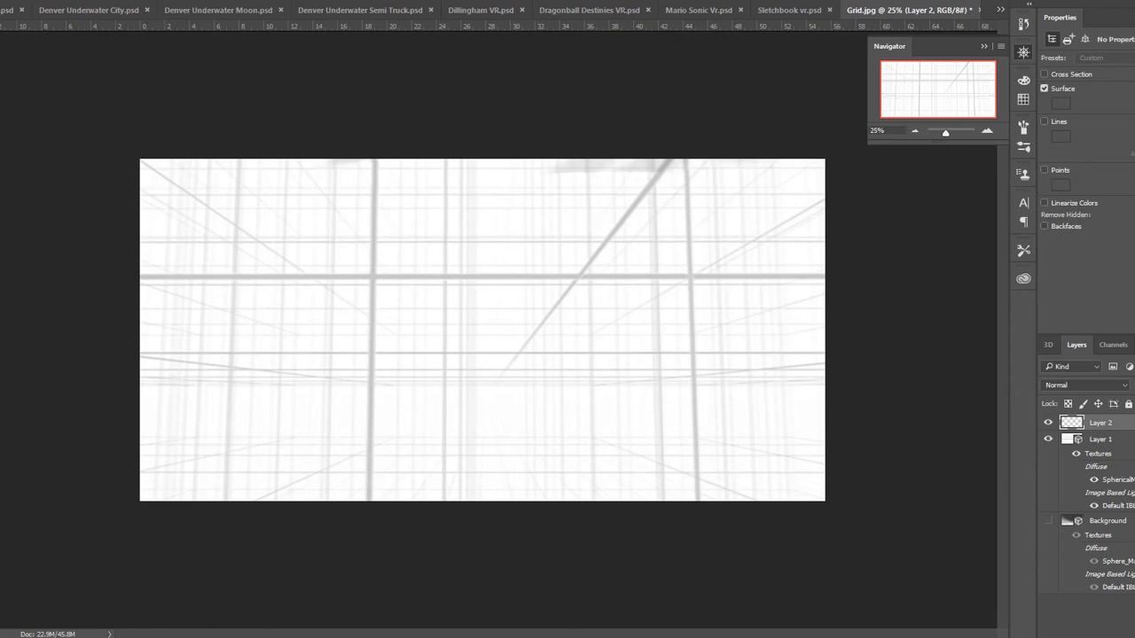
Step: Paint broad soft grey strokes directly on the panorama texture of Layer 1, around the middle of the grid
{"action": "left_click", "coordinate": [1100, 439]}
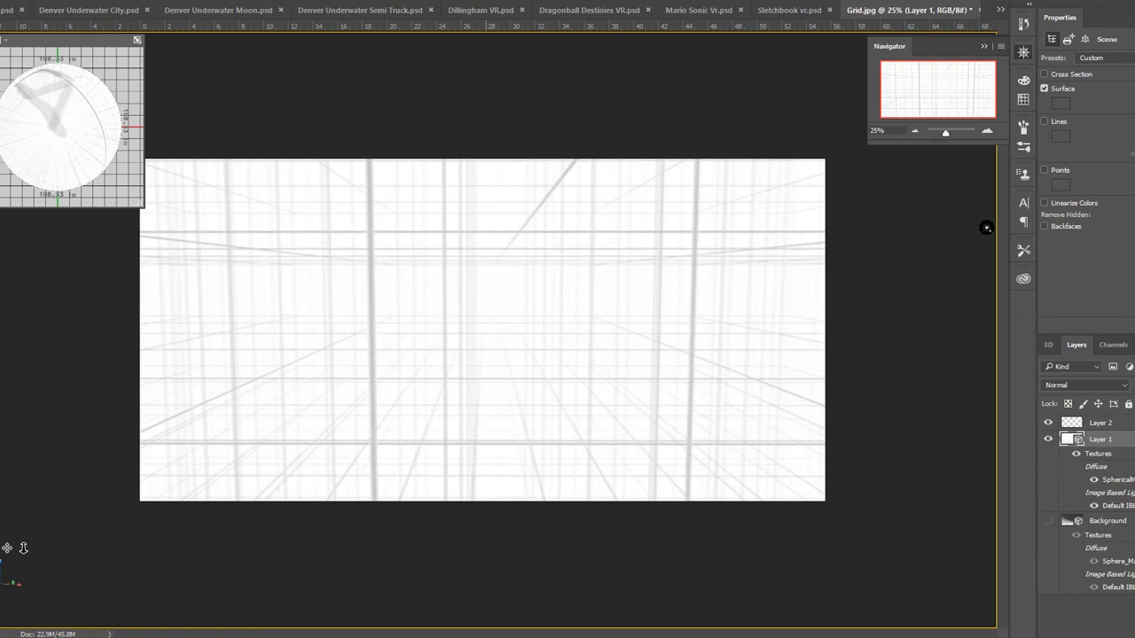
{"action": "key", "text": "b"}
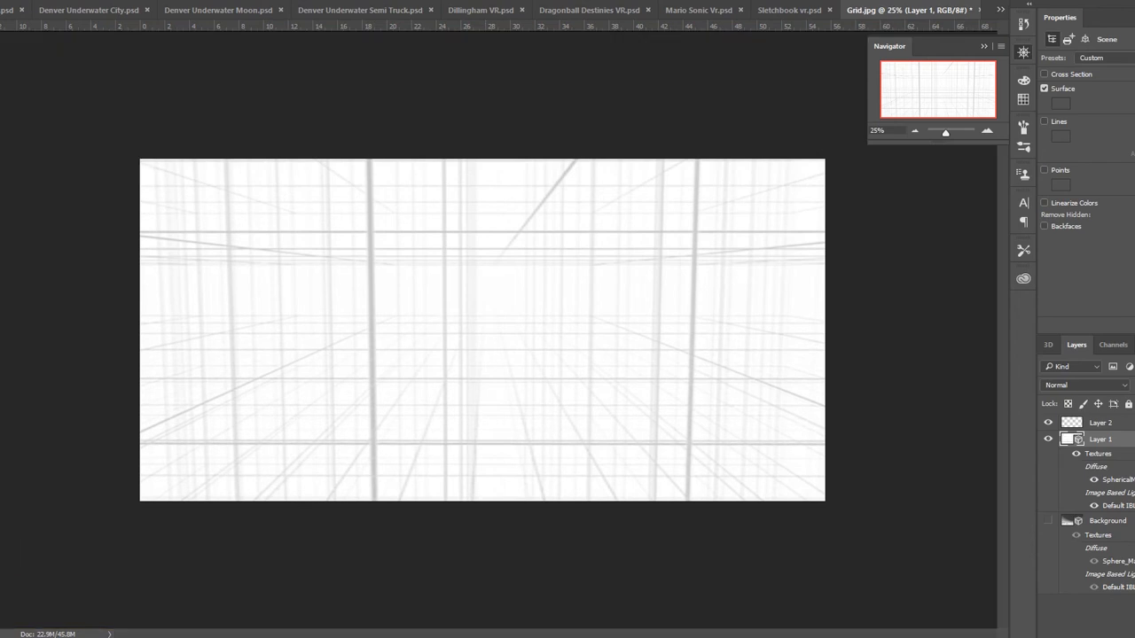
{"action": "mouse_move", "coordinate": [474, 315]}
{"action": "left_mouse_down"}
{"action": "mouse_move", "coordinate": [500, 272]}
{"action": "mouse_move", "coordinate": [510, 312]}
{"action": "left_mouse_up"}
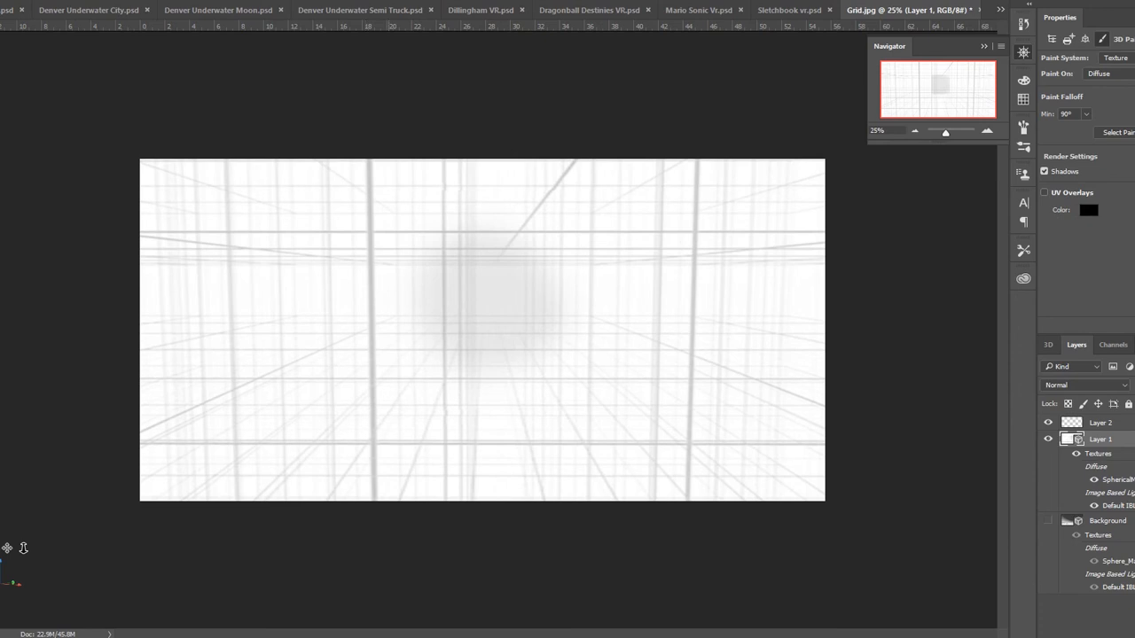
{"action": "mouse_move", "coordinate": [379, 212]}
{"action": "left_mouse_down"}
{"action": "mouse_move", "coordinate": [341, 292]}
{"action": "mouse_move", "coordinate": [342, 408]}
{"action": "mouse_move", "coordinate": [346, 204]}
{"action": "mouse_move", "coordinate": [421, 204]}
{"action": "mouse_move", "coordinate": [479, 239]}
{"action": "mouse_move", "coordinate": [592, 213]}
{"action": "left_mouse_up"}
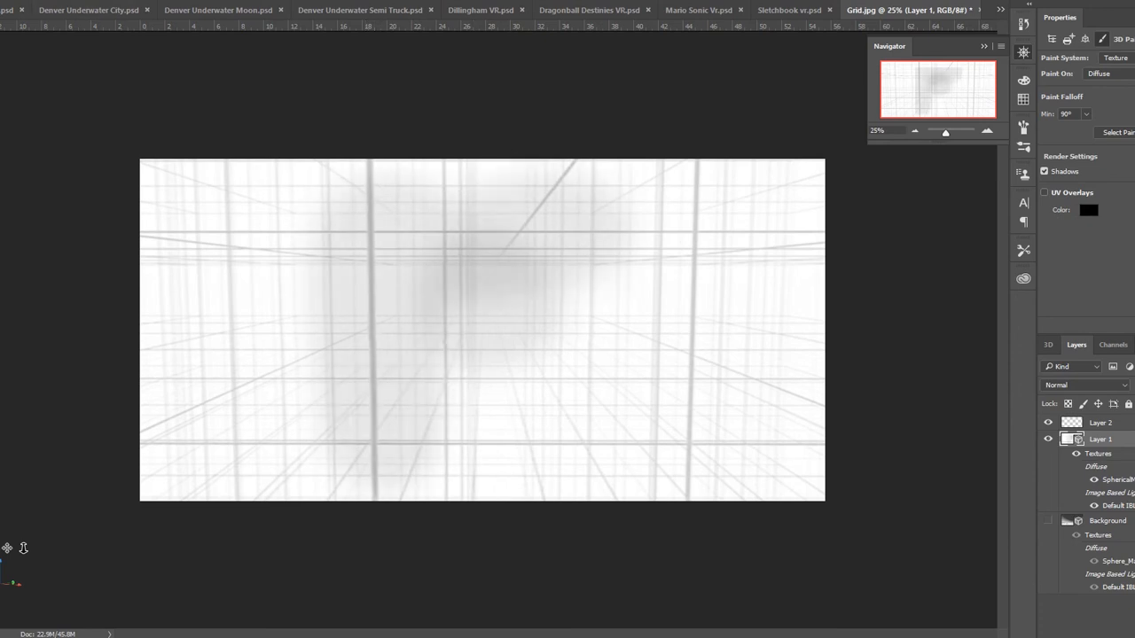
Step: Set the brush hardness to 100% and try hard-edged box lines directly on Layer 1, undoing the last stroke
{"action": "left_click", "coordinate": [11, 3]}
{"action": "type", "text": "100"}
{"action": "key", "text": "Return"}
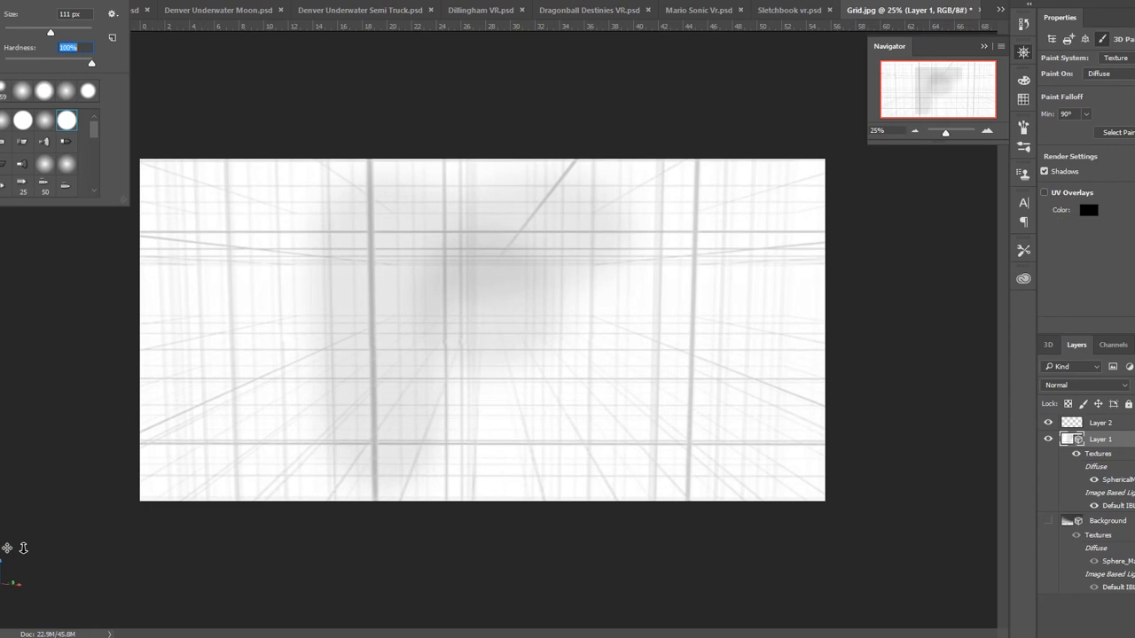
{"action": "mouse_move", "coordinate": [373, 222]}
{"action": "left_mouse_down"}
{"action": "mouse_move", "coordinate": [387, 463]}
{"action": "mouse_move", "coordinate": [355, 221]}
{"action": "mouse_move", "coordinate": [670, 226]}
{"action": "mouse_move", "coordinate": [709, 250]}
{"action": "mouse_move", "coordinate": [725, 403]}
{"action": "mouse_move", "coordinate": [722, 447]}
{"action": "mouse_move", "coordinate": [705, 456]}
{"action": "mouse_move", "coordinate": [370, 459]}
{"action": "left_mouse_up"}
{"action": "key", "text": "ctrl+z"}
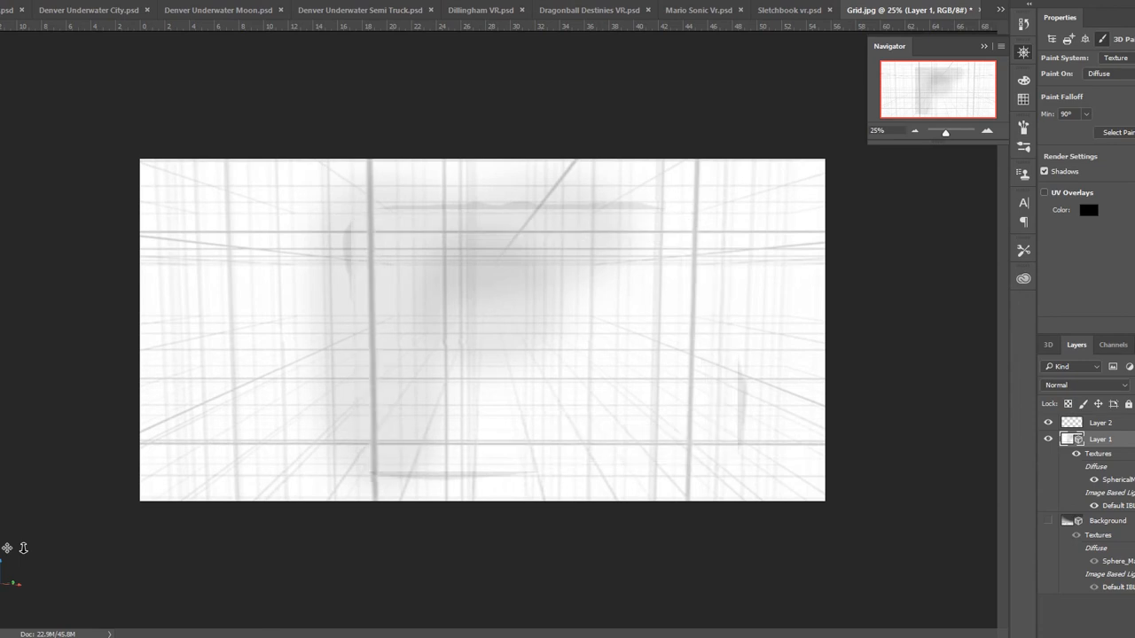
Step: Draw a rough box outline along the grid lines on Layer 2 and merge it down into Layer 1
{"action": "left_click", "coordinate": [1100, 423]}
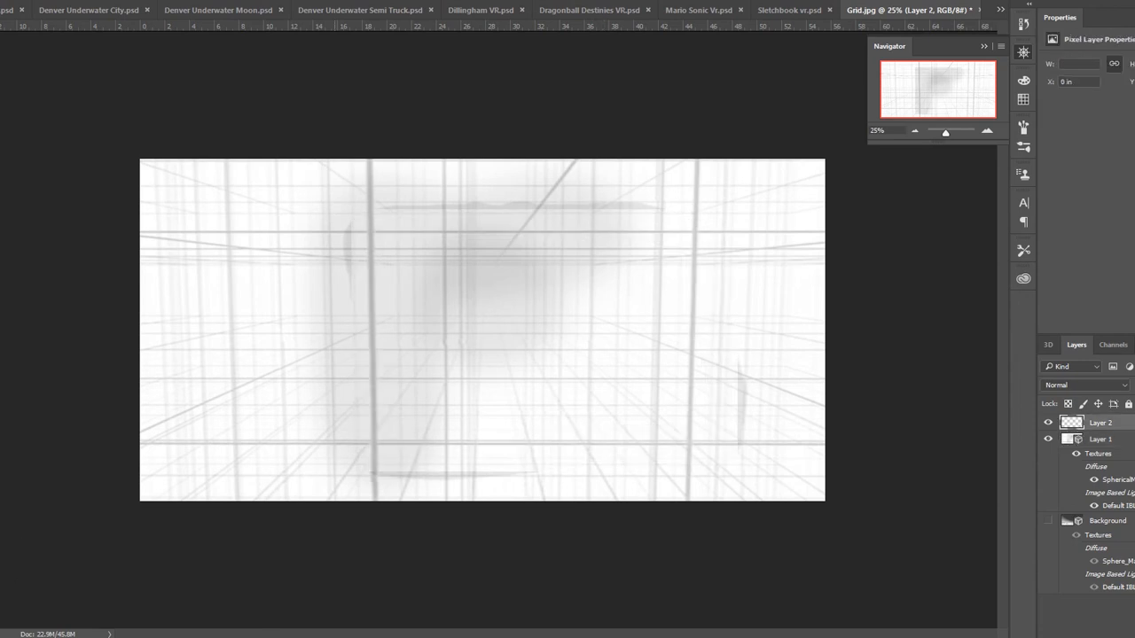
{"action": "mouse_move", "coordinate": [349, 297]}
{"action": "left_mouse_down"}
{"action": "mouse_move", "coordinate": [343, 163]}
{"action": "mouse_move", "coordinate": [396, 392]}
{"action": "mouse_move", "coordinate": [392, 430]}
{"action": "mouse_move", "coordinate": [378, 422]}
{"action": "mouse_move", "coordinate": [374, 233]}
{"action": "mouse_move", "coordinate": [486, 209]}
{"action": "mouse_move", "coordinate": [655, 218]}
{"action": "mouse_move", "coordinate": [698, 239]}
{"action": "mouse_move", "coordinate": [735, 459]}
{"action": "mouse_move", "coordinate": [479, 477]}
{"action": "mouse_move", "coordinate": [377, 459]}
{"action": "mouse_move", "coordinate": [380, 447]}
{"action": "mouse_move", "coordinate": [645, 413]}
{"action": "mouse_move", "coordinate": [684, 450]}
{"action": "left_mouse_up"}
{"action": "key", "text": "ctrl+z"}
{"action": "key", "text": "ctrl+z"}
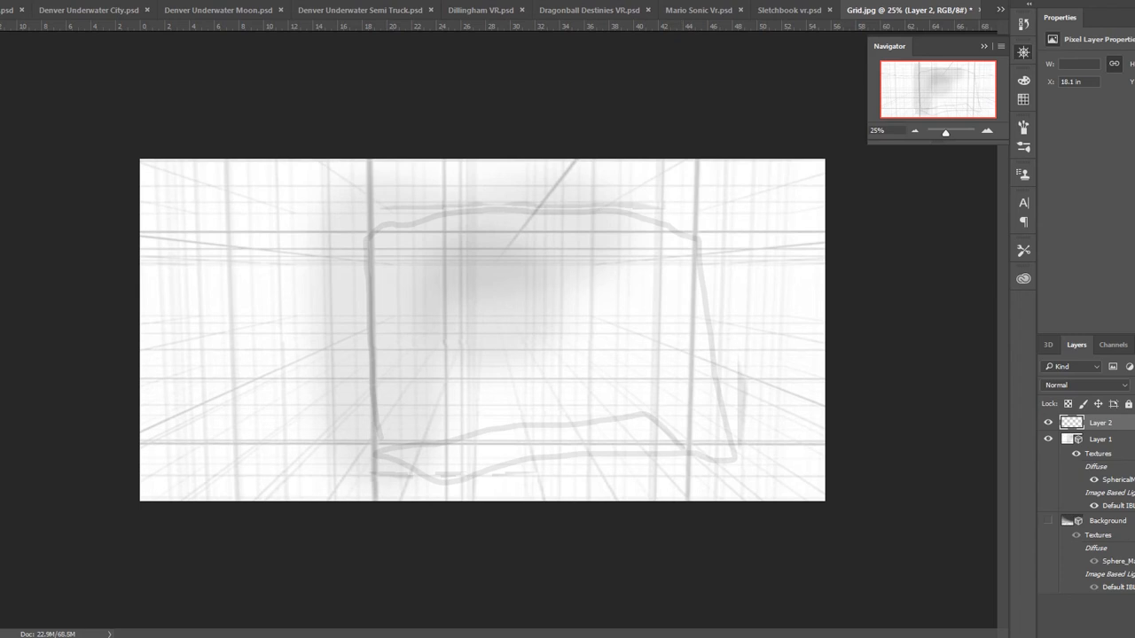
{"action": "right_click", "coordinate": [1100, 423]}
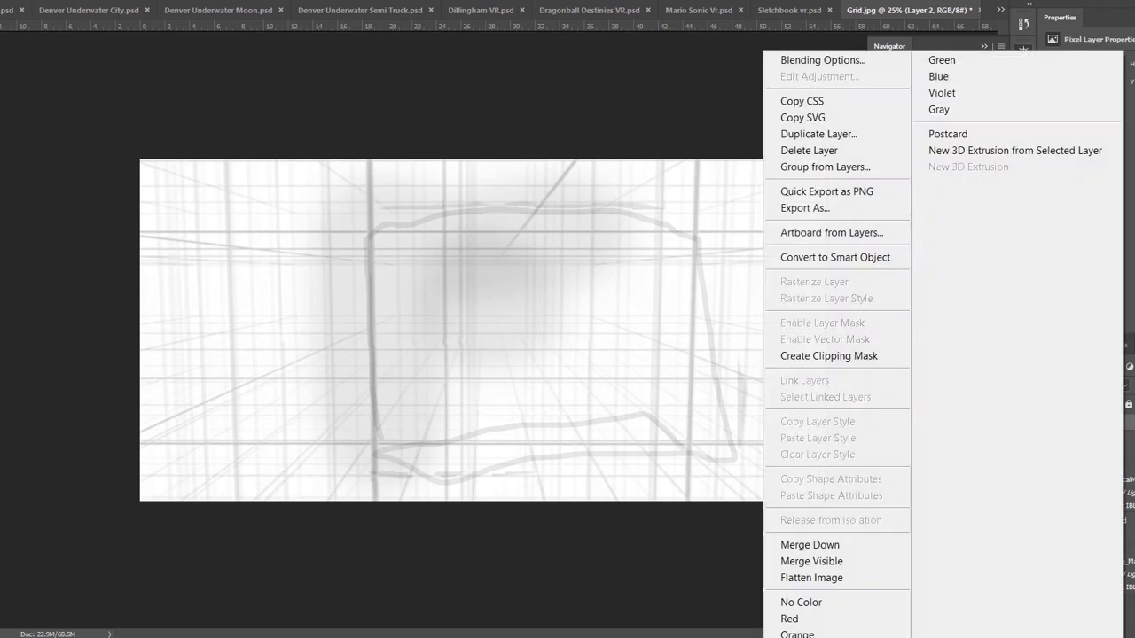
{"action": "left_click", "coordinate": [809, 544]}
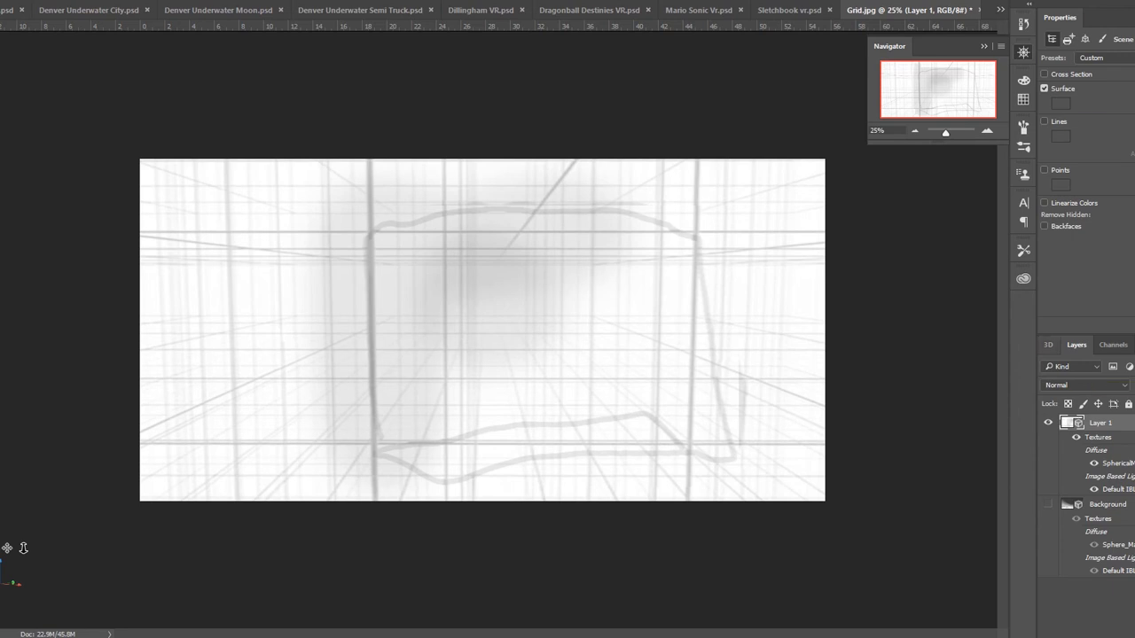
Step: Examine the 3D properties of the environment, scene, current view and panorama mesh, including its coordinates and paint settings
{"action": "left_click", "coordinate": [1048, 345]}
{"action": "left_click", "coordinate": [1088, 384]}
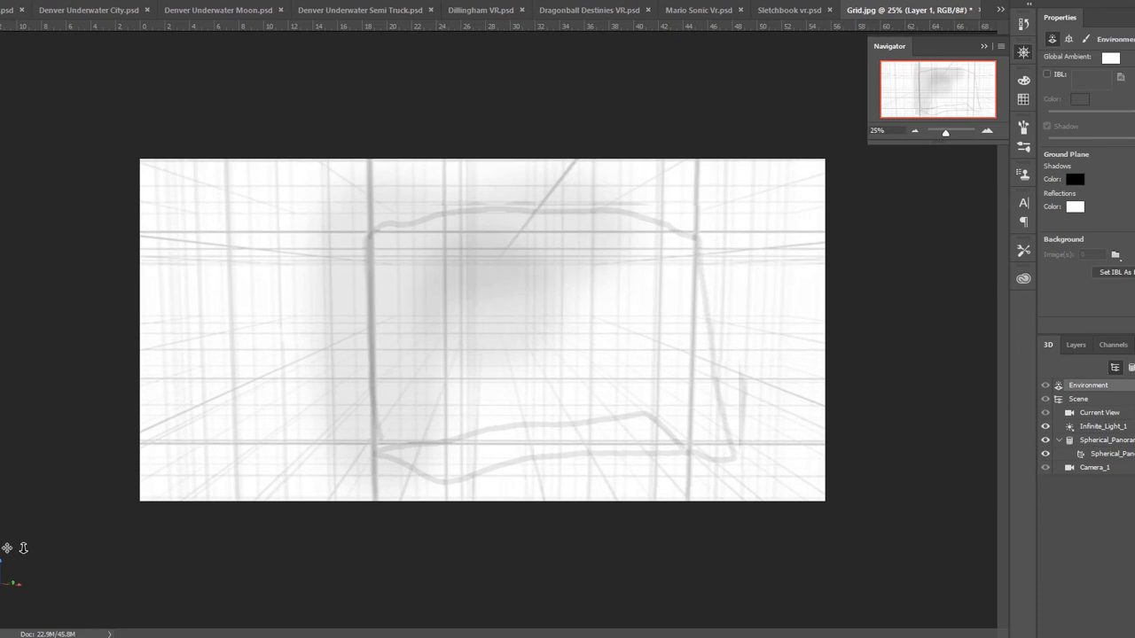
{"action": "left_click", "coordinate": [1068, 39]}
{"action": "left_click", "coordinate": [1052, 39]}
{"action": "left_click", "coordinate": [1078, 399]}
{"action": "left_click", "coordinate": [1099, 412]}
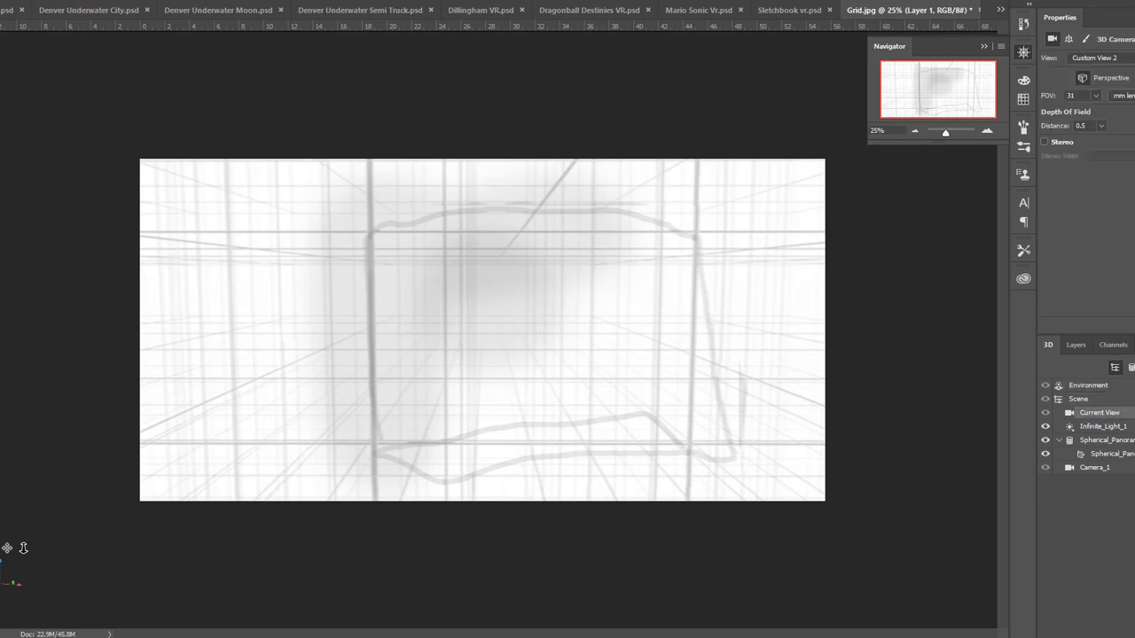
{"action": "left_click", "coordinate": [1105, 440]}
{"action": "left_click", "coordinate": [1068, 39]}
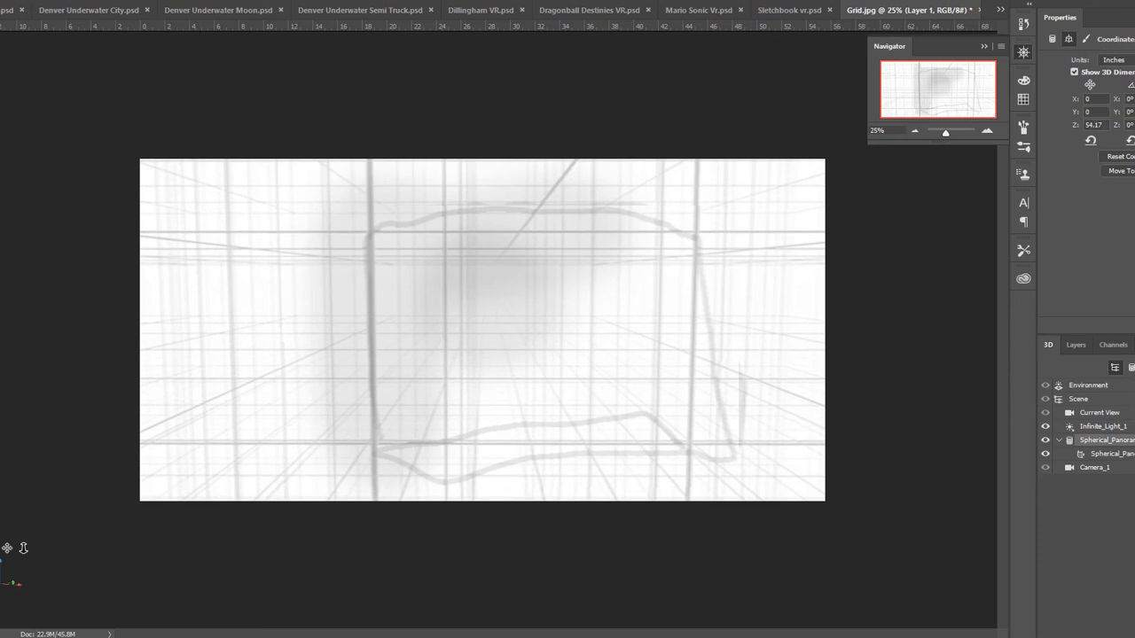
{"action": "left_click", "coordinate": [1085, 39]}
{"action": "left_click", "coordinate": [1115, 57]}
{"action": "left_click", "coordinate": [1115, 69]}
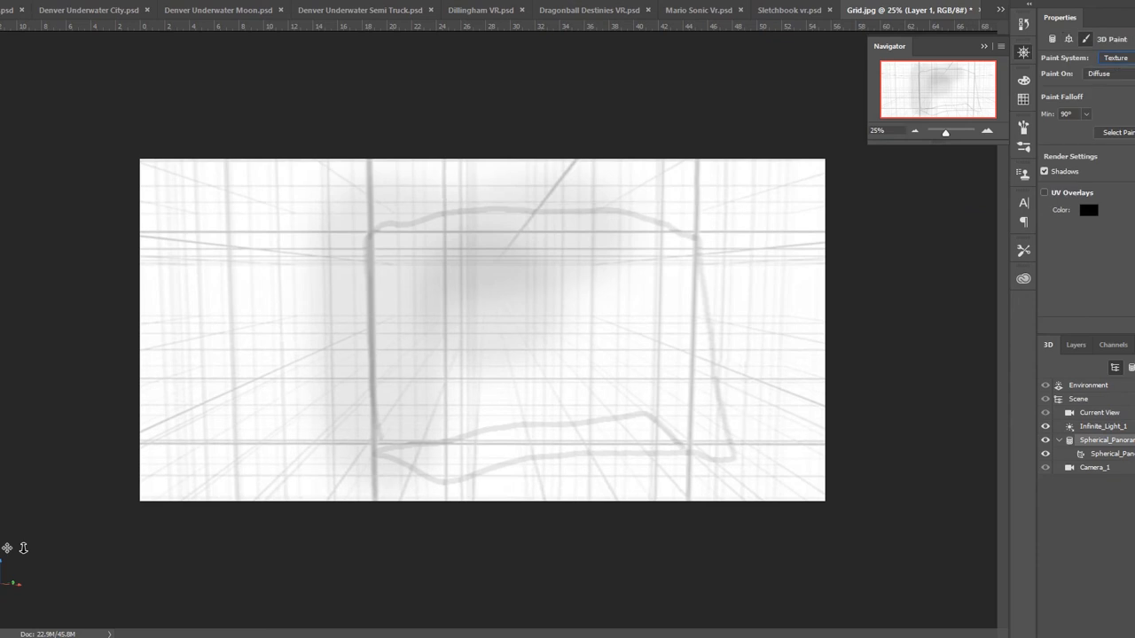
{"action": "left_click", "coordinate": [1108, 73]}
{"action": "left_click", "coordinate": [1099, 84]}
{"action": "left_click", "coordinate": [1078, 399]}
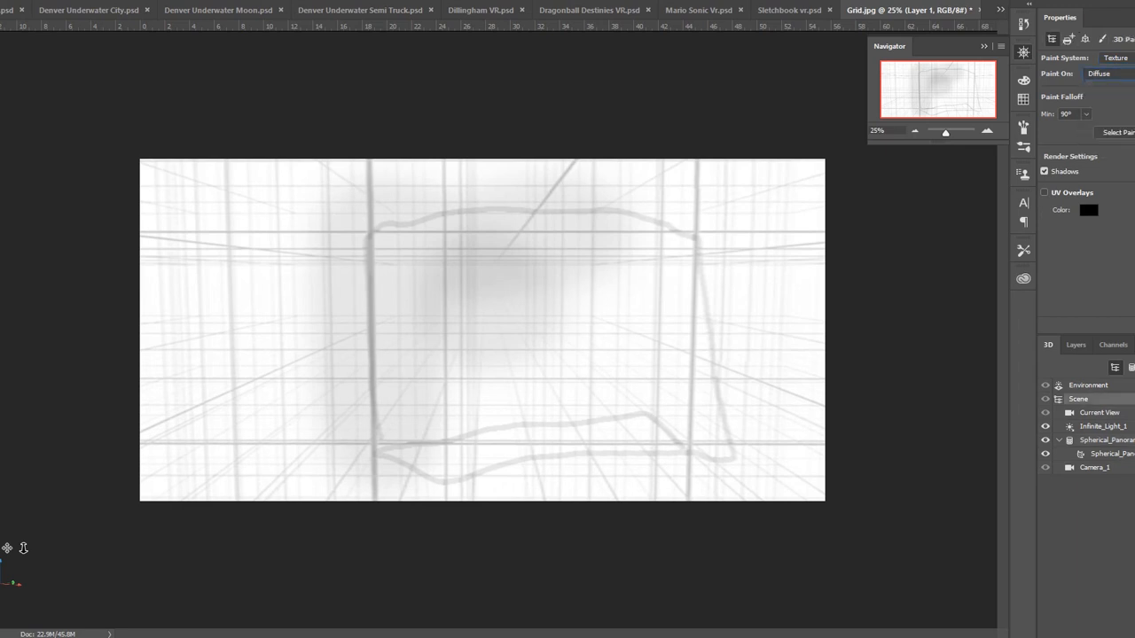
Step: Open the diffuse texture of the Spherical Panorama material for editing
{"action": "left_click", "coordinate": [1108, 453]}
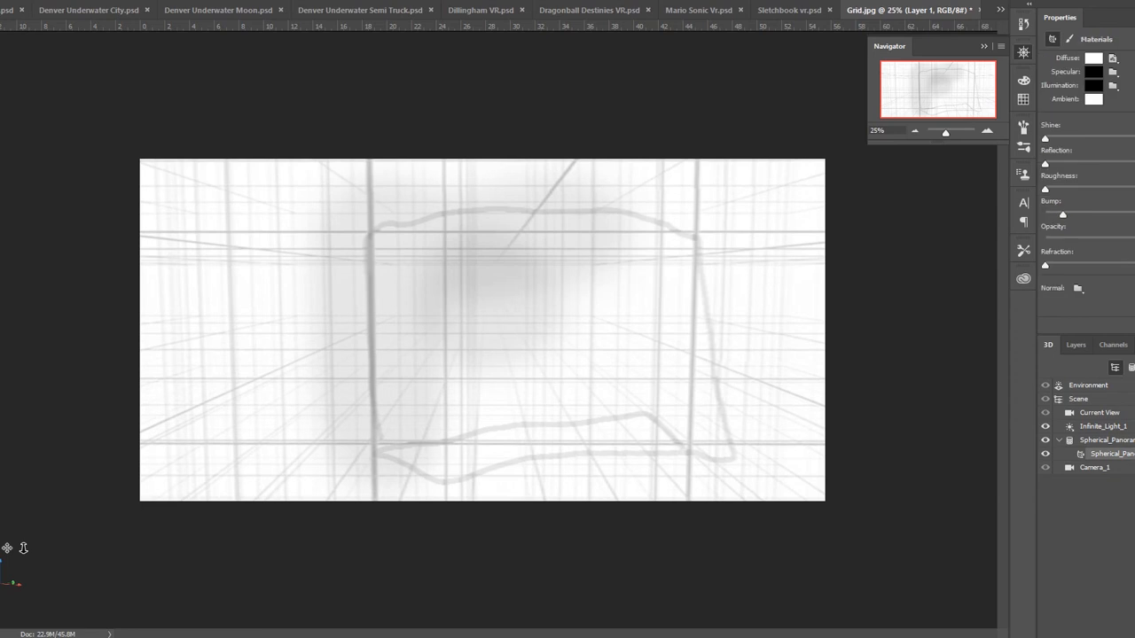
{"action": "left_click", "coordinate": [1112, 57]}
{"action": "left_click", "coordinate": [1121, 76]}
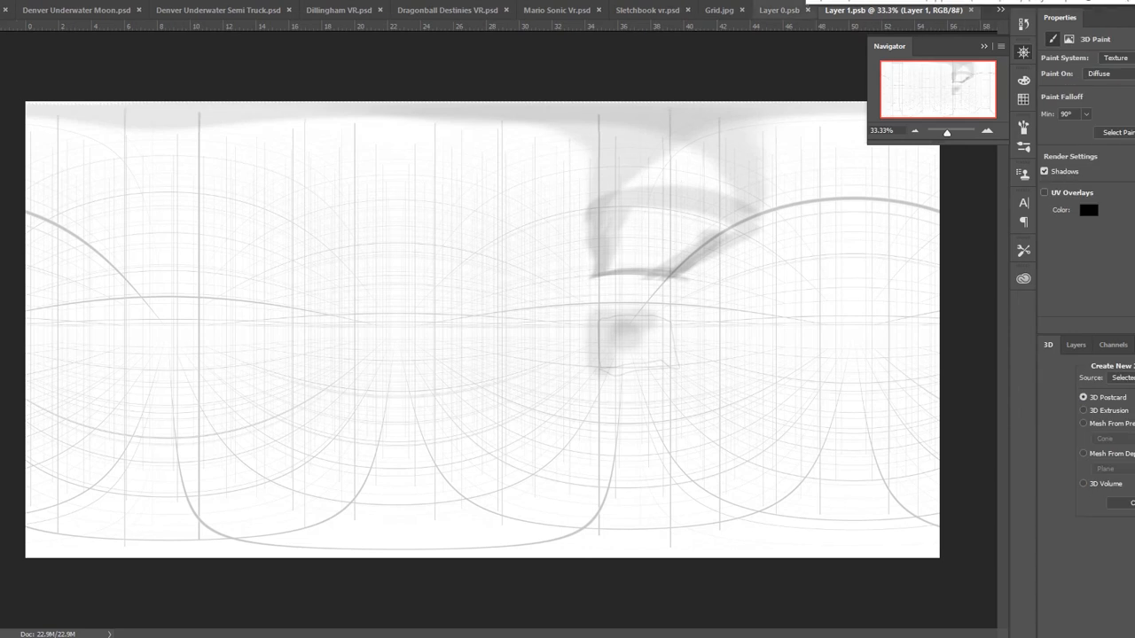
Step: Close Layer 0.psb without saving its changes and show the layers of Layer 1.psb
{"action": "key", "text": "ctrl+w"}
{"action": "key", "text": "ctrl+w"}
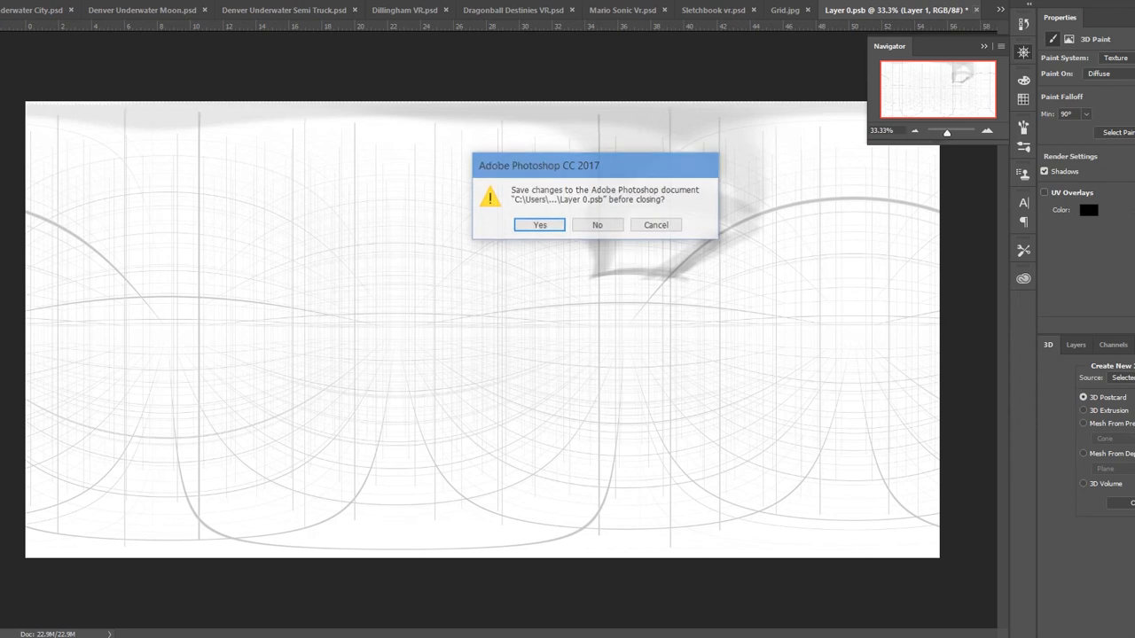
{"action": "left_click", "coordinate": [597, 225]}
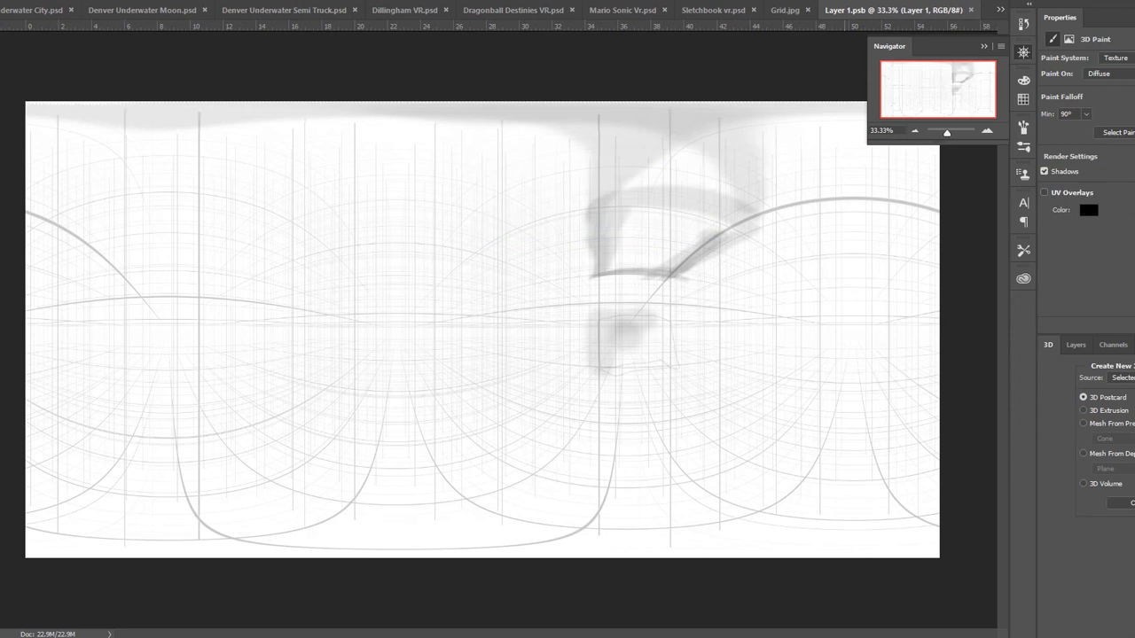
{"action": "key", "text": "F7"}
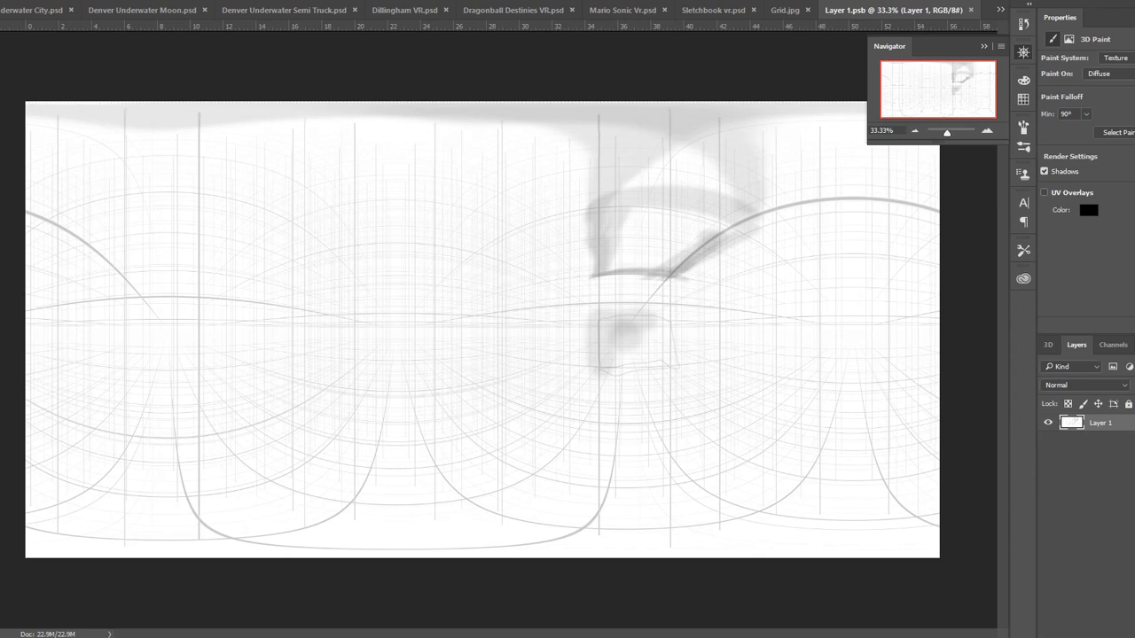
Step: Draw two rough box outlines along the grid lines on a new layer of Layer 1.psb and merge it down
{"action": "key", "text": "ctrl+shift+alt+n"}
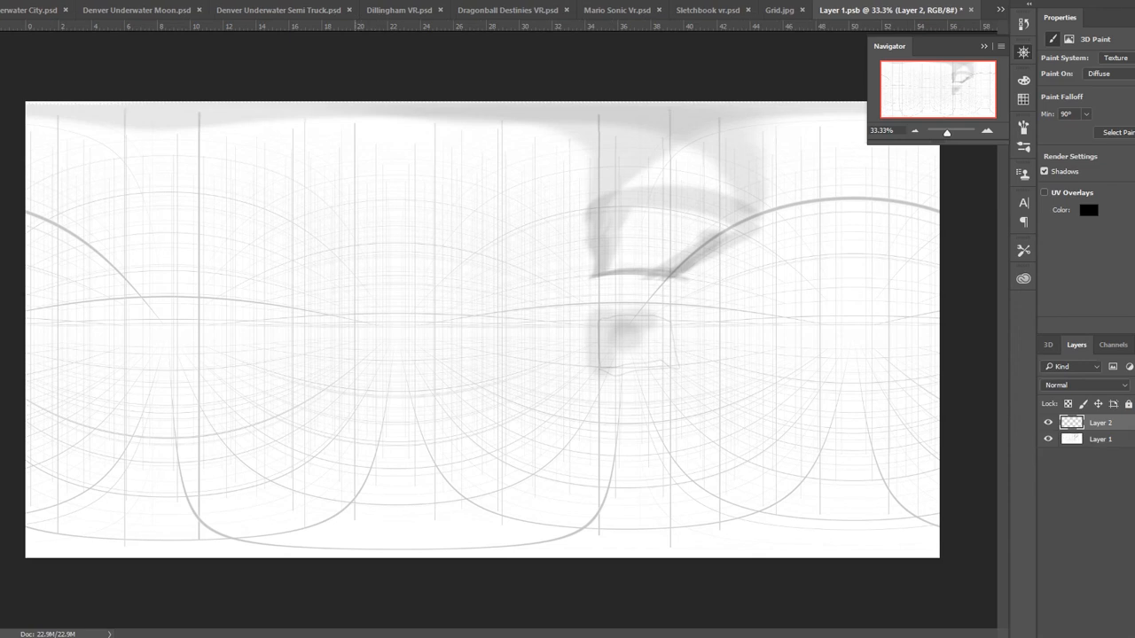
{"action": "mouse_move", "coordinate": [354, 315]}
{"action": "left_mouse_down"}
{"action": "mouse_move", "coordinate": [354, 383]}
{"action": "mouse_move", "coordinate": [345, 316]}
{"action": "mouse_move", "coordinate": [429, 318]}
{"action": "mouse_move", "coordinate": [449, 395]}
{"action": "mouse_move", "coordinate": [335, 411]}
{"action": "mouse_move", "coordinate": [355, 336]}
{"action": "left_mouse_up"}
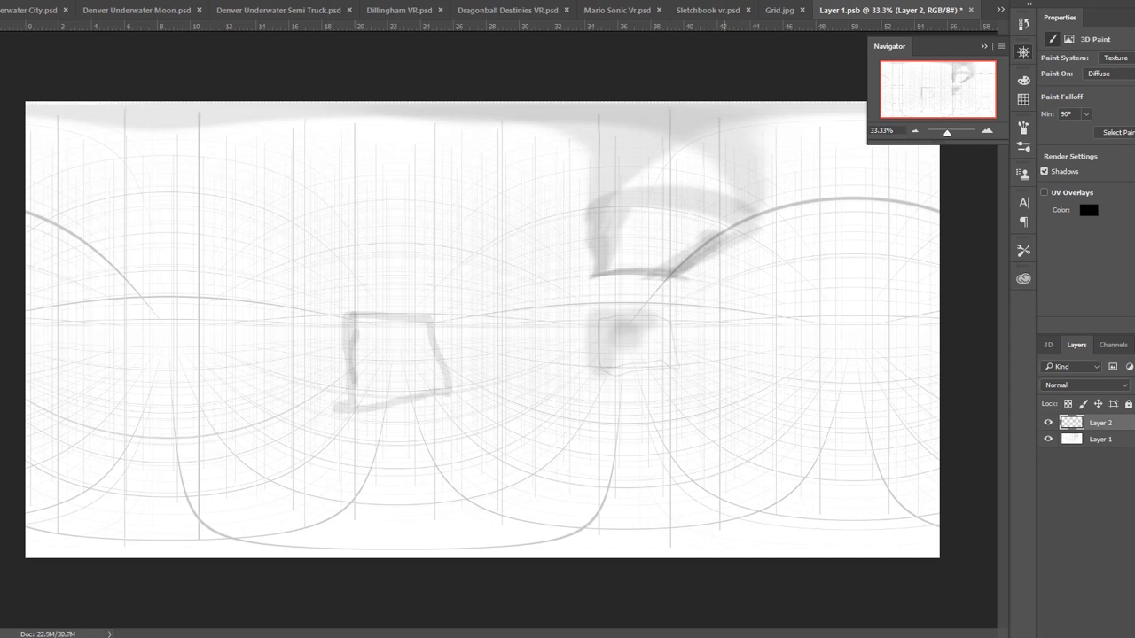
{"action": "mouse_move", "coordinate": [721, 307]}
{"action": "left_mouse_down"}
{"action": "mouse_move", "coordinate": [720, 357]}
{"action": "mouse_move", "coordinate": [773, 349]}
{"action": "mouse_move", "coordinate": [772, 319]}
{"action": "mouse_move", "coordinate": [726, 308]}
{"action": "left_mouse_up"}
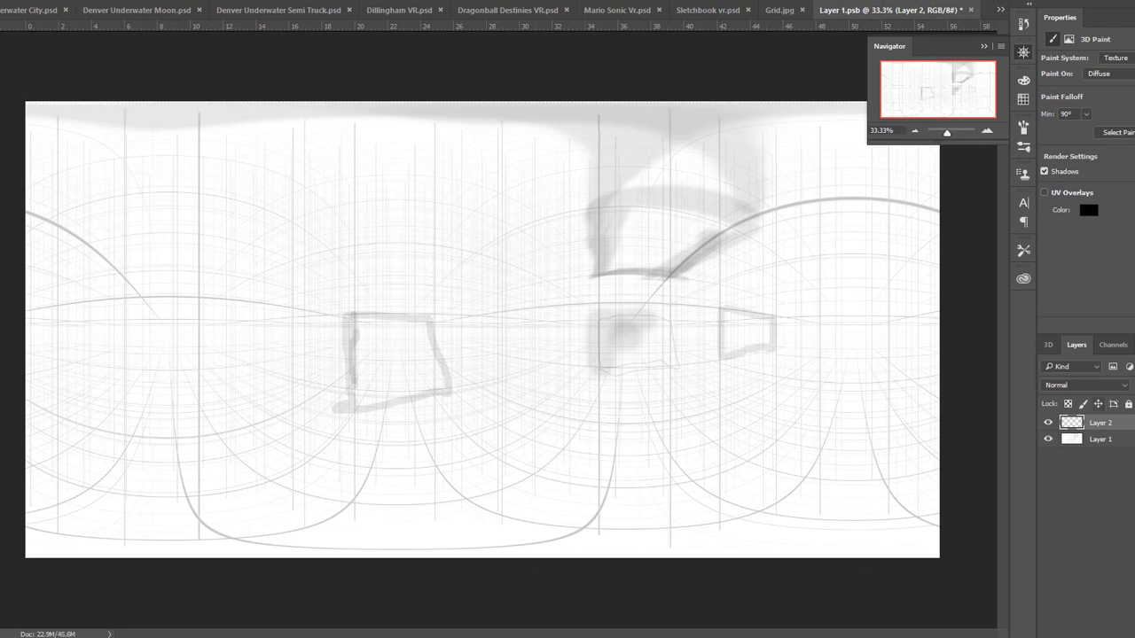
{"action": "right_click", "coordinate": [1099, 422]}
{"action": "left_click", "coordinate": [820, 544]}
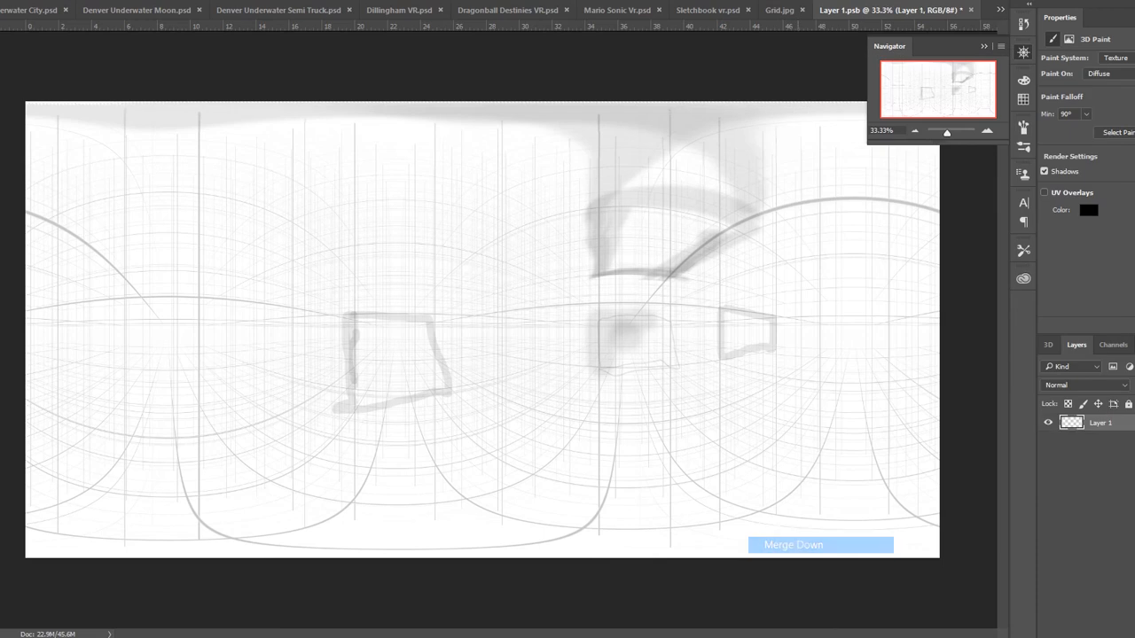
Step: Switch to Grid.jpg and turn the 3D camera to examine the smaller box outline from inside the panorama
{"action": "left_click", "coordinate": [779, 10]}
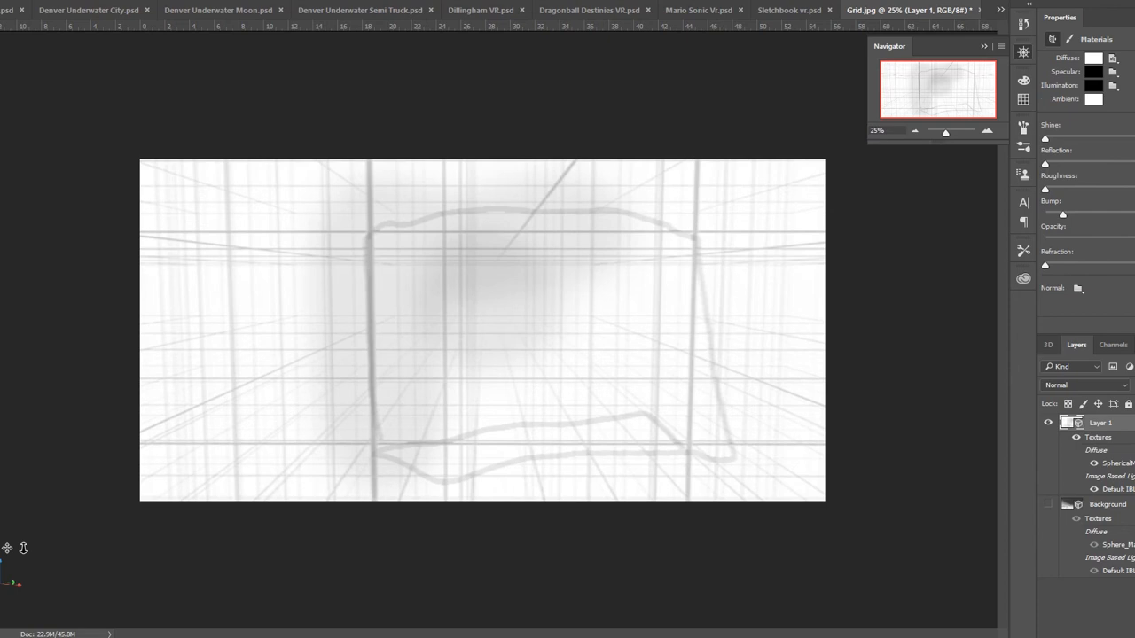
{"action": "left_click", "coordinate": [987, 227]}
{"action": "mouse_move", "coordinate": [482, 329]}
{"action": "left_mouse_down"}
{"action": "mouse_move", "coordinate": [603, 320]}
{"action": "mouse_move", "coordinate": [643, 333]}
{"action": "mouse_move", "coordinate": [37, 414]}
{"action": "mouse_move", "coordinate": [482, 500]}
{"action": "mouse_move", "coordinate": [462, 220]}
{"action": "mouse_move", "coordinate": [484, 249]}
{"action": "mouse_move", "coordinate": [489, 398]}
{"action": "left_mouse_up"}
{"action": "left_click_drag", "start_coordinate": [986, 168], "coordinate": [986, 179]}
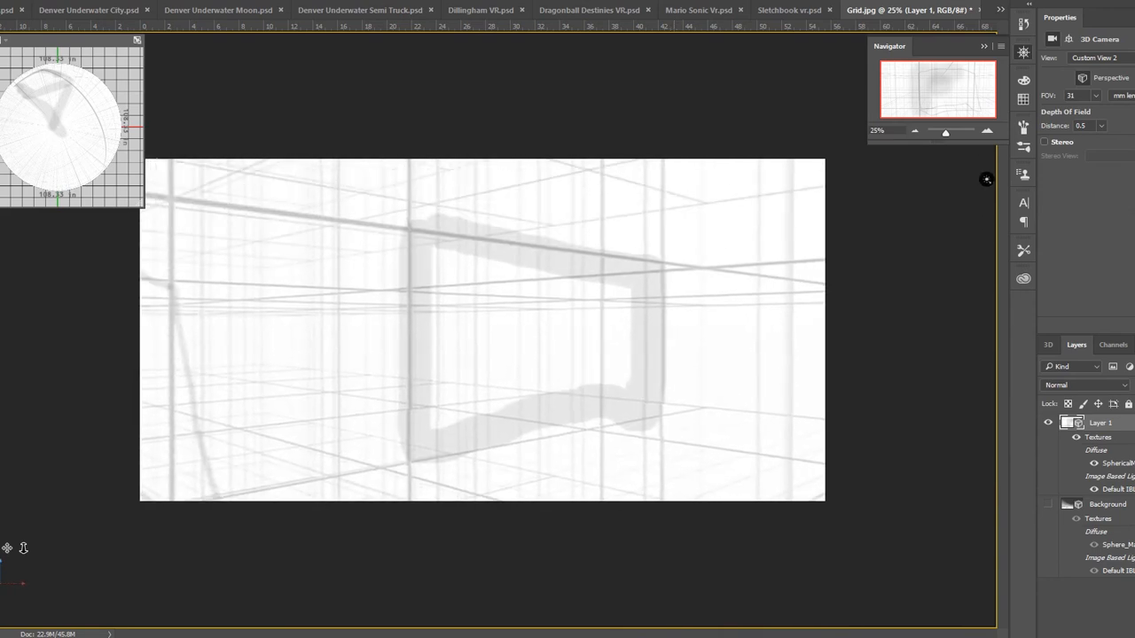
Step: Compare the drawn boxes on the flat texture in Layer 1.psb with their appearance in the Grid.jpg panorama
{"action": "left_click", "coordinate": [1000, 9]}
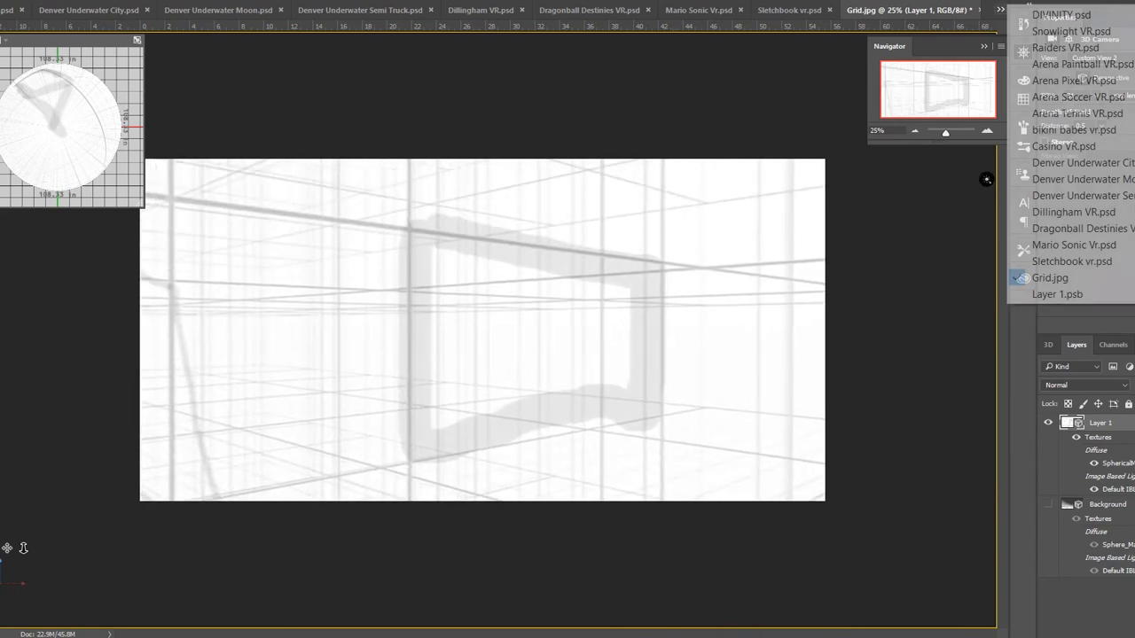
{"action": "left_click", "coordinate": [1057, 294]}
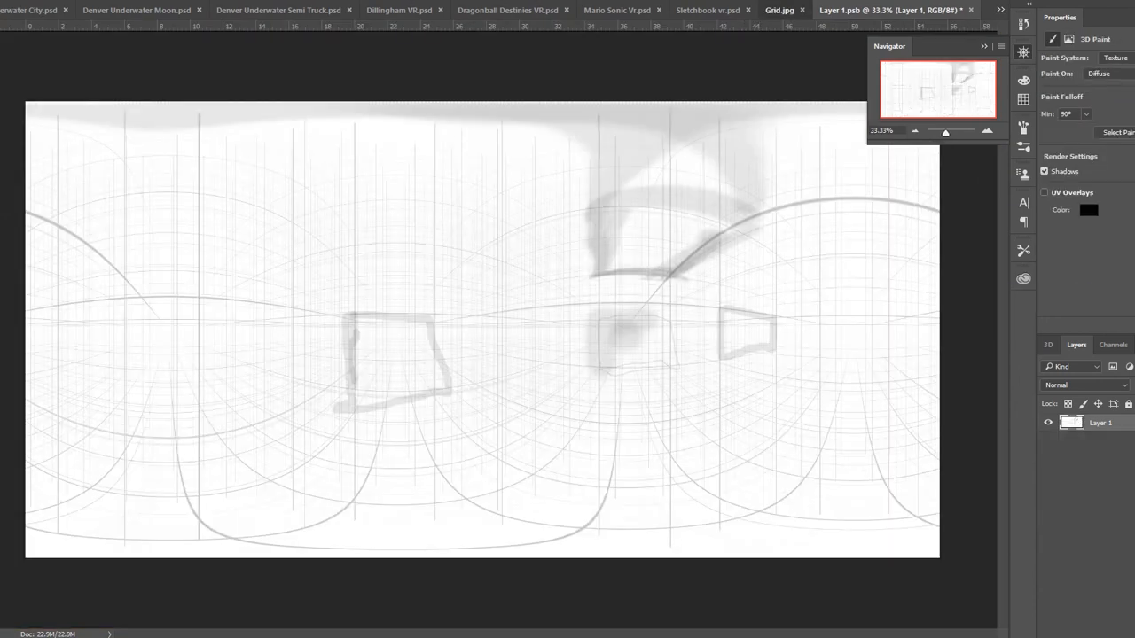
{"action": "left_click", "coordinate": [779, 10]}
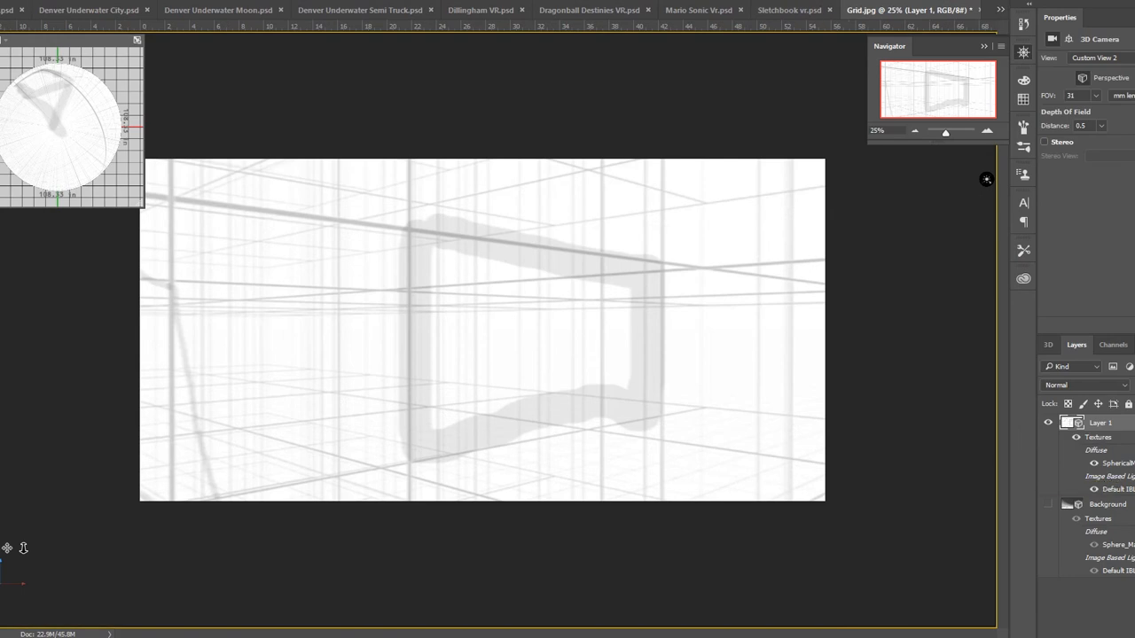
{"action": "left_click", "coordinate": [1000, 9]}
{"action": "left_click", "coordinate": [1000, 10]}
{"action": "left_click", "coordinate": [999, 10]}
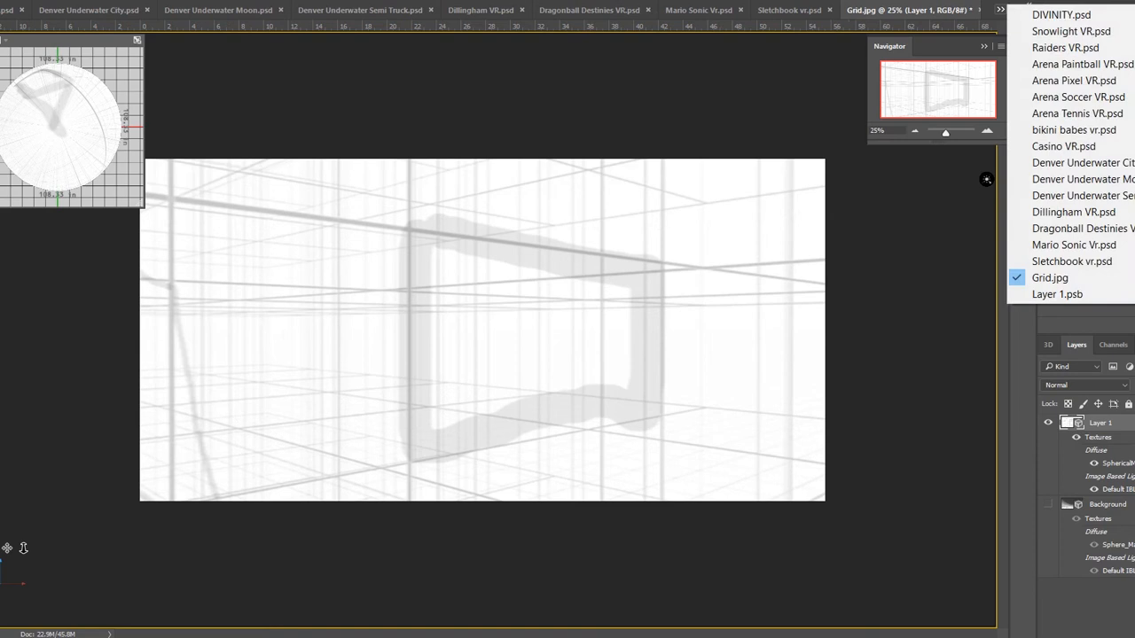
{"action": "left_click", "coordinate": [1056, 294]}
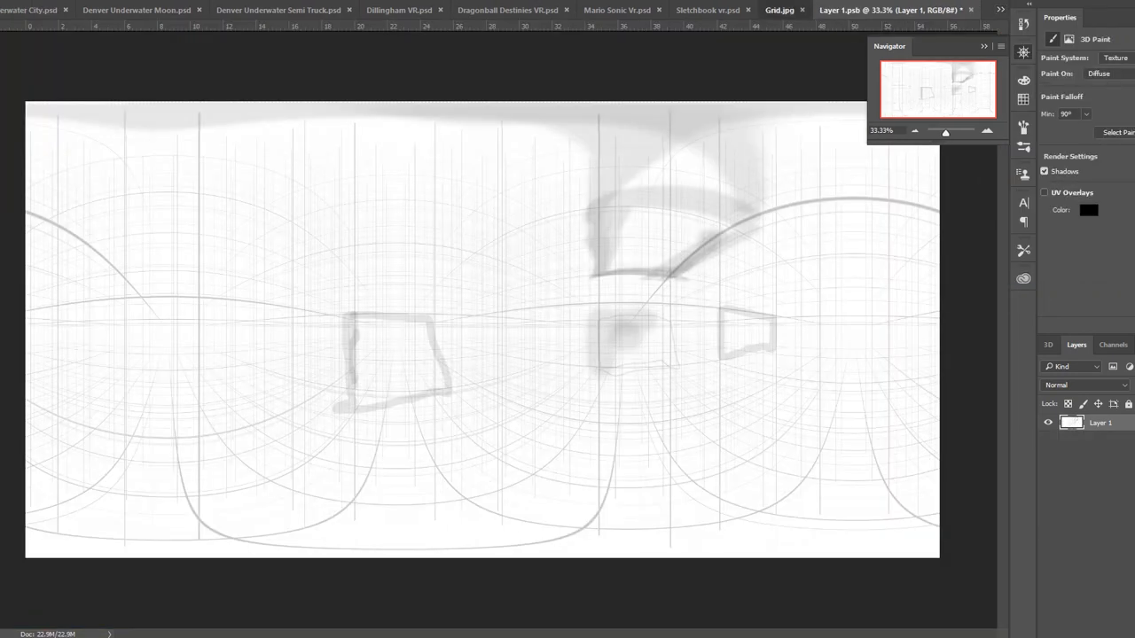
{"action": "left_click", "coordinate": [778, 10]}
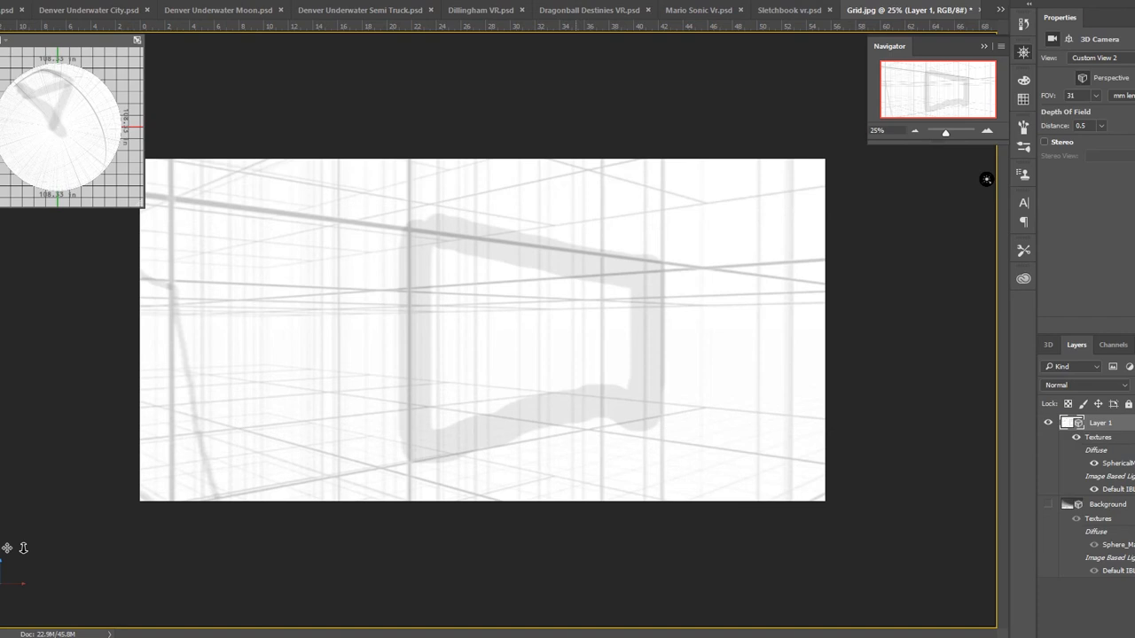
{"action": "left_click_drag", "start_coordinate": [986, 179], "coordinate": [985, 259]}
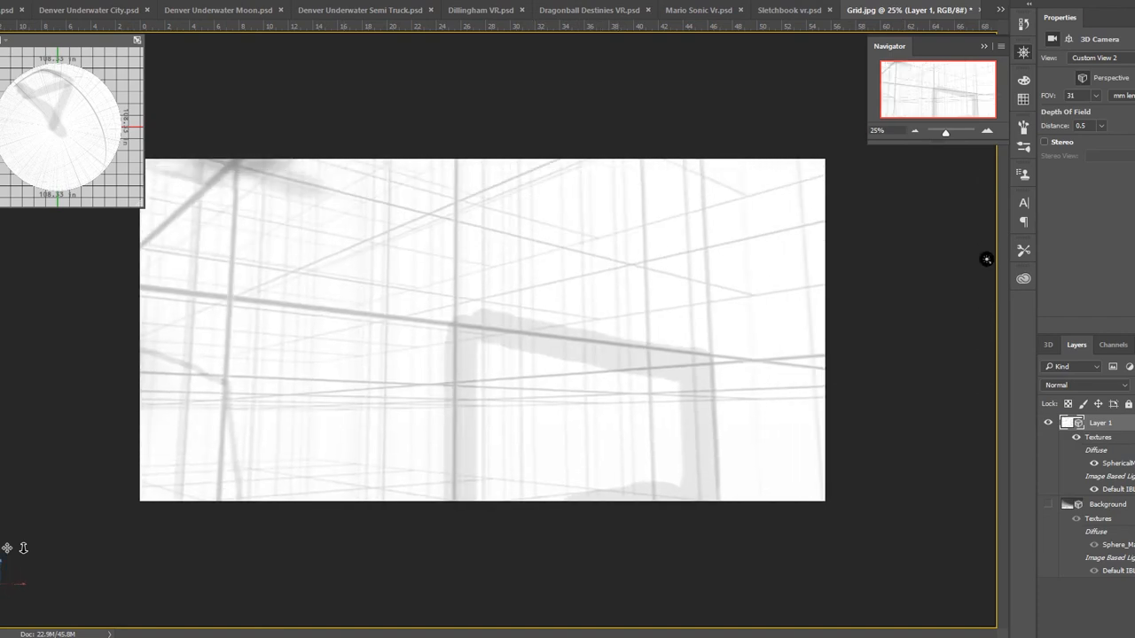
Step: Add a new layer in Grid.jpg, shift the 3D layer on the canvas, and merge Layer 2 down into Layer 1
{"action": "key", "text": "ctrl+shift+alt+n"}
{"action": "left_click_drag", "start_coordinate": [547, 314], "coordinate": [605, 286]}
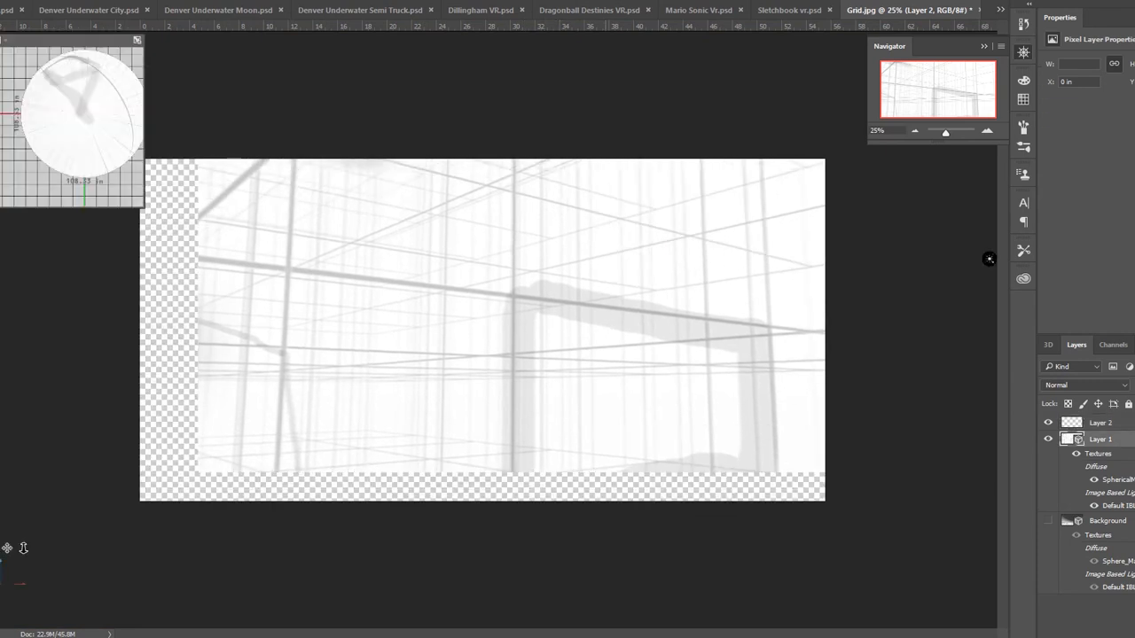
{"action": "right_click", "coordinate": [1094, 423]}
{"action": "left_click", "coordinate": [781, 544]}
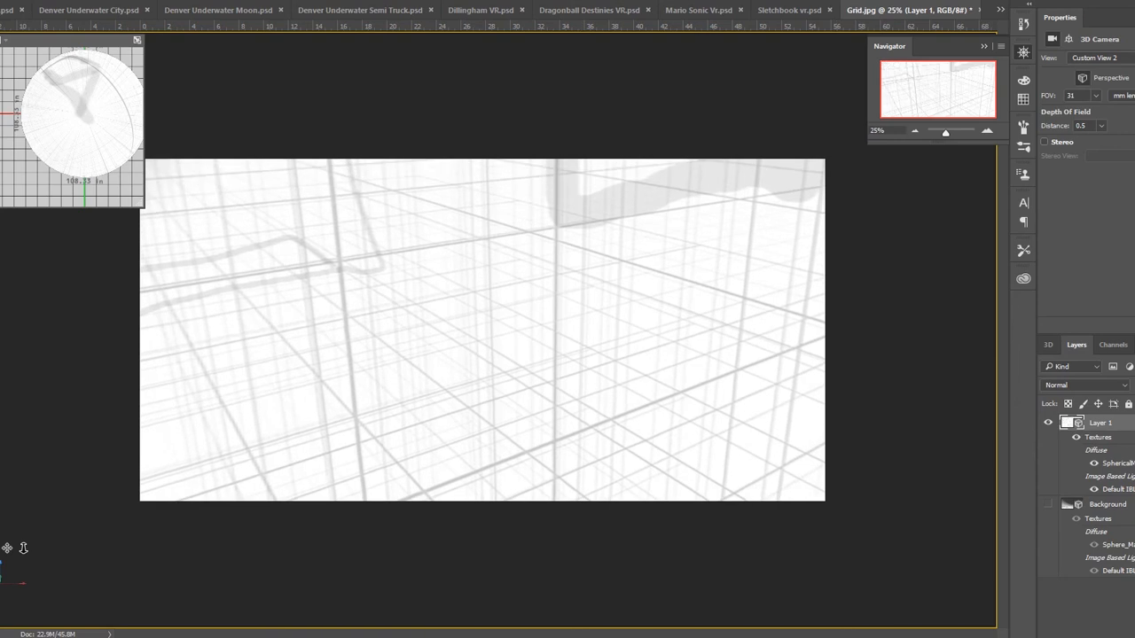
Step: Look around inside the panorama and check the flat texture in Layer 1.psb before returning to Grid.jpg
{"action": "mouse_move", "coordinate": [664, 97]}
{"action": "left_mouse_down"}
{"action": "mouse_move", "coordinate": [767, 41]}
{"action": "mouse_move", "coordinate": [676, 80]}
{"action": "mouse_move", "coordinate": [668, 99]}
{"action": "left_mouse_up"}
{"action": "left_click_drag", "start_coordinate": [658, 25], "coordinate": [313, 26]}
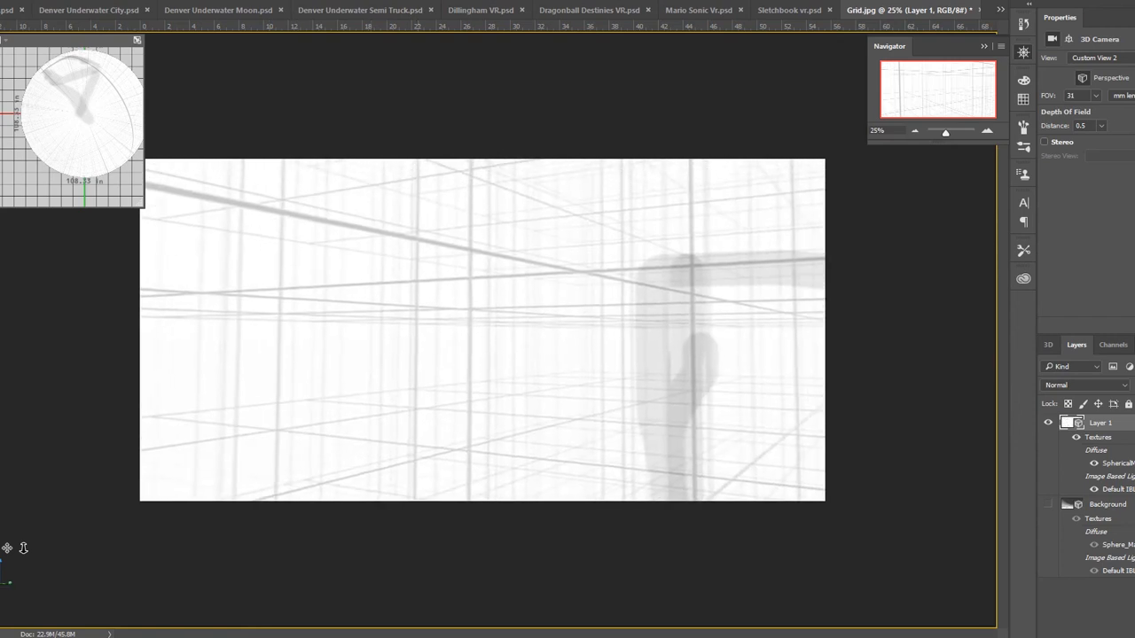
{"action": "left_click_drag", "start_coordinate": [57, 42], "coordinate": [1, 41]}
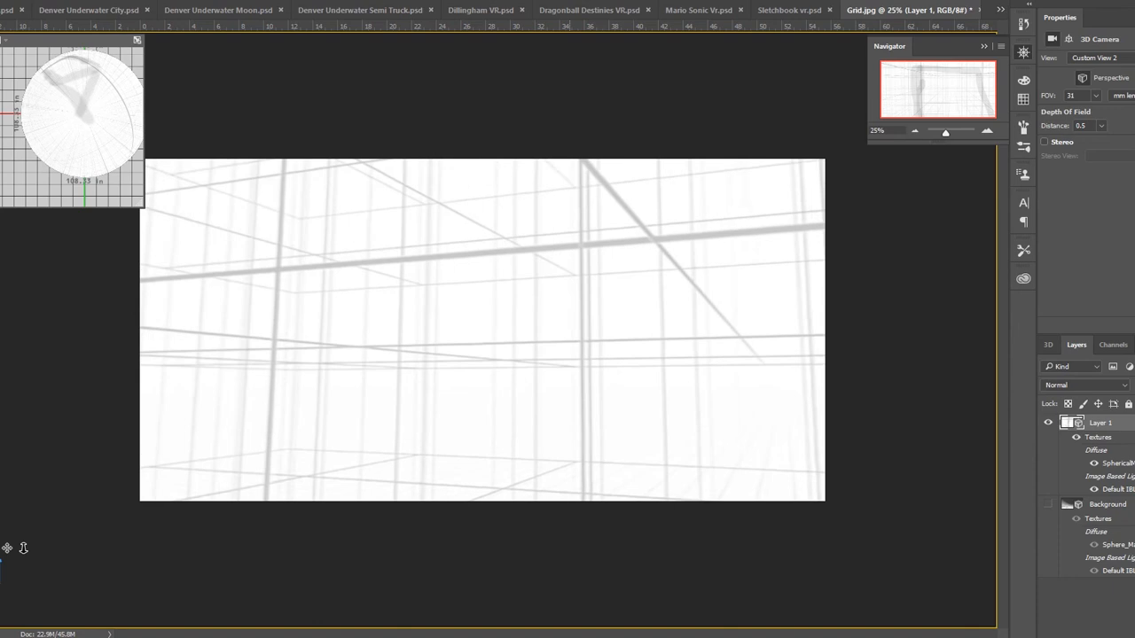
{"action": "left_click", "coordinate": [1000, 10]}
{"action": "left_click", "coordinate": [1053, 293]}
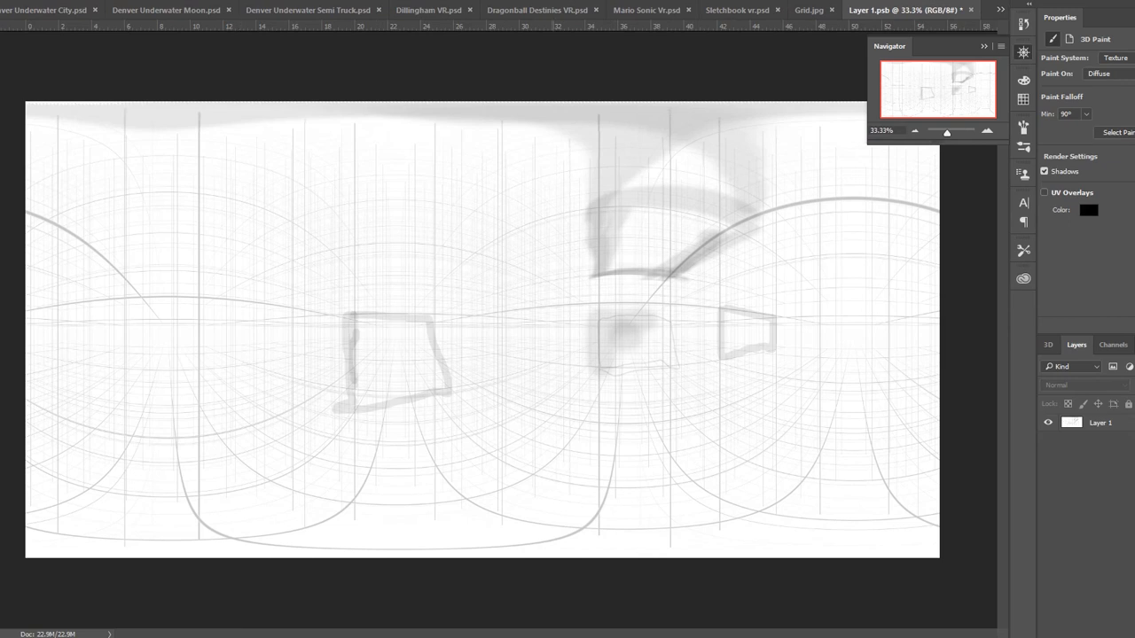
{"action": "left_click", "coordinate": [812, 9]}
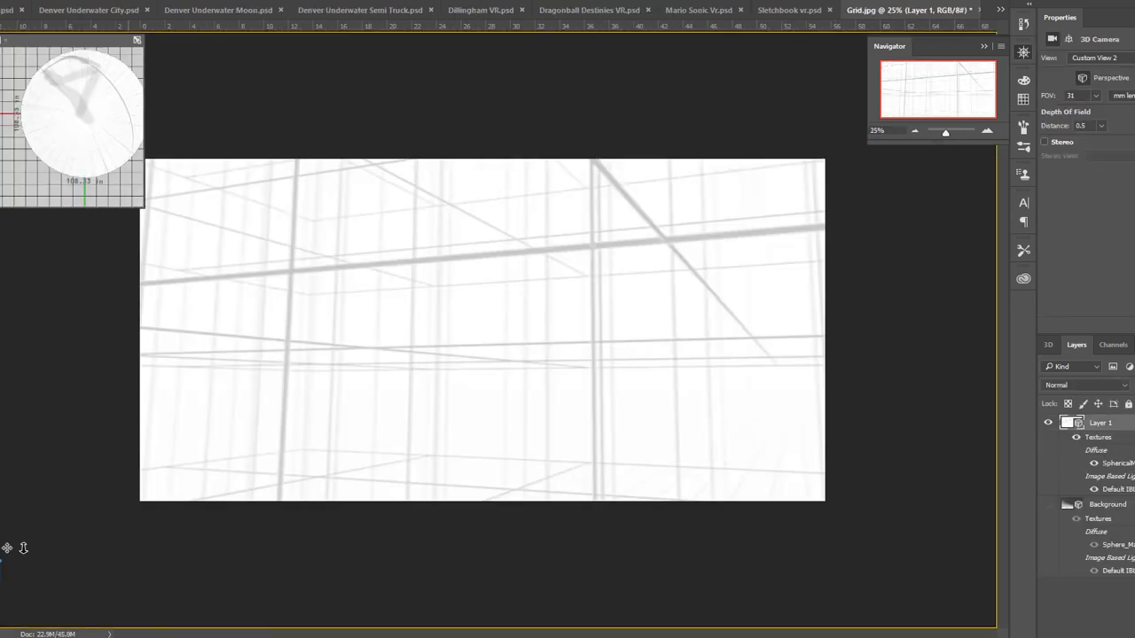
Step: Add Layer 2 in Grid.jpg and draw a vertical brush line on it along the central vertical grid line
{"action": "key", "text": "b"}
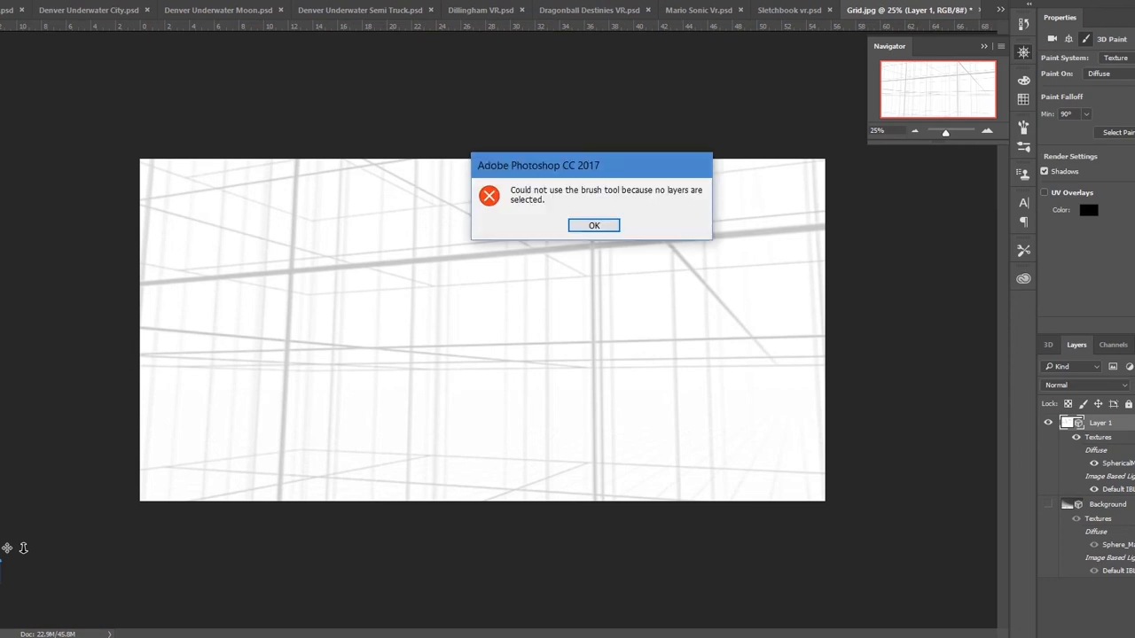
{"action": "key", "text": "Return"}
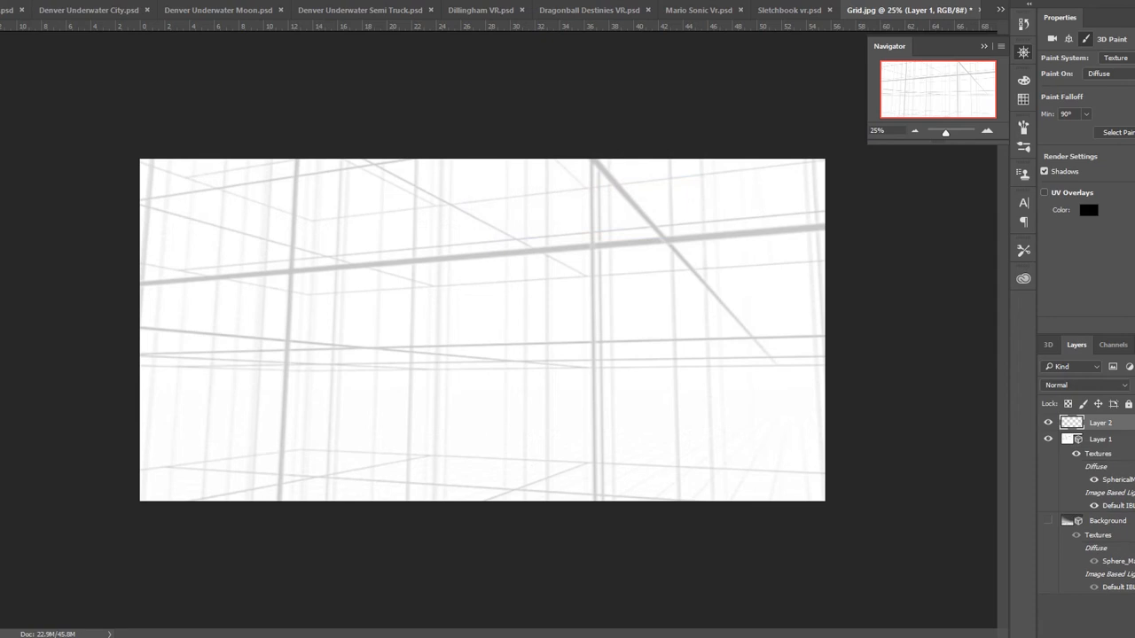
{"action": "key", "text": "ctrl+shift+alt+n"}
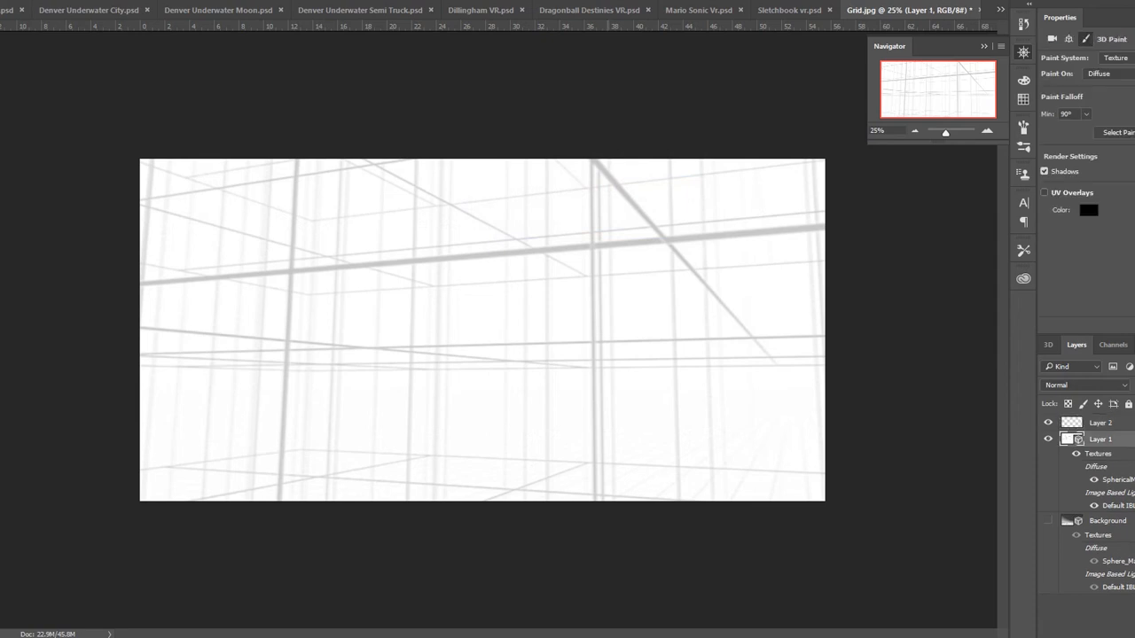
{"action": "key", "text": "v"}
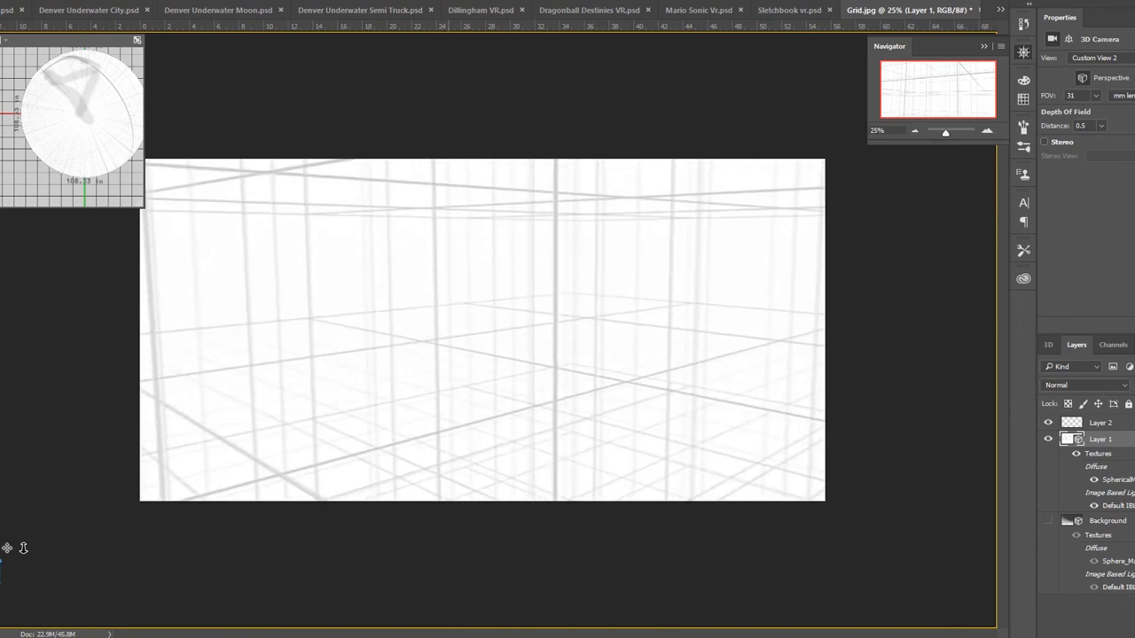
{"action": "key", "text": "b"}
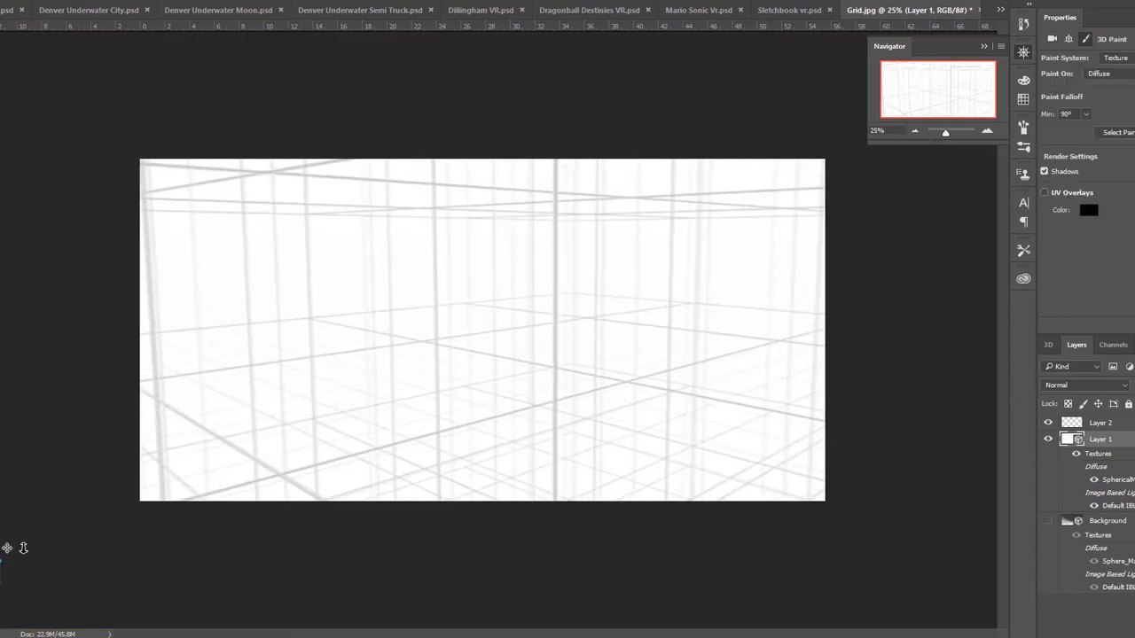
{"action": "left_click", "coordinate": [1100, 422]}
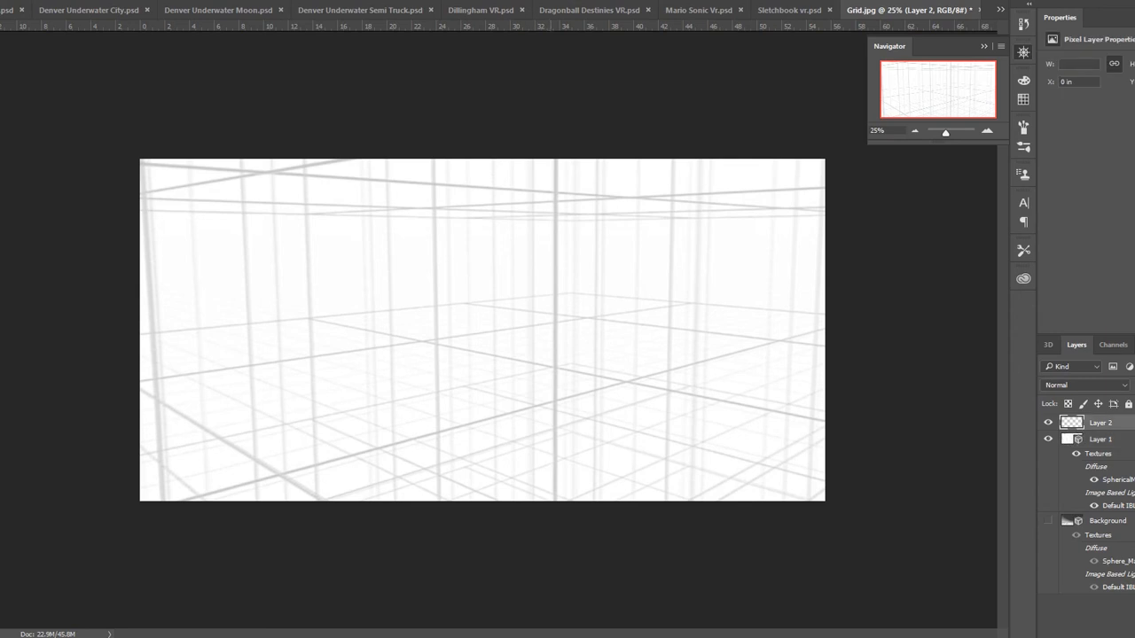
{"action": "left_click_drag", "start_coordinate": [553, 486], "coordinate": [558, 169]}
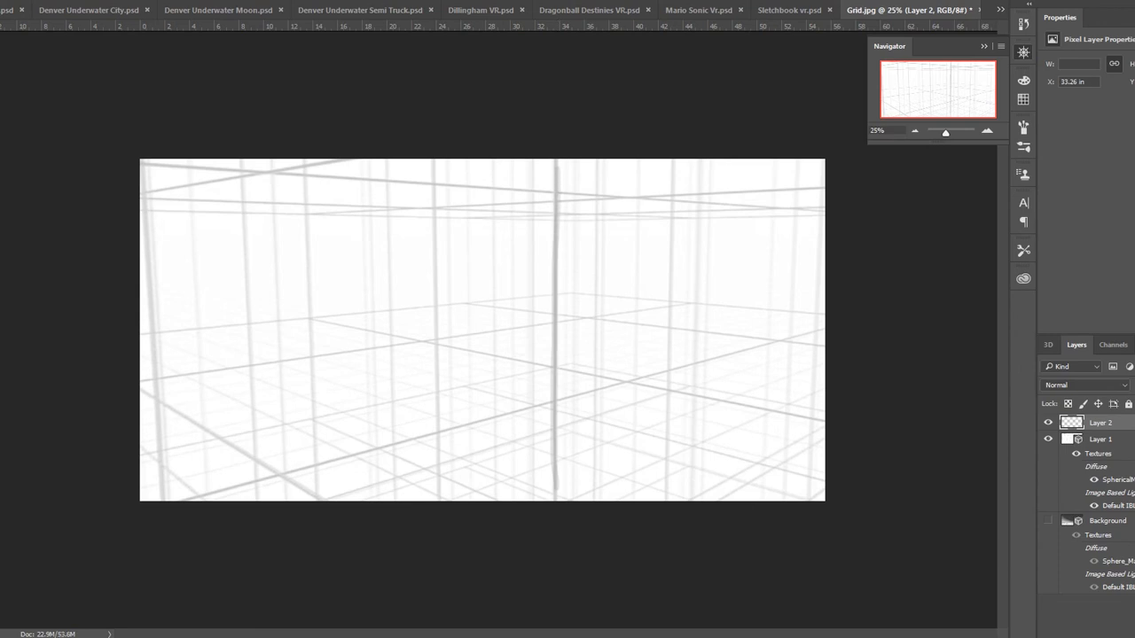
Step: Try to paint directly on the 3D Layer 1 with the Brush tool
{"action": "right_click", "coordinate": [1099, 422]}
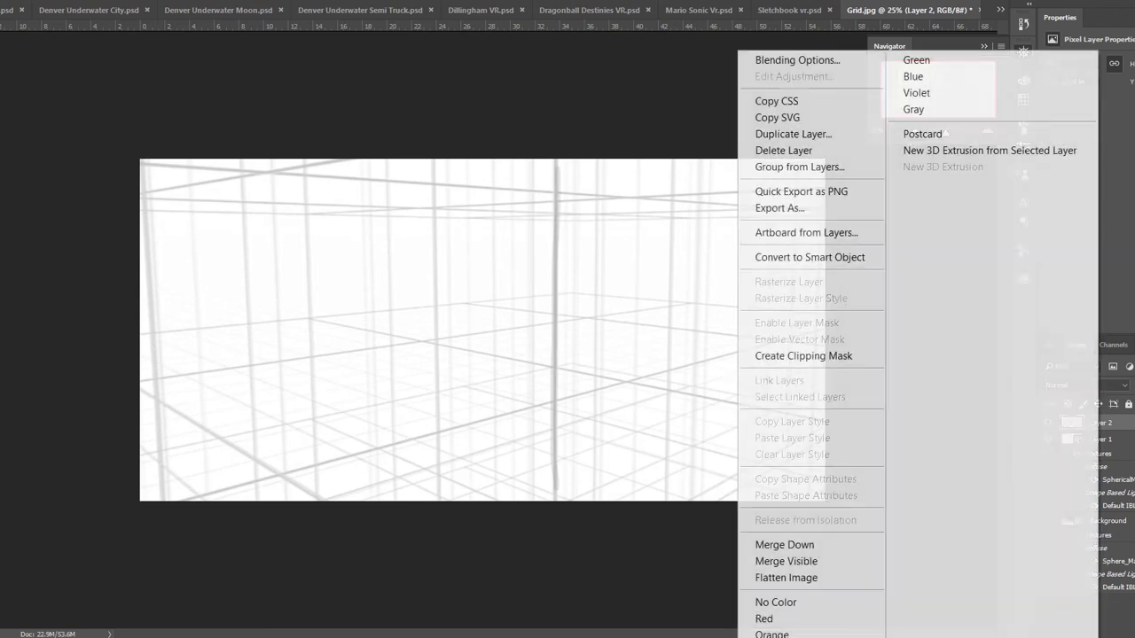
{"action": "key", "text": "Escape"}
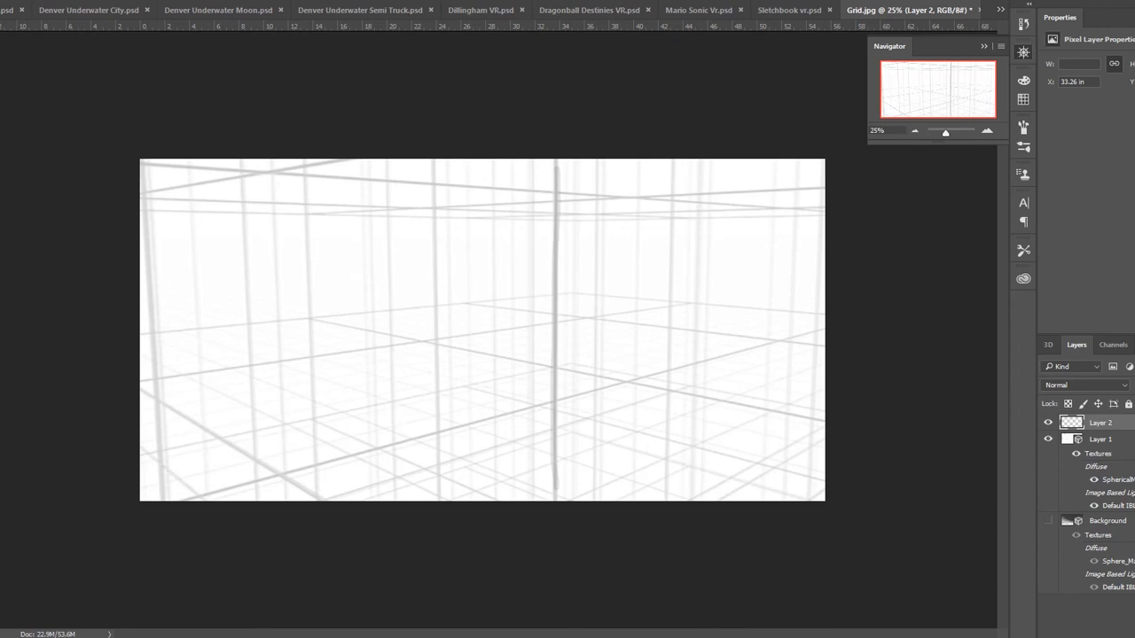
{"action": "left_click", "coordinate": [1099, 439]}
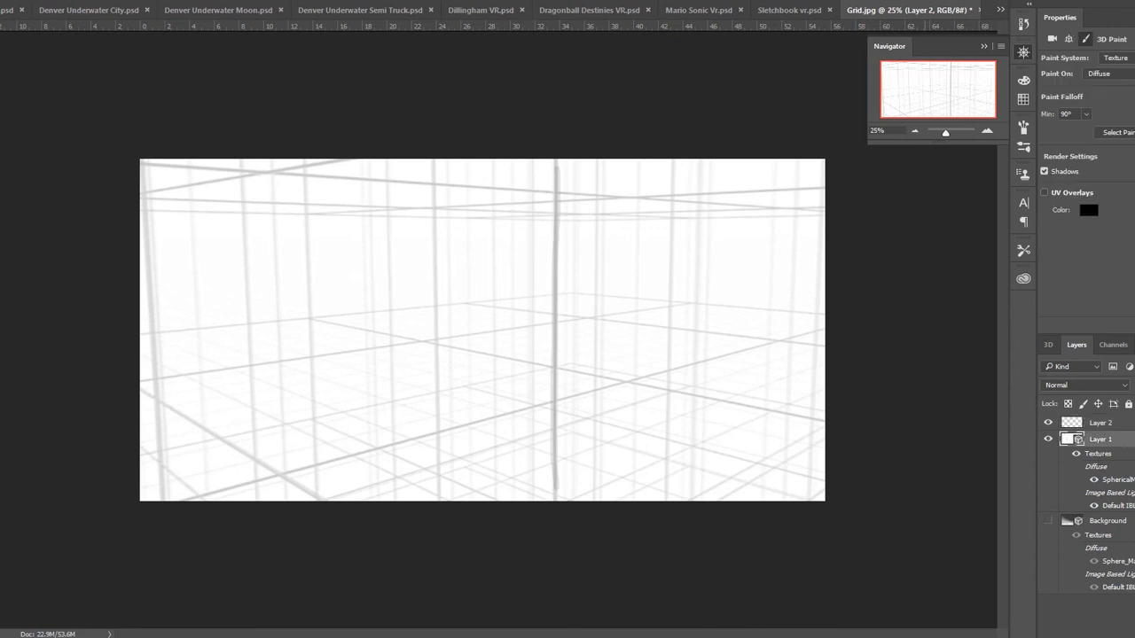
{"action": "left_click", "coordinate": [696, 328]}
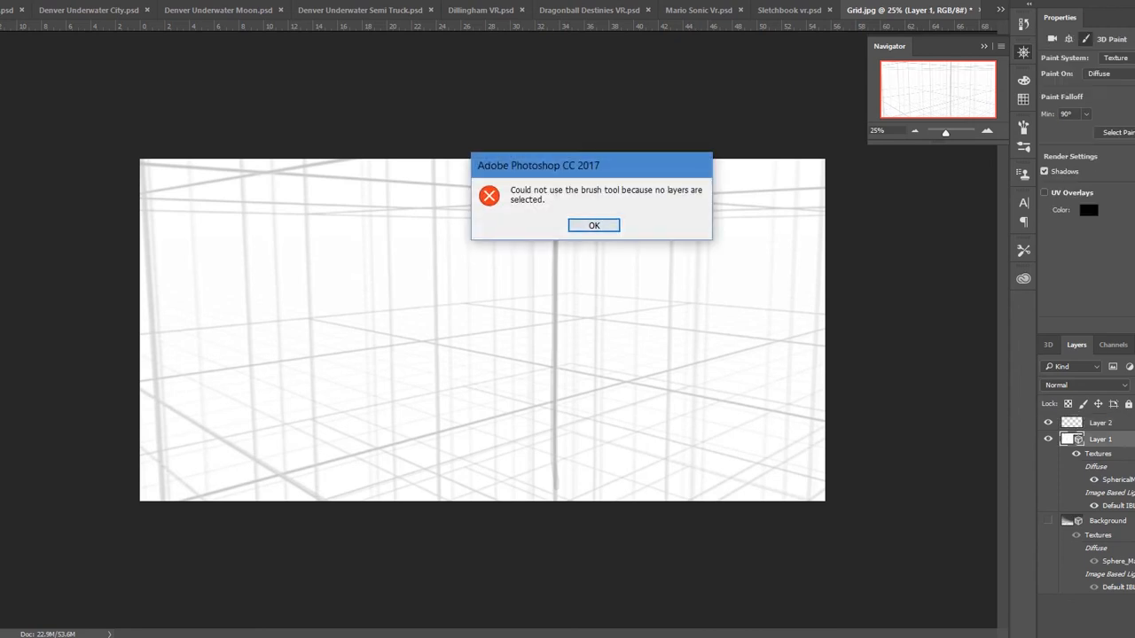
{"action": "left_click", "coordinate": [593, 224]}
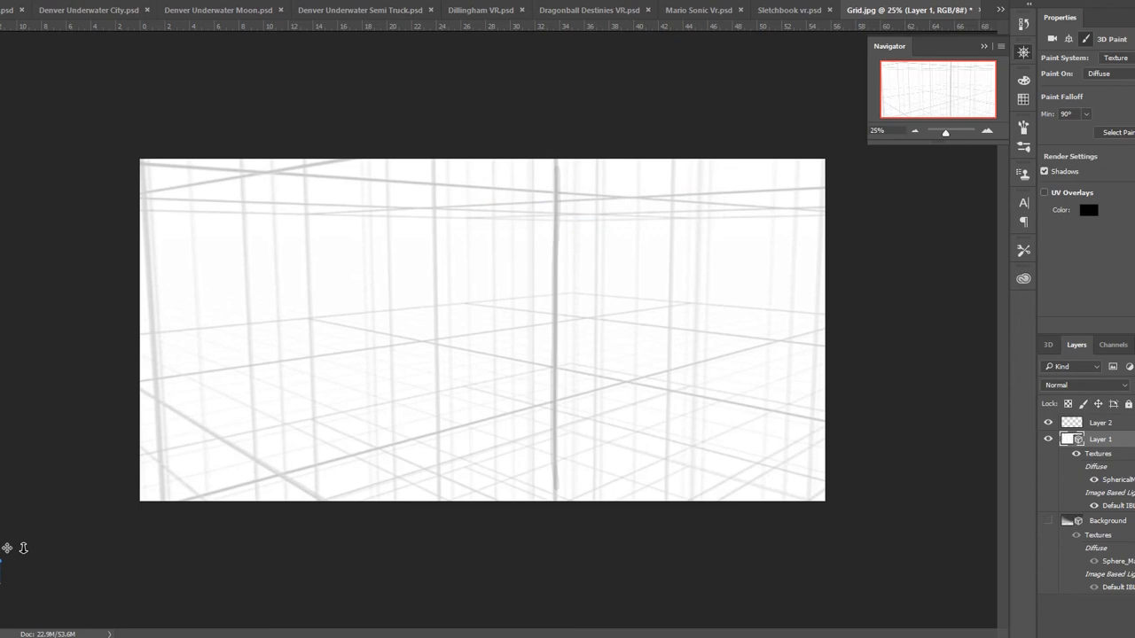
Step: Tilt the 3D camera slightly and merge Layer 2 with the vertical line down into Layer 1
{"action": "key", "text": "v"}
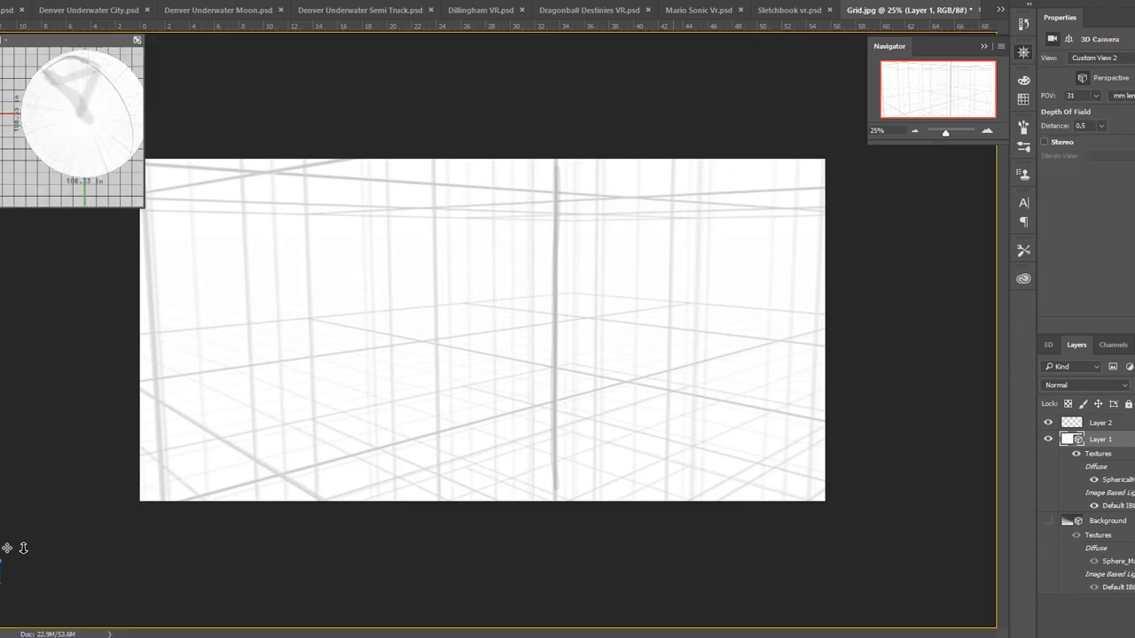
{"action": "mouse_move", "coordinate": [674, 372]}
{"action": "left_mouse_down"}
{"action": "mouse_move", "coordinate": [674, 221]}
{"action": "mouse_move", "coordinate": [674, 356]}
{"action": "left_mouse_up"}
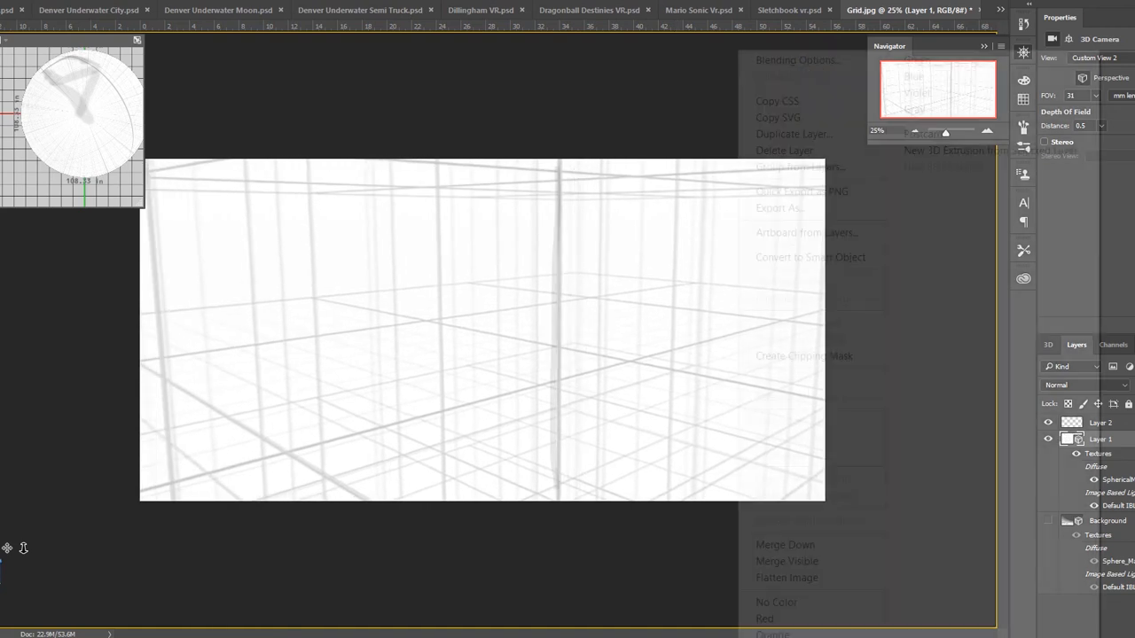
{"action": "right_click", "coordinate": [1099, 423]}
{"action": "left_click", "coordinate": [812, 544]}
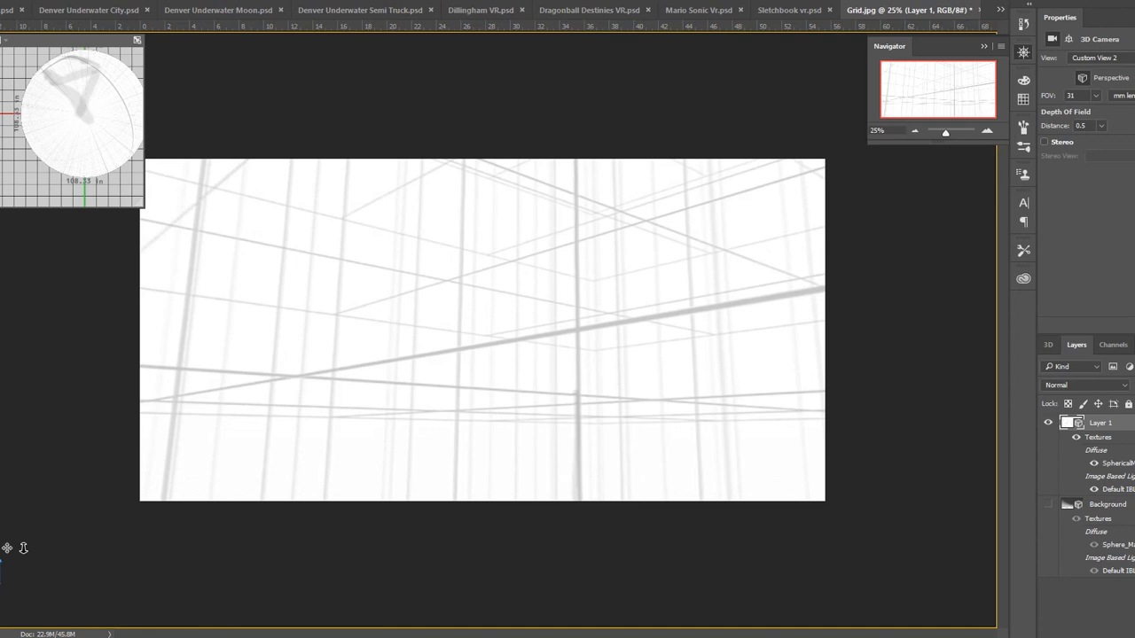
Step: Add Layer 2 in Grid.jpg, brush rough strokes along the central vertical grid line, and merge it down into Layer 1
{"action": "key", "text": "b"}
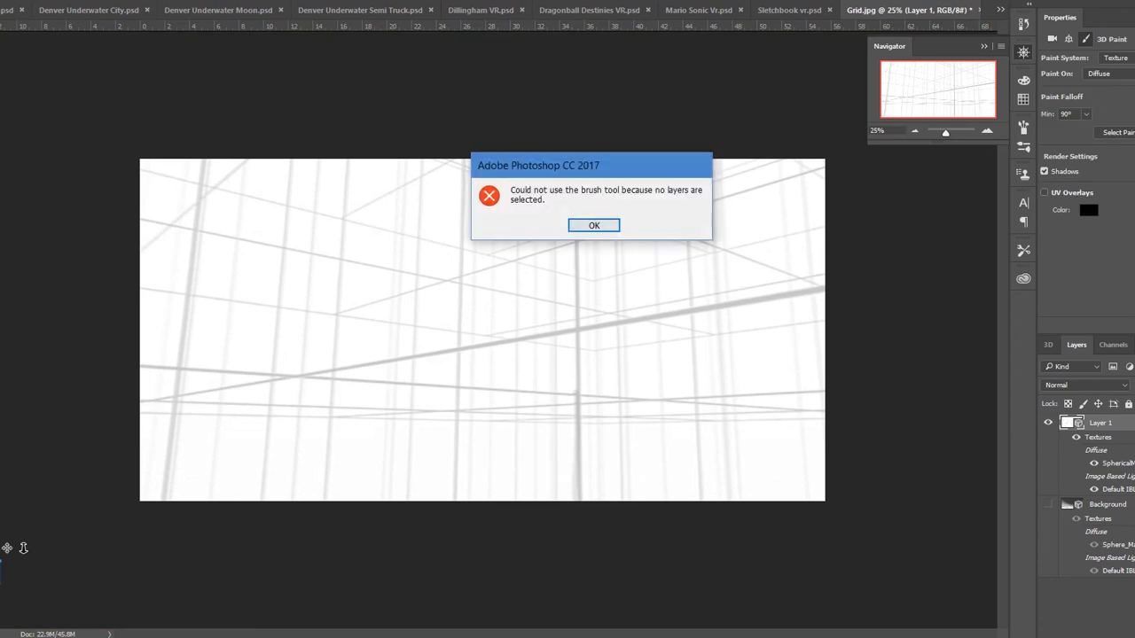
{"action": "key", "text": "Return"}
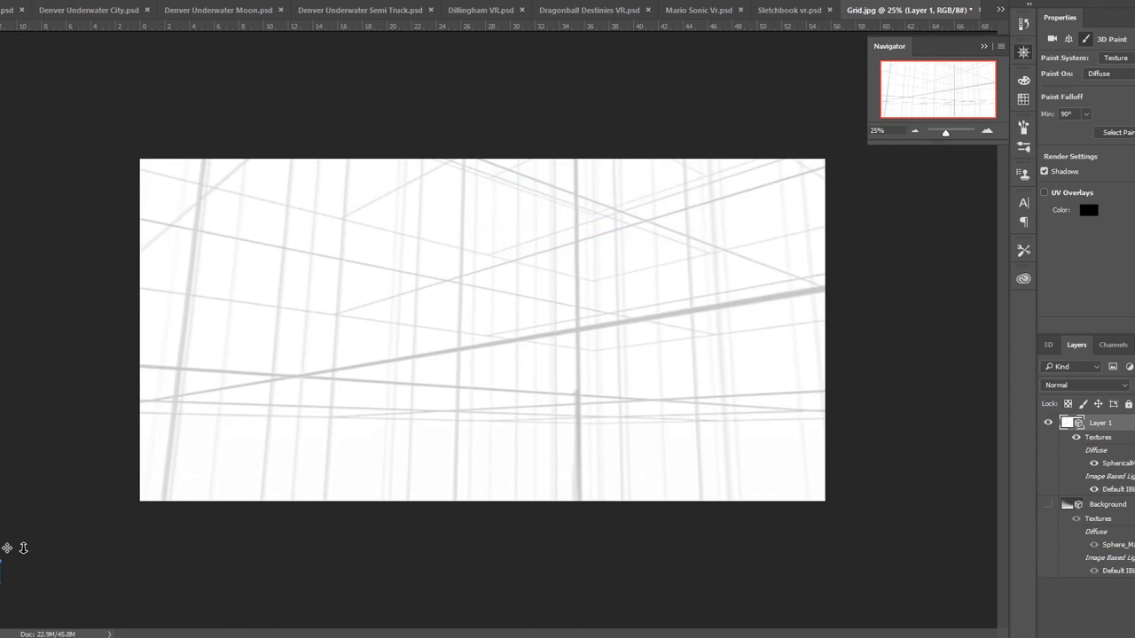
{"action": "key", "text": "ctrl+shift+alt+n"}
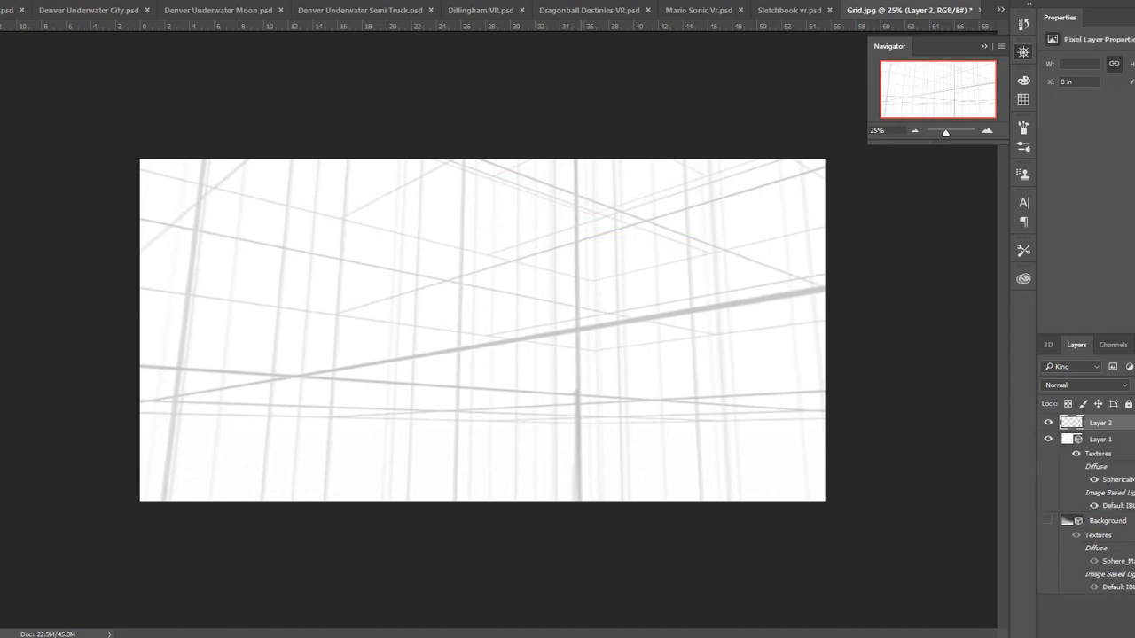
{"action": "mouse_move", "coordinate": [579, 396]}
{"action": "left_mouse_down"}
{"action": "mouse_move", "coordinate": [581, 162]}
{"action": "mouse_move", "coordinate": [571, 351]}
{"action": "mouse_move", "coordinate": [572, 481]}
{"action": "mouse_move", "coordinate": [584, 228]}
{"action": "mouse_move", "coordinate": [583, 500]}
{"action": "left_mouse_up"}
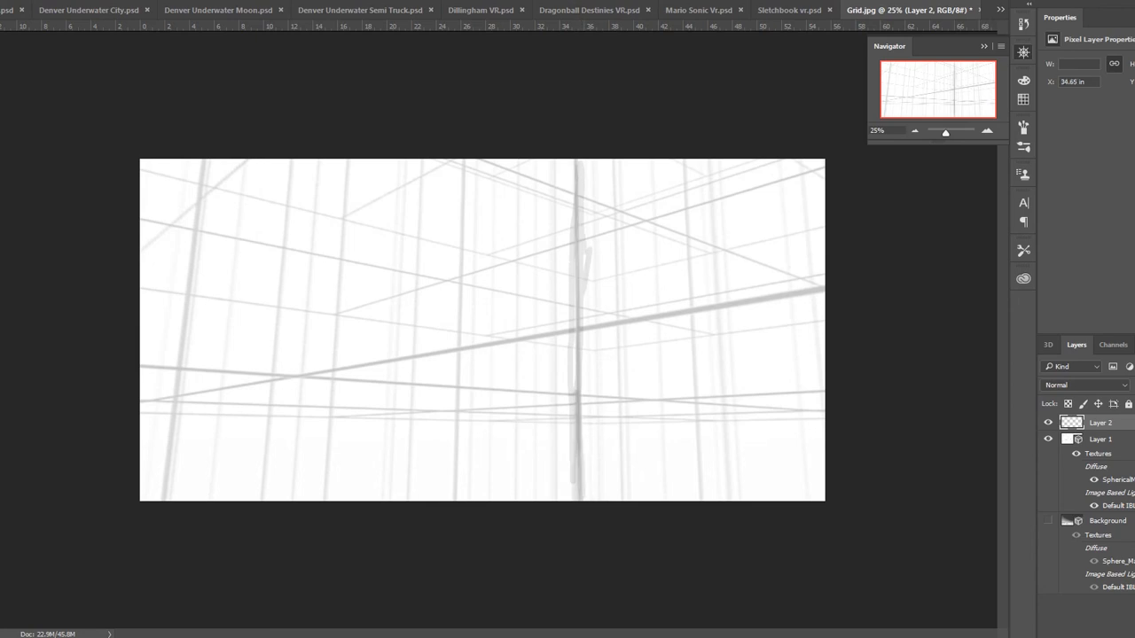
{"action": "right_click", "coordinate": [1127, 423]}
{"action": "left_click", "coordinate": [838, 545]}
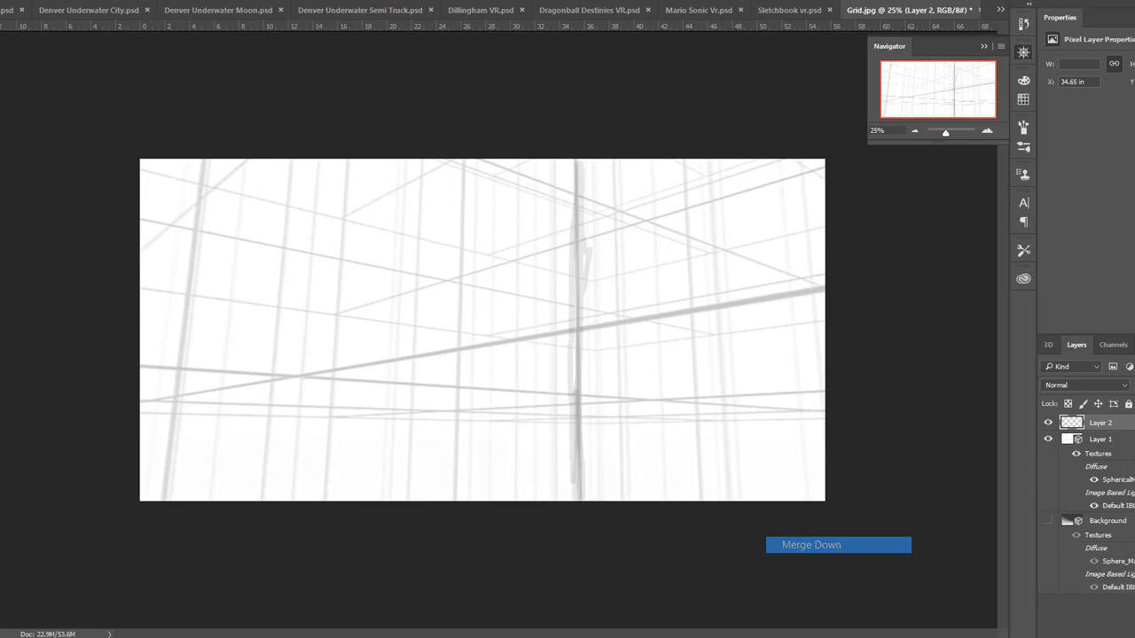
Step: View the flat texture in Layer 1.psb and return to Grid.jpg
{"action": "left_click", "coordinate": [999, 9]}
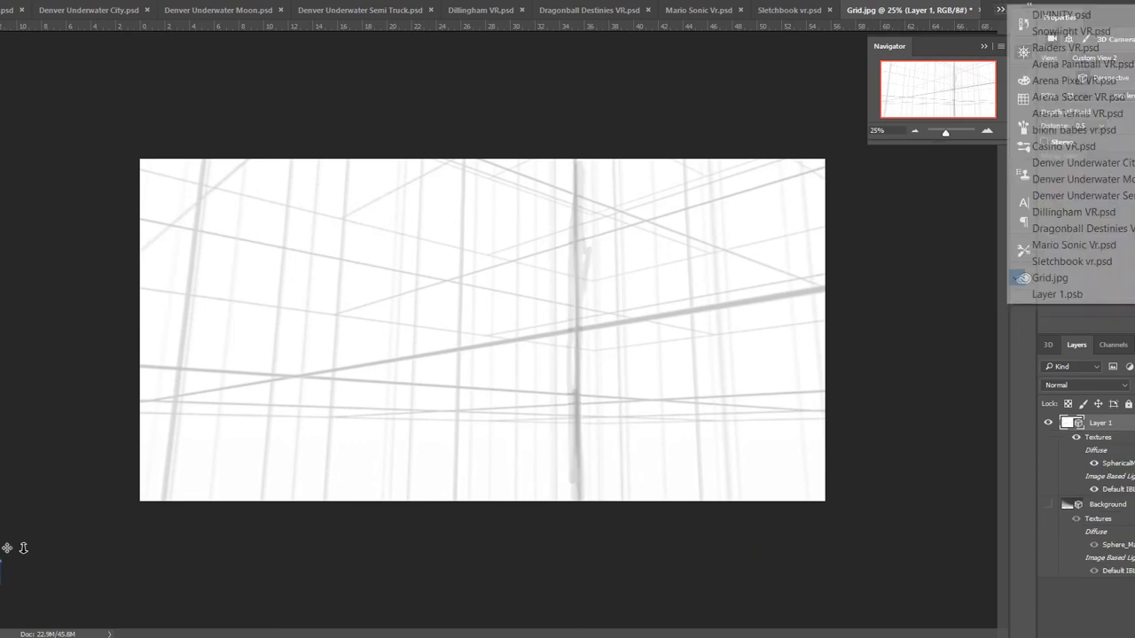
{"action": "left_click", "coordinate": [1057, 293]}
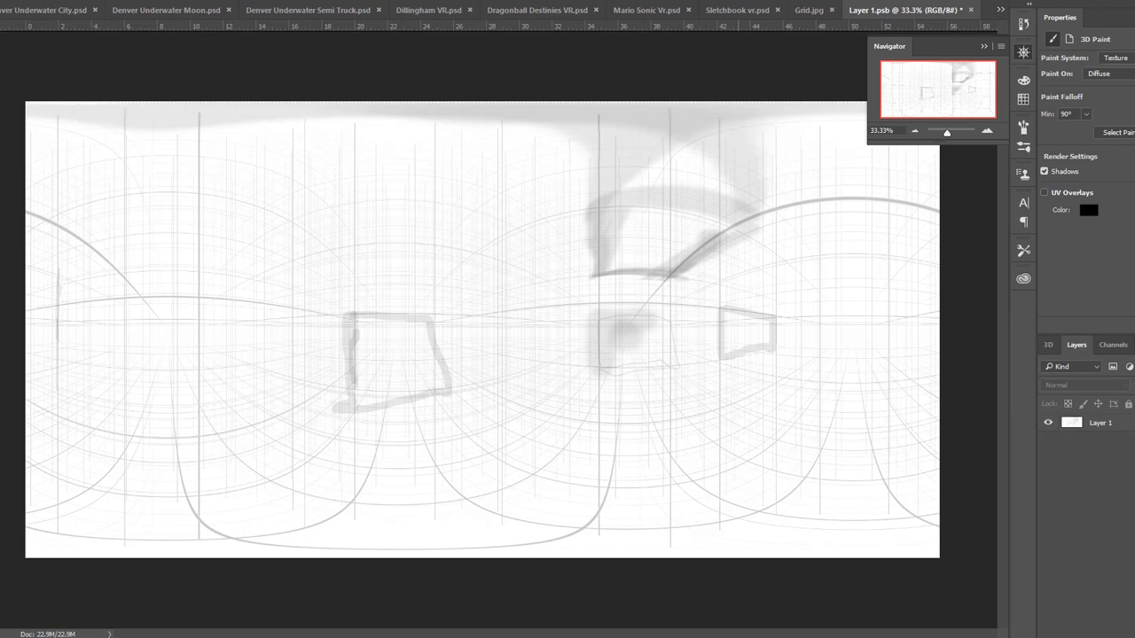
{"action": "left_click", "coordinate": [809, 10]}
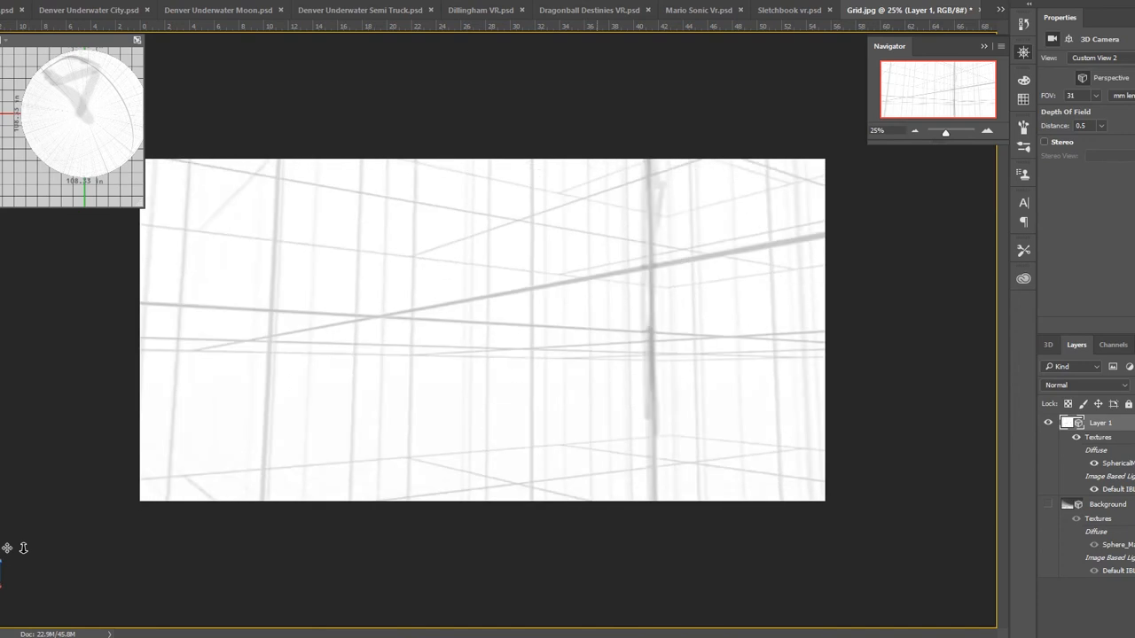
Step: Look around the panorama to the large grey box outline and compare it with the flat texture in Layer 1.psb
{"action": "mouse_move", "coordinate": [826, 42]}
{"action": "left_mouse_down"}
{"action": "mouse_move", "coordinate": [857, 44]}
{"action": "mouse_move", "coordinate": [985, 145]}
{"action": "left_mouse_up"}
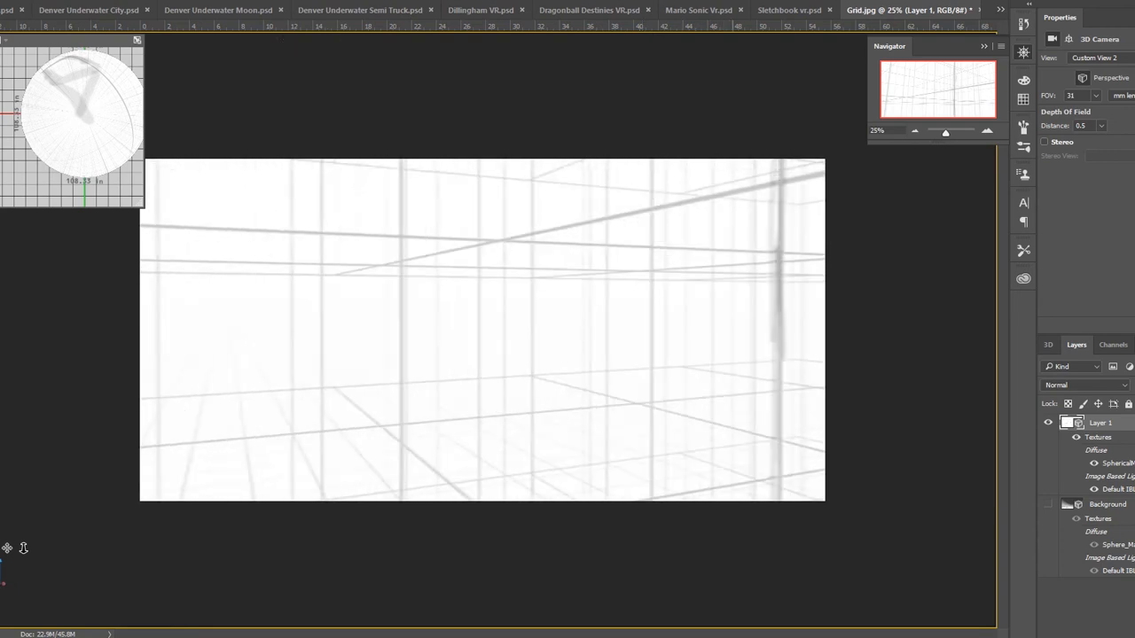
{"action": "mouse_move", "coordinate": [0, 42]}
{"action": "left_mouse_down"}
{"action": "mouse_move", "coordinate": [838, 41]}
{"action": "mouse_move", "coordinate": [986, 210]}
{"action": "left_mouse_up"}
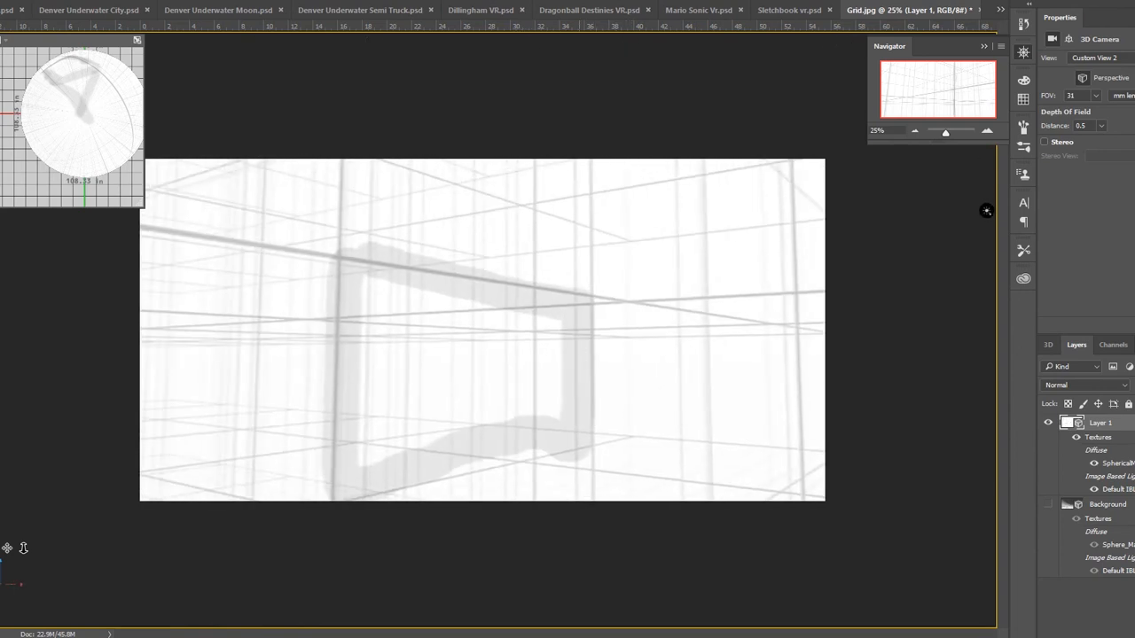
{"action": "left_click", "coordinate": [1000, 9]}
{"action": "left_click", "coordinate": [1056, 295]}
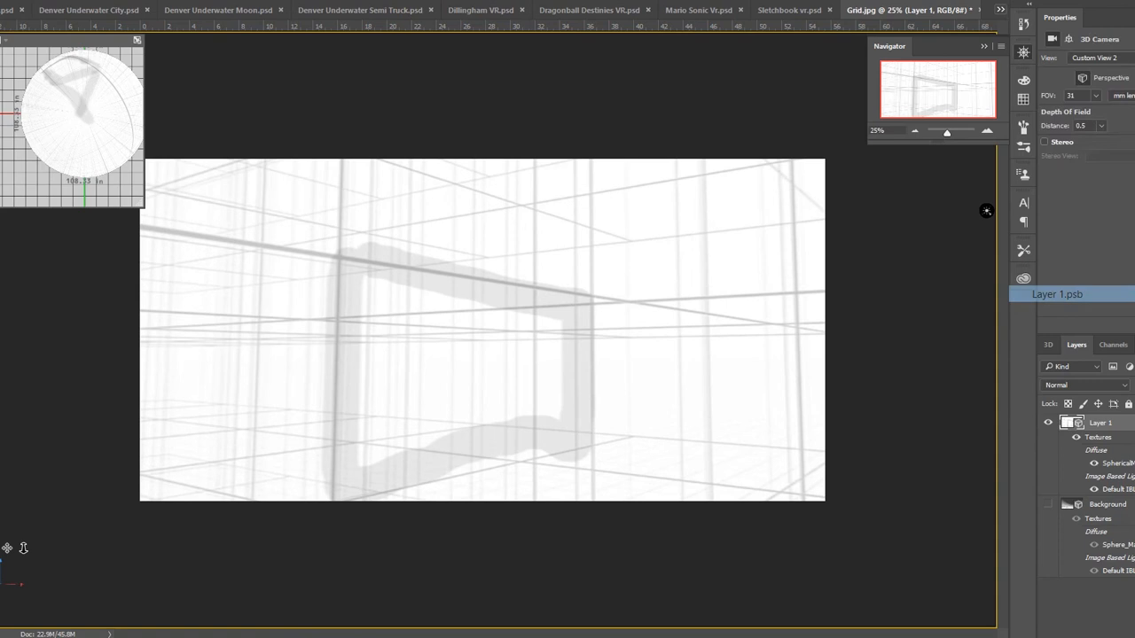
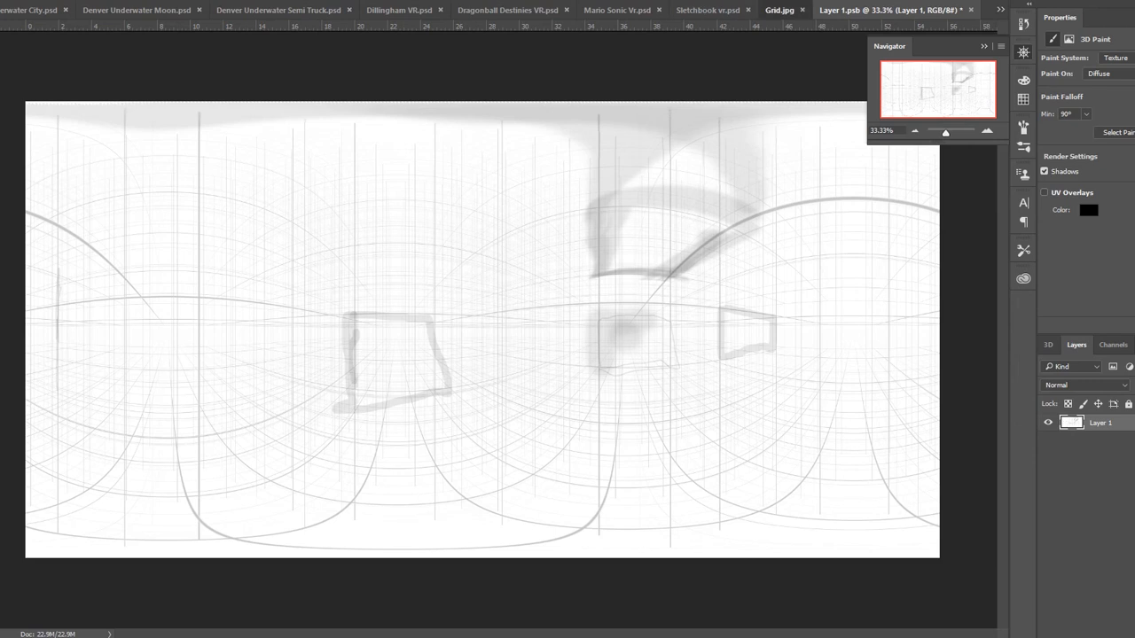
{"action": "left_click", "coordinate": [779, 10]}
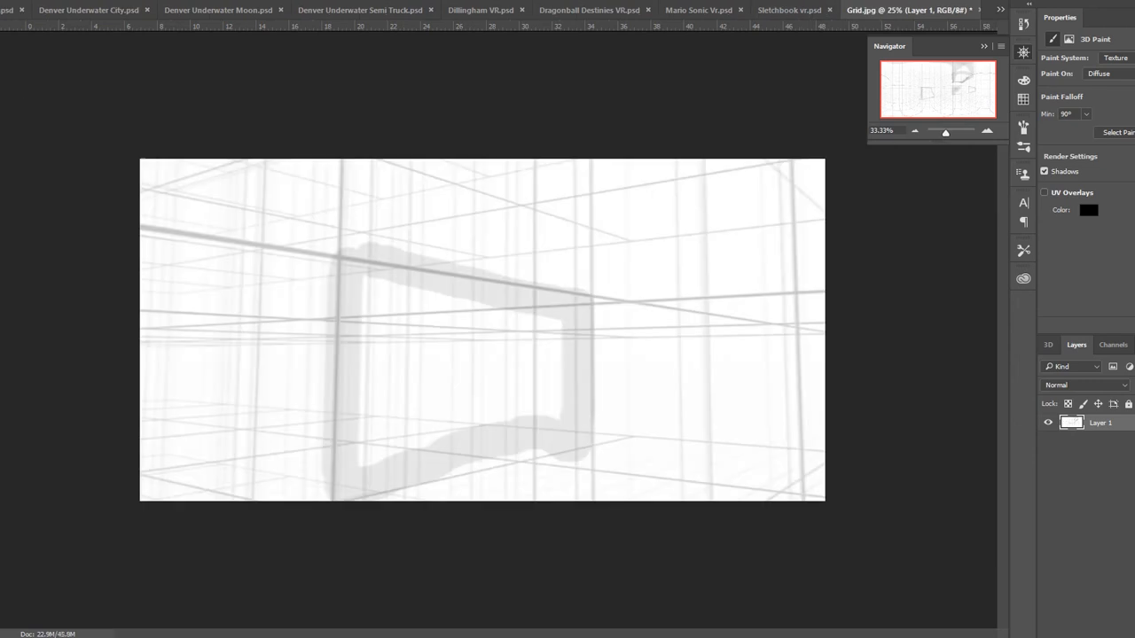
Step: Aim the 3D camera at the top of the sphere and set the brush's foreground colour to yellow fff000
{"action": "left_click", "coordinate": [987, 210]}
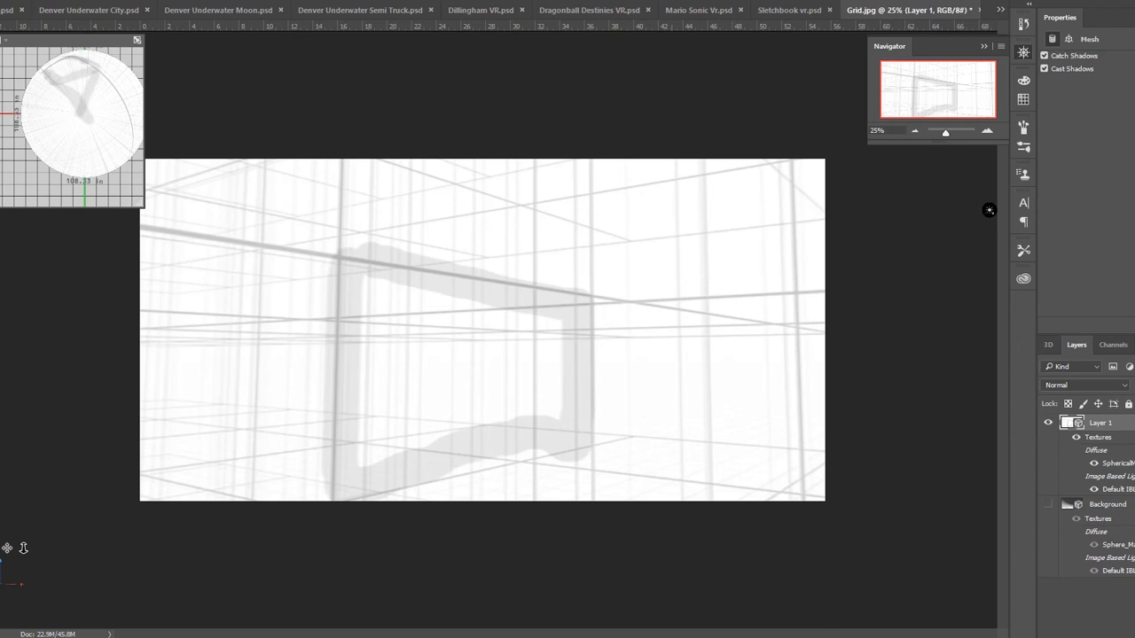
{"action": "mouse_move", "coordinate": [664, 399]}
{"action": "left_mouse_down"}
{"action": "mouse_move", "coordinate": [665, 177]}
{"action": "mouse_move", "coordinate": [637, 620]}
{"action": "mouse_move", "coordinate": [639, 404]}
{"action": "mouse_move", "coordinate": [639, 501]}
{"action": "mouse_move", "coordinate": [639, 449]}
{"action": "mouse_move", "coordinate": [674, 452]}
{"action": "left_mouse_up"}
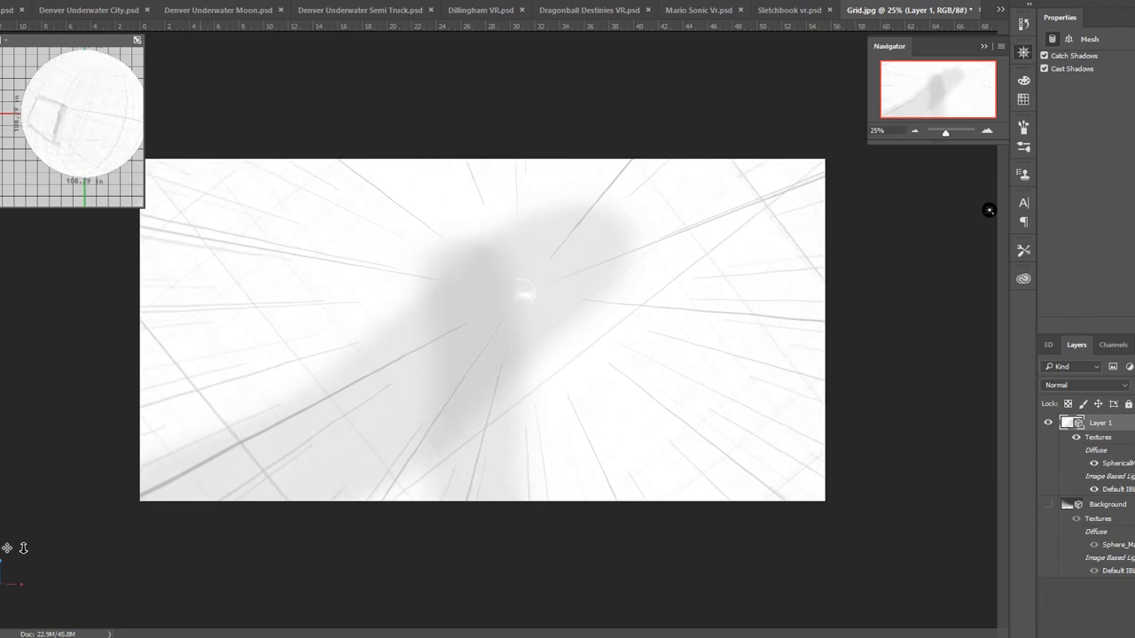
{"action": "key", "text": "b"}
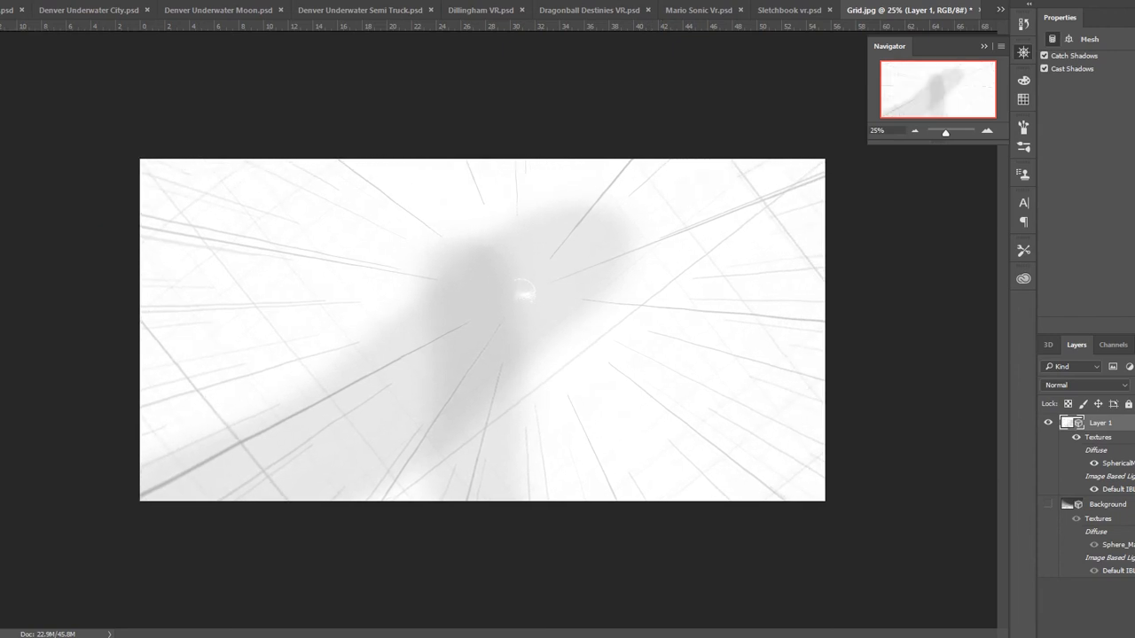
{"action": "left_click", "coordinate": [797, 405]}
{"action": "left_click_drag", "start_coordinate": [752, 274], "coordinate": [782, 258]}
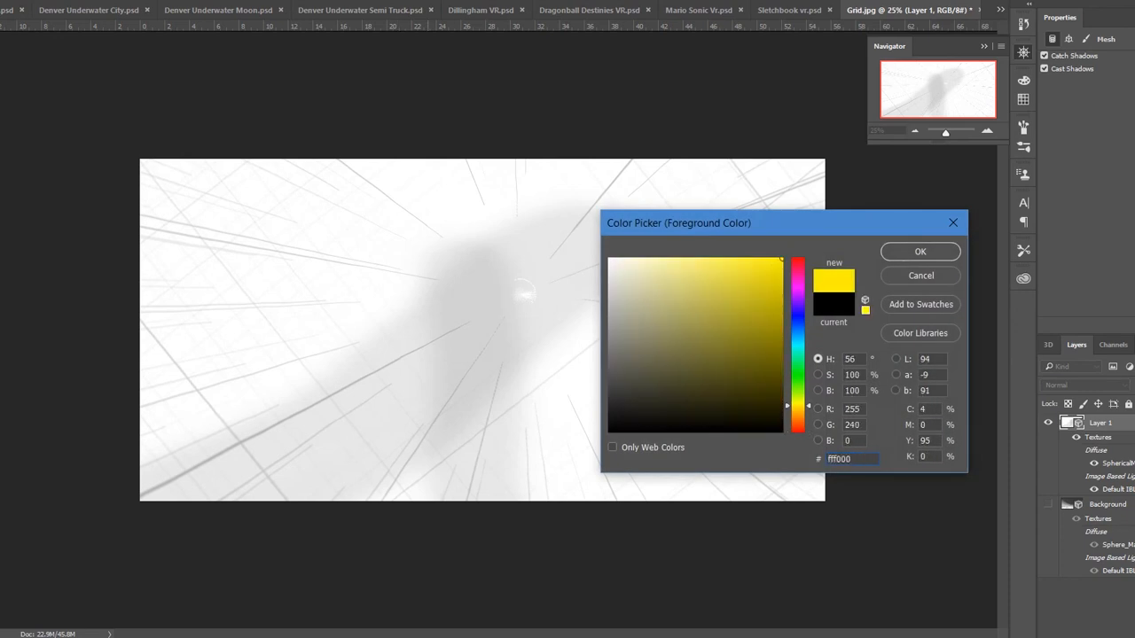
{"action": "left_click", "coordinate": [920, 251]}
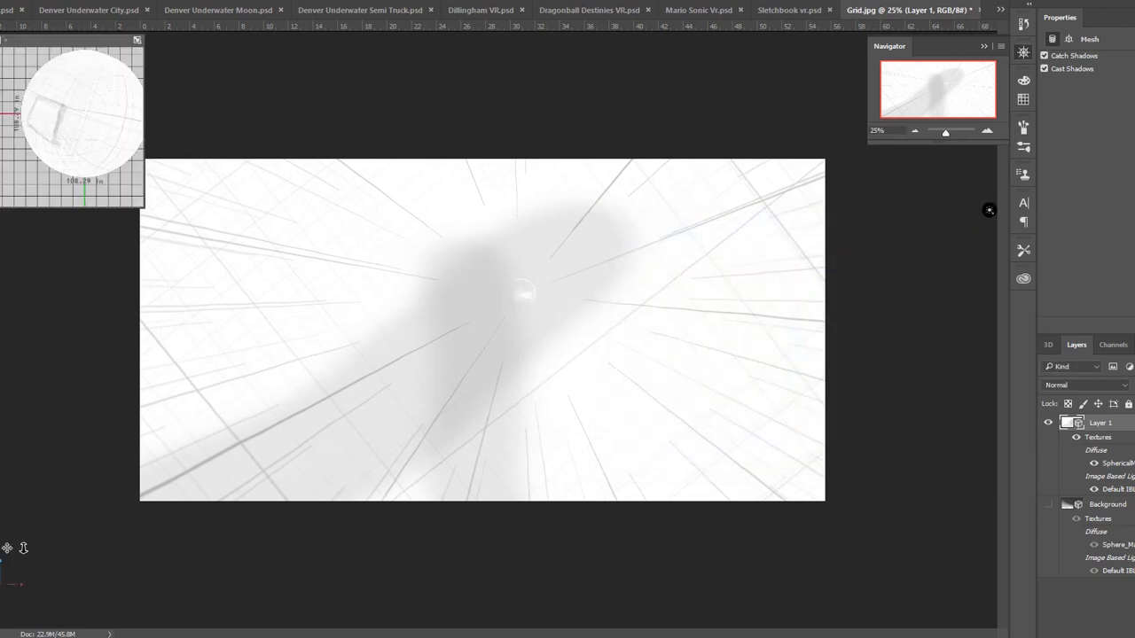
Step: Add Layer 2, enlarge the brush to 127 px, and paint a round yellow sun beside the grey smudge
{"action": "key", "text": "ctrl+shift+alt+n"}
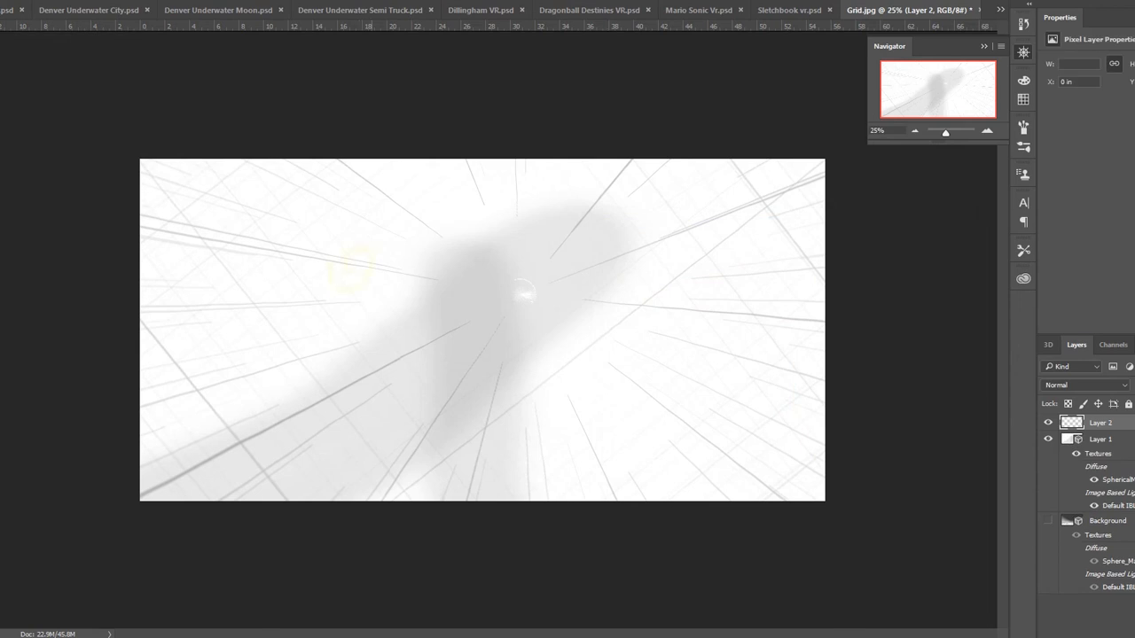
{"action": "left_click_drag", "start_coordinate": [374, 253], "coordinate": [377, 291]}
{"action": "left_click_drag", "start_coordinate": [17, 32], "coordinate": [53, 32]}
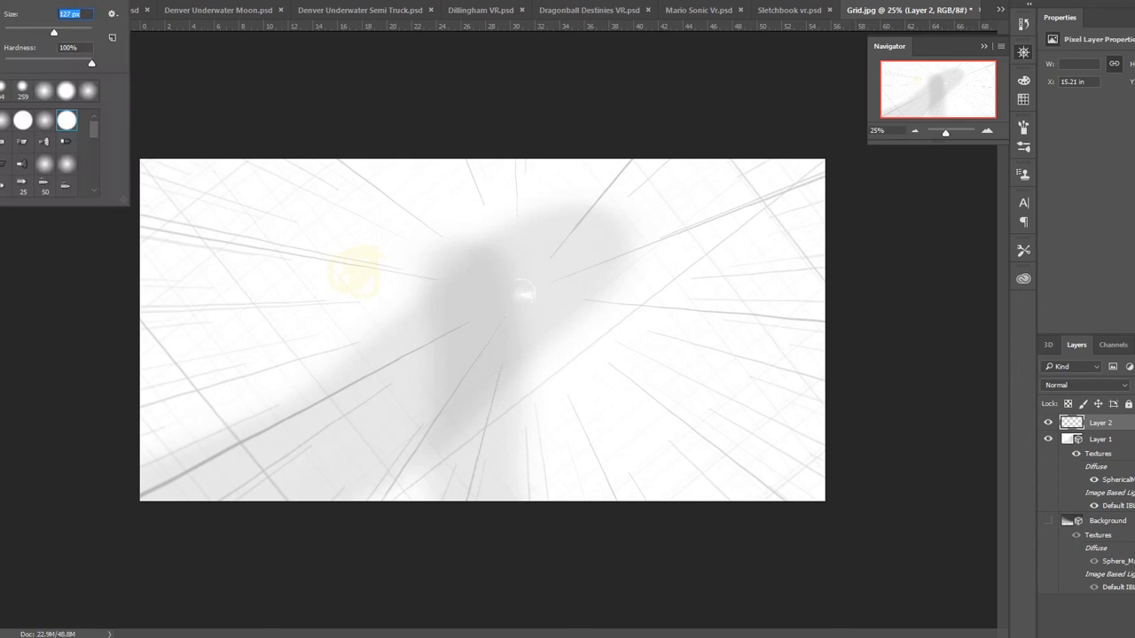
{"action": "key", "text": "Return"}
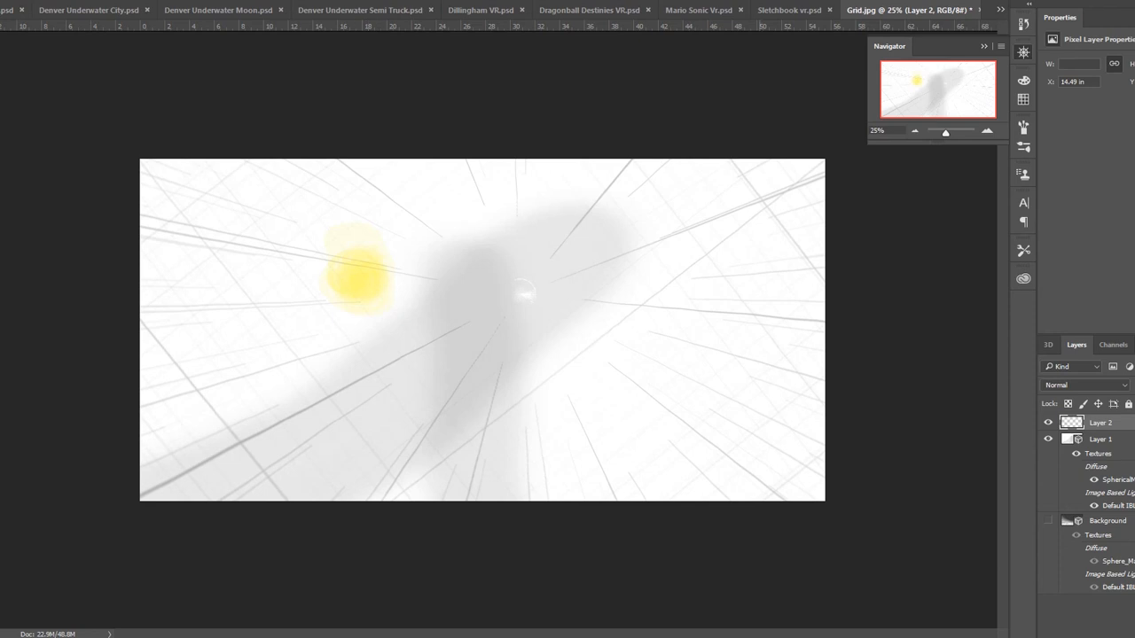
Step: Merge Layer 2 with the yellow sun down into Layer 1 and inspect the result in Layer 1.psb
{"action": "right_click", "coordinate": [1095, 423]}
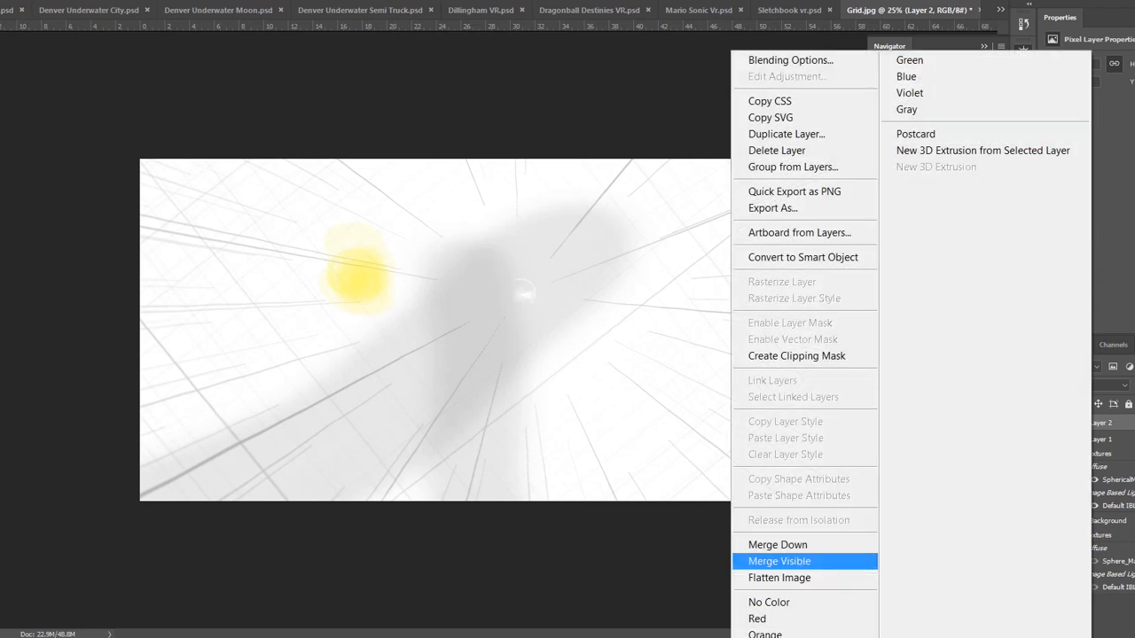
{"action": "left_click", "coordinate": [778, 544]}
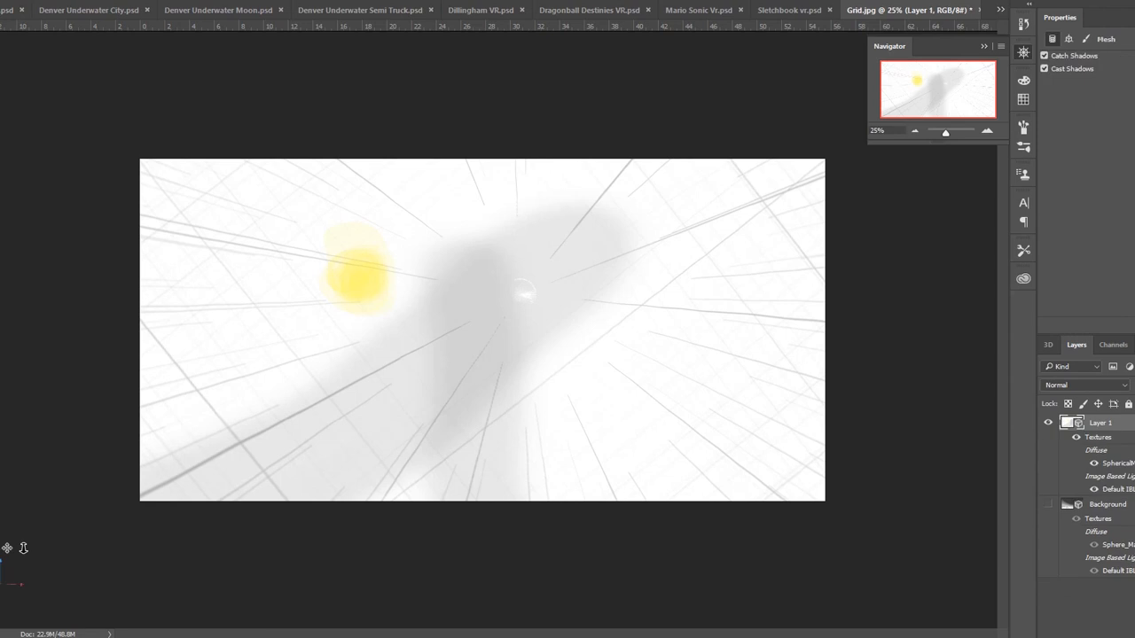
{"action": "left_click", "coordinate": [1000, 8]}
{"action": "left_click", "coordinate": [1057, 293]}
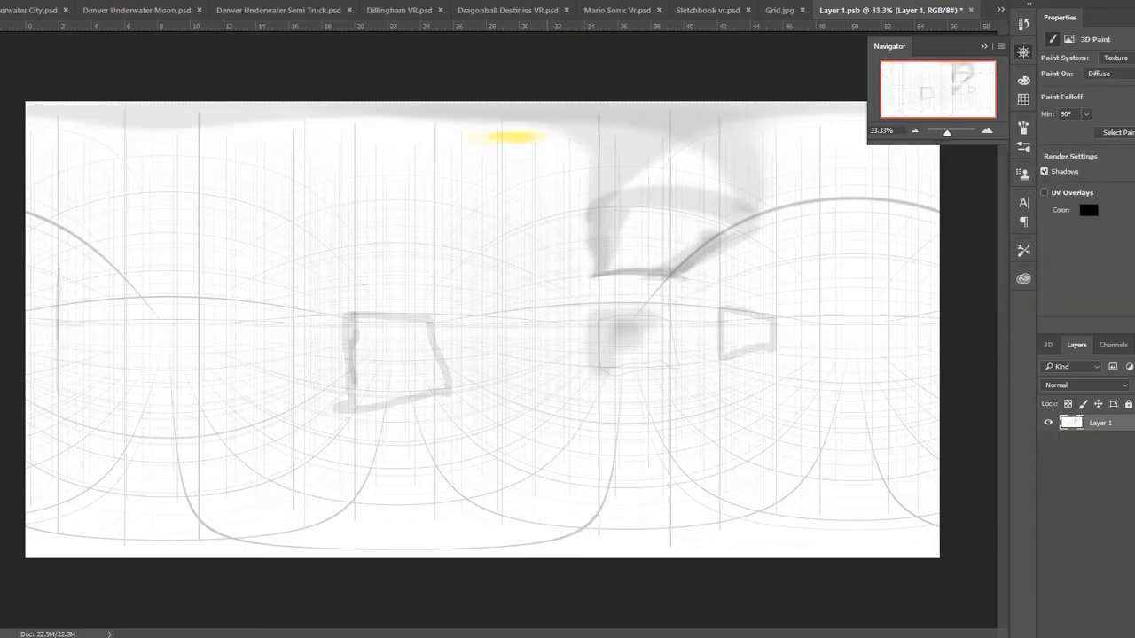
{"action": "left_click", "coordinate": [780, 10]}
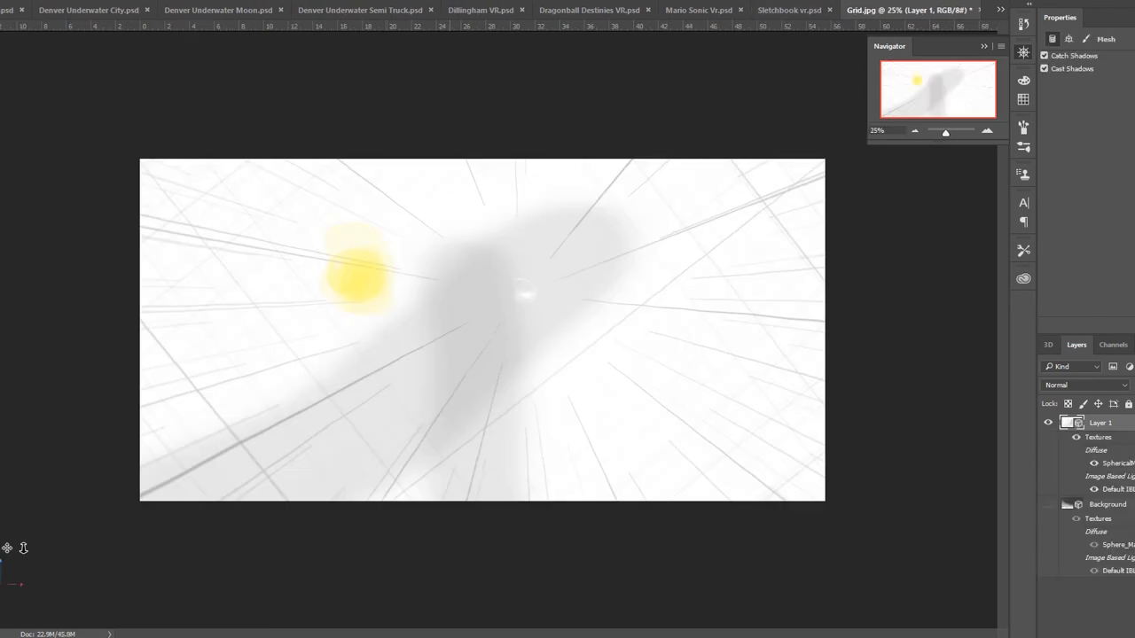
{"action": "left_click", "coordinate": [999, 10]}
{"action": "left_click", "coordinate": [1057, 293]}
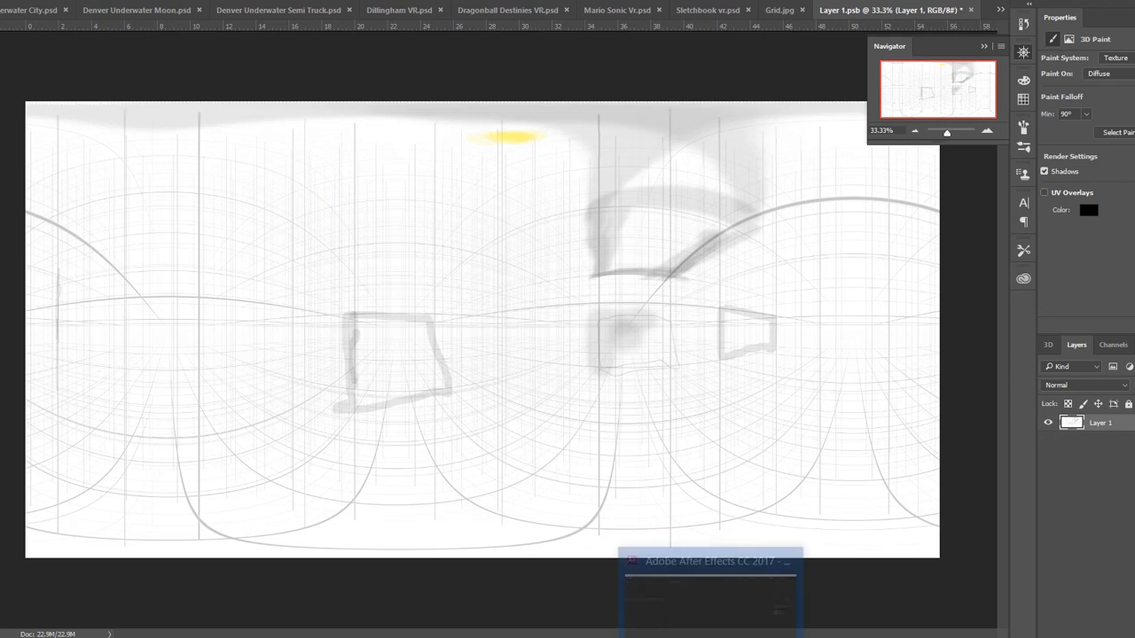
Step: Switch to After Effects, import Grid.jpg from the 360 ref folder, and create a composition from it
{"action": "left_click", "coordinate": [710, 620]}
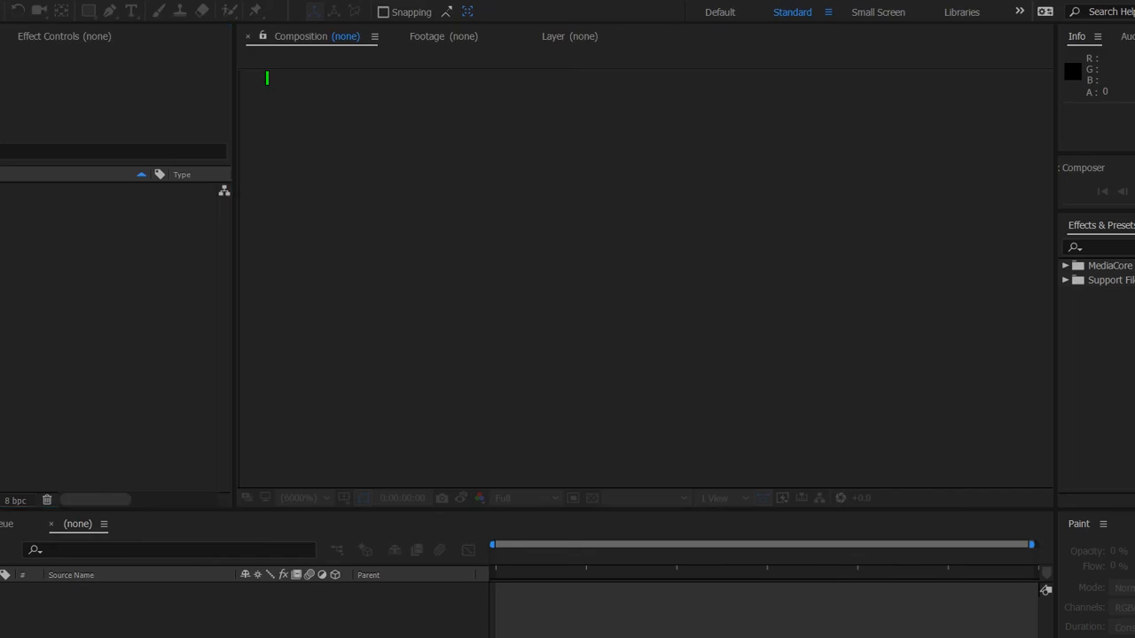
{"action": "key", "text": "alt+Tab"}
{"action": "key", "text": "alt+Tab"}
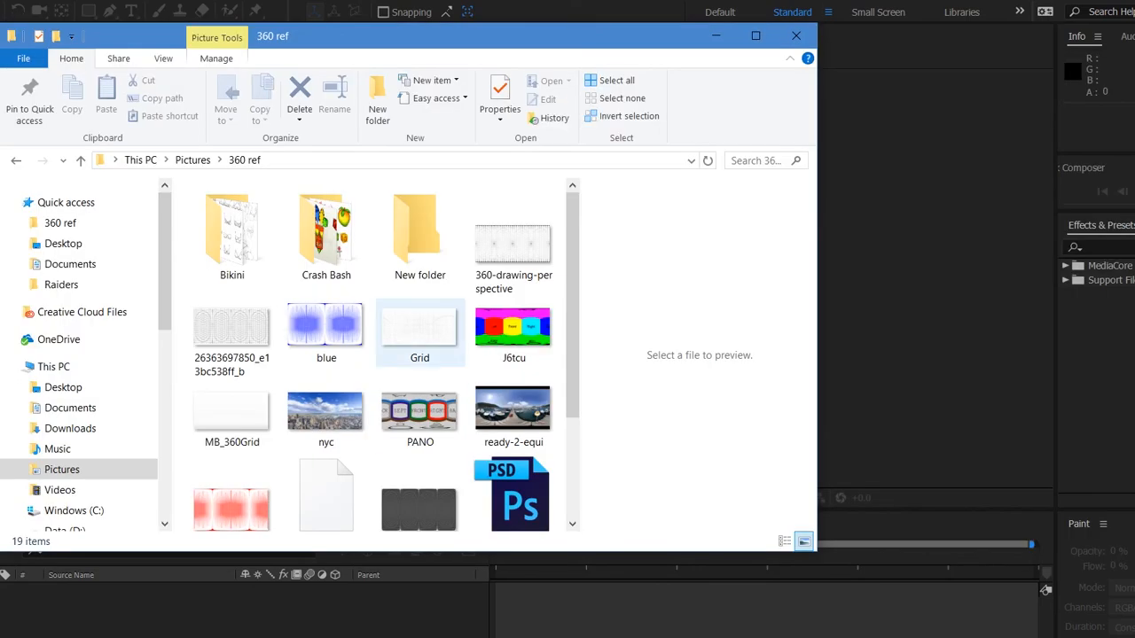
{"action": "left_click", "coordinate": [429, 330]}
{"action": "left_click_drag", "start_coordinate": [429, 329], "coordinate": [941, 377]}
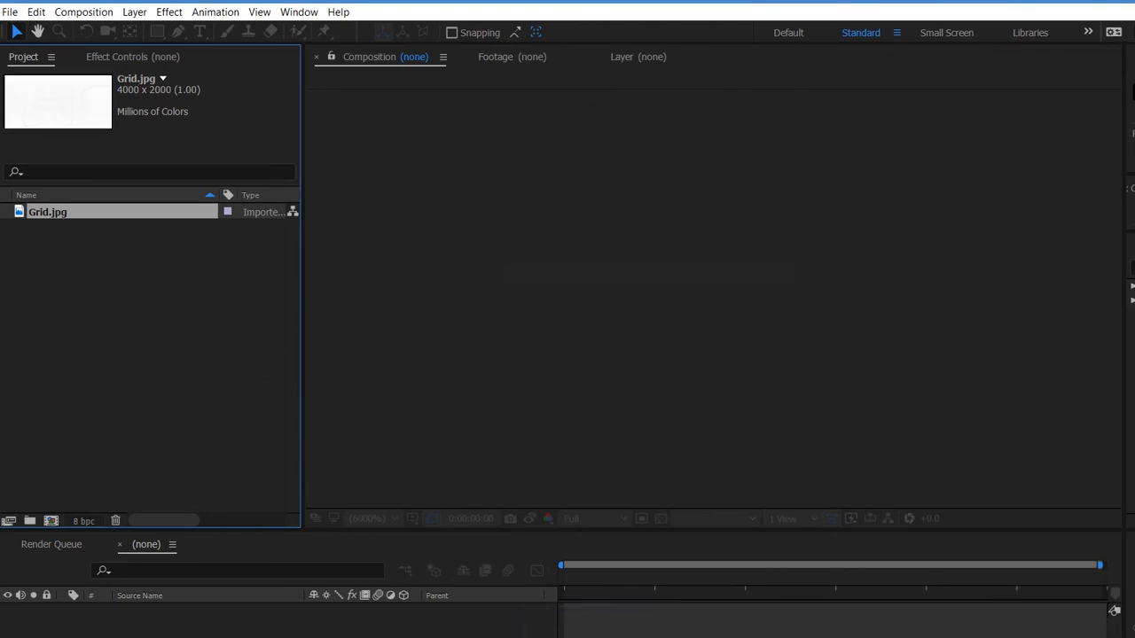
{"action": "key", "text": "alt+backslash"}
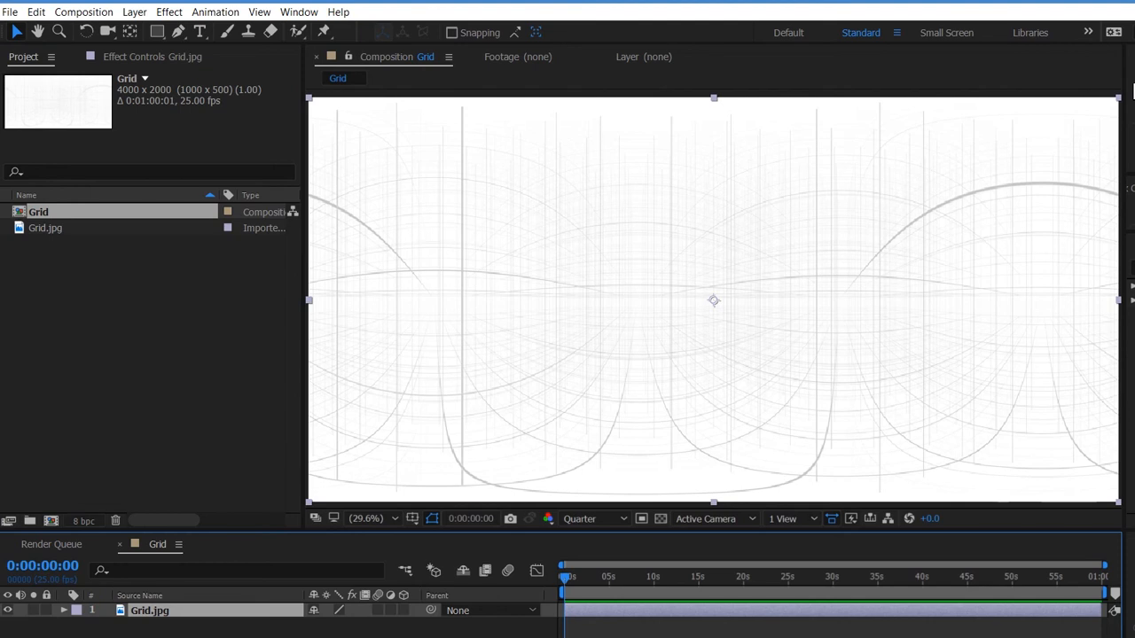
Step: Add nyc.jpg from the 360 ref folder to the Grid composition as a layer above Grid.jpg
{"action": "left_click", "coordinate": [365, 518]}
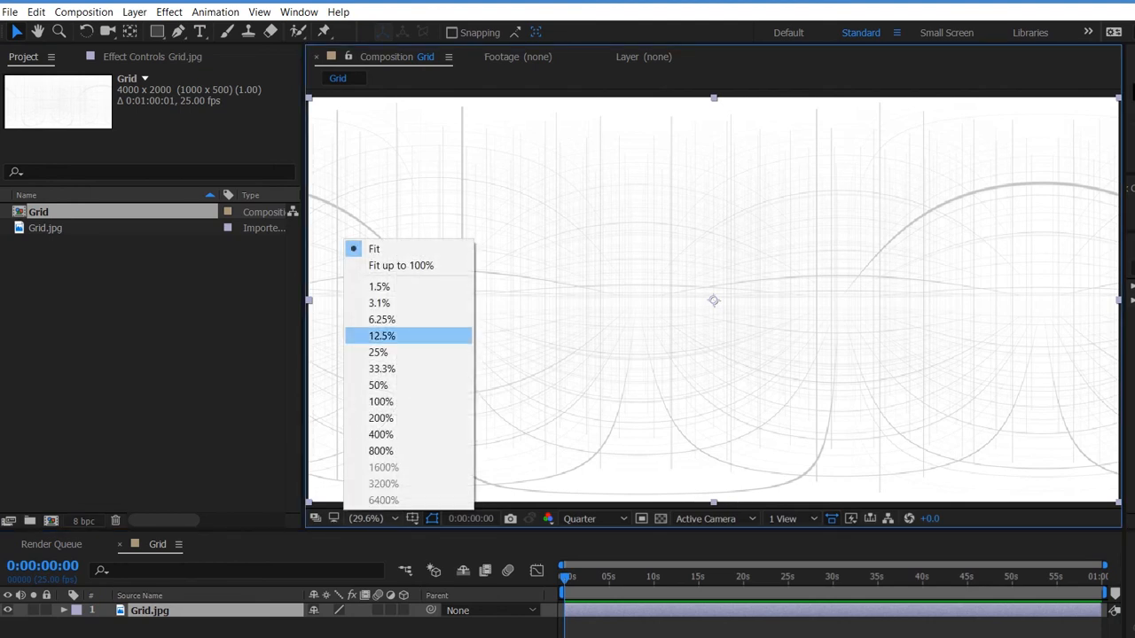
{"action": "left_click", "coordinate": [381, 335]}
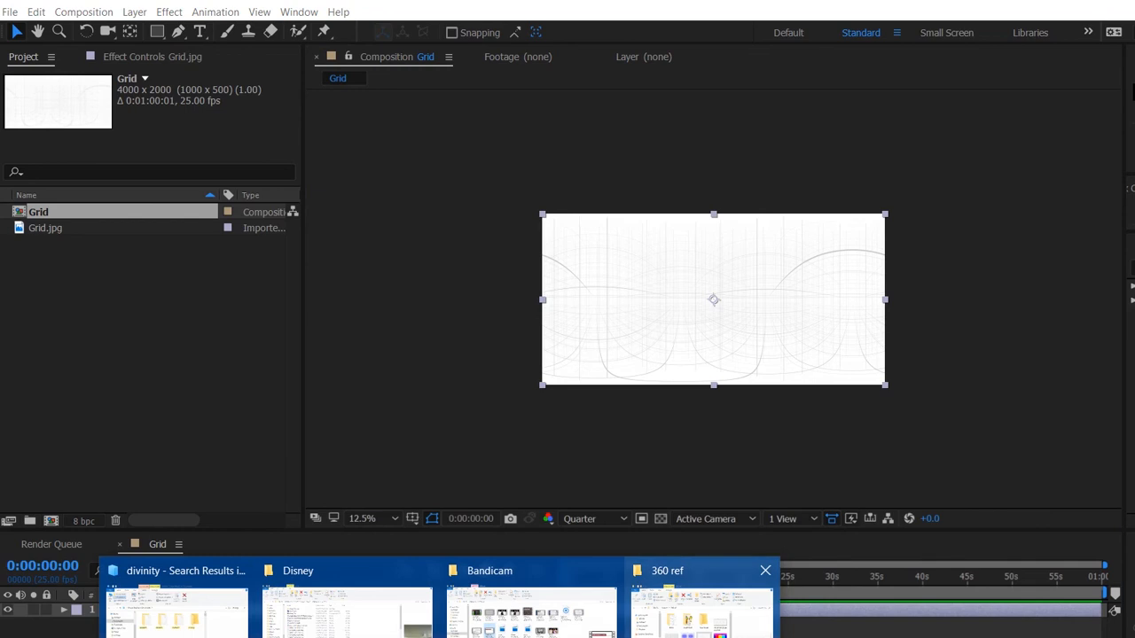
{"action": "left_click", "coordinate": [700, 602]}
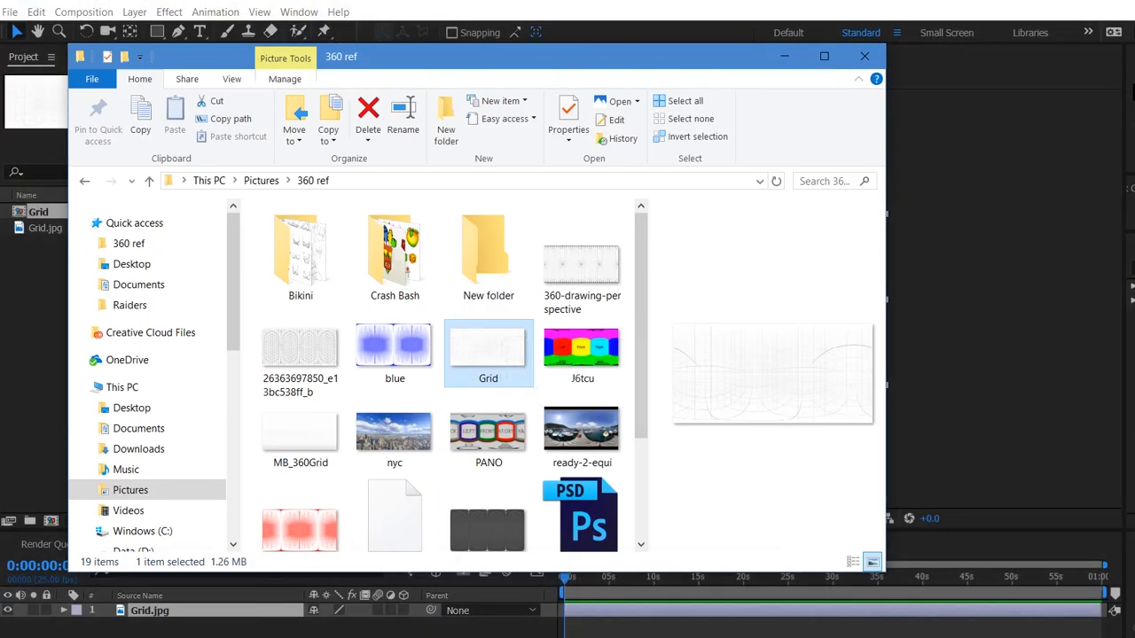
{"action": "scroll", "coordinate": [488, 355], "scroll_direction": "down", "scroll_amount": 3}
{"action": "scroll", "coordinate": [488, 354], "scroll_direction": "up", "scroll_amount": 1}
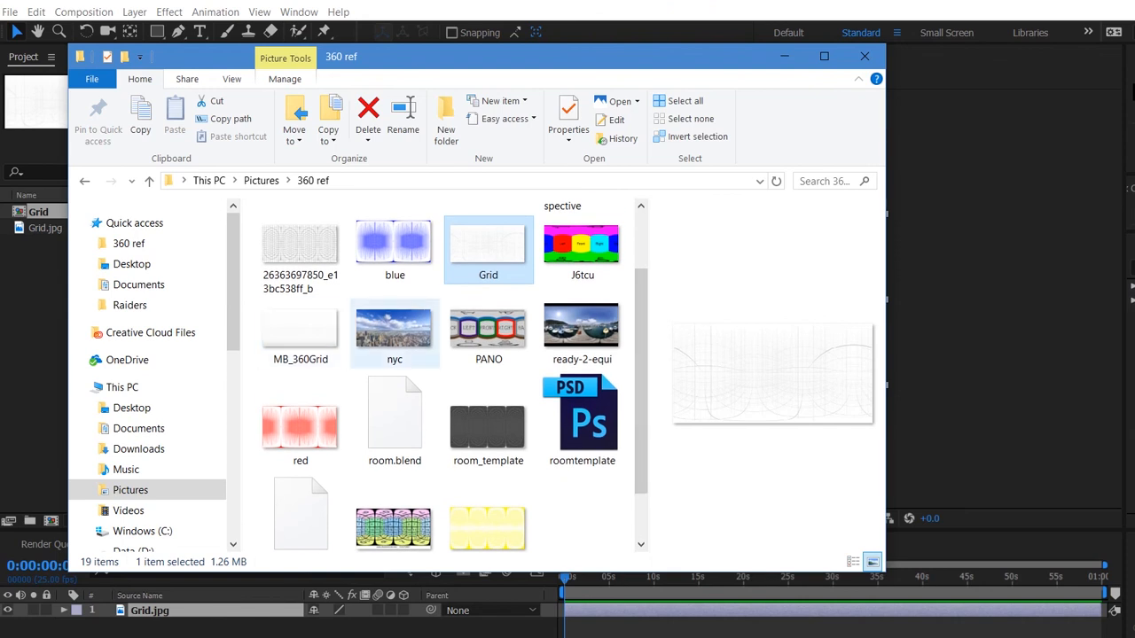
{"action": "left_click", "coordinate": [394, 332]}
{"action": "left_click_drag", "start_coordinate": [725, 413], "coordinate": [953, 421]}
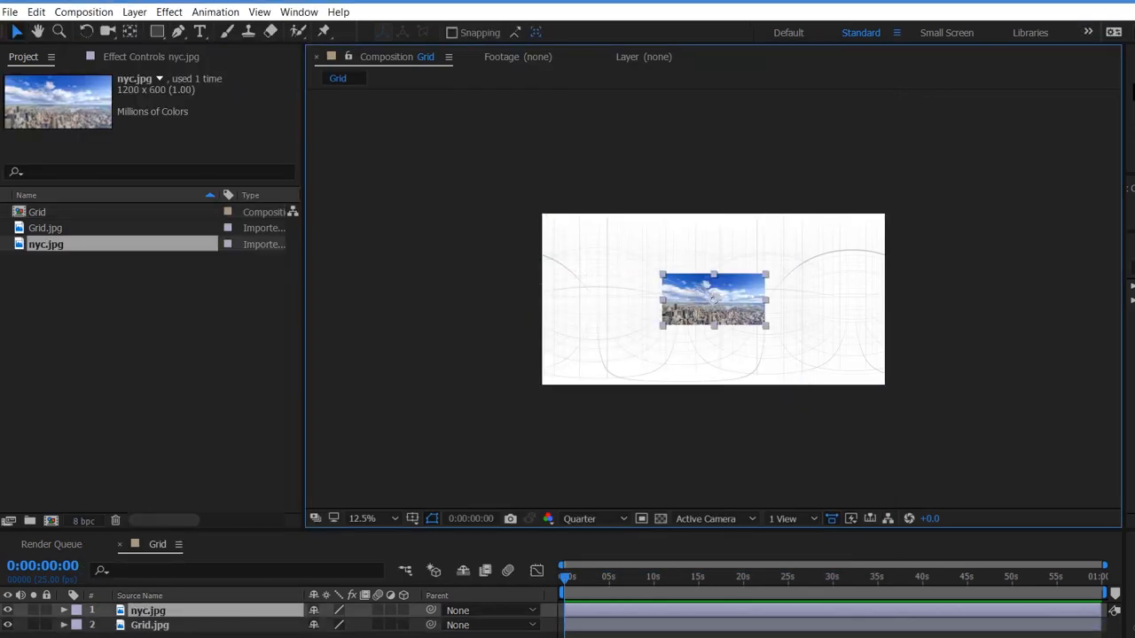
Step: Enlarge the nyc.jpg layer to about 279% by 239% scale and apply the Mesh Warp effect to it
{"action": "left_click_drag", "start_coordinate": [765, 326], "coordinate": [857, 361]}
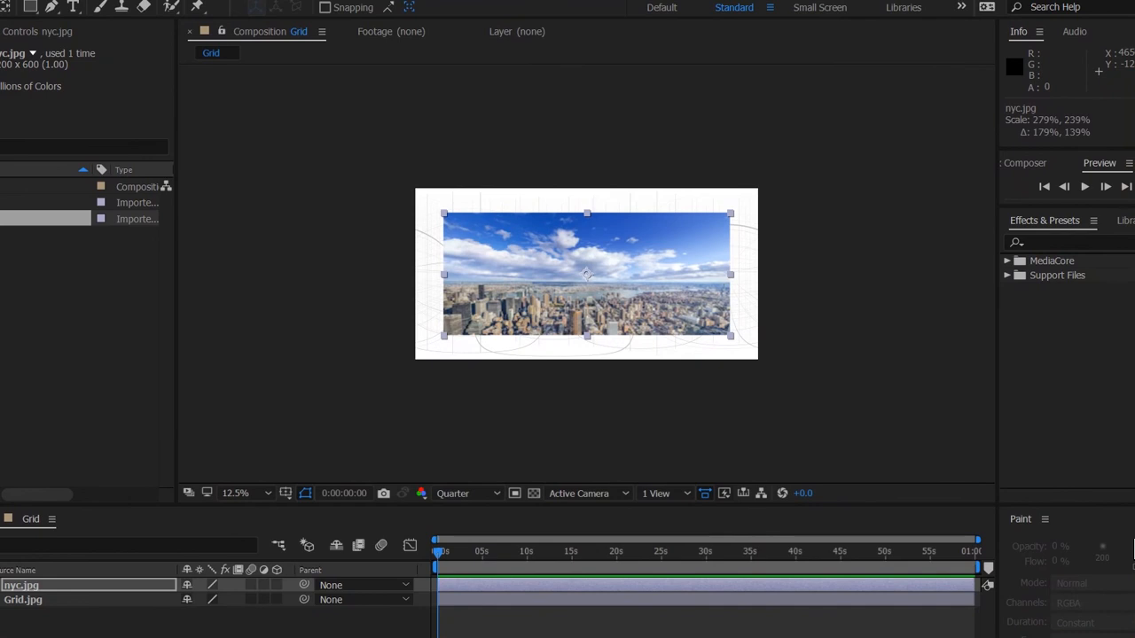
{"action": "left_click", "coordinate": [1069, 242]}
{"action": "type", "text": "m"}
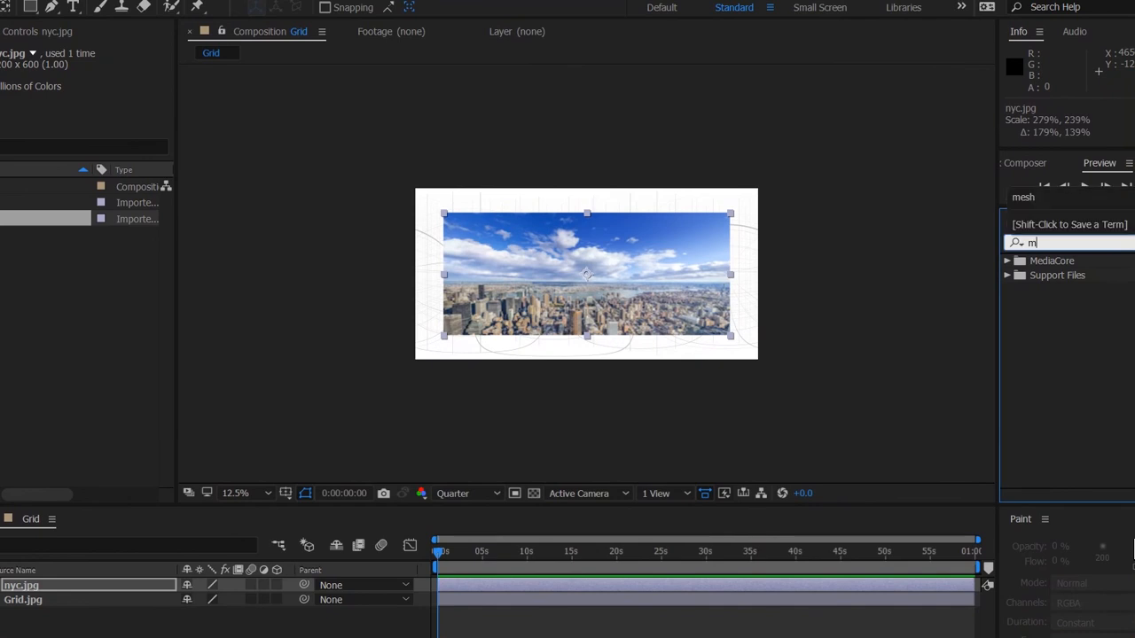
{"action": "type", "text": "esh warp"}
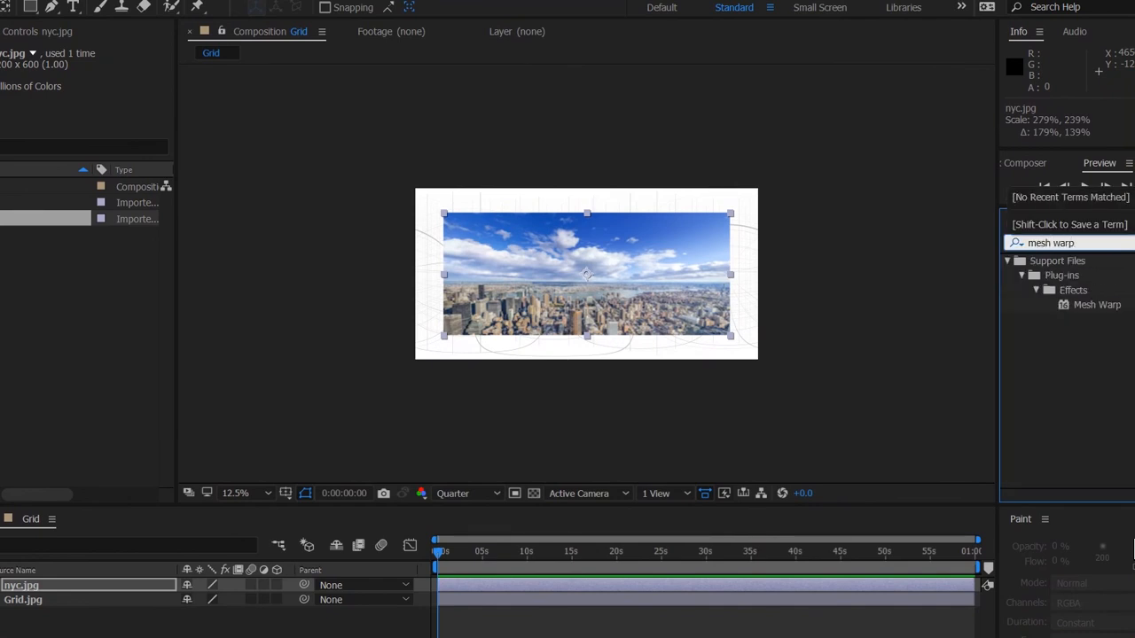
{"action": "key", "text": "Return"}
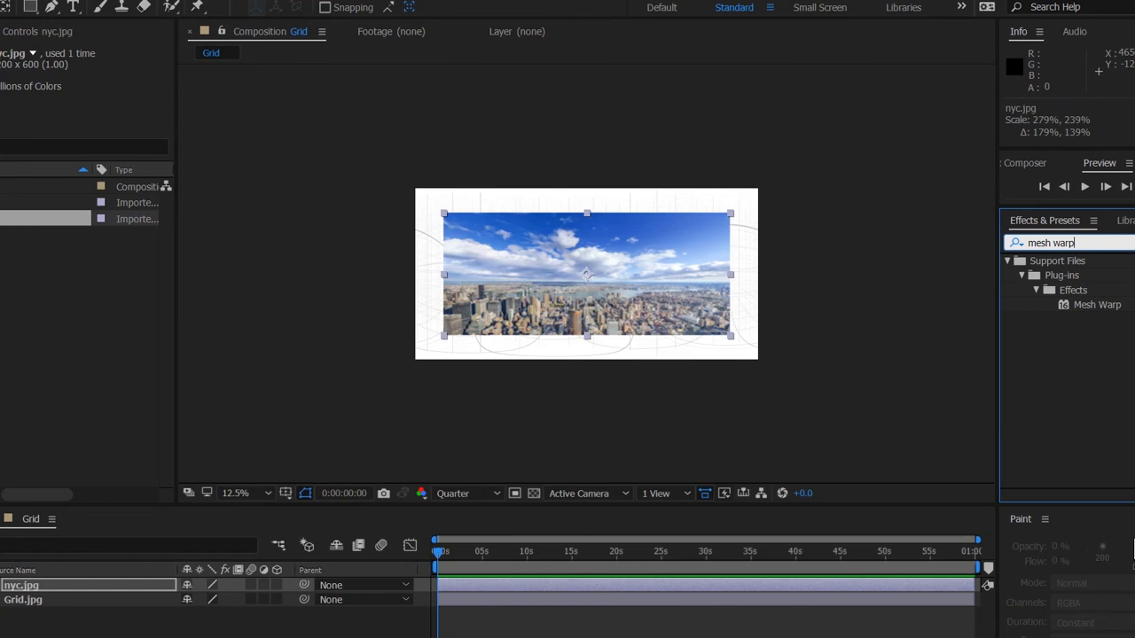
{"action": "double_click", "coordinate": [1097, 304]}
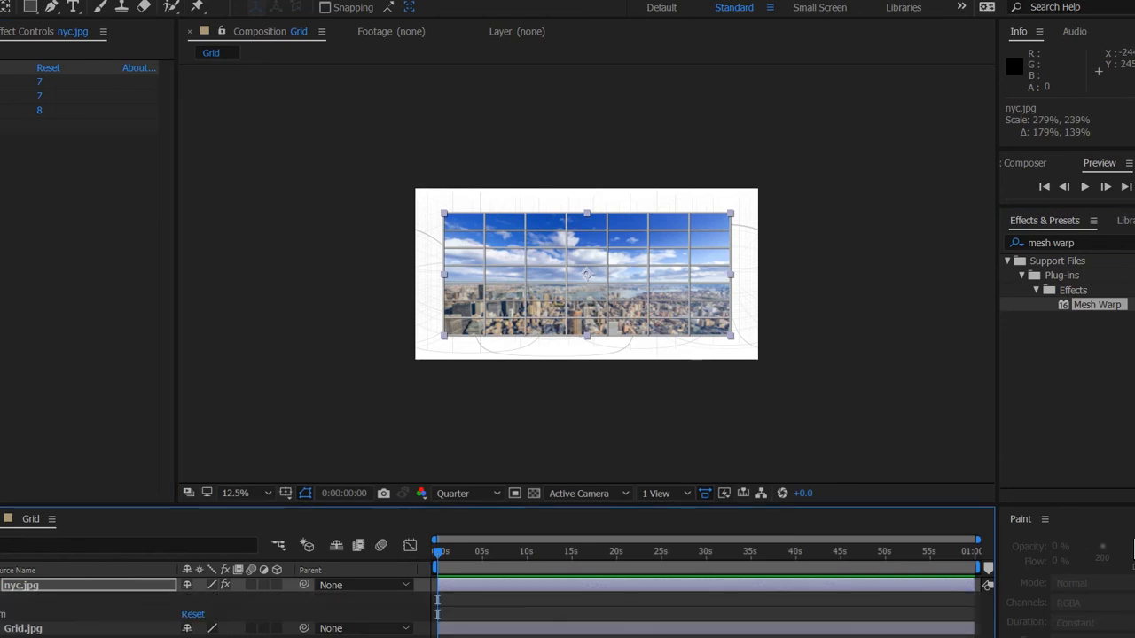
Step: Set the nyc.jpg layer's opacity to 48% and its Mesh Warp to 4 rows, 4 columns and quality 6
{"action": "left_click_drag", "start_coordinate": [585, 506], "coordinate": [585, 402]}
{"action": "left_click_drag", "start_coordinate": [188, 581], "coordinate": [142, 581]}
{"action": "left_click", "coordinate": [587, 221]}
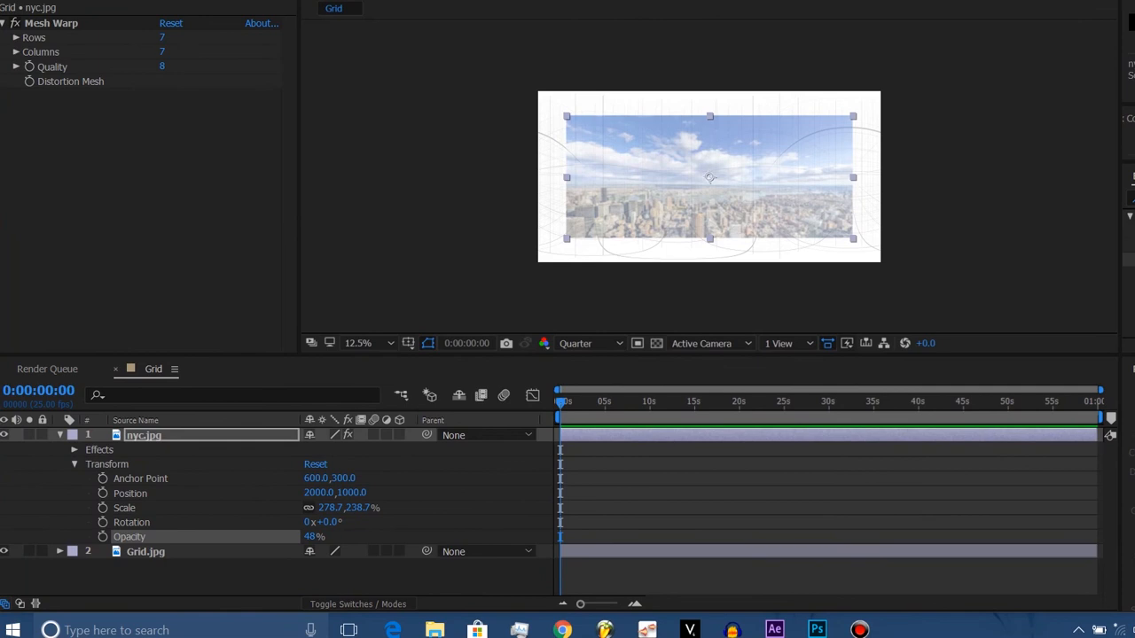
{"action": "mouse_move", "coordinate": [162, 37]}
{"action": "left_mouse_down"}
{"action": "mouse_move", "coordinate": [134, 52]}
{"action": "mouse_move", "coordinate": [148, 52]}
{"action": "left_mouse_up"}
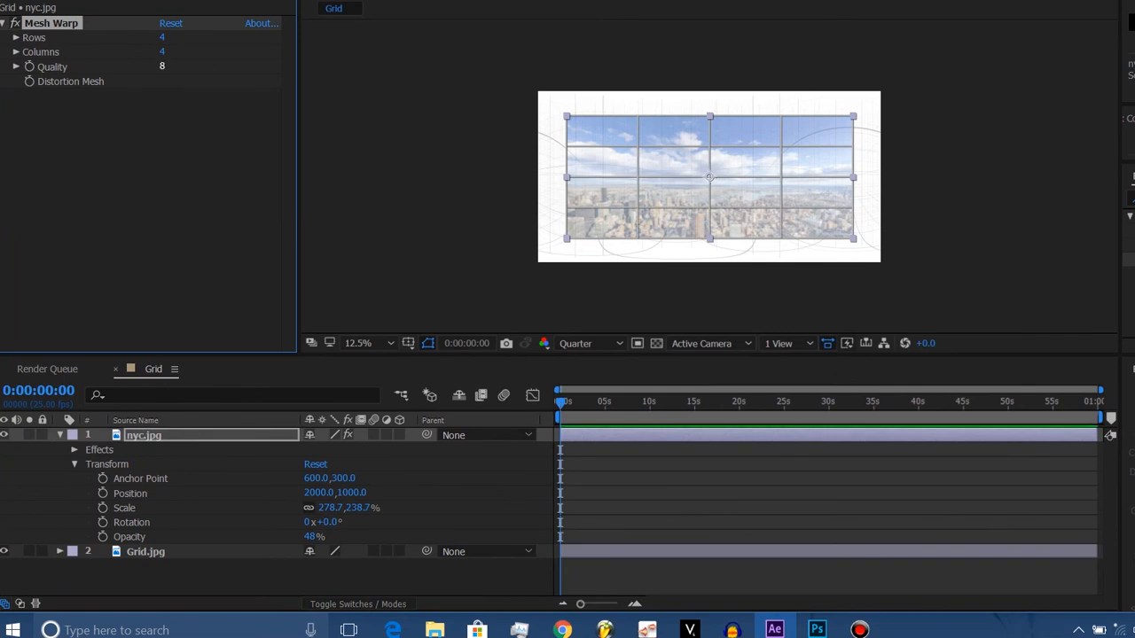
{"action": "left_click_drag", "start_coordinate": [165, 66], "coordinate": [161, 67]}
Step: Bend the lowest inner row of the Mesh Warp grid on nyc.jpg into a wave and pull its outer left point inward
{"action": "left_click", "coordinate": [638, 204]}
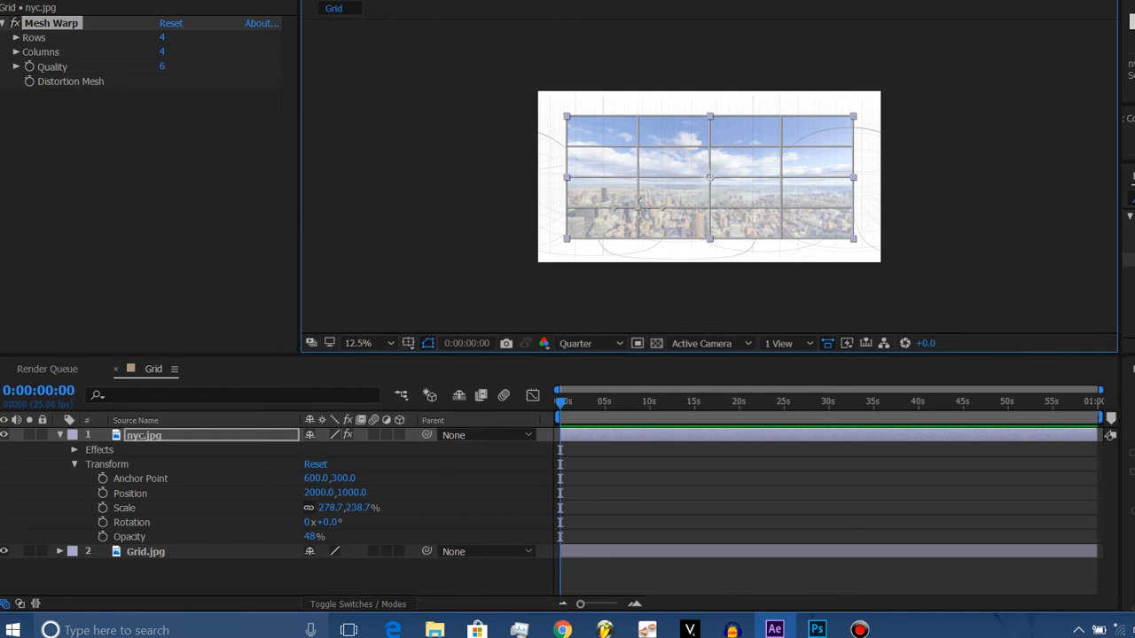
{"action": "left_click_drag", "start_coordinate": [639, 204], "coordinate": [638, 188]}
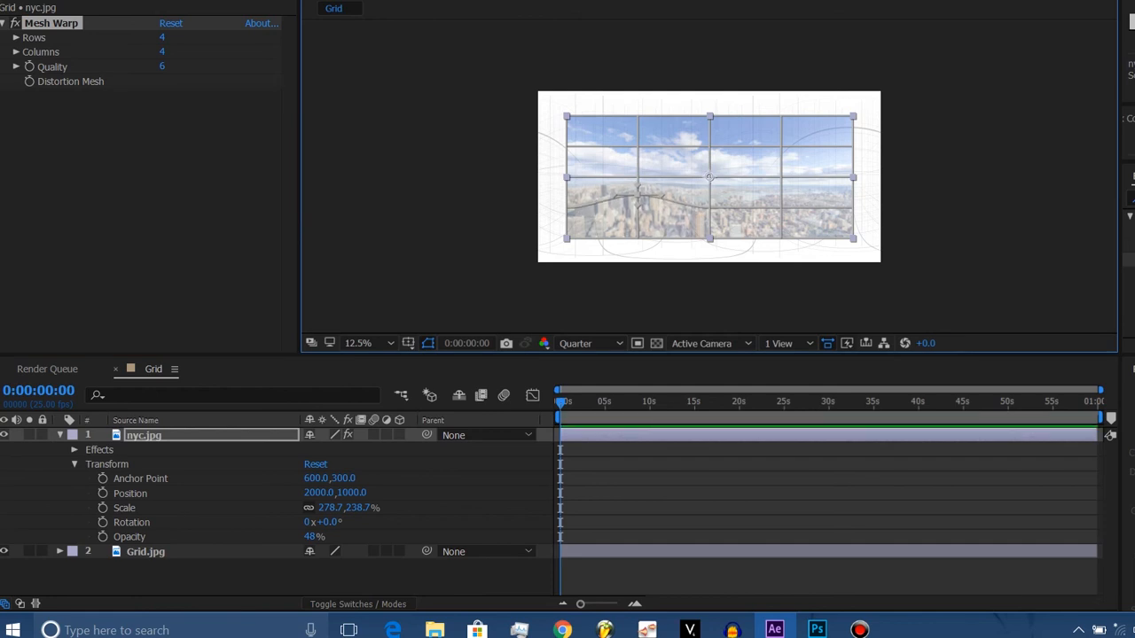
{"action": "left_click_drag", "start_coordinate": [781, 210], "coordinate": [803, 191]}
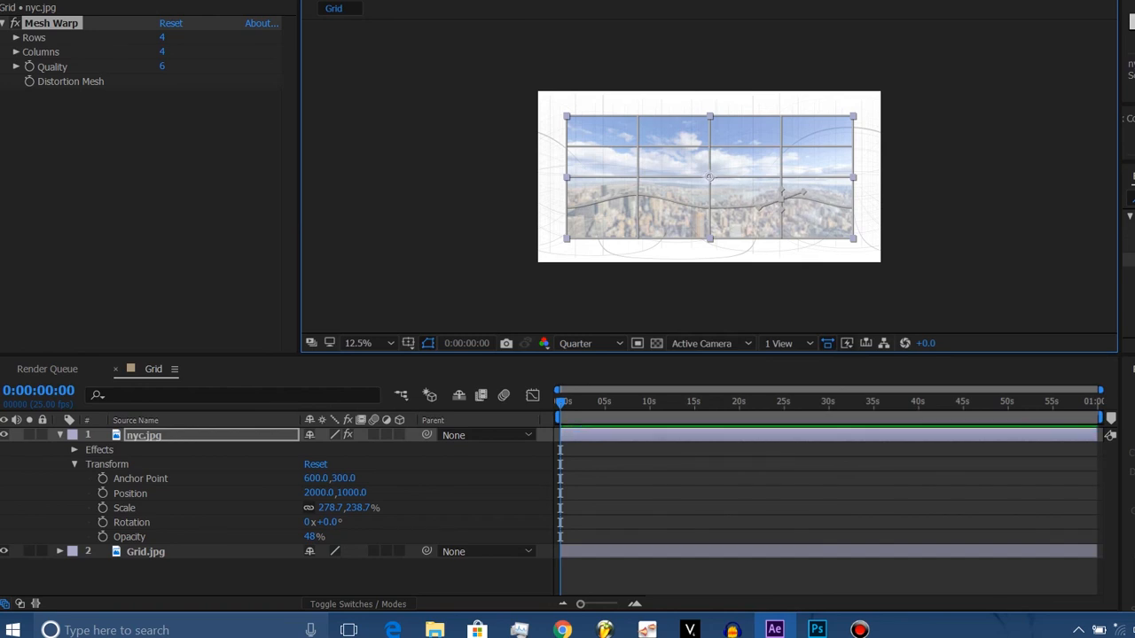
{"action": "left_click_drag", "start_coordinate": [709, 207], "coordinate": [732, 211]}
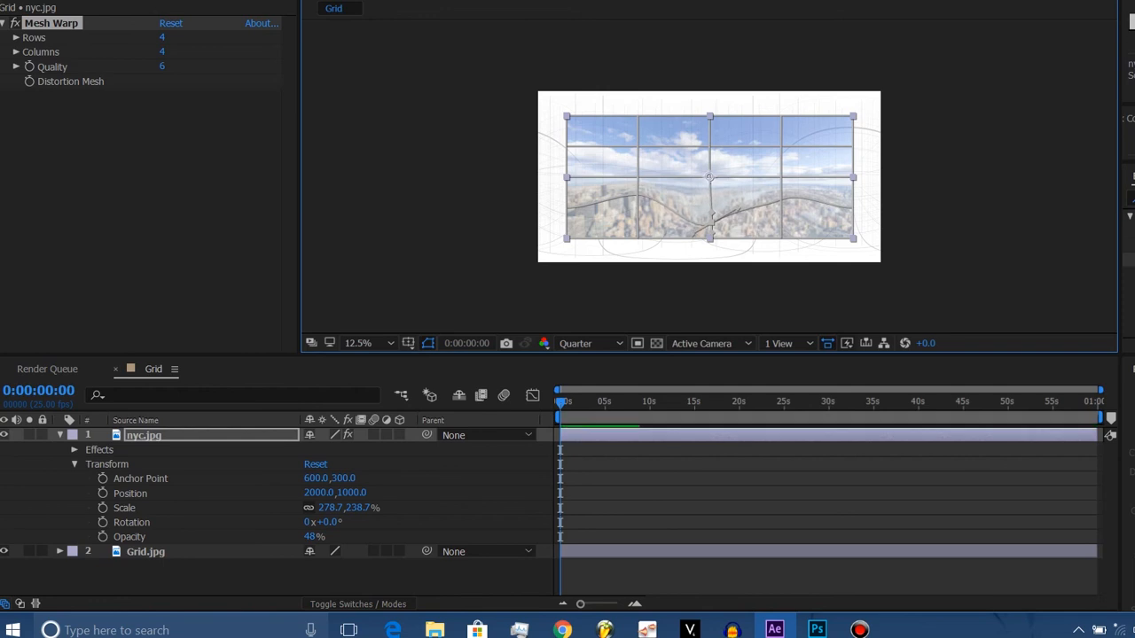
{"action": "left_click", "coordinate": [639, 196]}
{"action": "left_click_drag", "start_coordinate": [638, 196], "coordinate": [631, 219]}
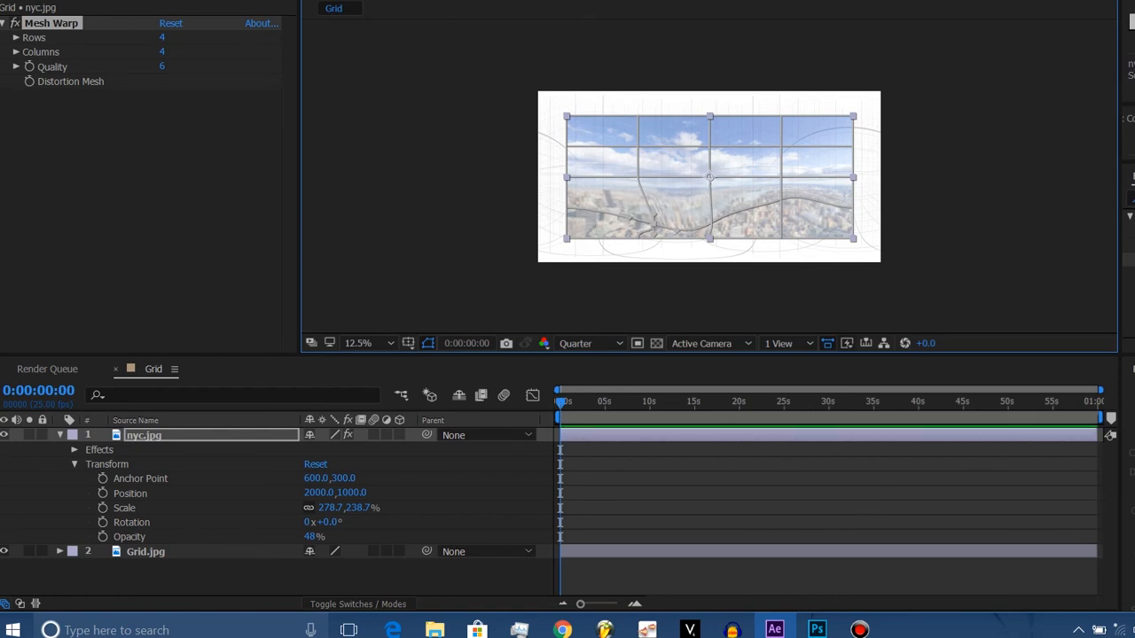
{"action": "left_click_drag", "start_coordinate": [567, 206], "coordinate": [601, 206]}
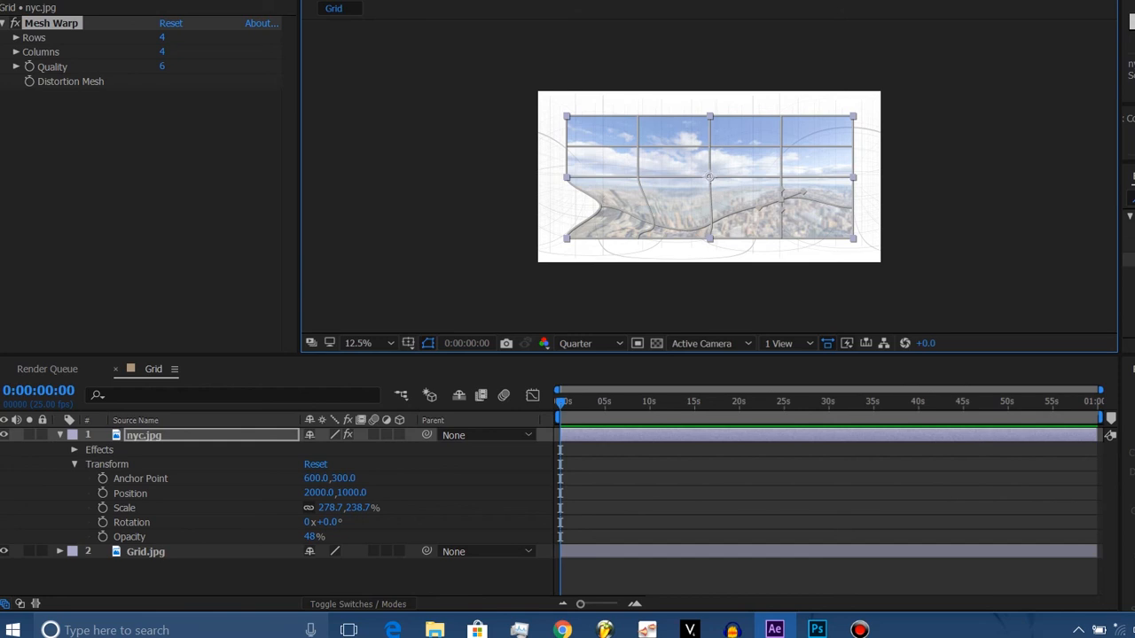
Step: Reposition the warped nyc.jpg layer over the grid at about 1920, 1056 and toggle its visibility
{"action": "left_click_drag", "start_coordinate": [601, 205], "coordinate": [603, 226]}
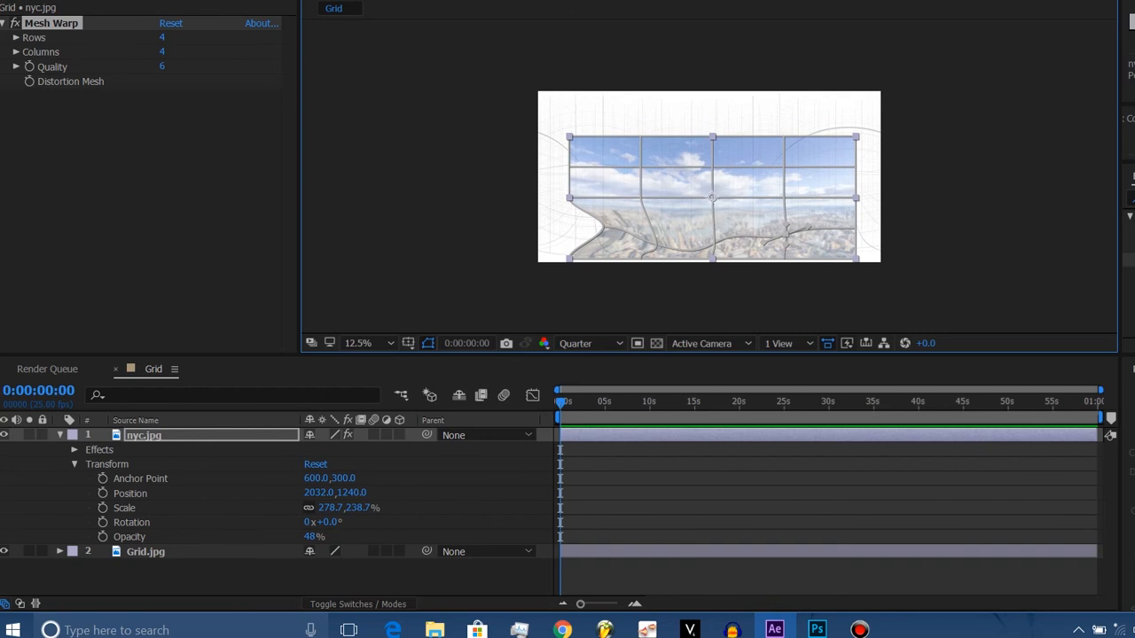
{"action": "left_click_drag", "start_coordinate": [712, 198], "coordinate": [702, 181]}
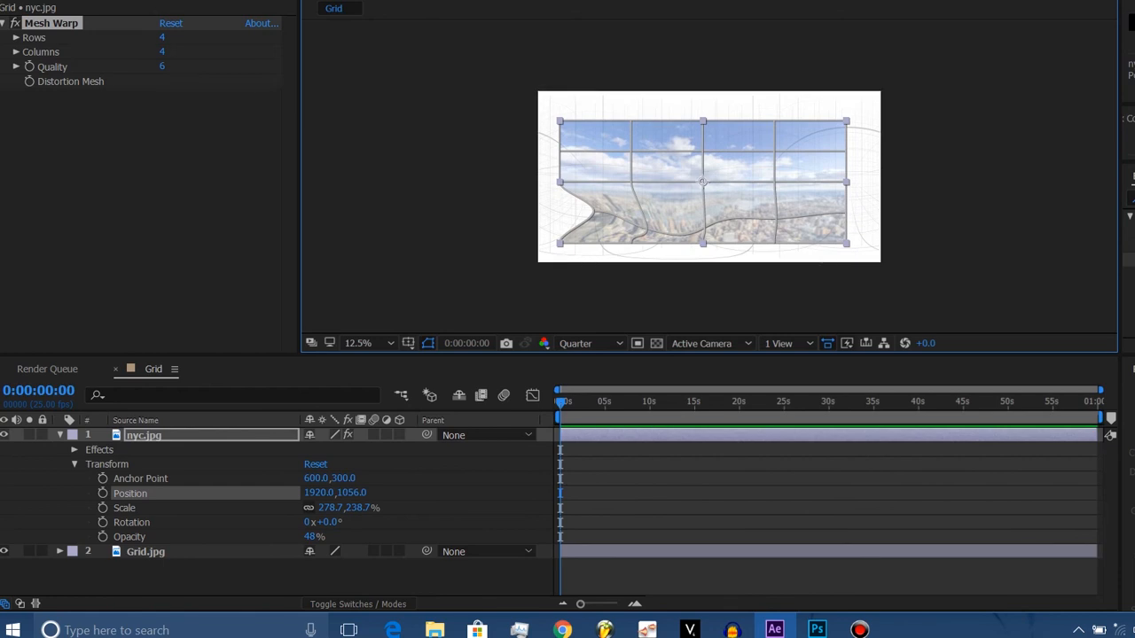
{"action": "left_click", "coordinate": [3, 435]}
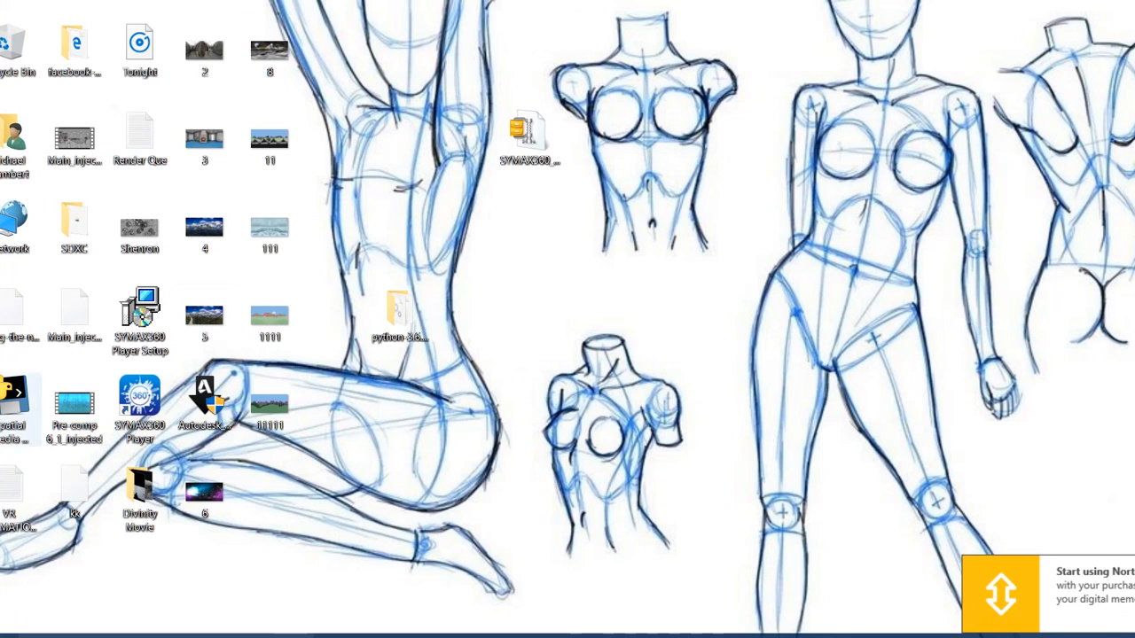
Step: Launch Spatial Media Metadata Injector from the desktop and open the video Main_injected.mp4 in it
{"action": "double_click", "coordinate": [14, 408]}
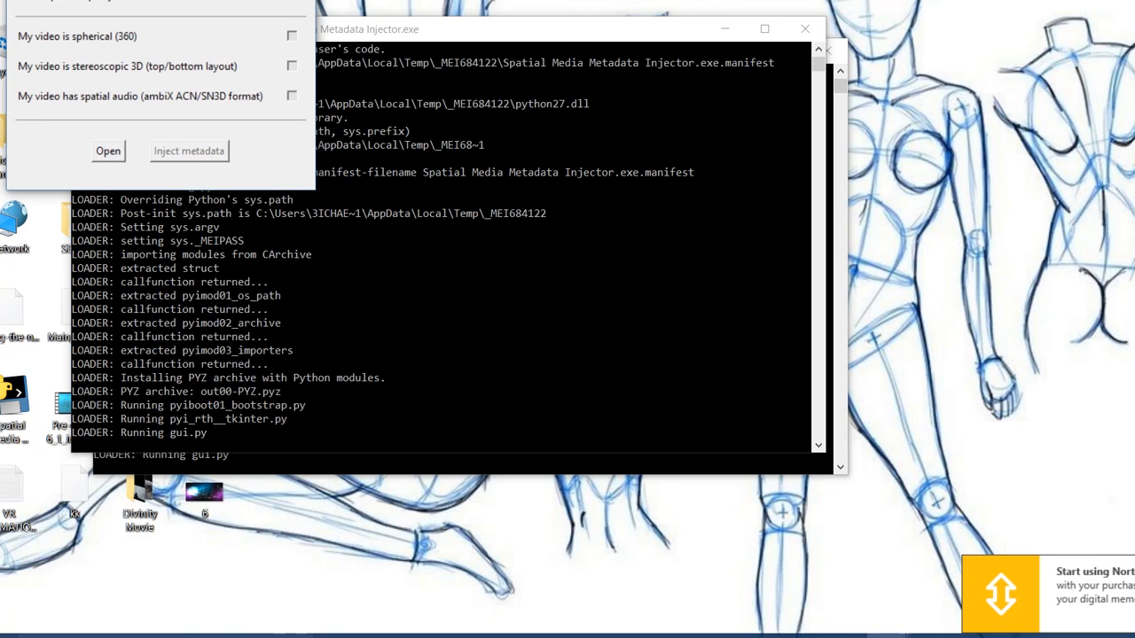
{"action": "left_click_drag", "start_coordinate": [181, 0], "coordinate": [380, 149]}
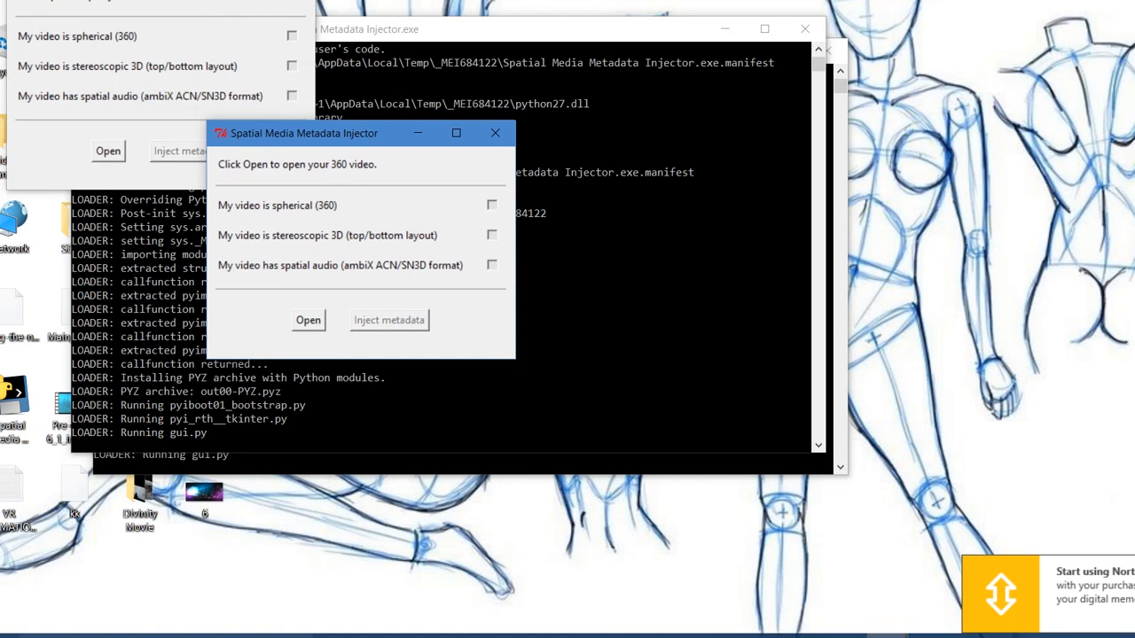
{"action": "left_click", "coordinate": [308, 320]}
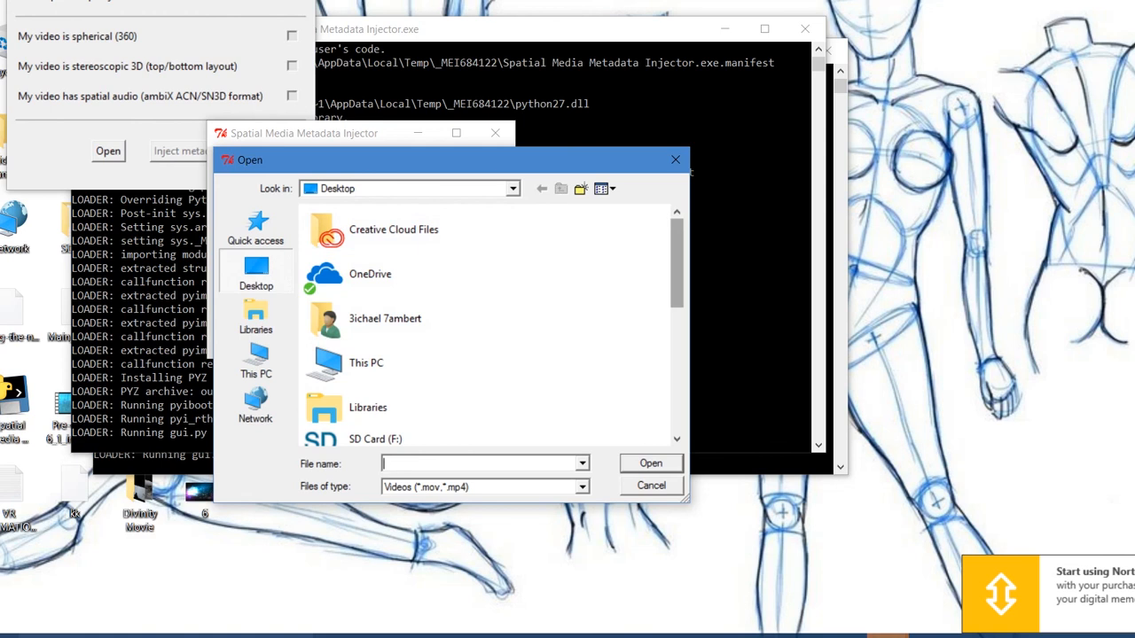
{"action": "scroll", "coordinate": [487, 328], "scroll_direction": "down", "scroll_amount": 3}
{"action": "scroll", "coordinate": [487, 328], "scroll_direction": "down", "scroll_amount": 4}
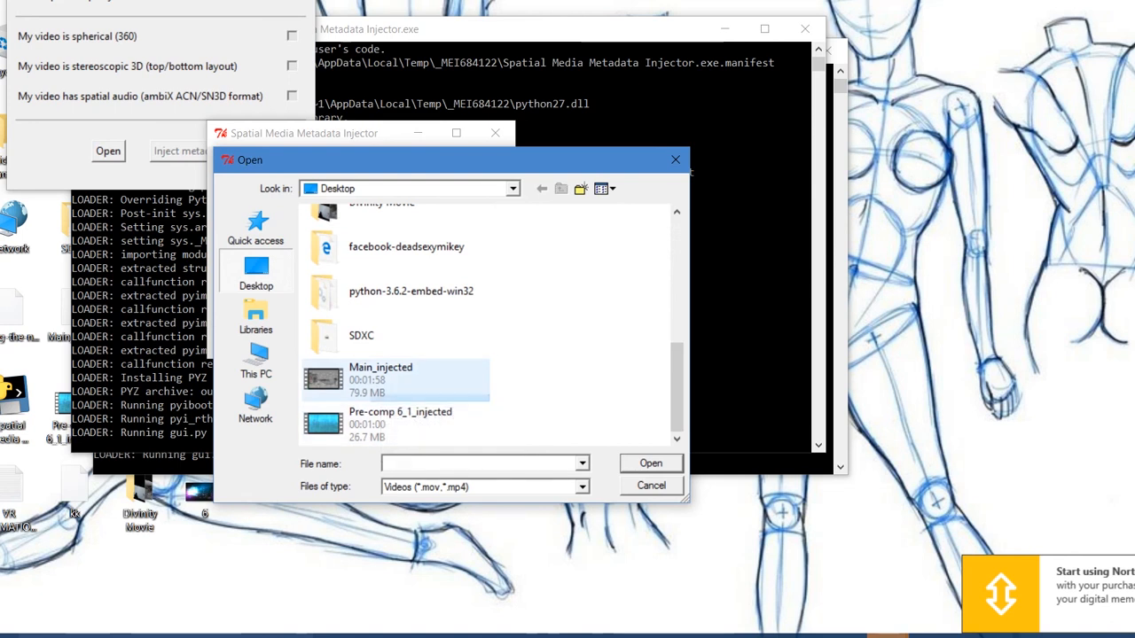
{"action": "double_click", "coordinate": [380, 372]}
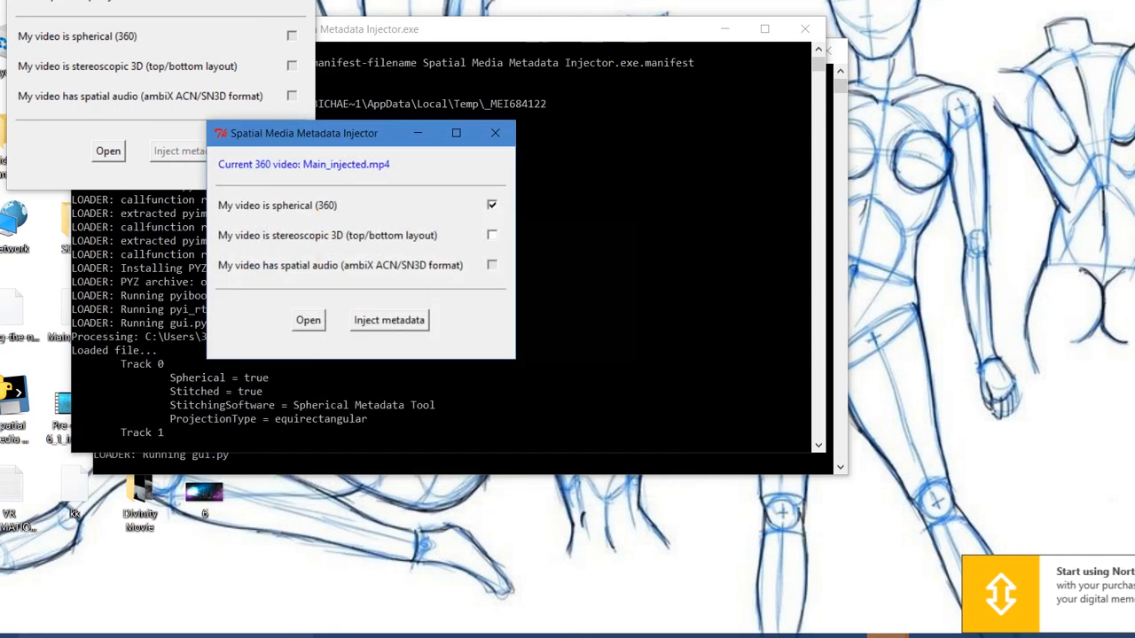